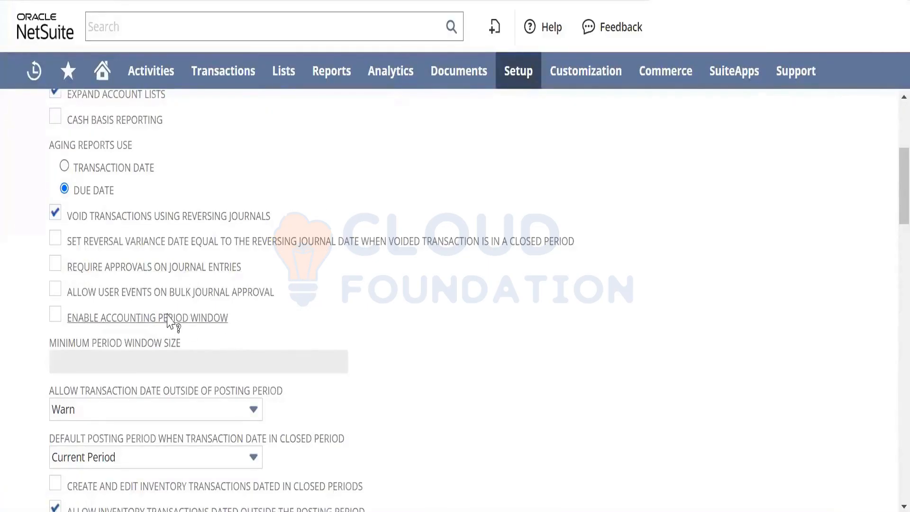
- Enable the accounting period window and set its minimum period window size to 2
left_click(54, 318)
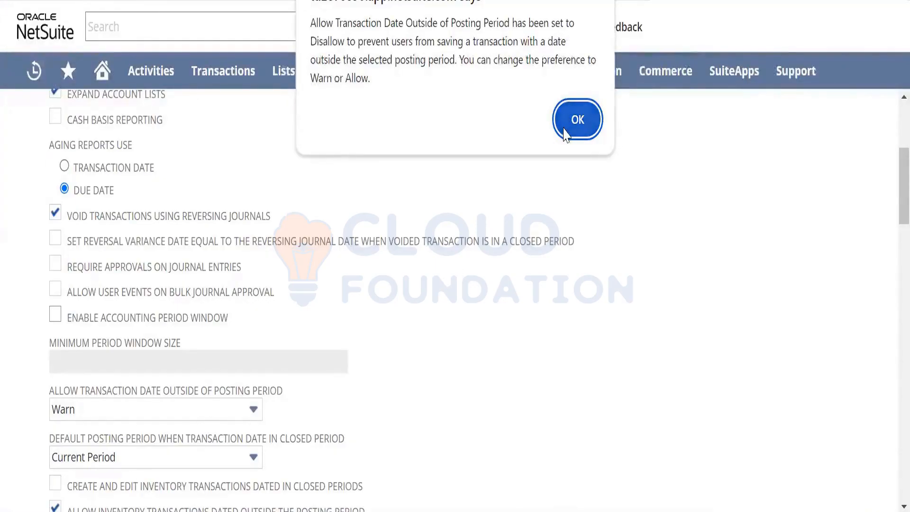
left_click(573, 120)
left_click(95, 361)
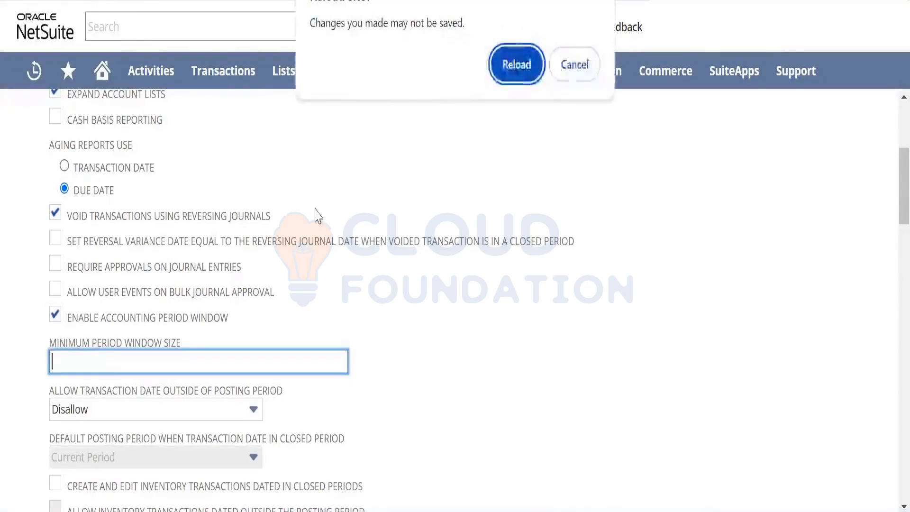
left_click(574, 64)
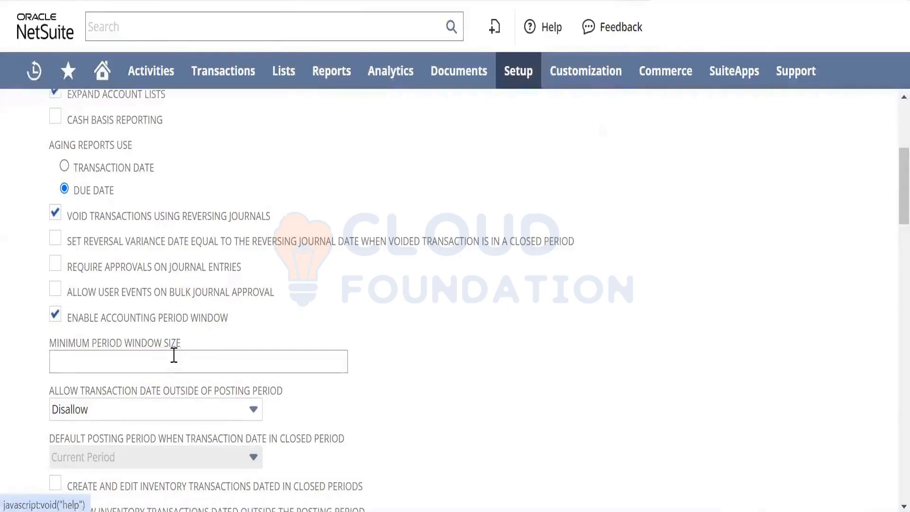
left_click(173, 358)
type("2")
key("Tab")
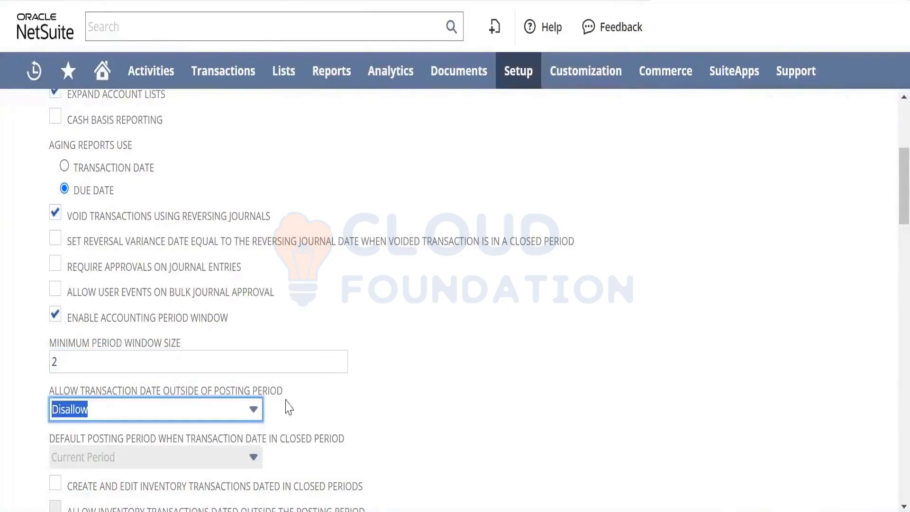
- Set Allow Transaction Date Outside of Posting Period to Warn, and disable the accounting period window
left_click(251, 410)
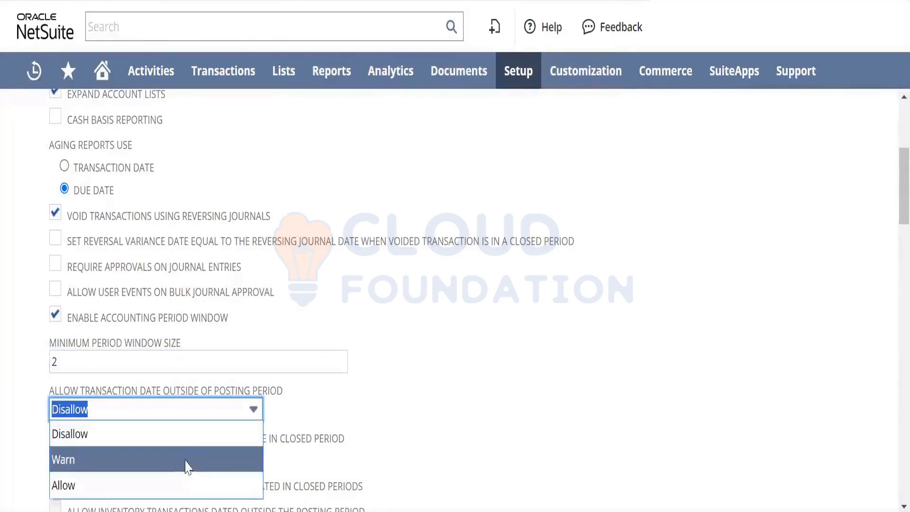
left_click(240, 461)
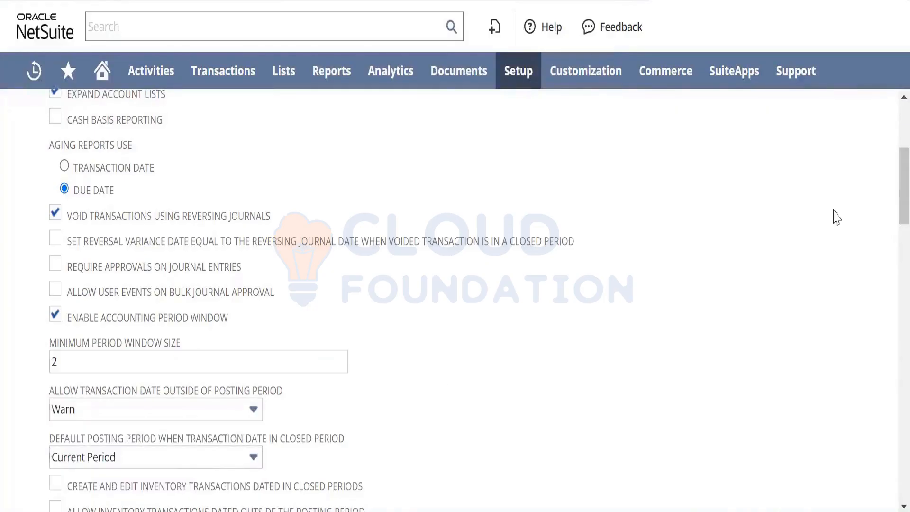
left_click_drag(901, 183, 887, 208)
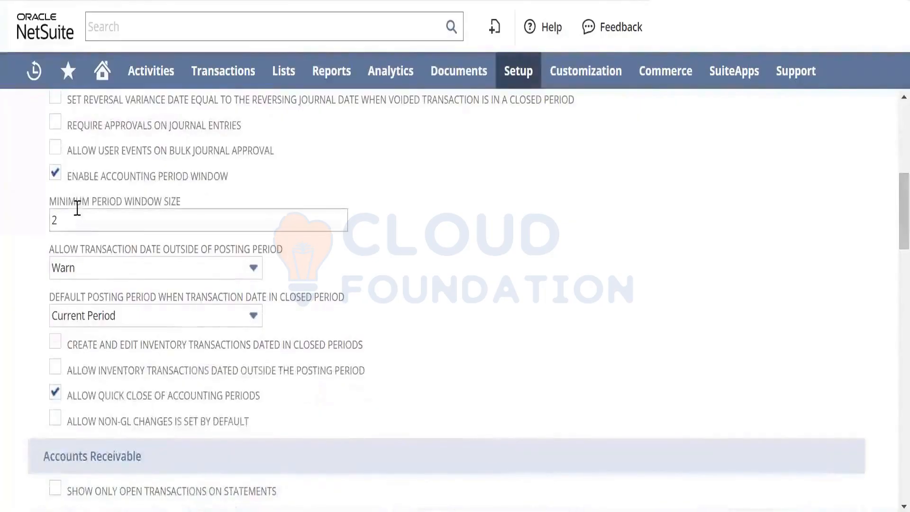
left_click(55, 173)
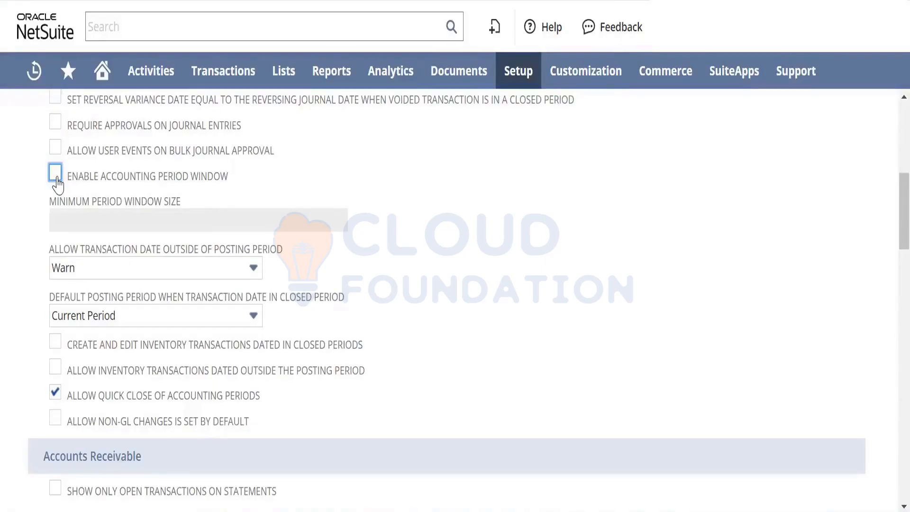
- Turn the accounting period window back on with a minimum period window size of 2
left_click(56, 179)
key("Return")
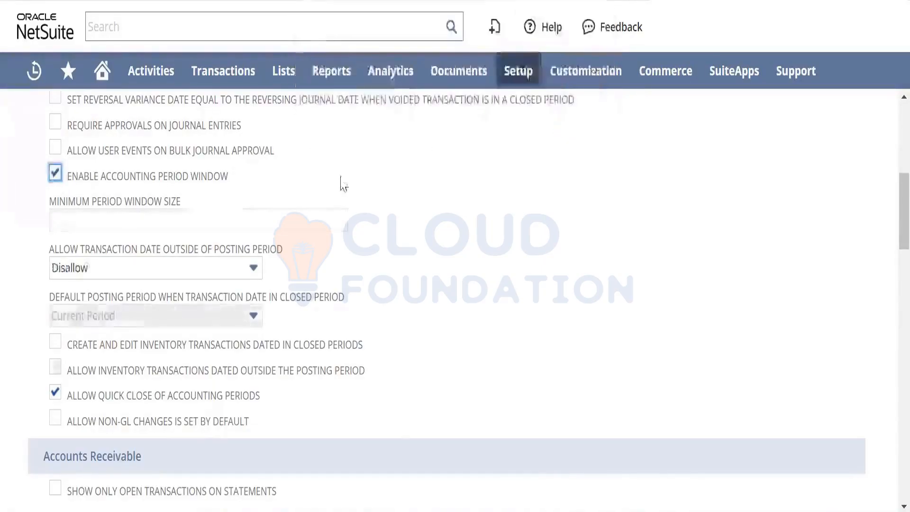
left_click(311, 212)
type("2")
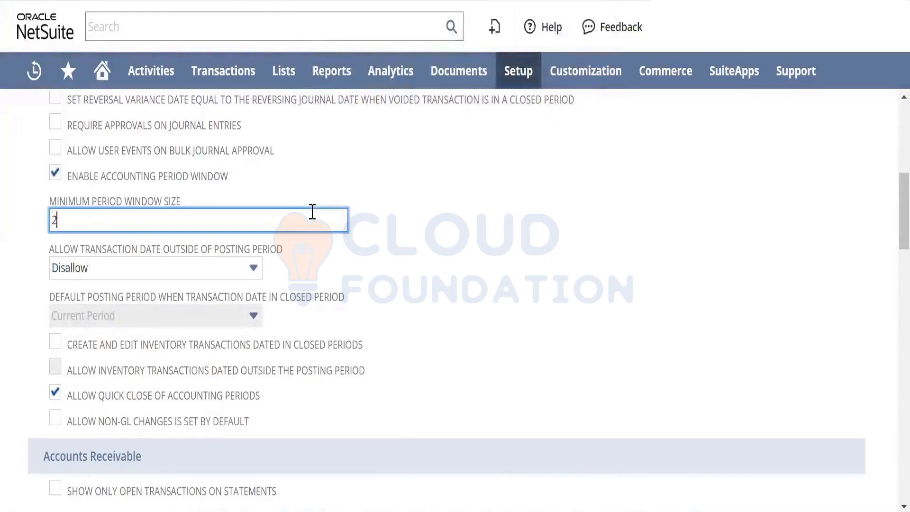
key("Tab")
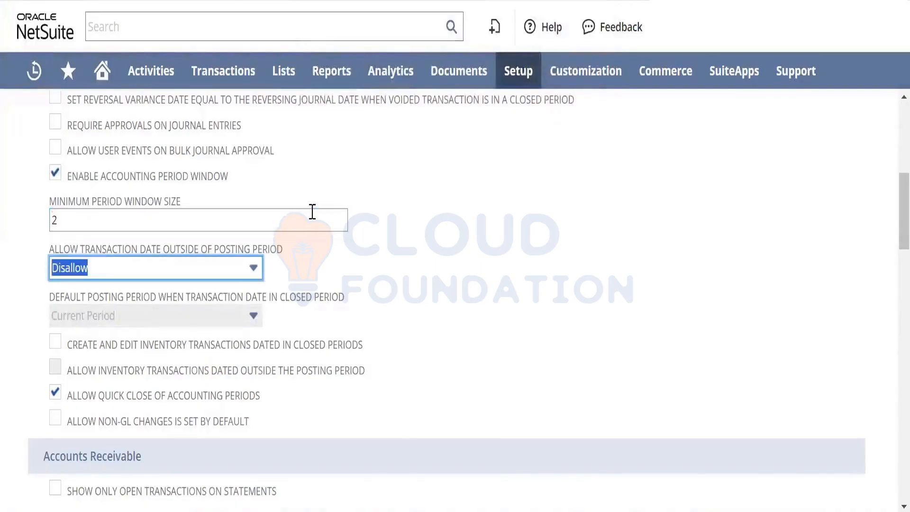
- Choose Warn for transaction dates that fall outside of the posting period
left_click(229, 275)
left_click(190, 322)
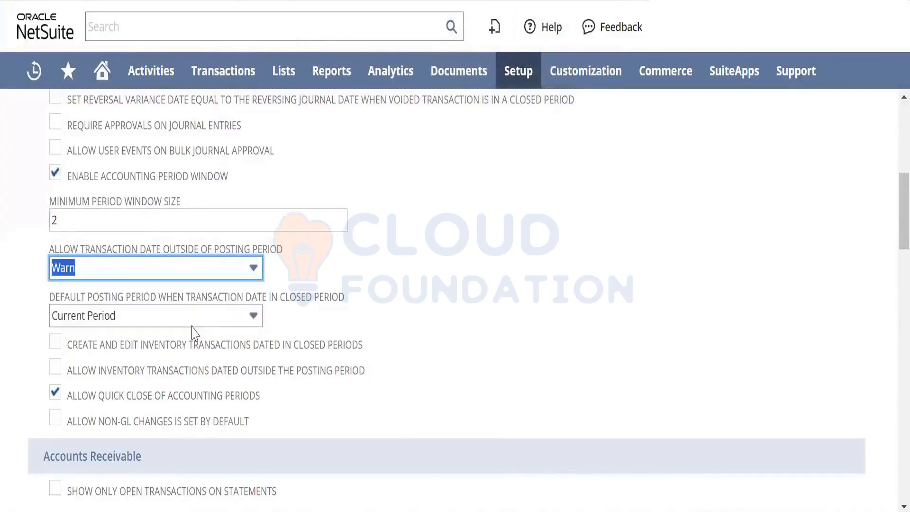
left_click(468, 274)
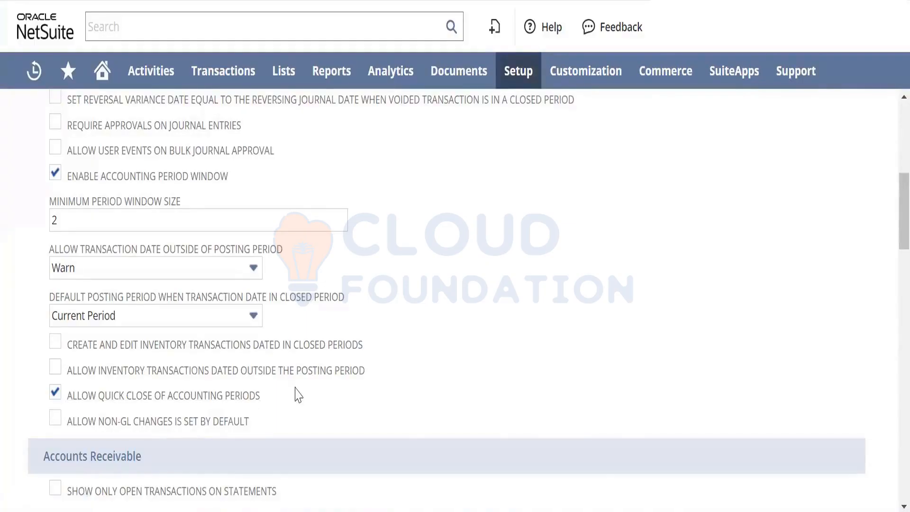
- Open the Manage Accounting Periods page from the accounting setup
mouse_move(521, 78)
mouse_move(550, 182)
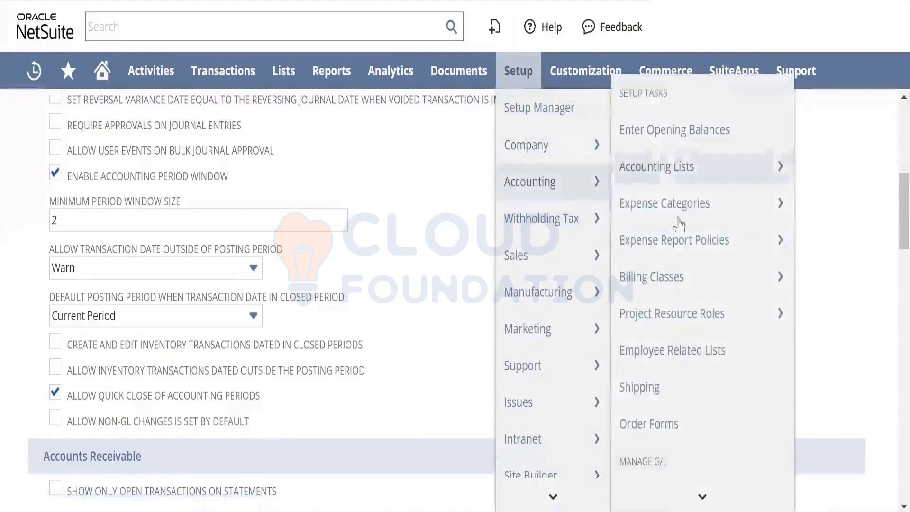
mouse_move(705, 495)
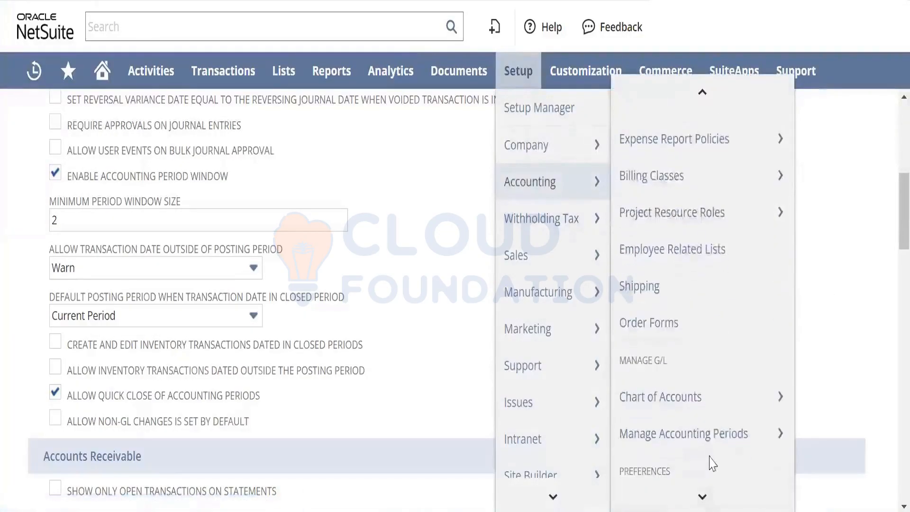
mouse_move(660, 432)
right_click(716, 433)
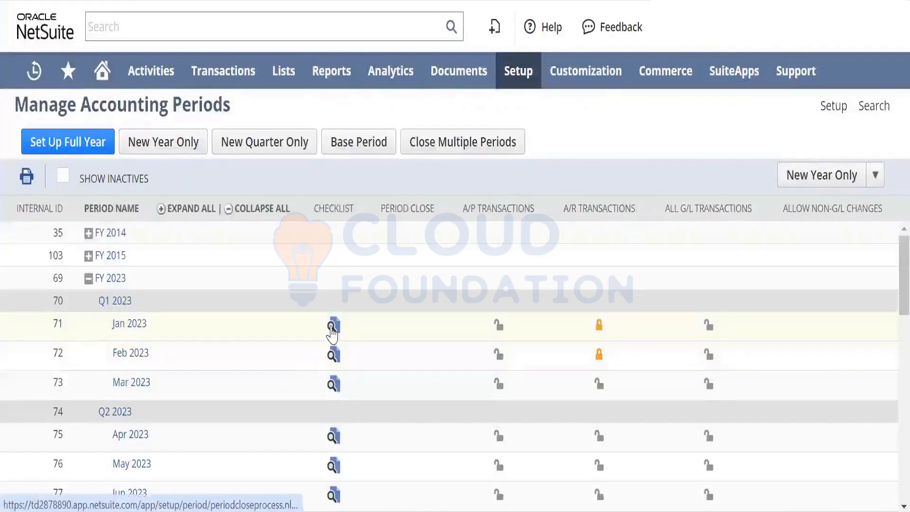
- Review the Jan 2023 period close checklist and the Close Multiple Periods dialog without submitting it
left_click(332, 328)
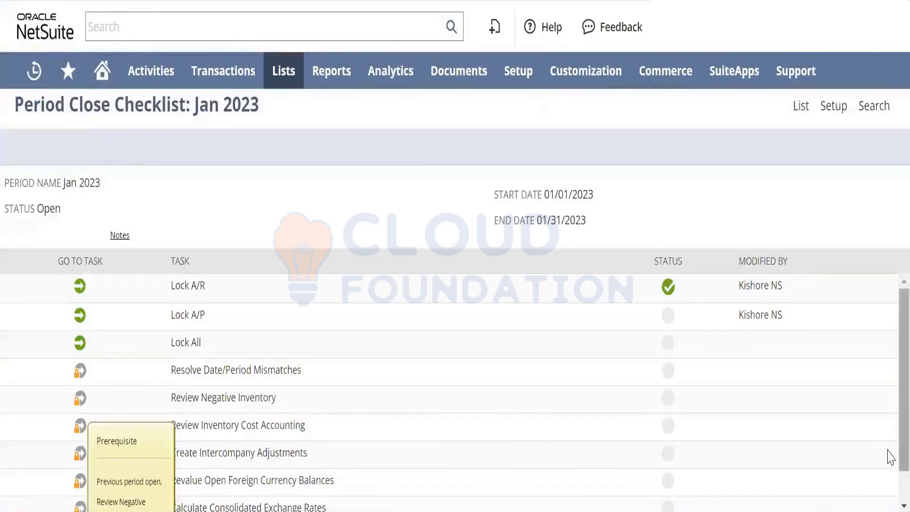
scroll(890, 491, "down", 1)
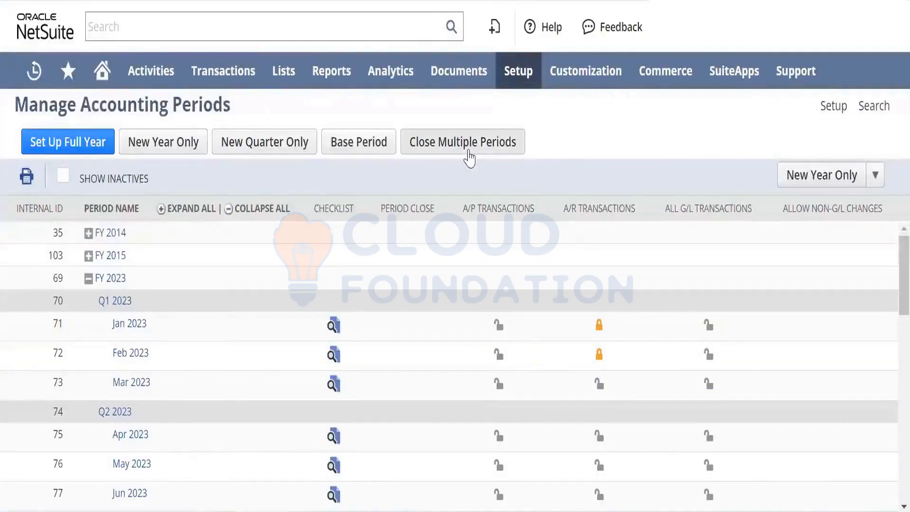
left_click(468, 151)
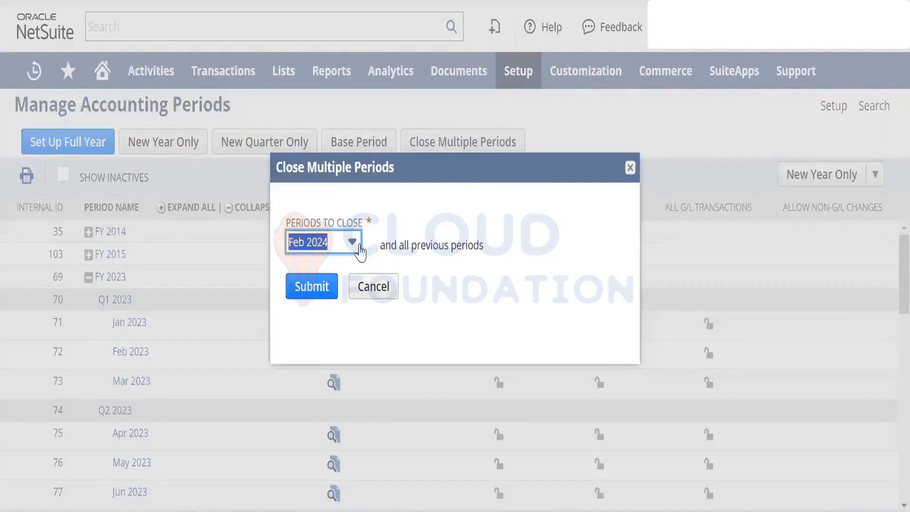
left_click(383, 298)
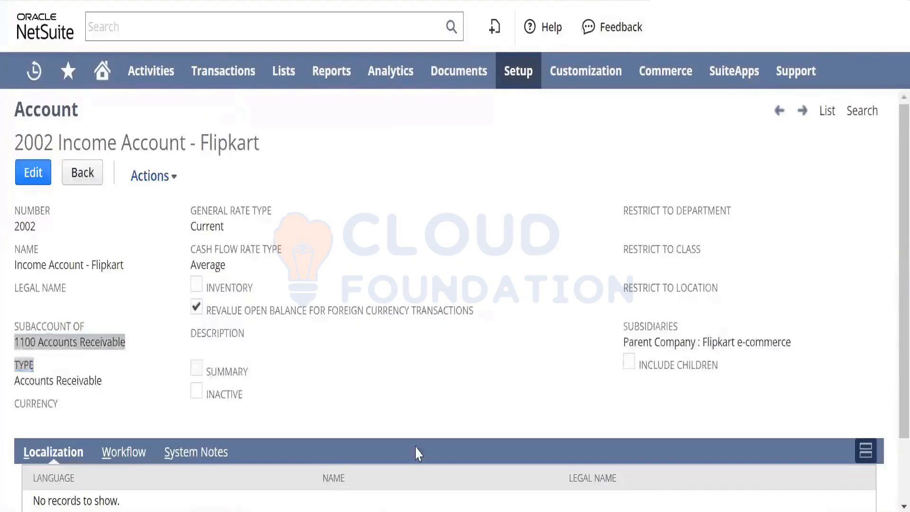
- Return to the accounting preferences and examine the Open Transactions on Statements options under Accounts Receivable
left_click(507, 216)
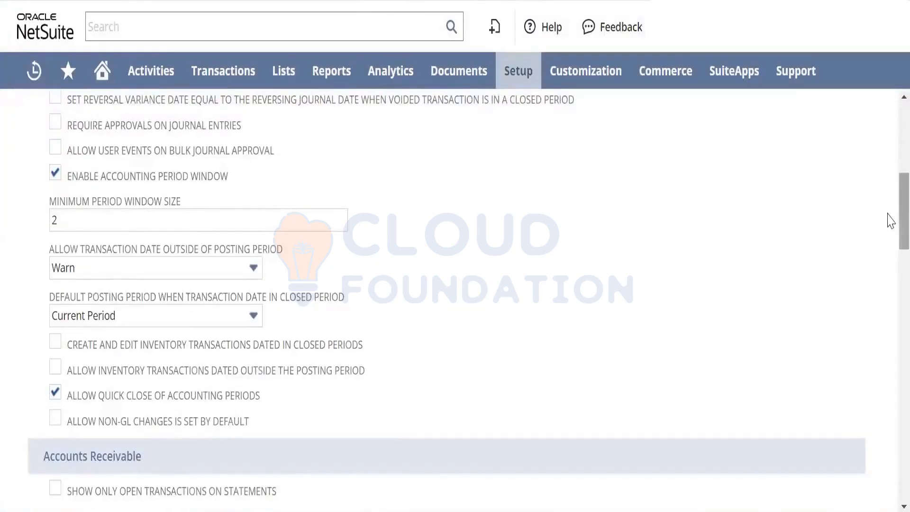
scroll(888, 219, "down", 2)
scroll(889, 278, "down", 5)
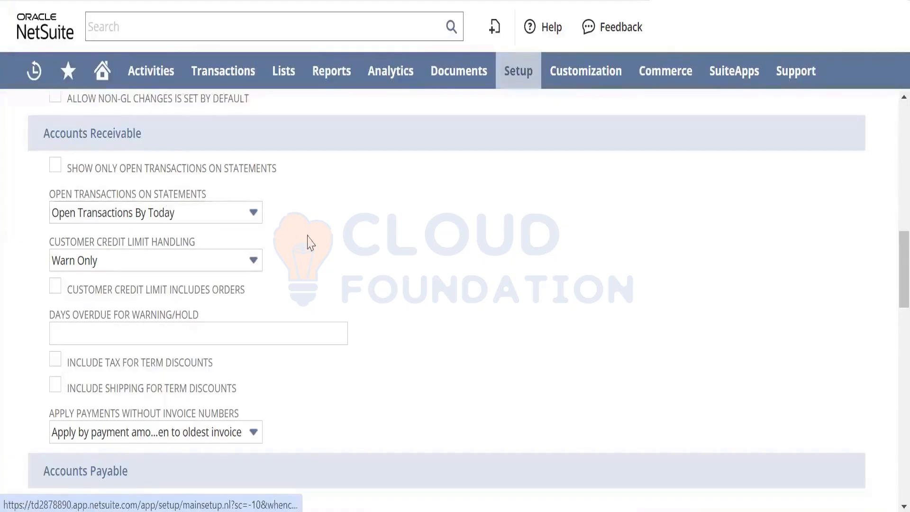
left_click(189, 217)
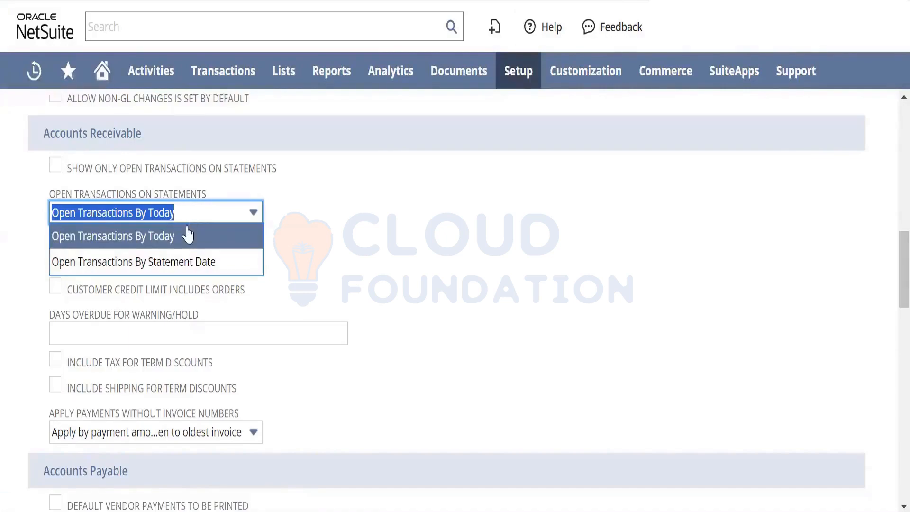
left_click(363, 252)
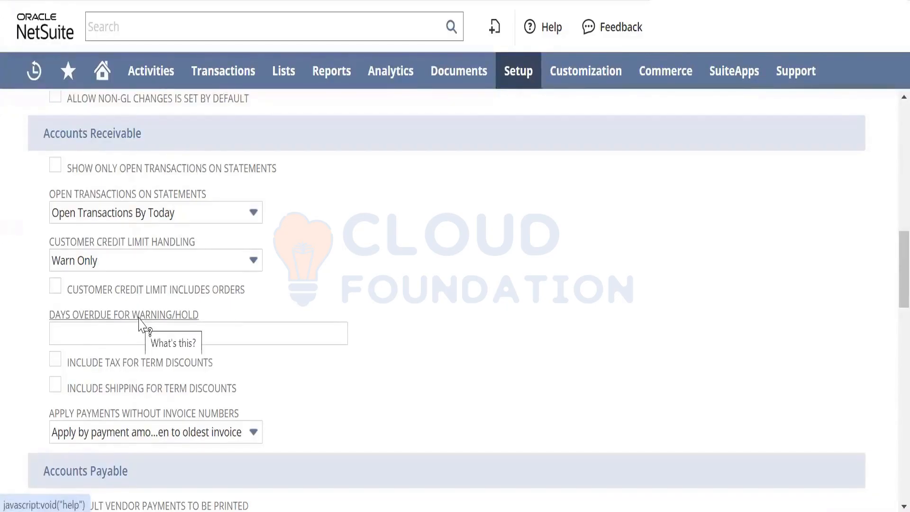
- Set Customer Credit Limit Handling to Enforce Holds in the Accounts Receivable preferences
left_click(163, 269)
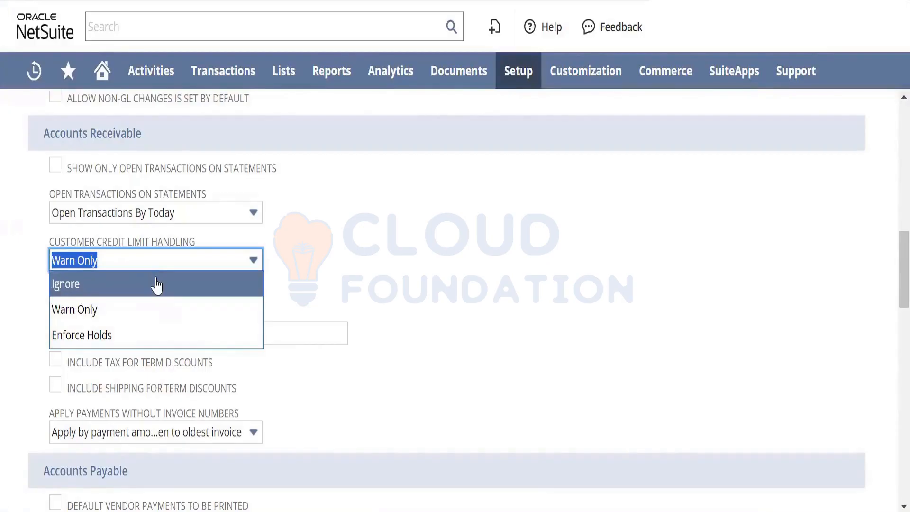
left_click(156, 335)
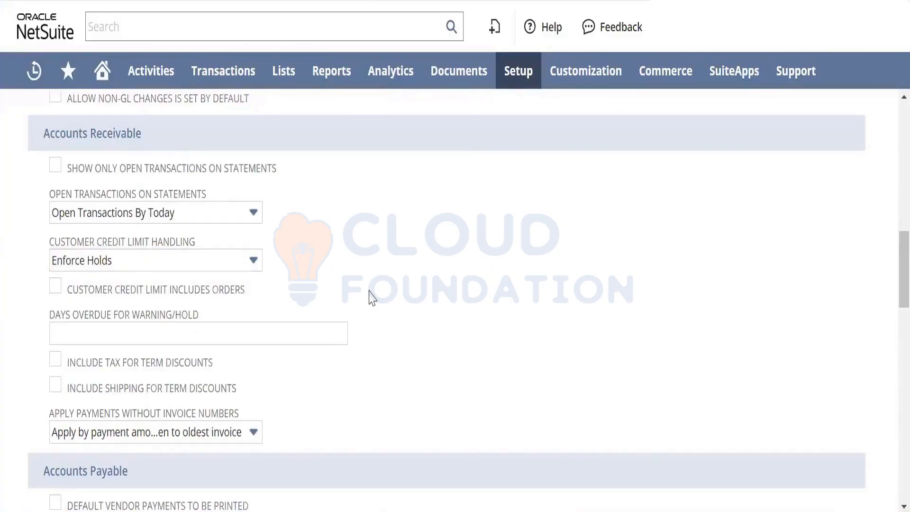
- Switch to a new Notepad document and write "Credit Limit - 10,000 USD" on the first line
key("super")
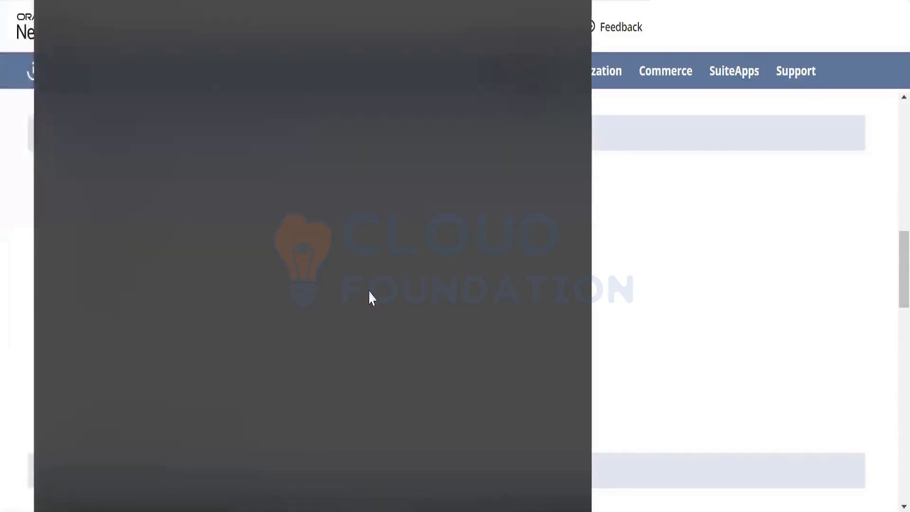
type("note")
key("Return")
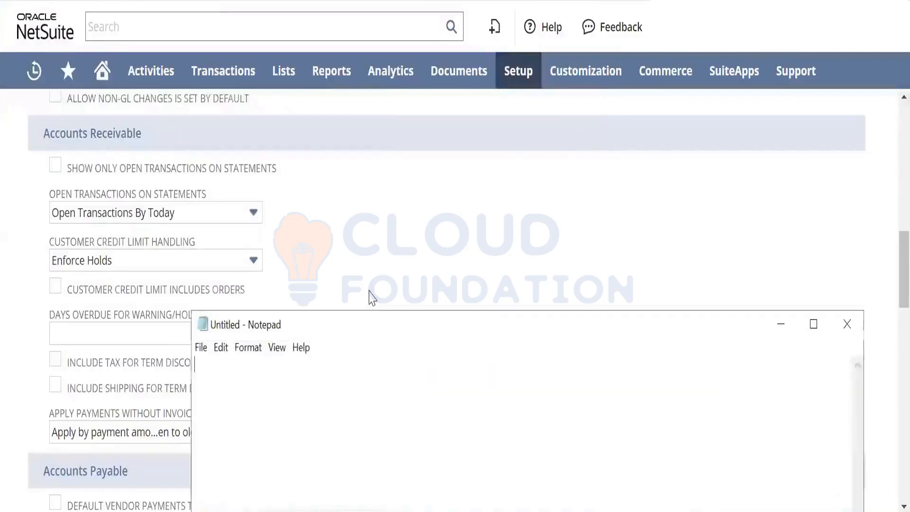
type("Credit ")
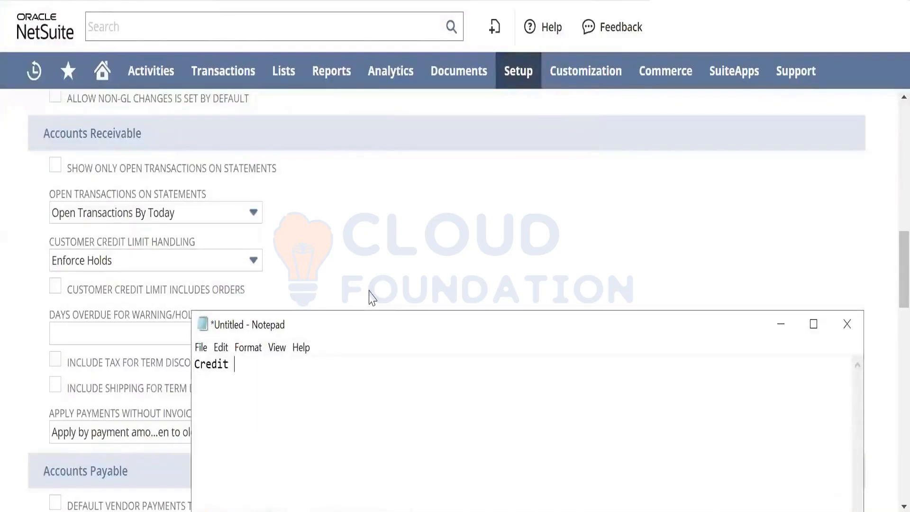
type("Limit - 10,000 USD ")
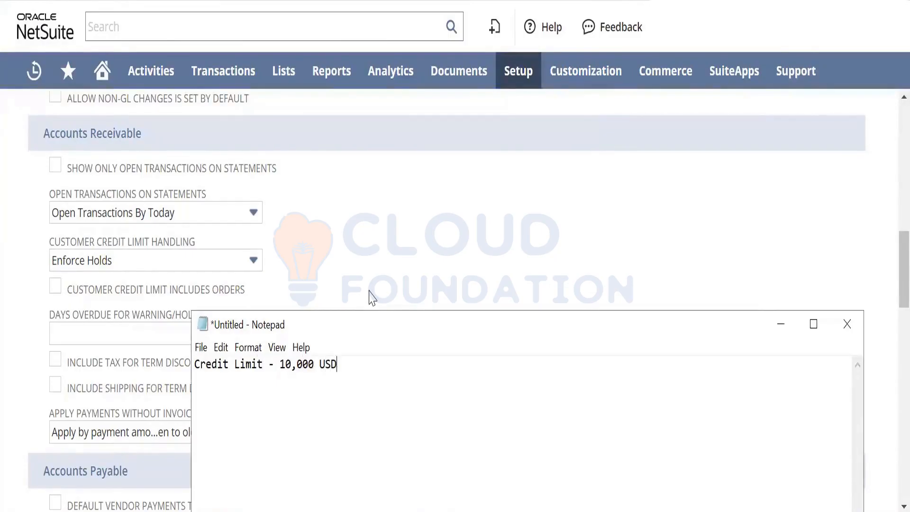
type("Sales Orders - ")
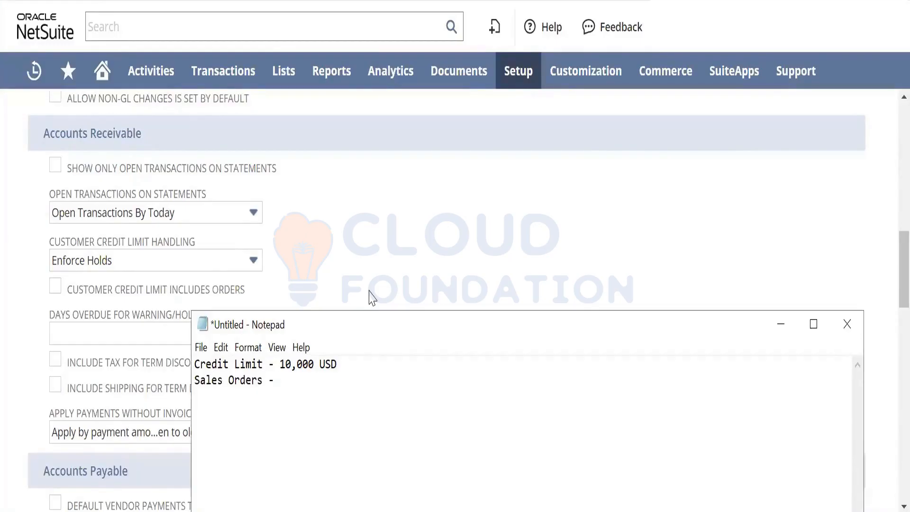
type("9,999 USD Did not")
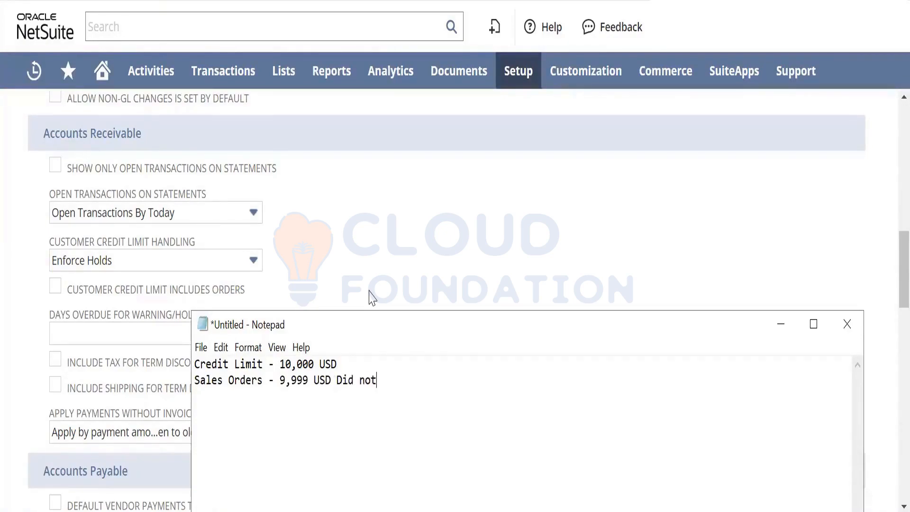
type(" receive pa")
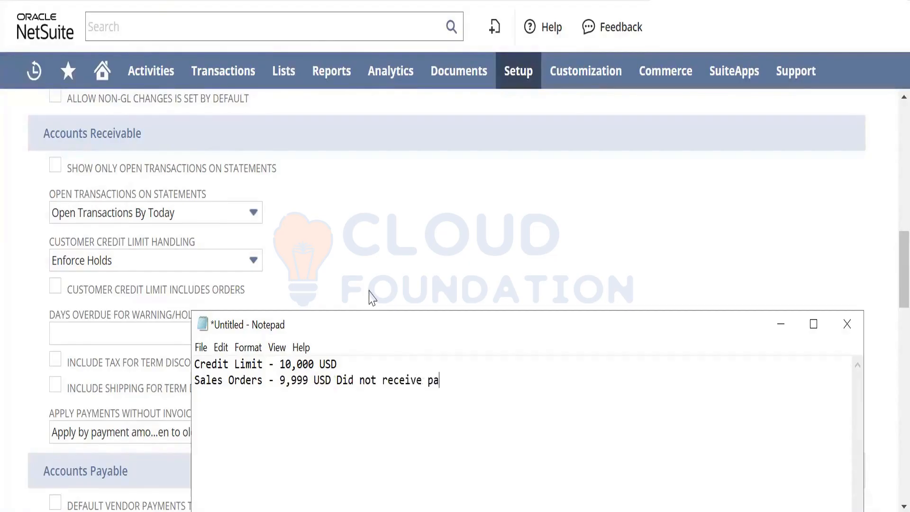
type("yment")
- Add the line "Sales Orders - 9,999 USD Did not receive payment" below the credit limit in the note
key("Return")
- Add the line "Sales Orders - 2$ - Warning, Hold, Ignore" to the note, below the blank line
type("Sale Od")
key("BackSpace")
key("BackSpace")
key("BackSpace")
type("s Ord")
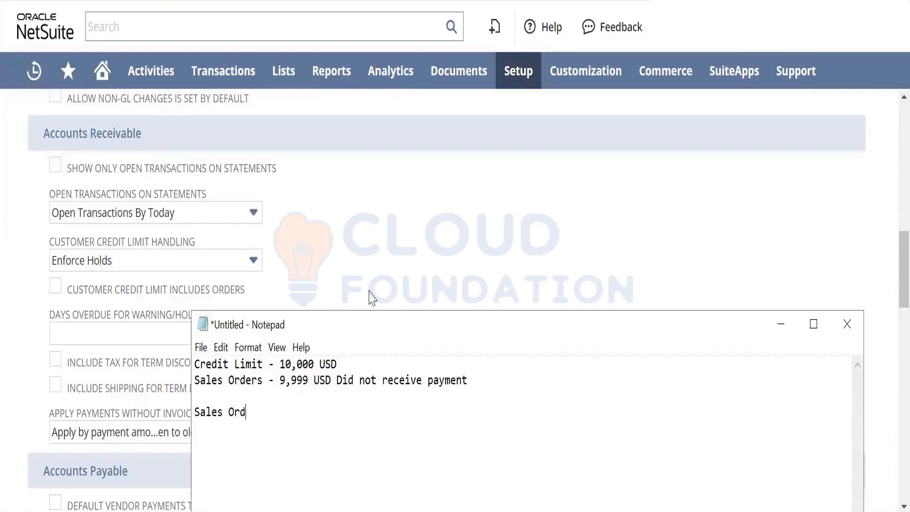
type("ers - 2$ -")
type("Warning, ")
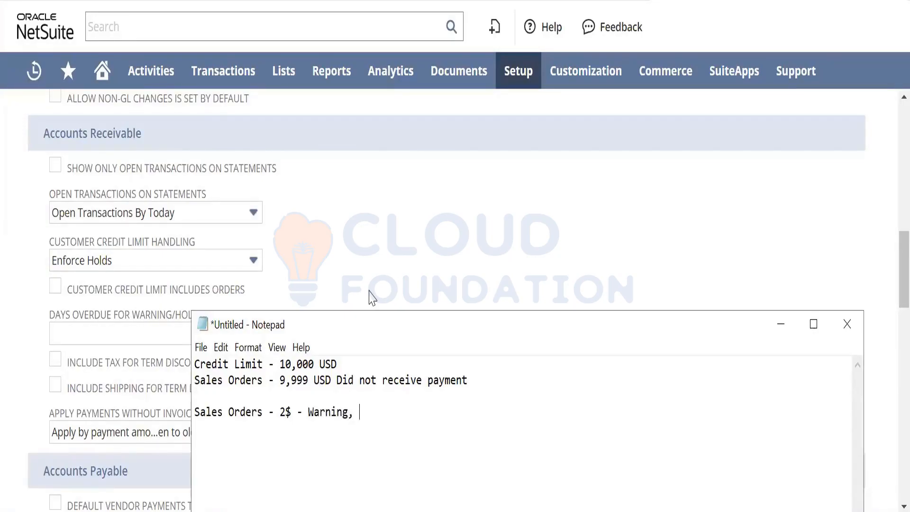
type("Hold, Ignore")
- Switch back to NetSuite, review the Customer Credit Limit Handling options, and enable Customer Credit Limit Includes Orders
key("alt")
key("alt+Tab")
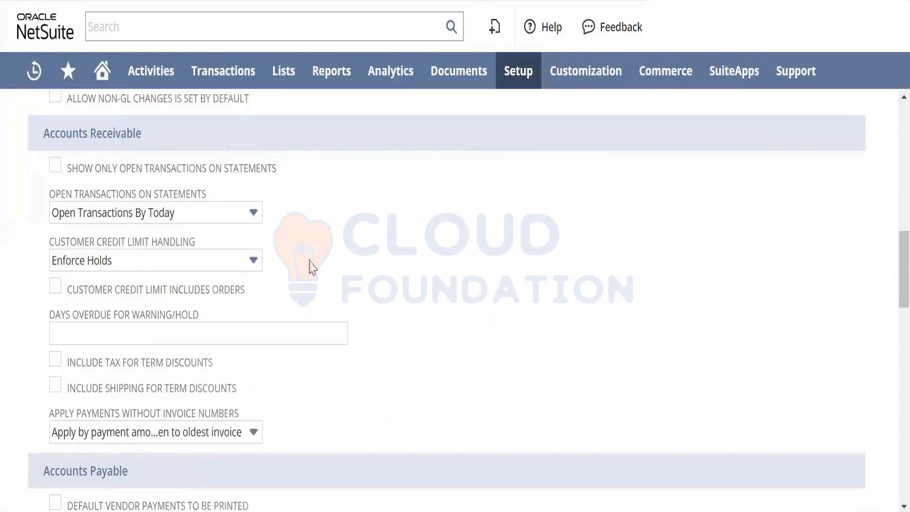
left_click(191, 261)
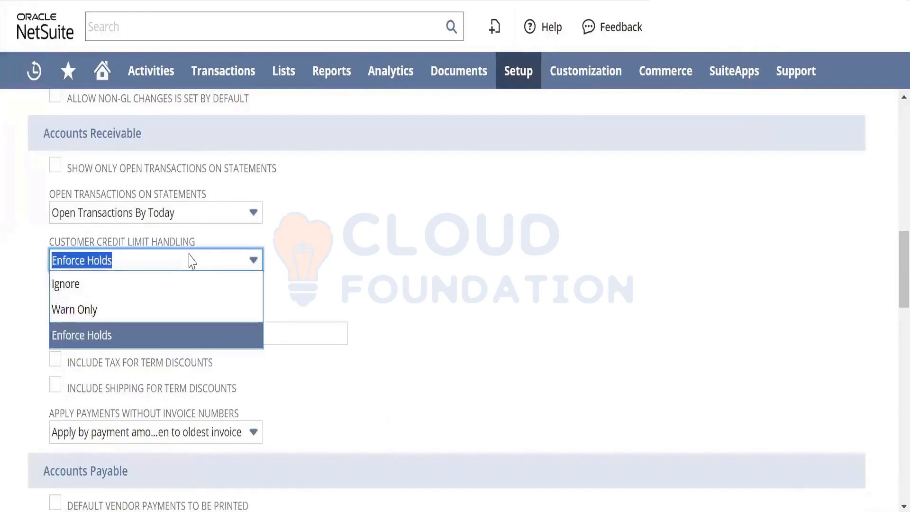
left_click(420, 214)
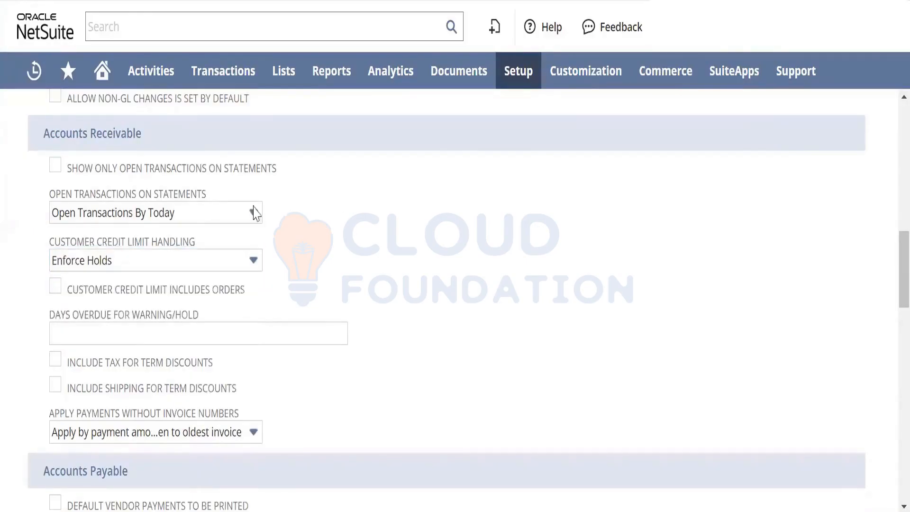
left_click(55, 287)
- Return to the Notepad note and insert a line reading "Sale Orders" below the unpaid sales orders line
key("alt+Tab")
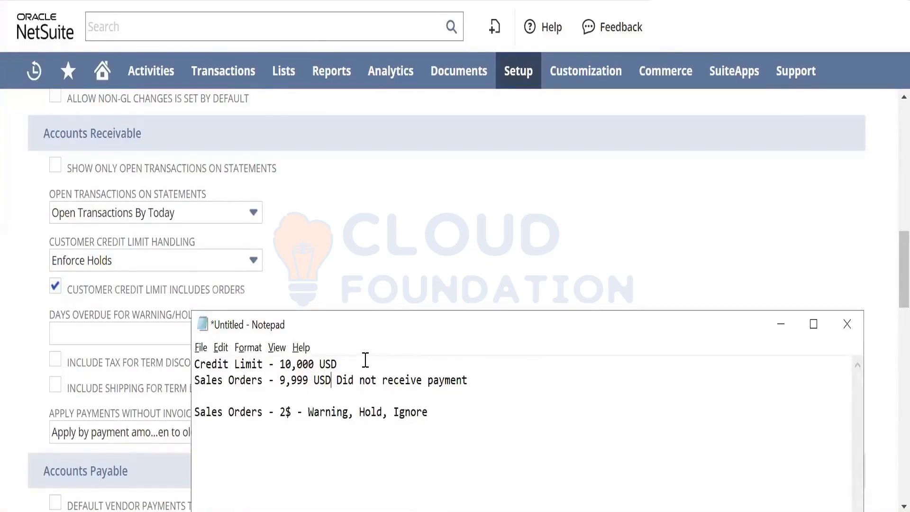
key("Left")
key("Left")
key("Left")
key("Left")
key("Left")
key("Left")
key("Left")
key("Return")
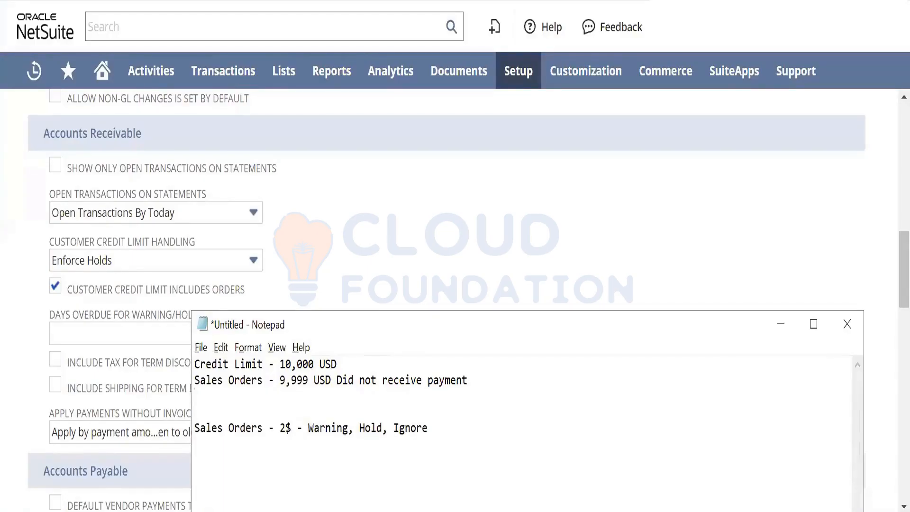
type("SAl")
key("BackSpace")
key("BackSpace")
type("ale Orders")
- Change the unpaid sales orders amount on the note's second line to 1000 USD
key("Up")
key("shift+Right")
key("shift+Right")
key("shift+Right")
key("shift+Right")
key("shift+Right")
type("10,00")
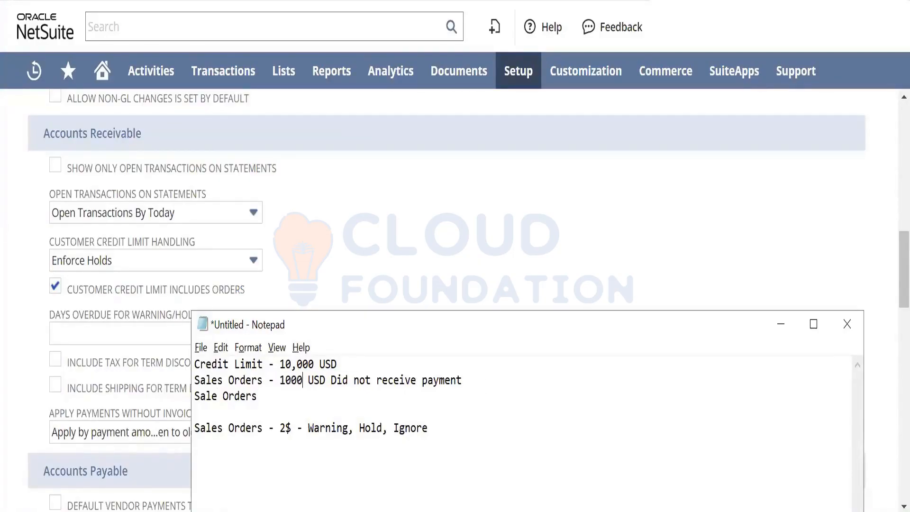
type("0")
key("BackSpace")
- Complete the "Sale Orders" line with "- 8000, 1000" and highlight the text from the 1000 USD amount through that line
key("Down")
type("- 8000, 1000")
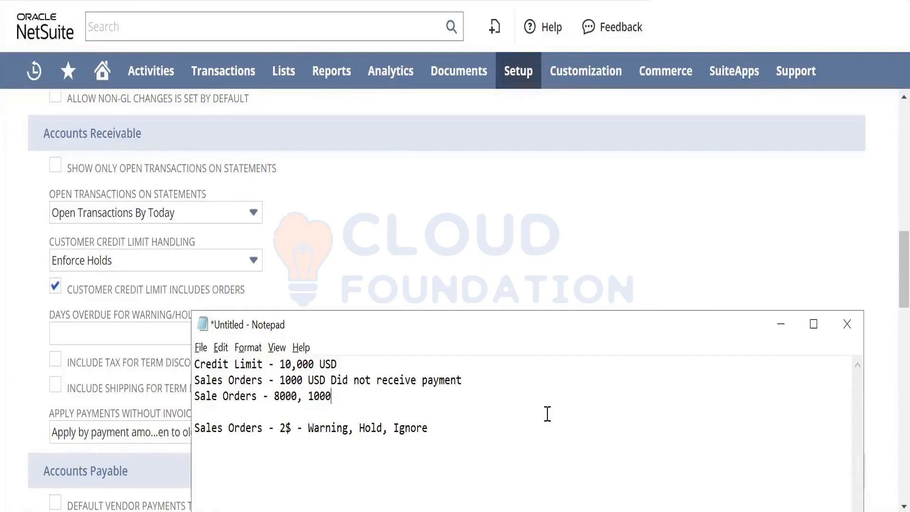
left_click_drag(345, 397, 280, 382)
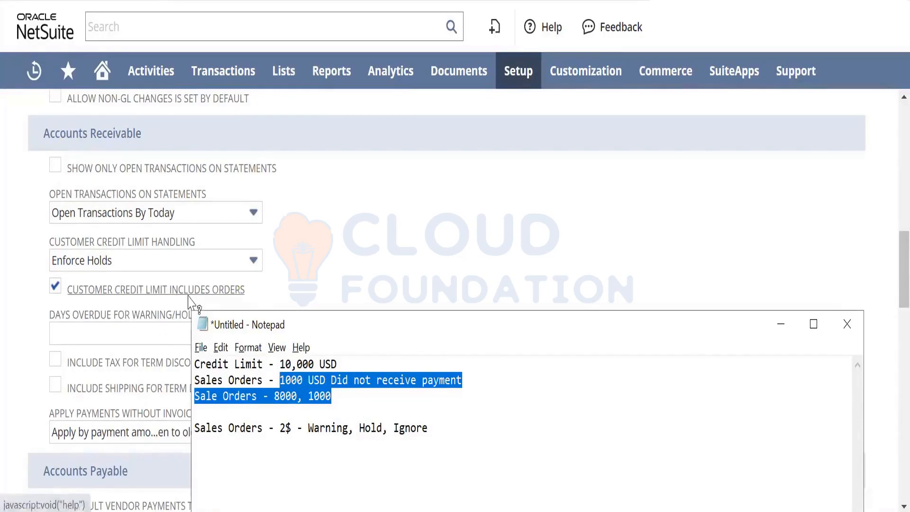
- Switch back to NetSuite and open a new customer form in a separate browser tab
left_click(303, 283)
mouse_move(287, 85)
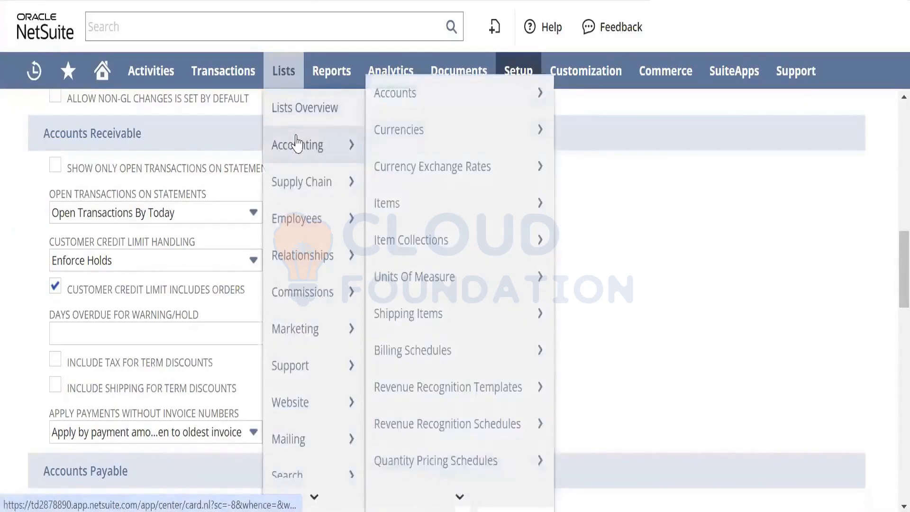
mouse_move(326, 256)
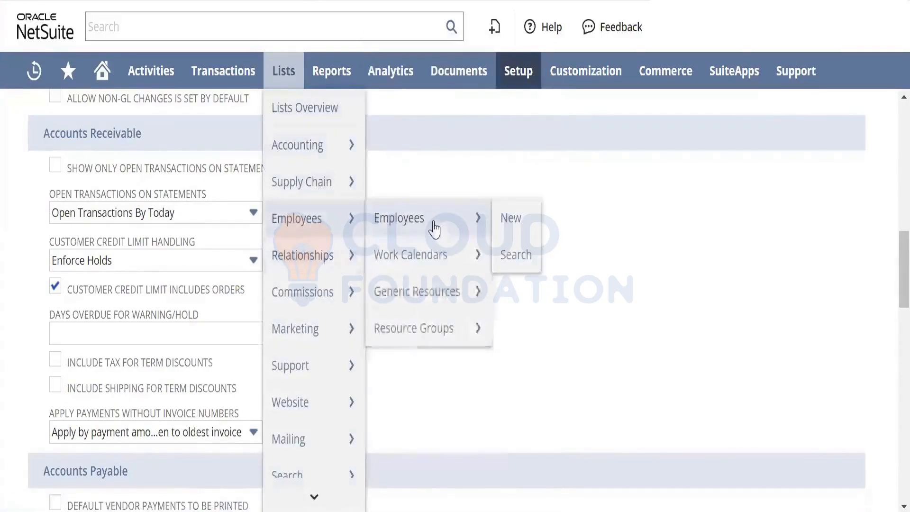
mouse_move(464, 131)
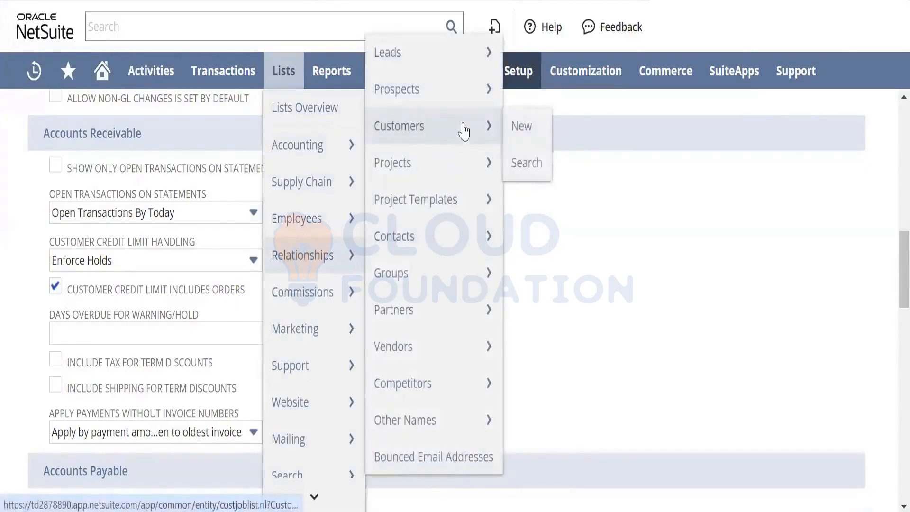
right_click(530, 124)
left_click(546, 139)
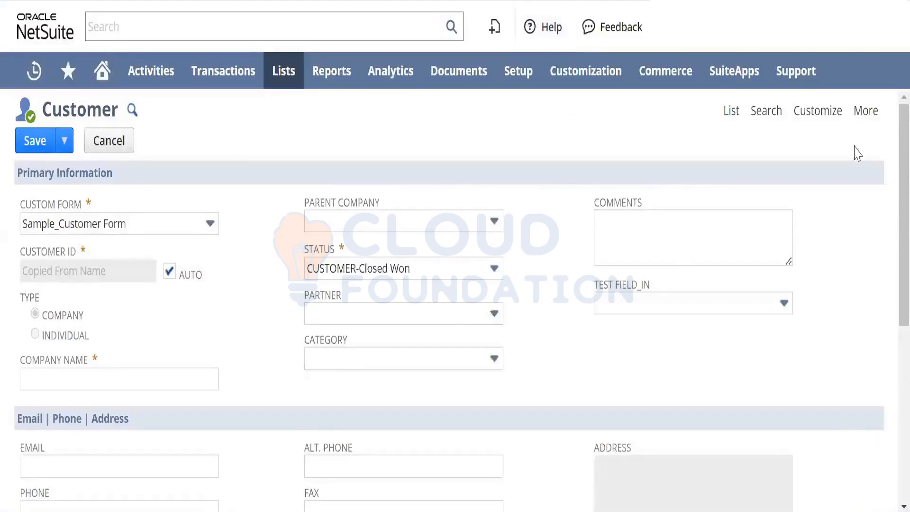
- Look through the customer form's Preferences and Financial details to find the Credit Limit field under Account Information
scroll(891, 195, "down", 10)
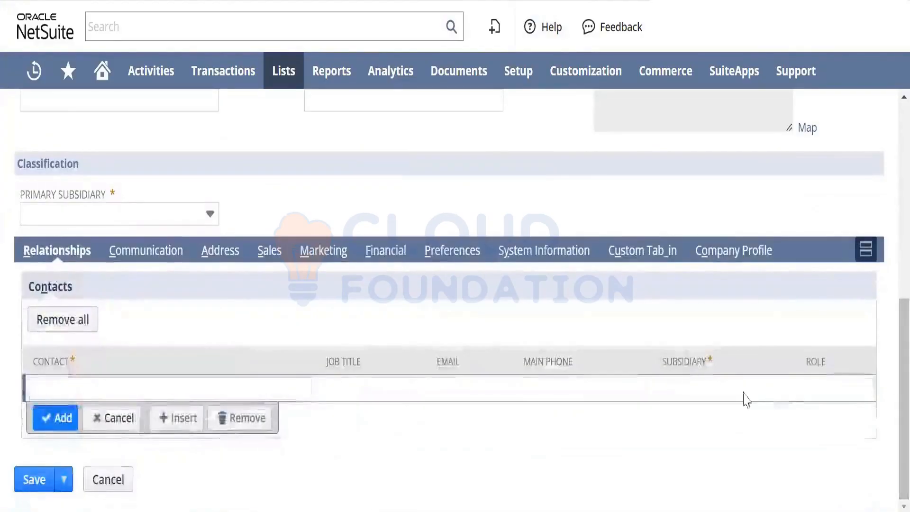
left_click(458, 252)
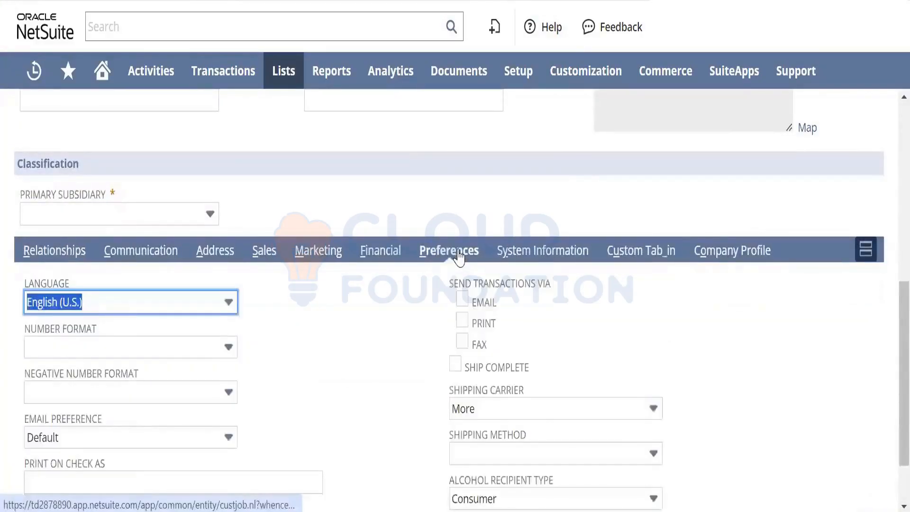
left_click(398, 325)
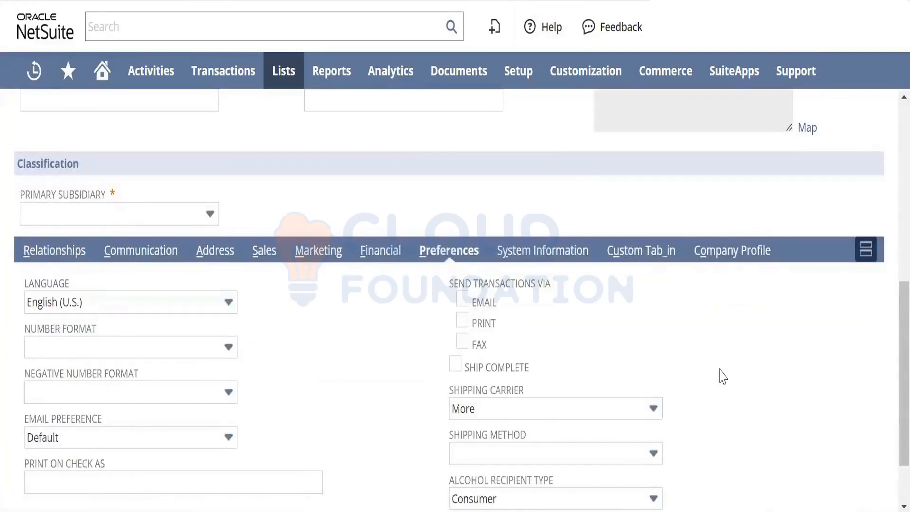
scroll(889, 331, "down", 2)
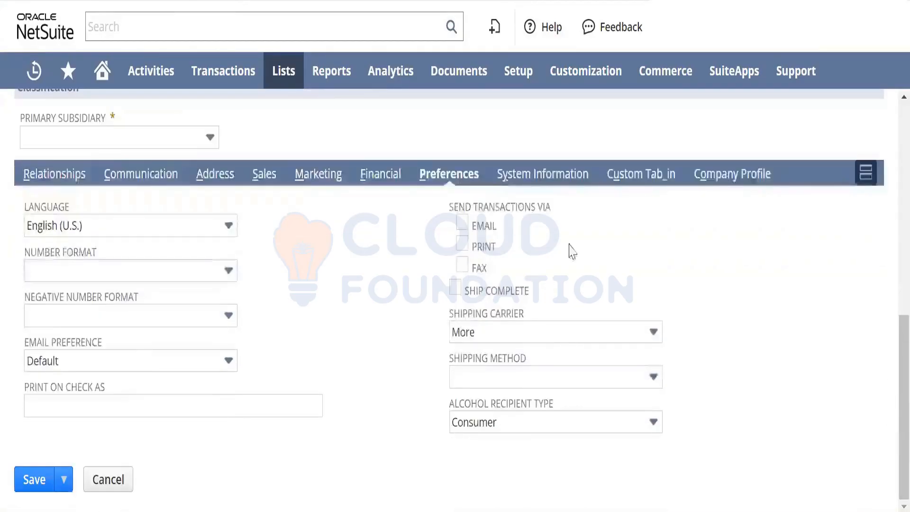
left_click(374, 174)
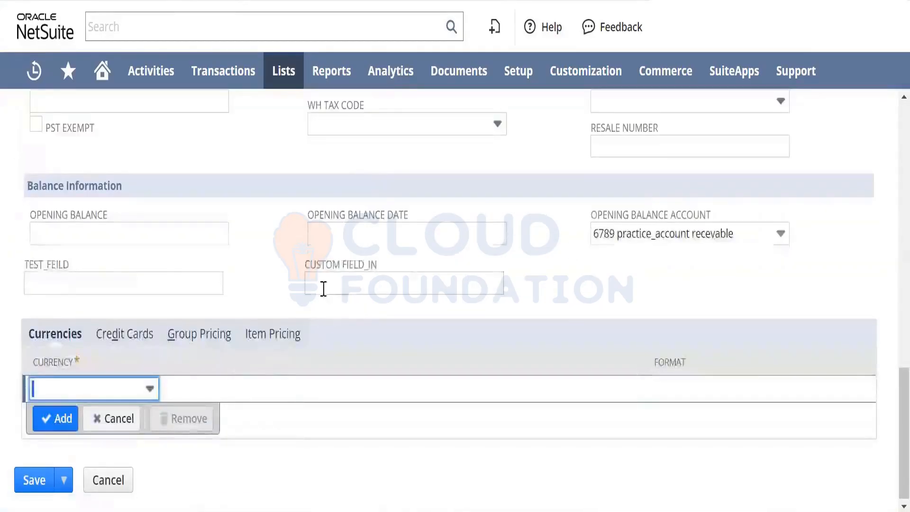
scroll(889, 377, "up", 7)
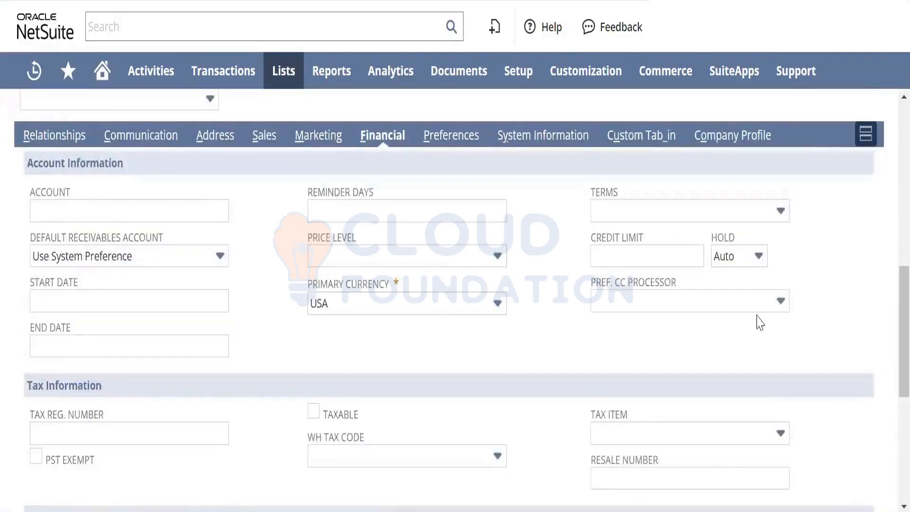
- Read the field help for Credit Limit, enlarging its window, and show the options of the Hold field
left_click(628, 250)
left_click_drag(657, 245, 127, 81)
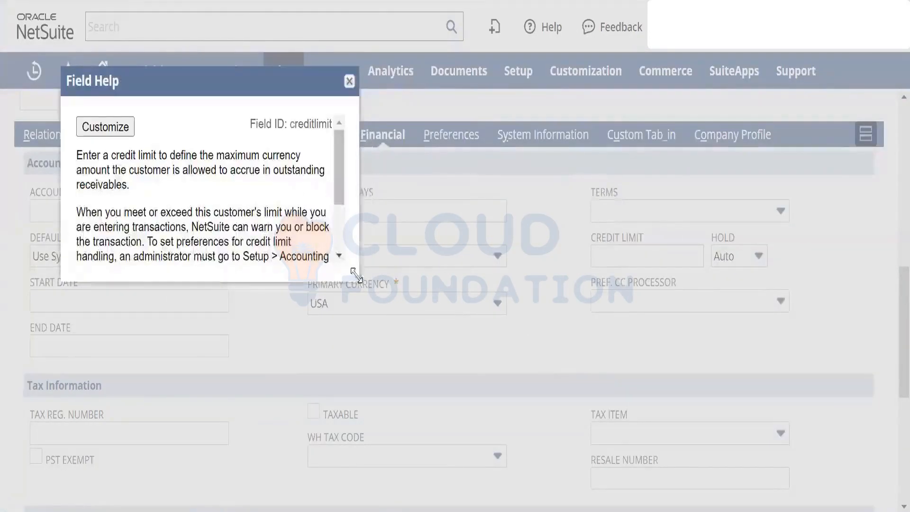
left_click_drag(354, 270, 419, 341)
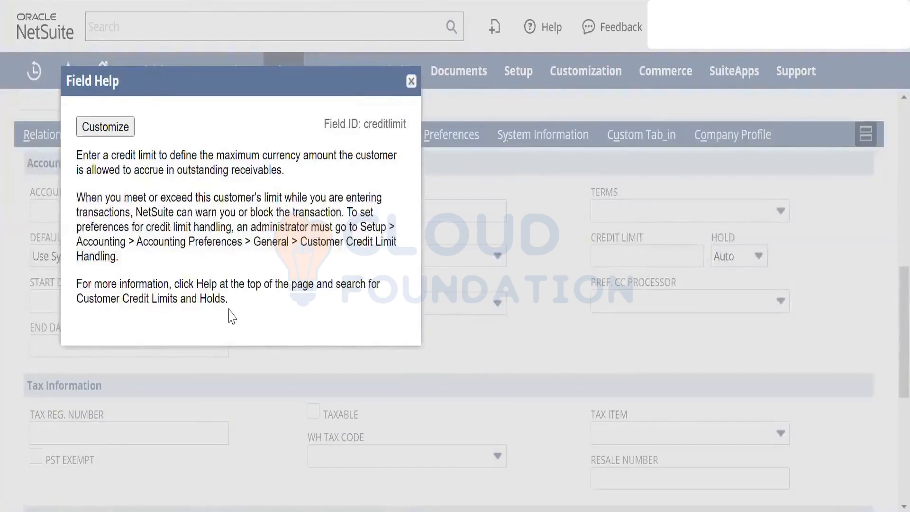
left_click(411, 82)
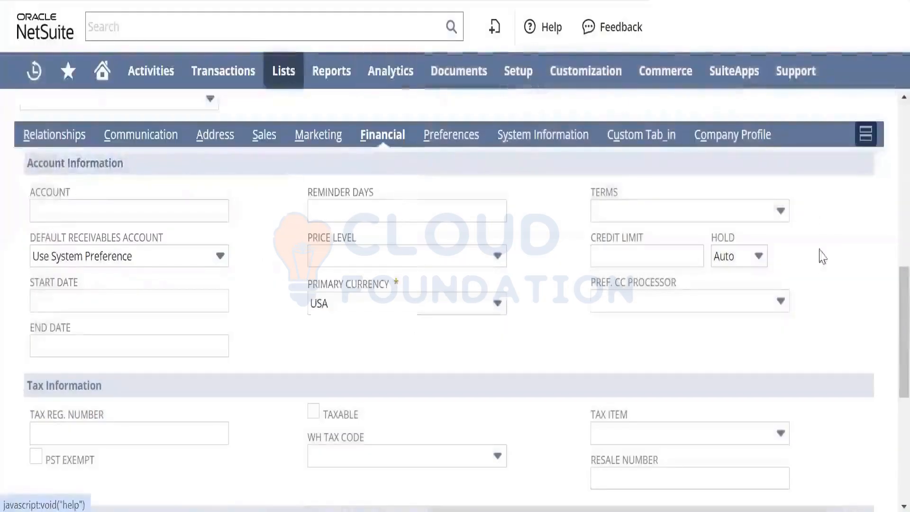
left_click(762, 266)
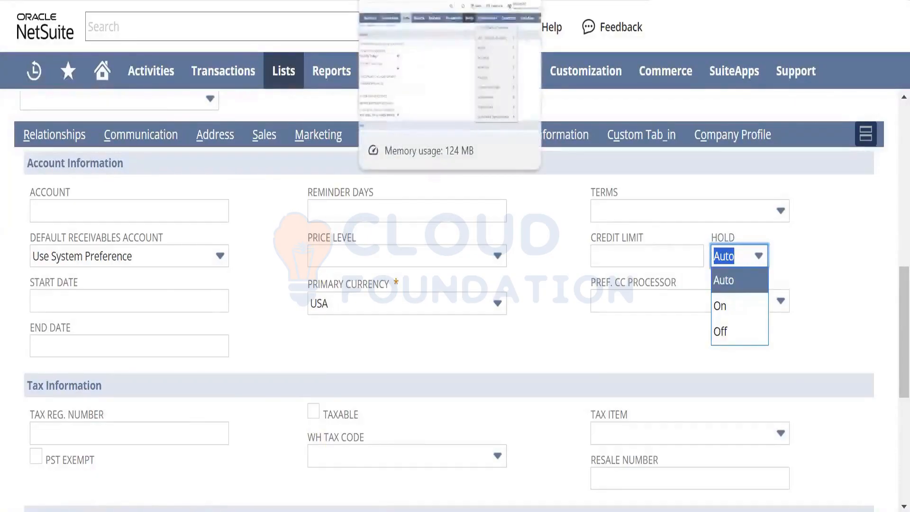
- Return to the accounting preferences and examine the Accounts Payable and Classifications settings
left_click(409, 1)
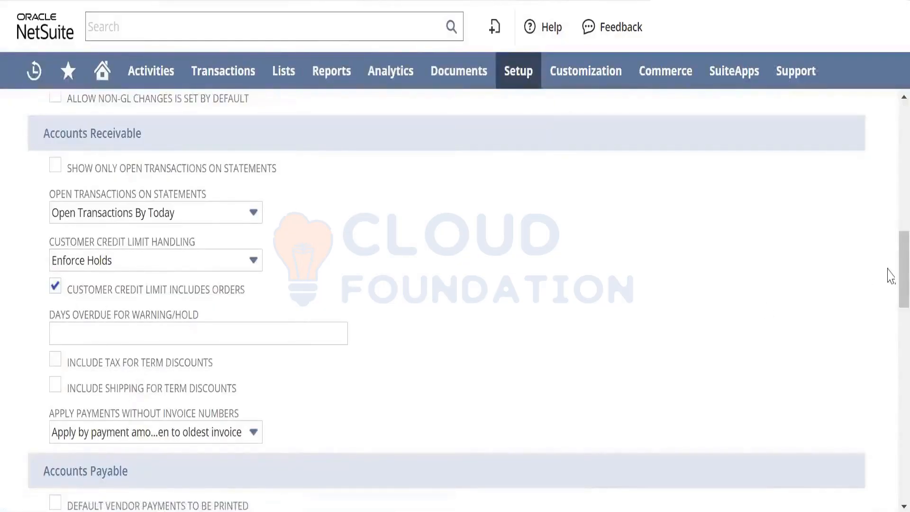
scroll(890, 279, "down", 4)
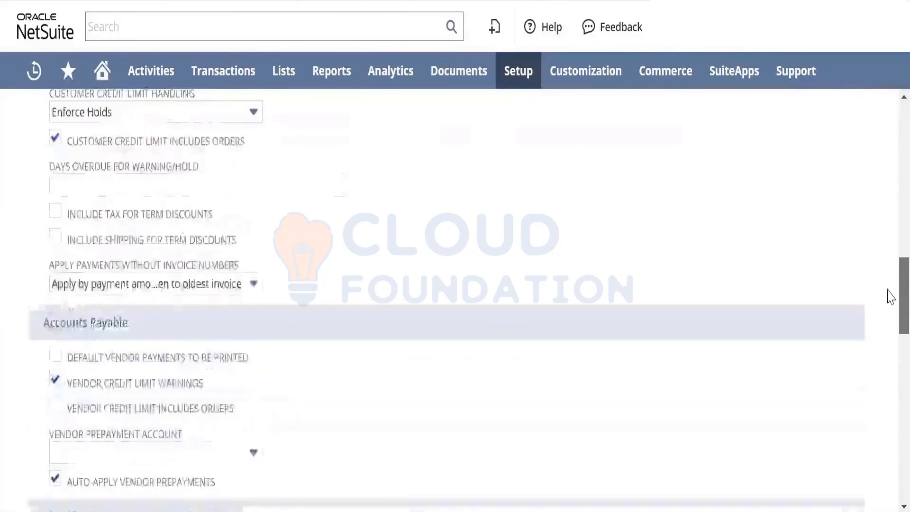
scroll(888, 313, "down", 3)
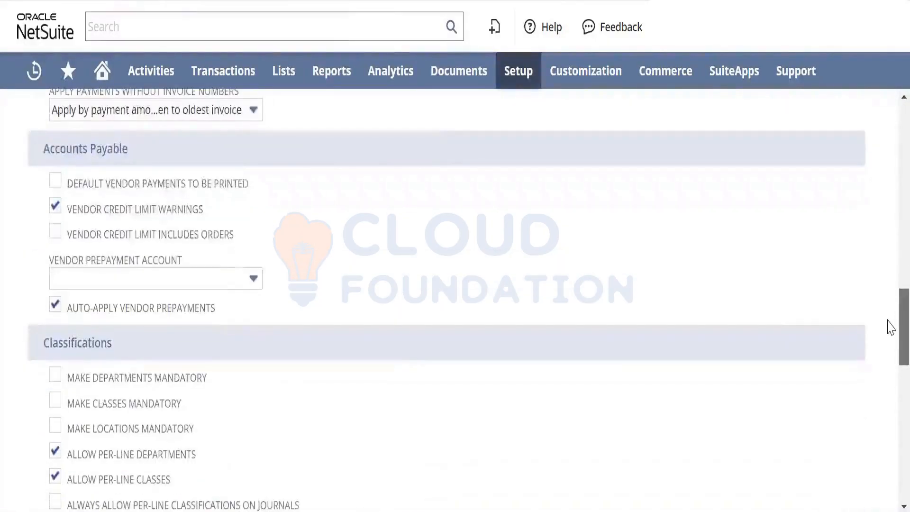
scroll(890, 332, "down", 1)
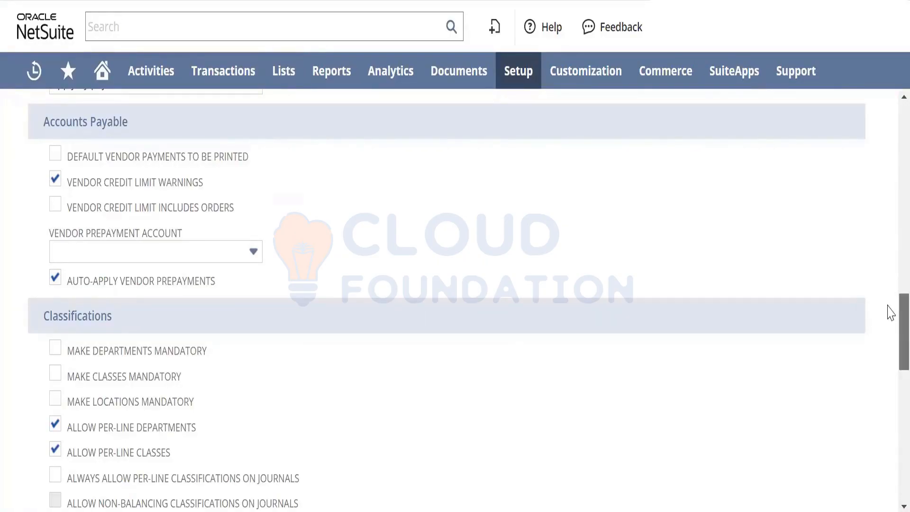
left_click_drag(890, 313, 890, 349)
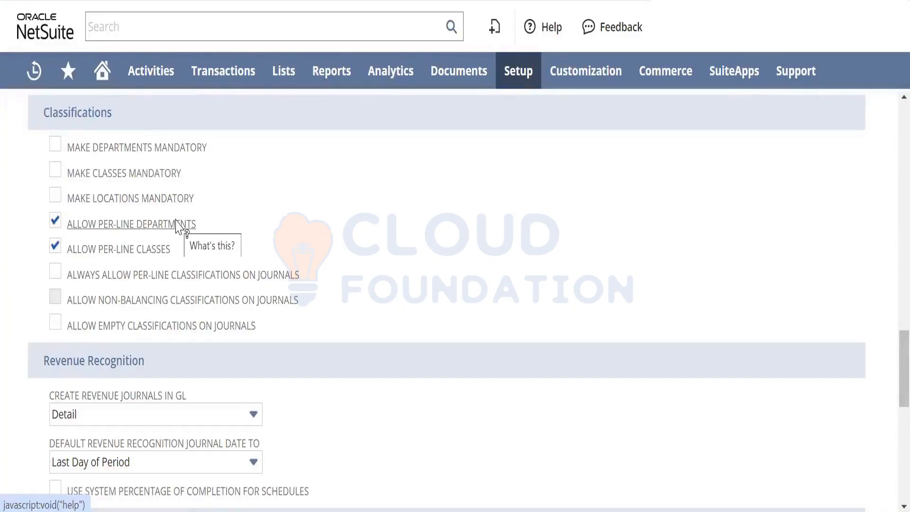
- Open a new purchase order form and examine the Location and Sales Channel fields in its Classification section
mouse_move(209, 82)
mouse_move(255, 185)
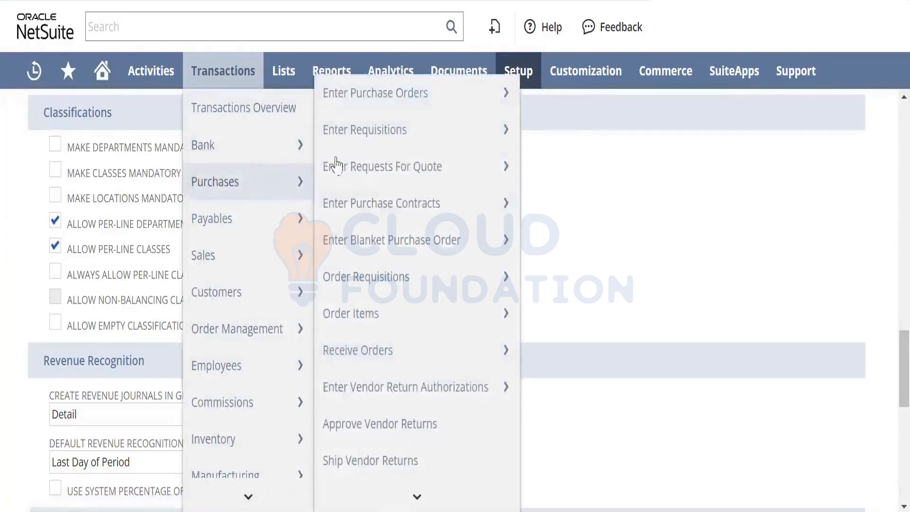
right_click(448, 90)
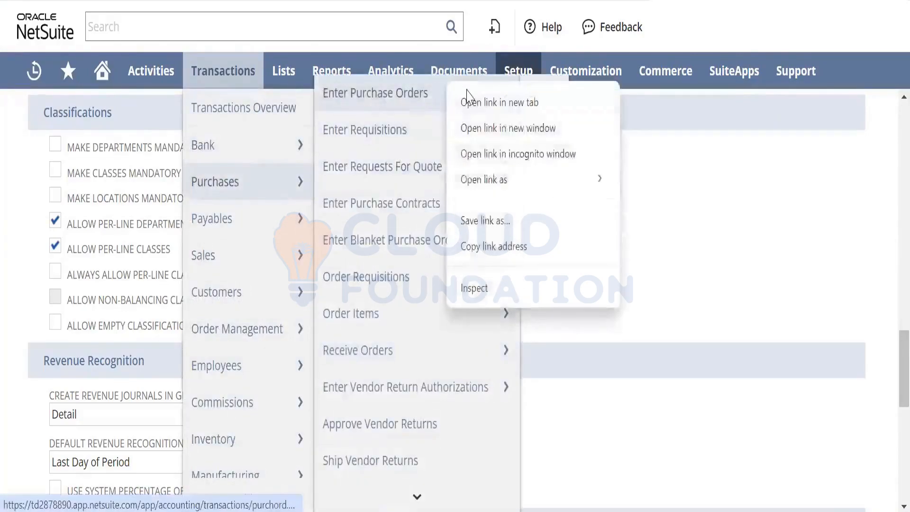
key("Escape")
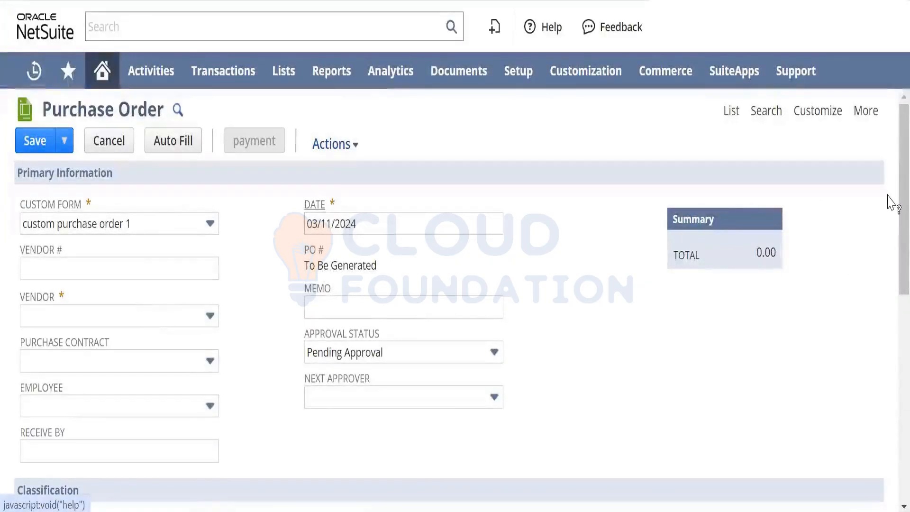
scroll(887, 264, "down", 5)
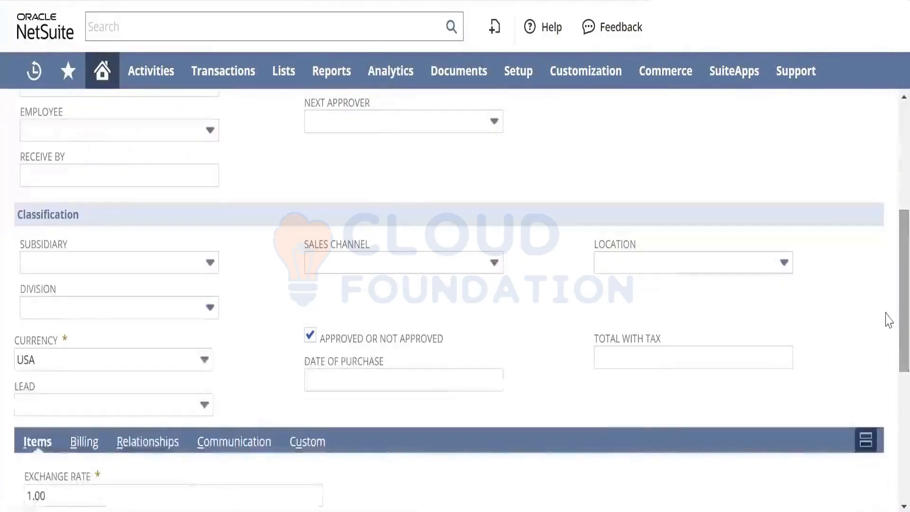
left_click(628, 264)
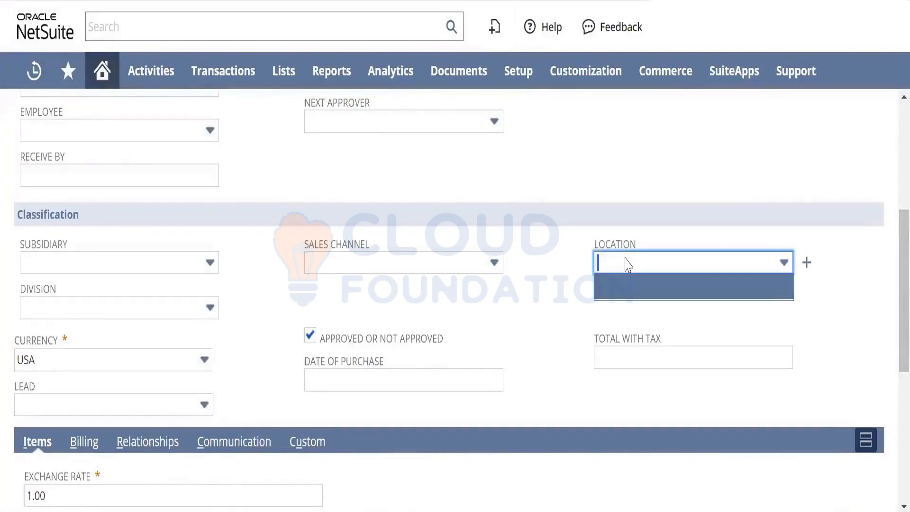
left_click(357, 270)
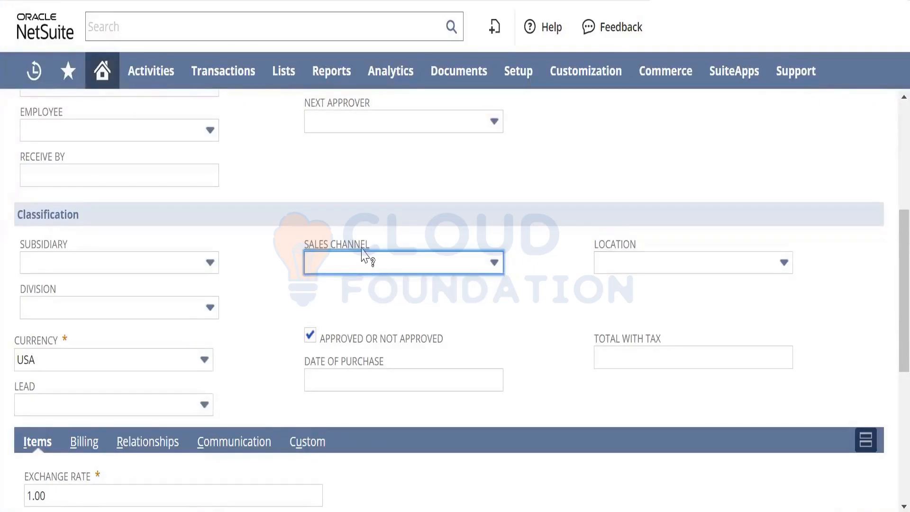
- Read the field help for Sales Channel and Division in the purchase order's Classification section
left_click(338, 241)
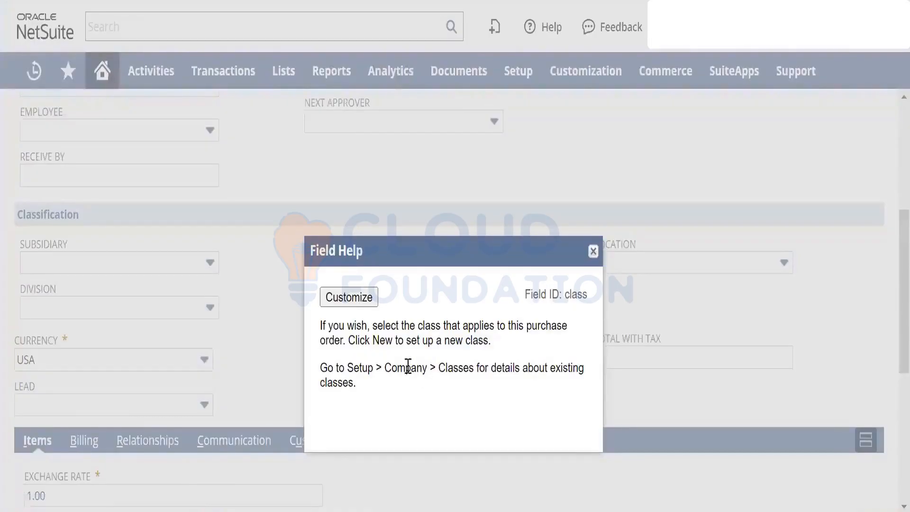
left_click_drag(410, 368, 484, 368)
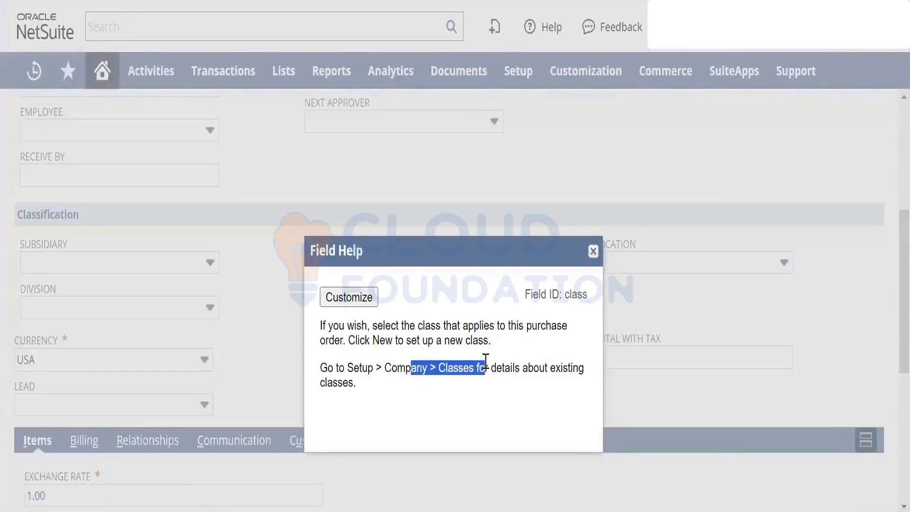
left_click(592, 251)
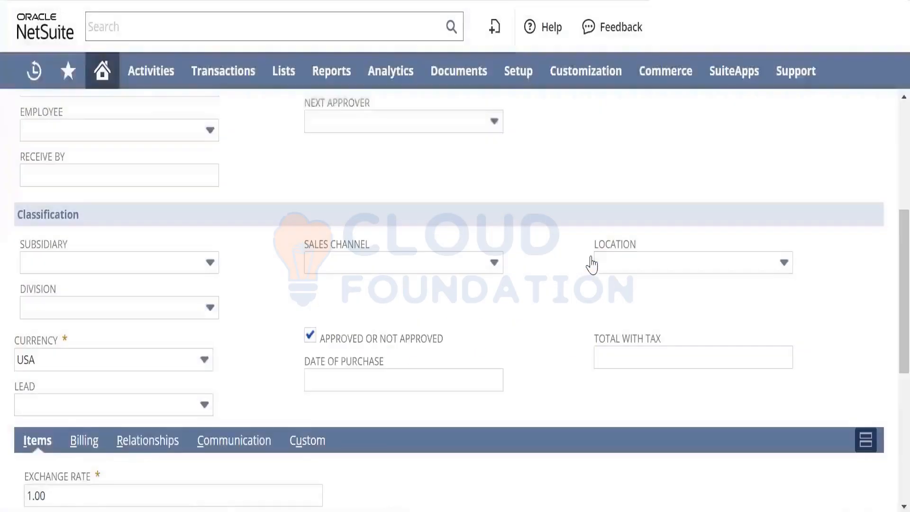
left_click(45, 296)
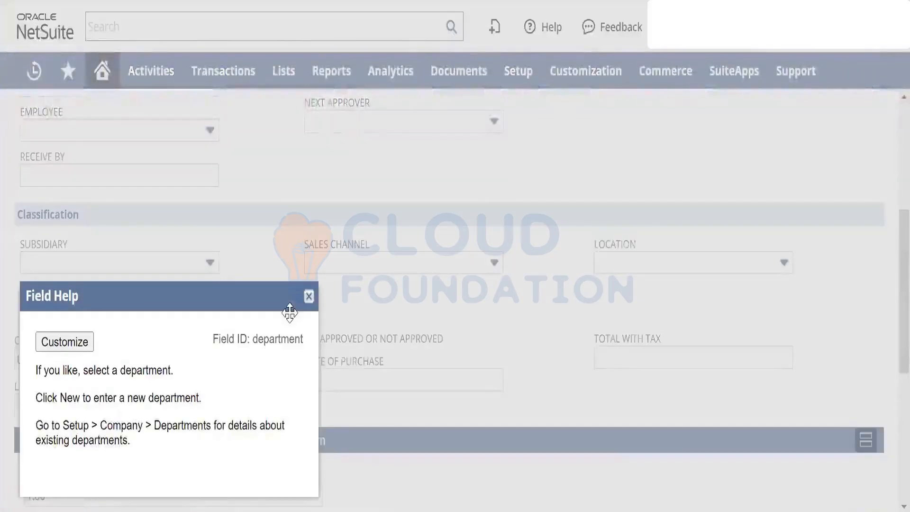
left_click(309, 297)
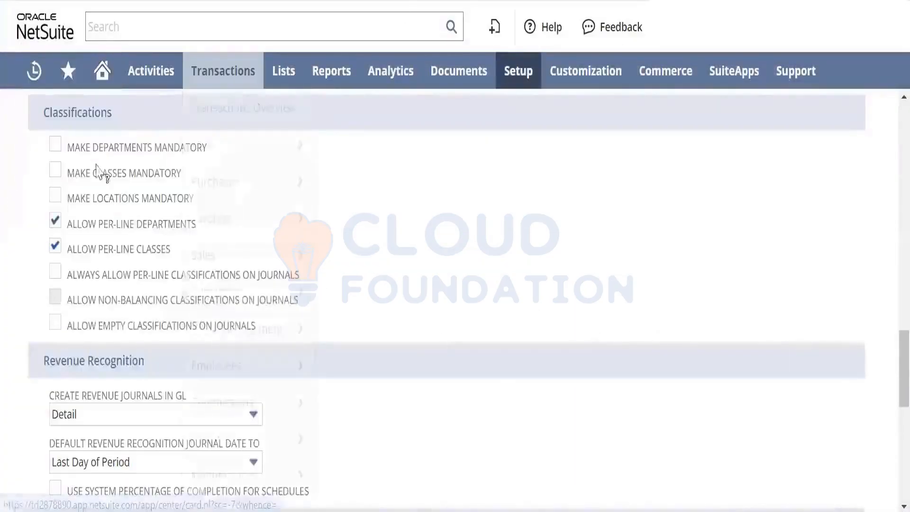
- Make locations, classes and departments mandatory in the Classifications accounting preferences and save them
left_click(55, 195)
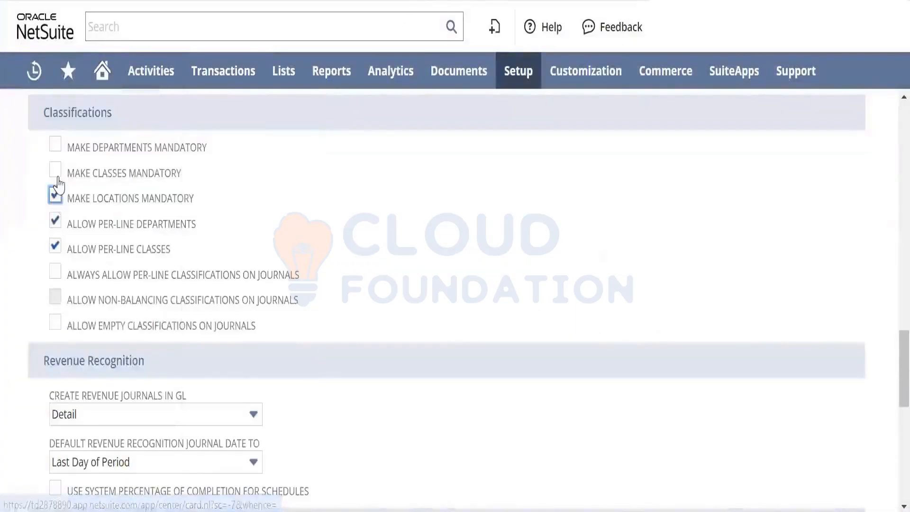
left_click(55, 169)
left_click(55, 144)
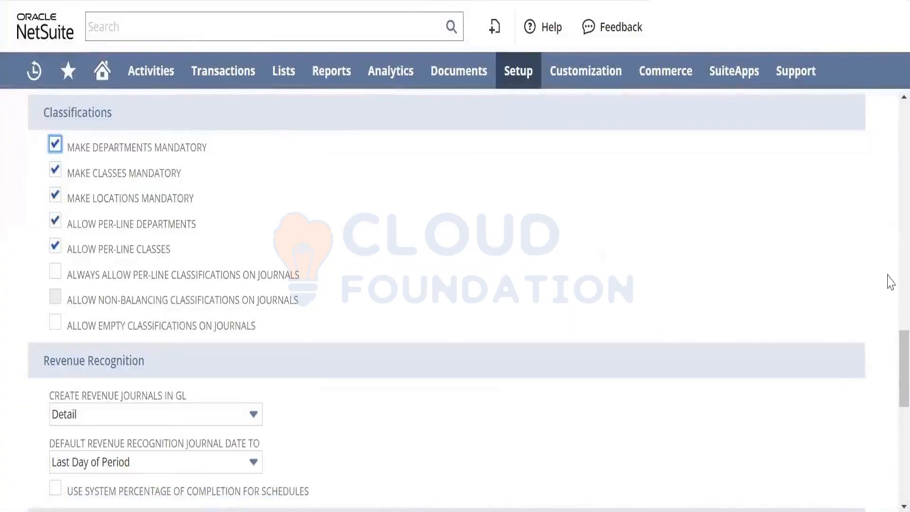
scroll(890, 133, "up", 5)
left_click_drag(887, 125, 886, 122)
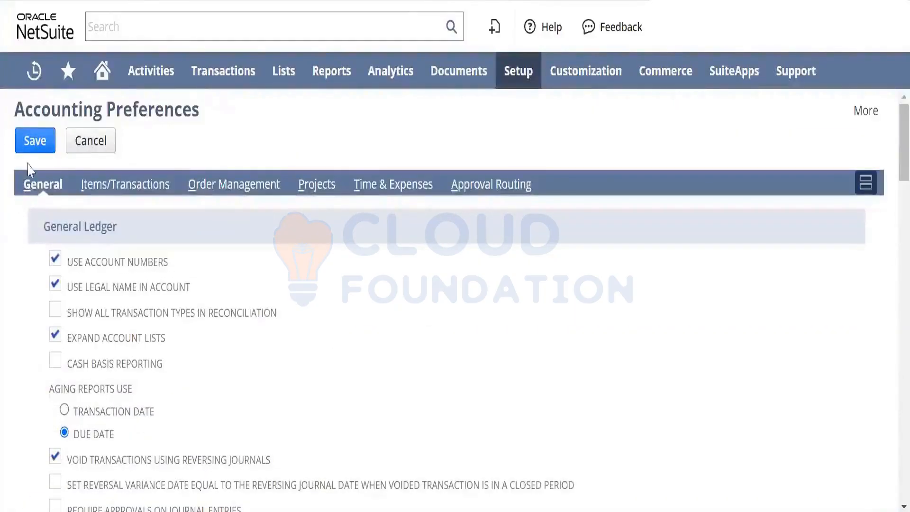
left_click(35, 137)
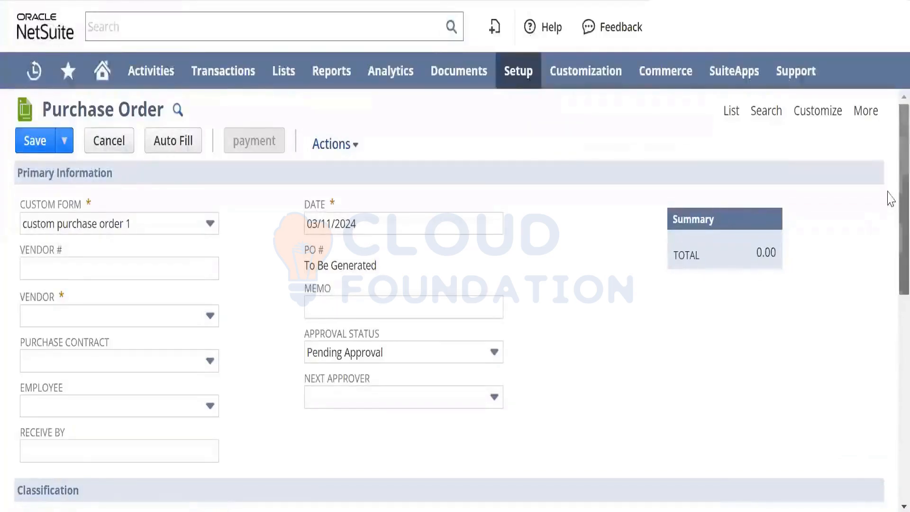
- Open a new purchase order and examine its Classification fields, showing the options of the Location field
left_click_drag(900, 192, 878, 299)
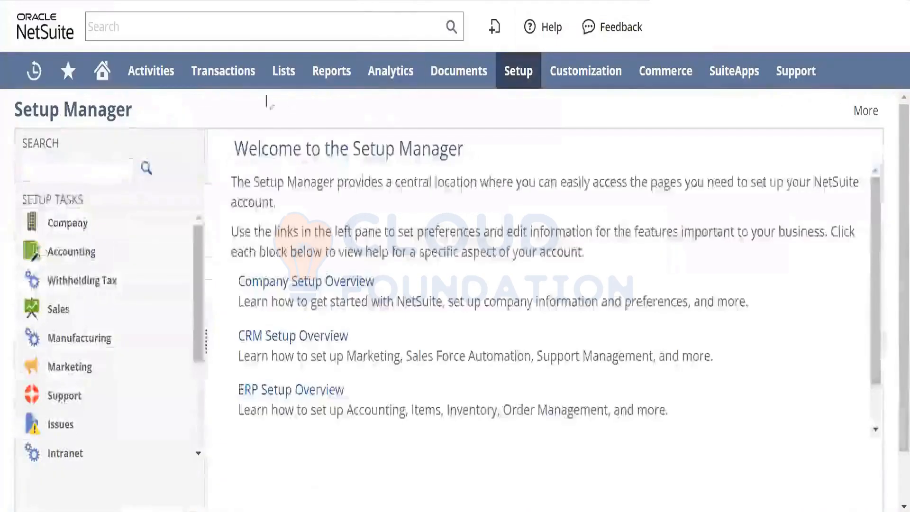
mouse_move(223, 71)
mouse_move(260, 179)
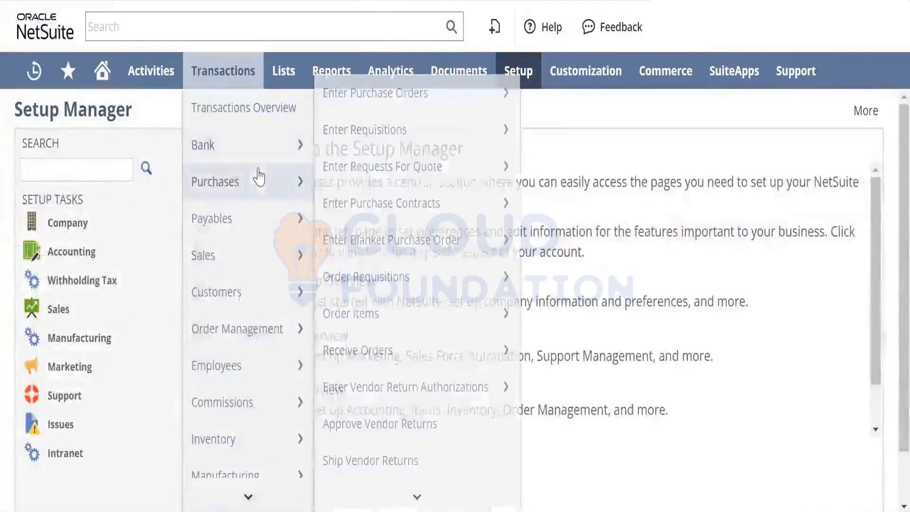
left_click(410, 102)
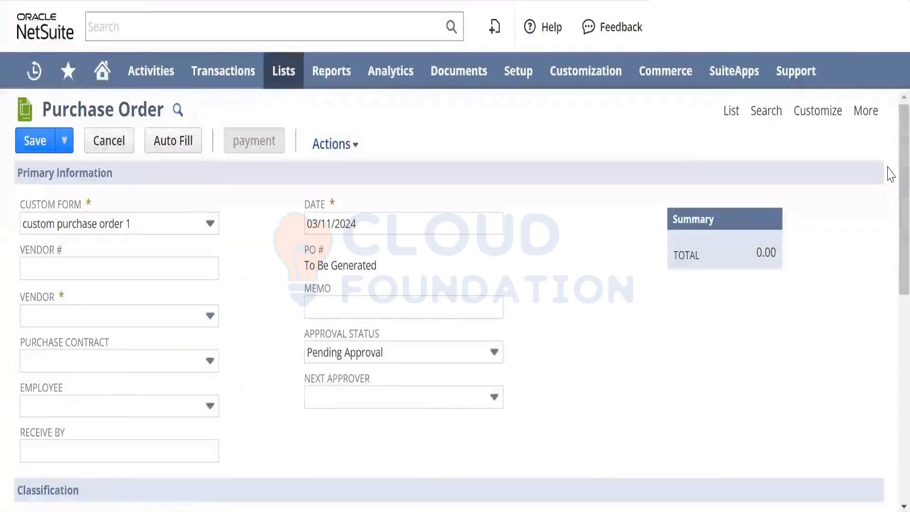
scroll(888, 213, "down", 5)
scroll(889, 268, "down", 2)
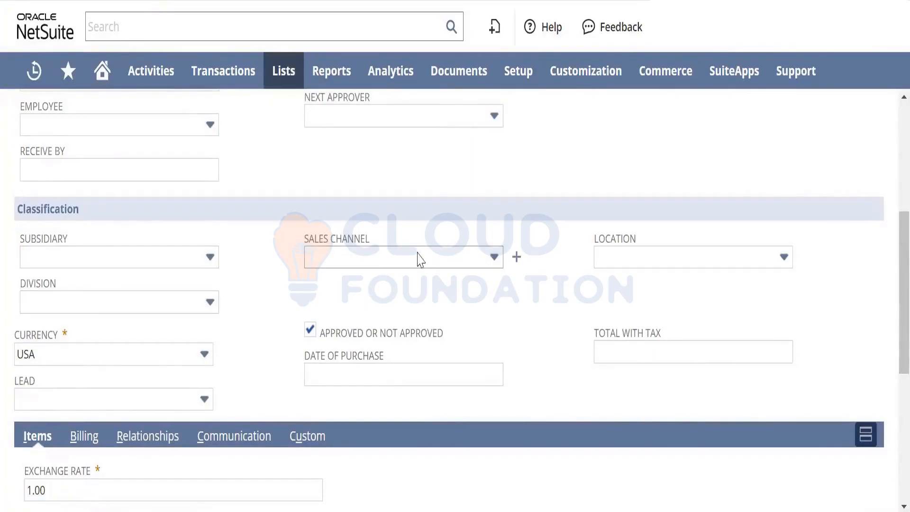
left_click(741, 261)
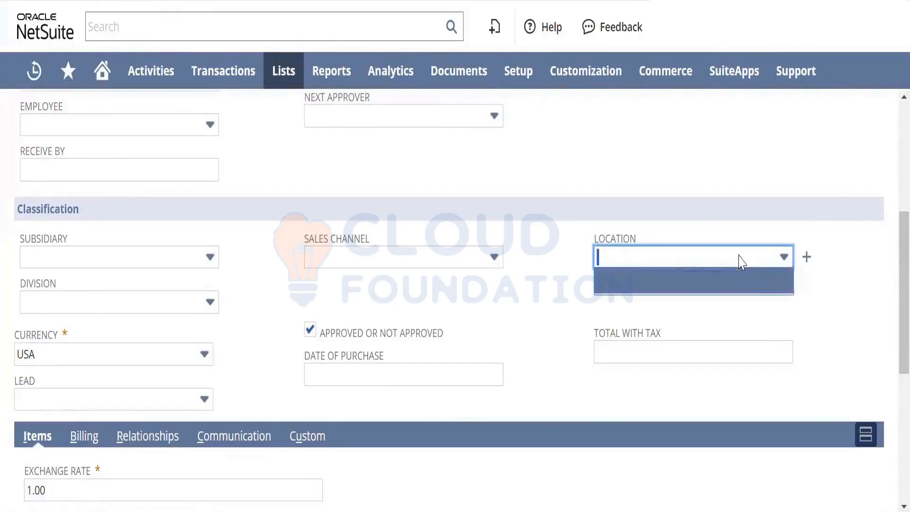
left_click(541, 268)
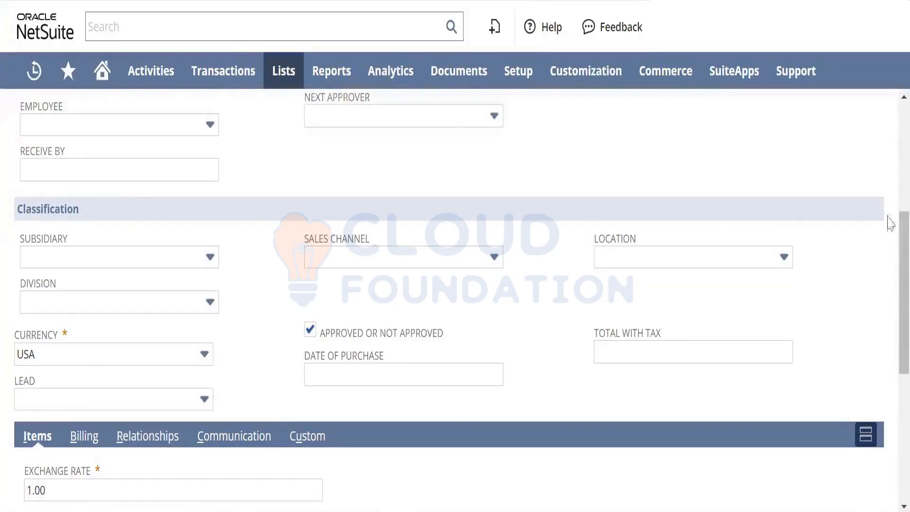
- Set the purchase order's vendor to Bank Of America
scroll(889, 204, "up", 1)
scroll(889, 199, "up", 3)
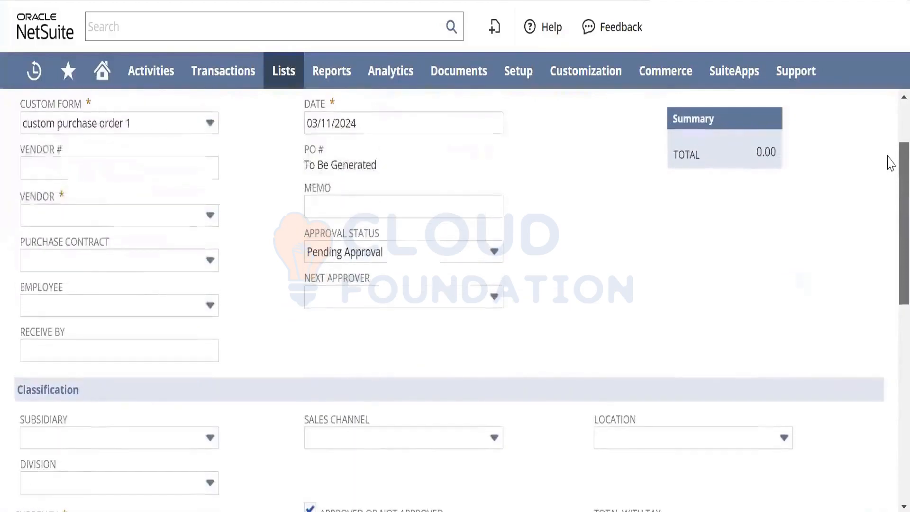
left_click(194, 214)
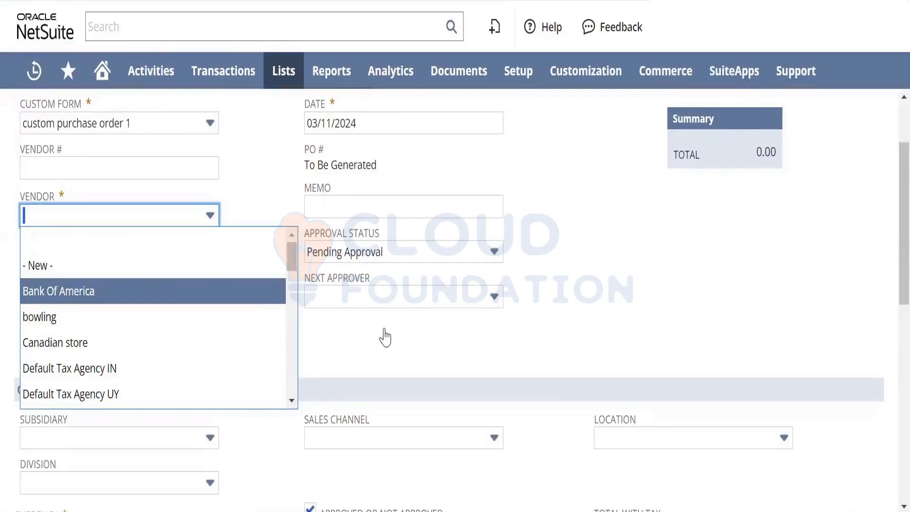
key("Return")
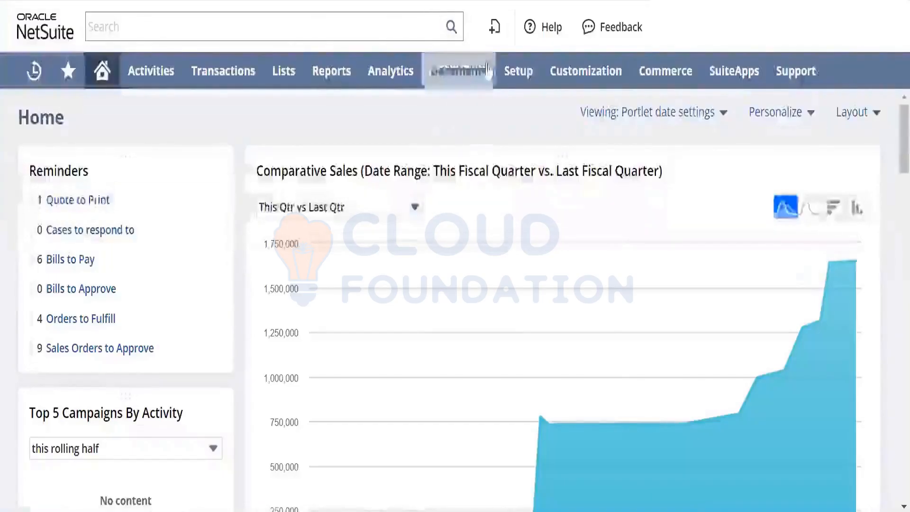
mouse_move(510, 73)
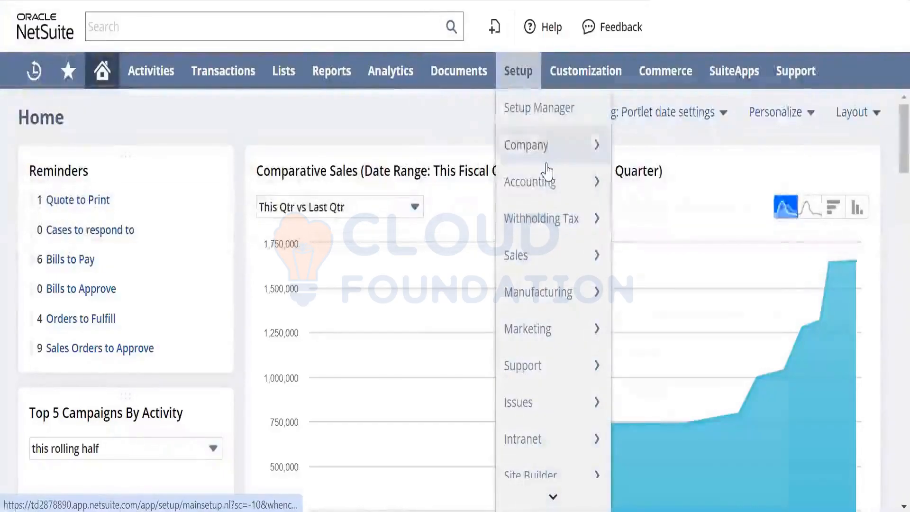
mouse_move(587, 199)
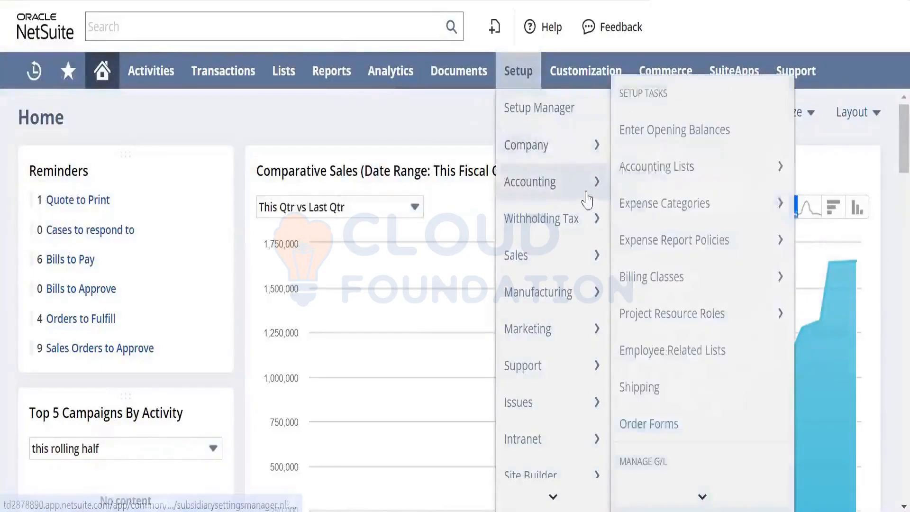
mouse_move(704, 498)
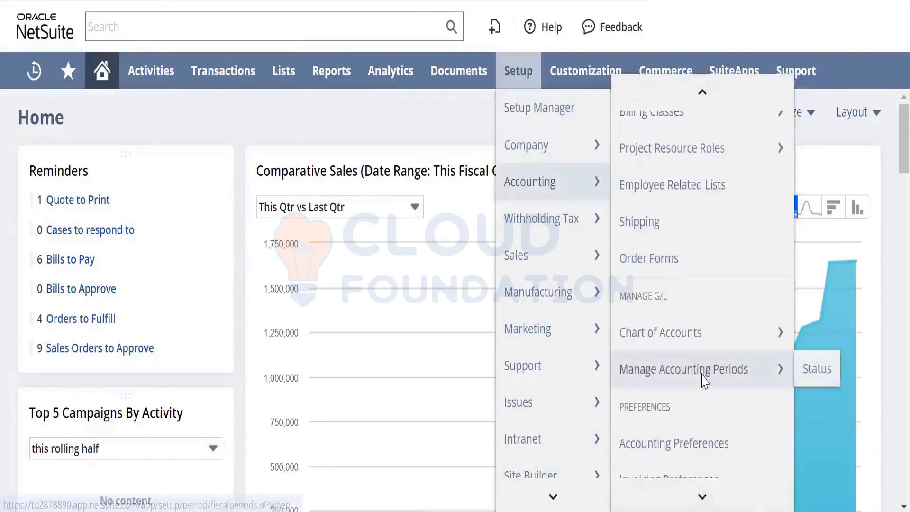
left_click(704, 379)
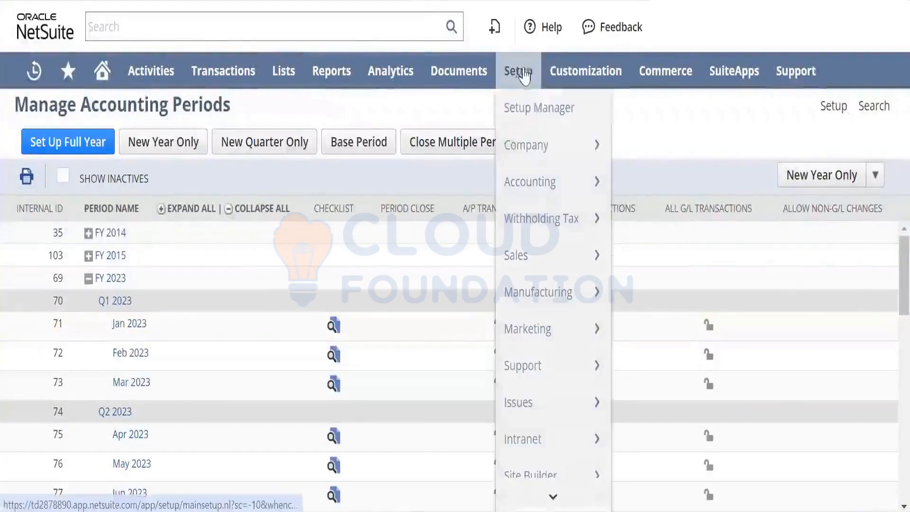
- Turn off mandatory departments, classes and locations in the Classifications accounting preferences and save them
mouse_move(550, 181)
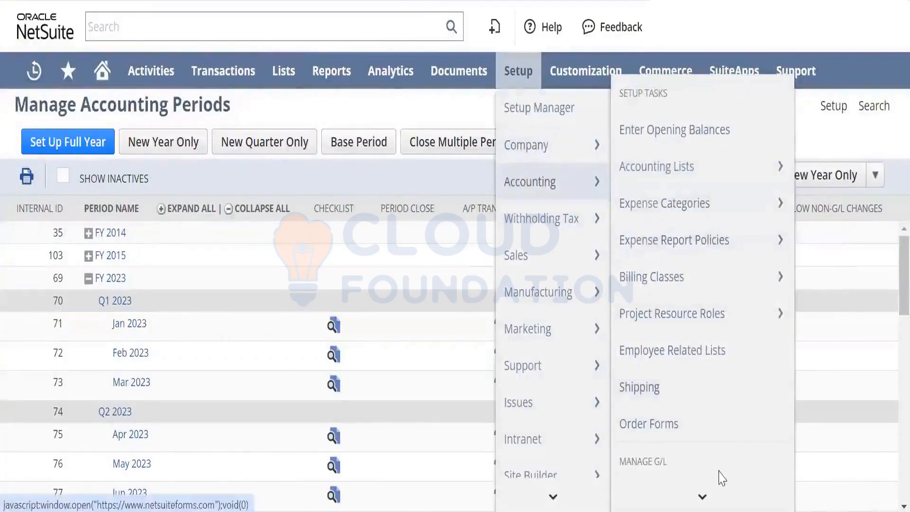
mouse_move(705, 494)
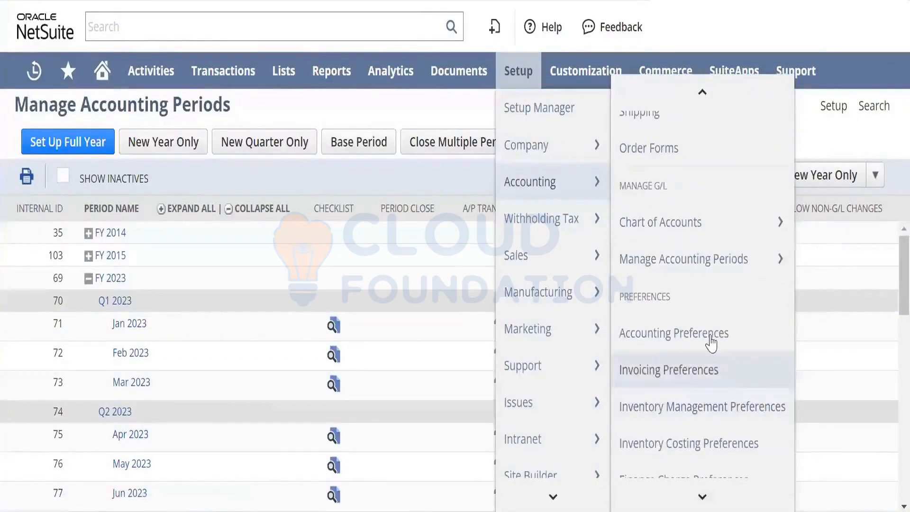
left_click(711, 342)
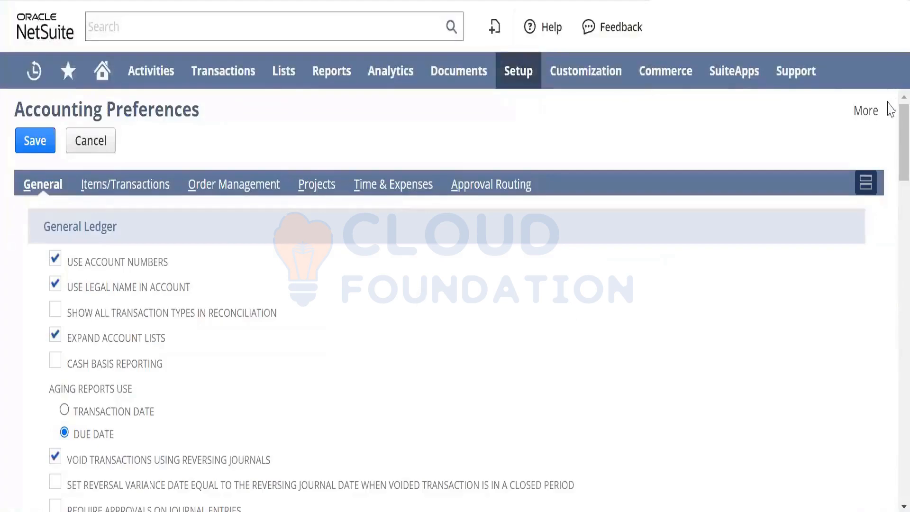
left_click_drag(888, 102, 890, 342)
left_click(56, 226)
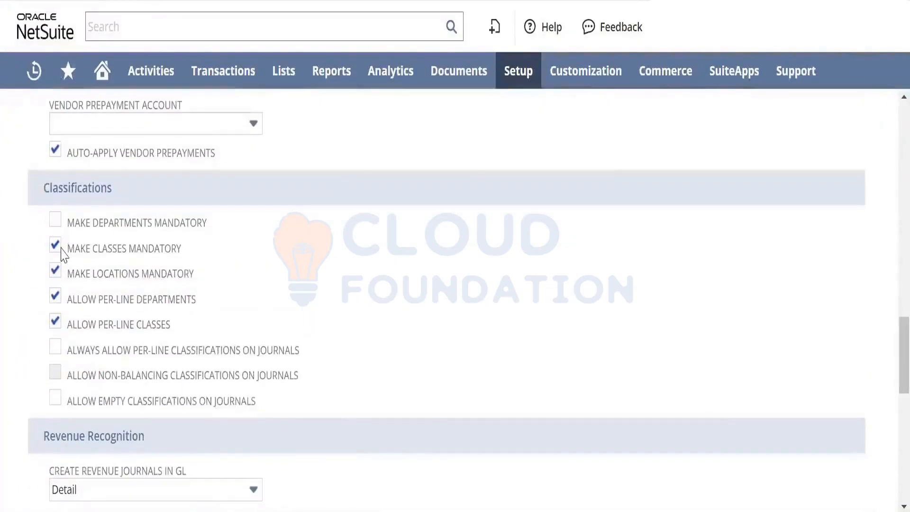
left_click(55, 246)
left_click(56, 270)
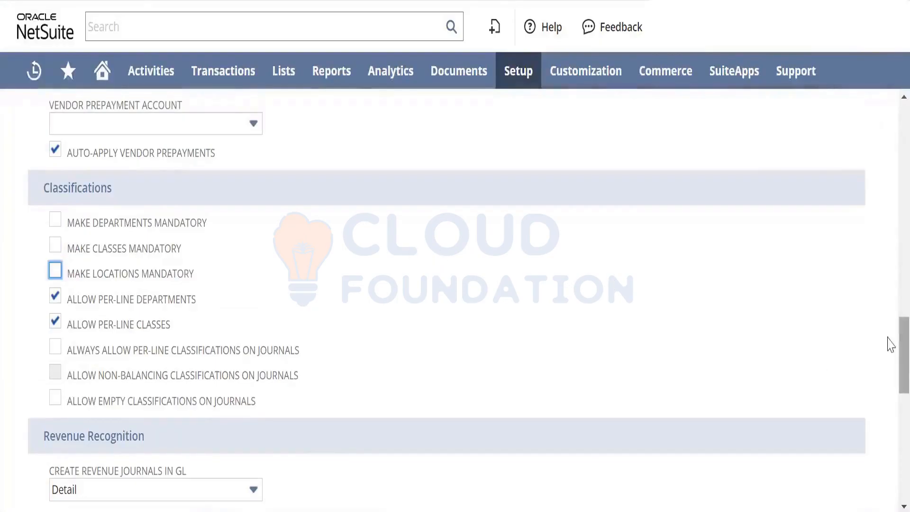
scroll(887, 345, "down", 10)
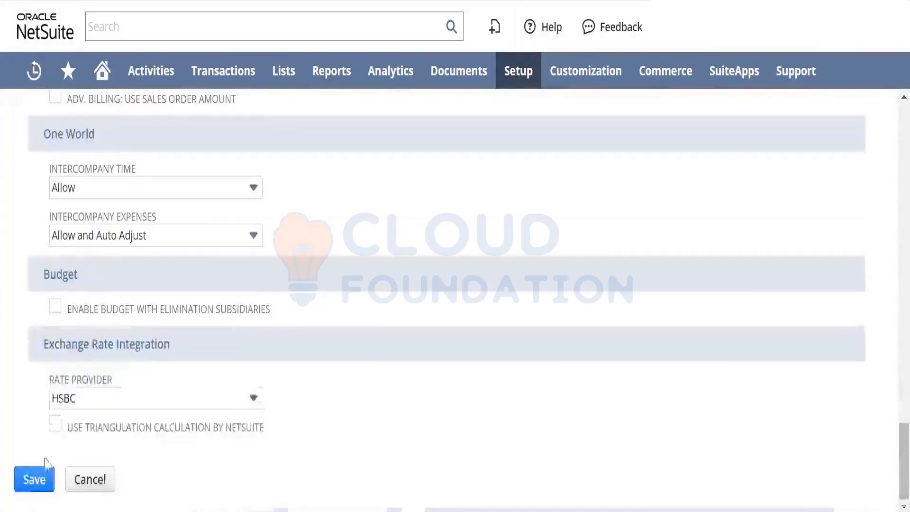
left_click(34, 482)
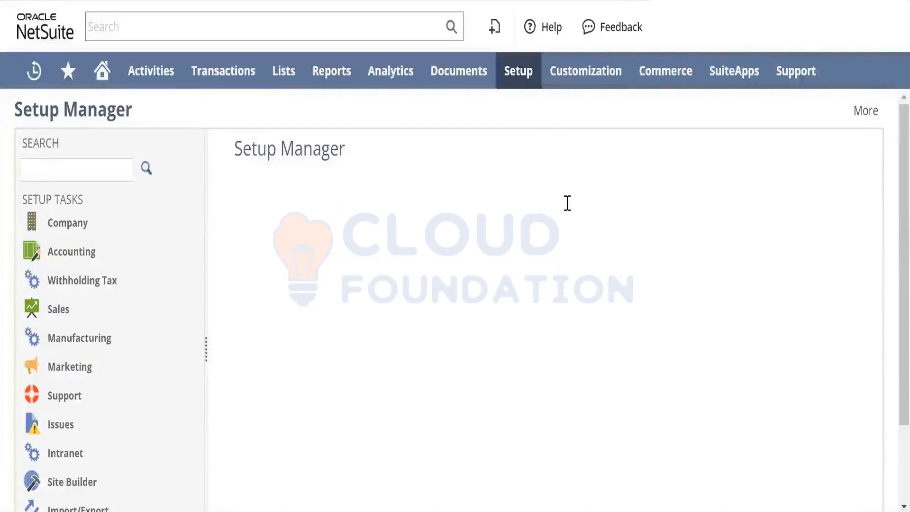
- Reopen Accounting Preferences, clear the mandatory setting for departments, classes and locations under Classifications, and save
mouse_move(518, 71)
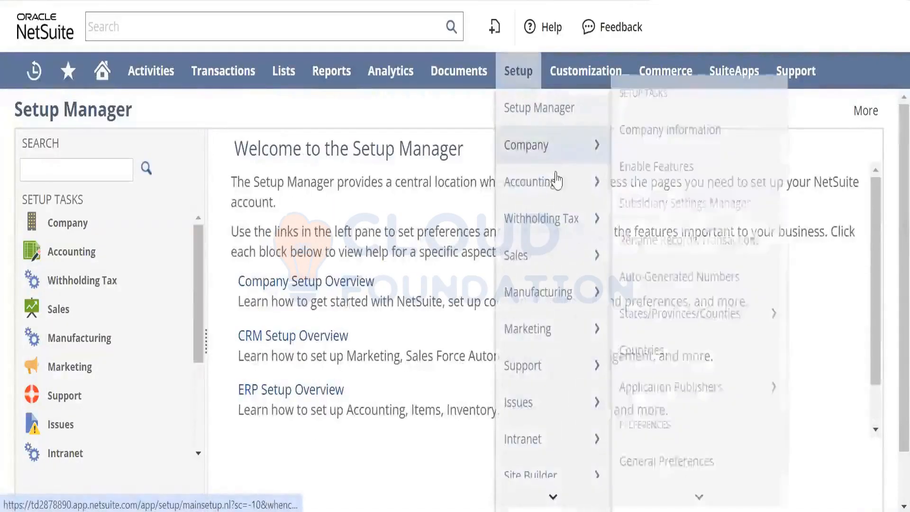
mouse_move(559, 190)
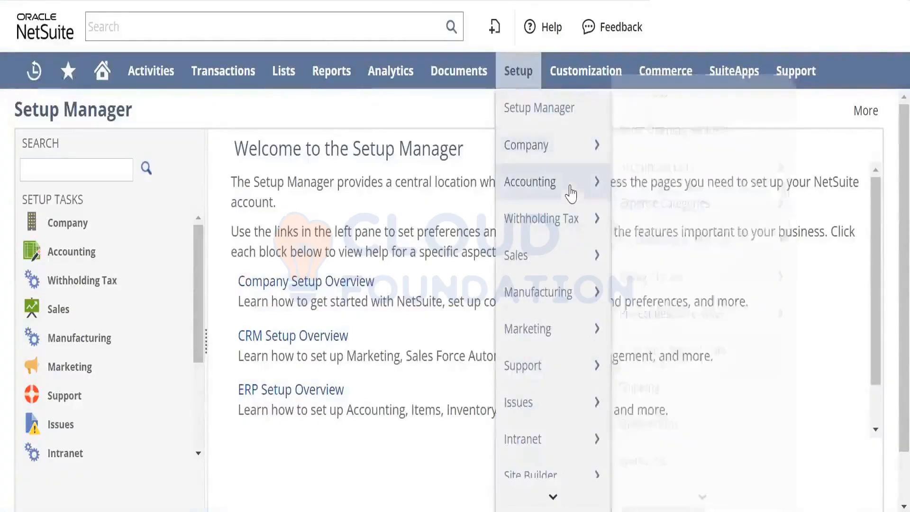
mouse_move(672, 222)
mouse_move(710, 499)
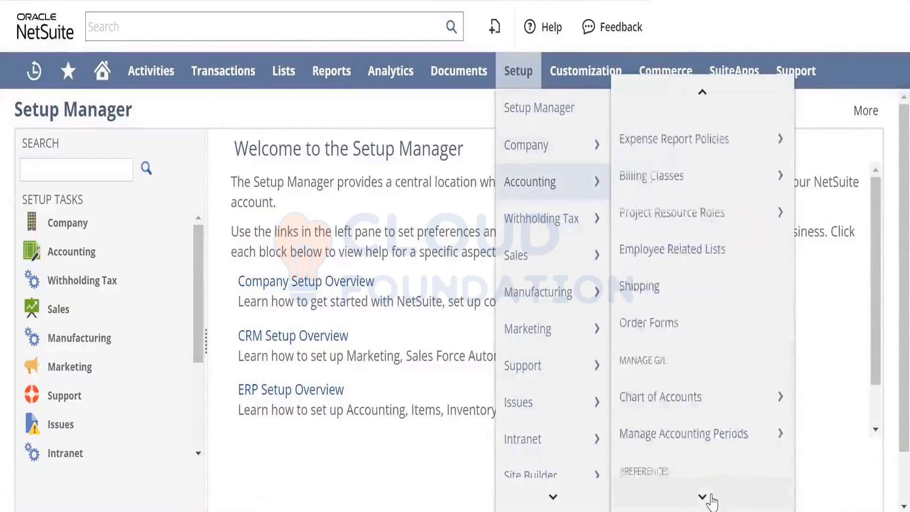
left_click(662, 349)
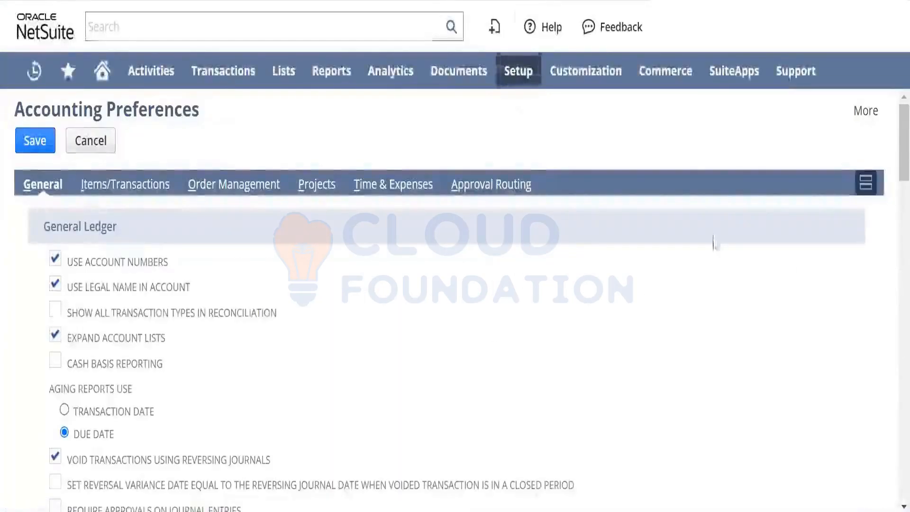
left_click_drag(891, 159, 890, 374)
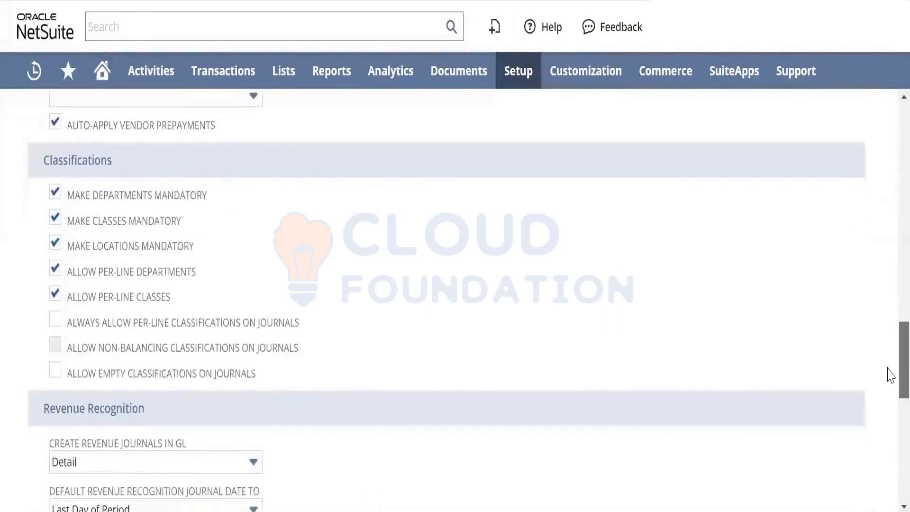
left_click(55, 194)
left_click(56, 217)
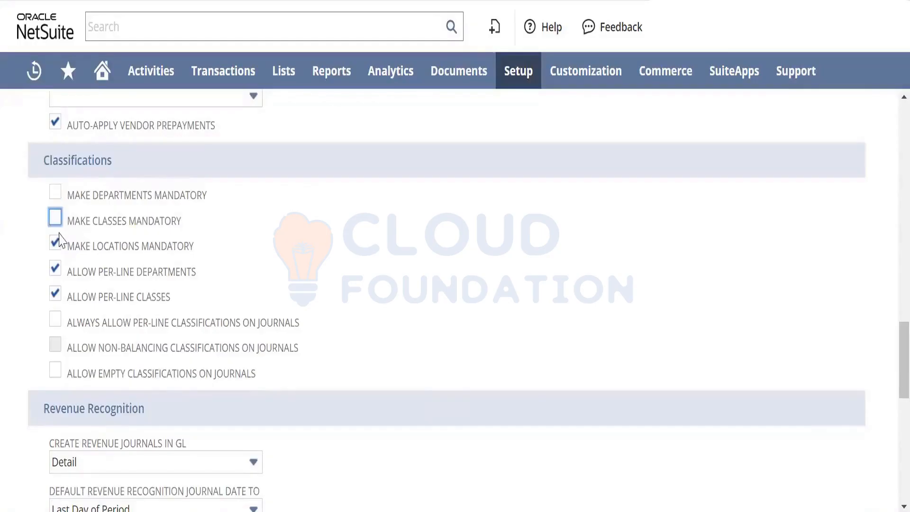
left_click(55, 243)
scroll(889, 354, "up", 15)
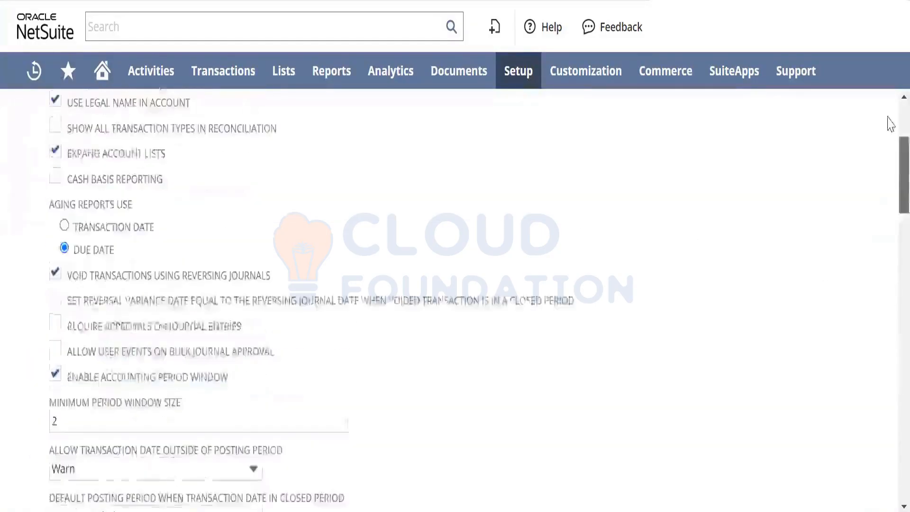
left_click(38, 139)
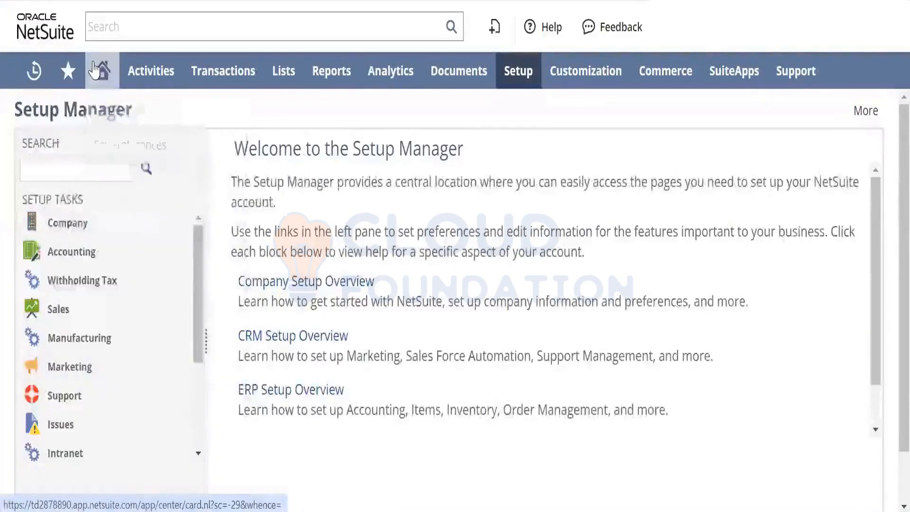
- Open Accounting Preferences again and examine the Revenue Recognition, Classic Revenue Recognition Only, One World and Budget settings
mouse_move(69, 77)
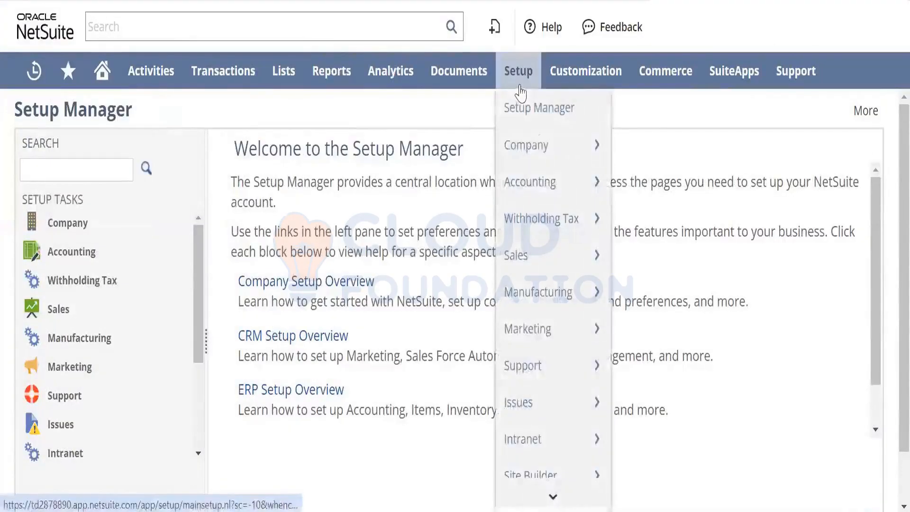
mouse_move(589, 181)
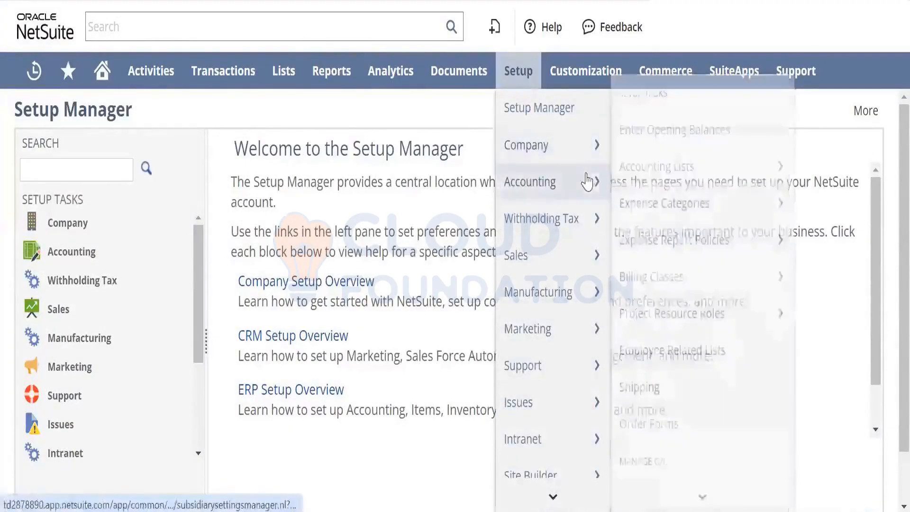
mouse_move(707, 496)
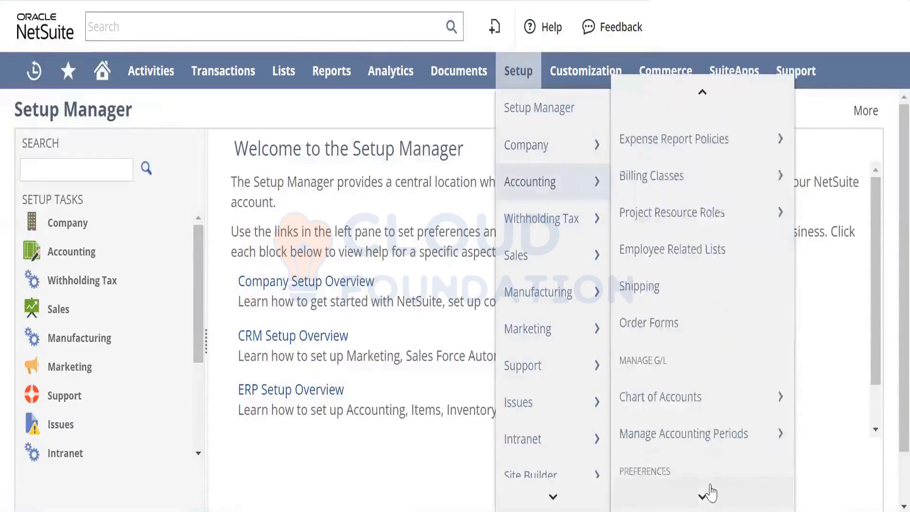
scroll(711, 417, "down", 2)
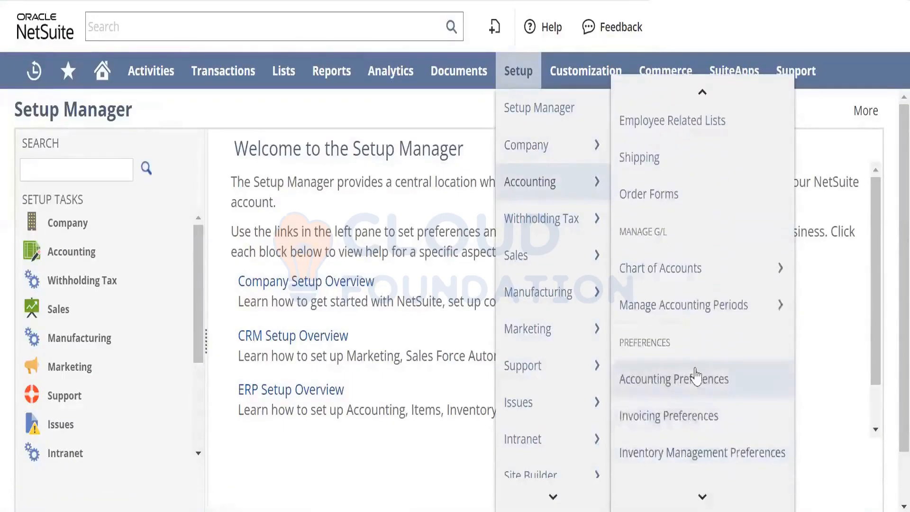
left_click(692, 378)
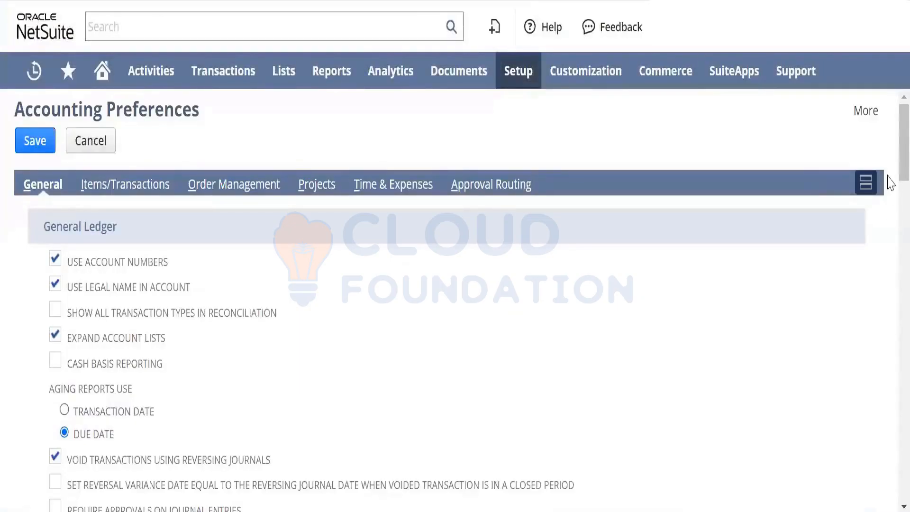
left_click_drag(891, 182, 888, 437)
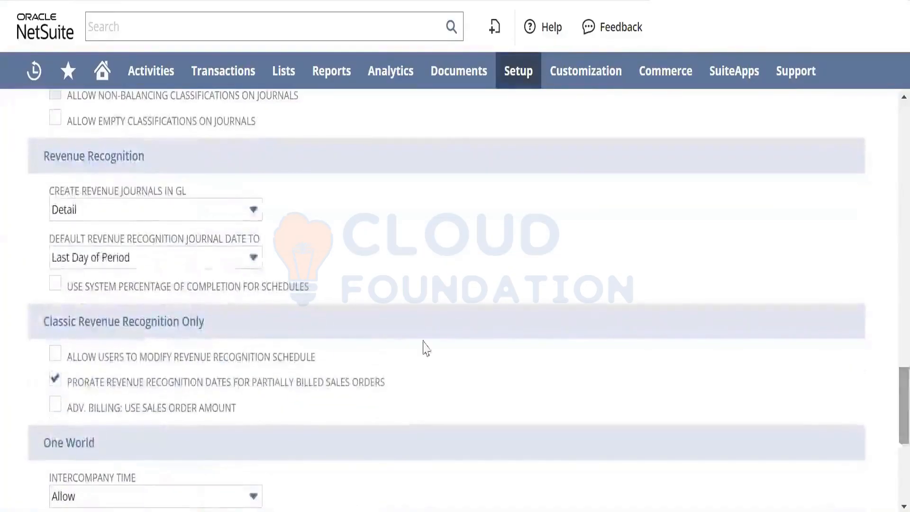
left_click_drag(145, 157, 46, 161)
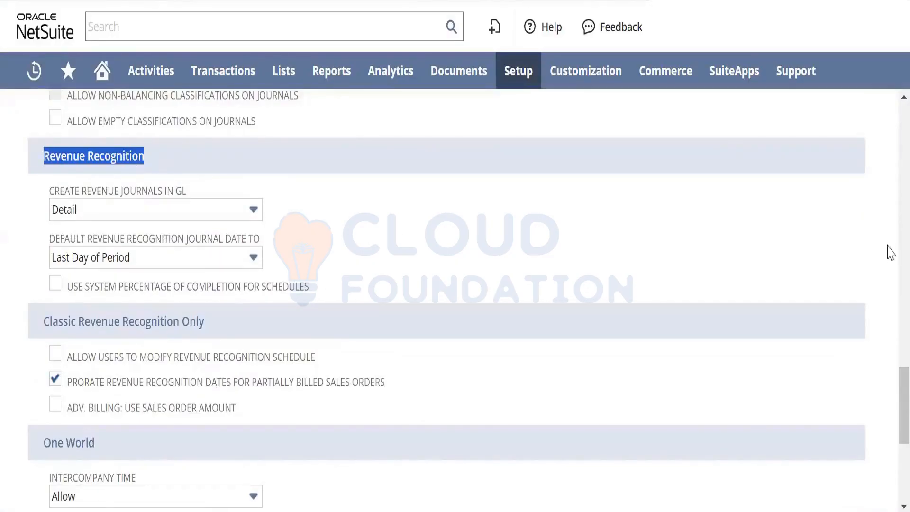
scroll(890, 379, "down", 3)
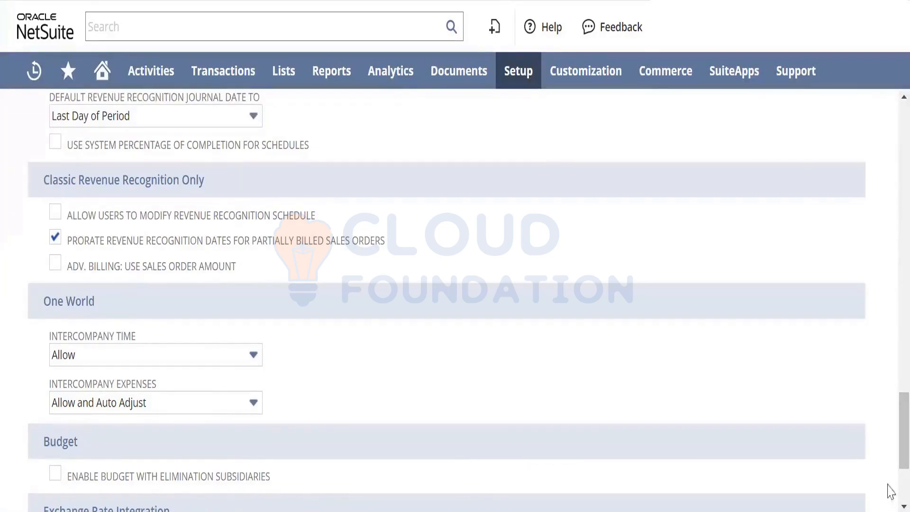
- Examine the default accounts in the Items/Transactions accounting preferences, from Purchase Discount Account to the variance accounts
left_click_drag(888, 450, 891, 166)
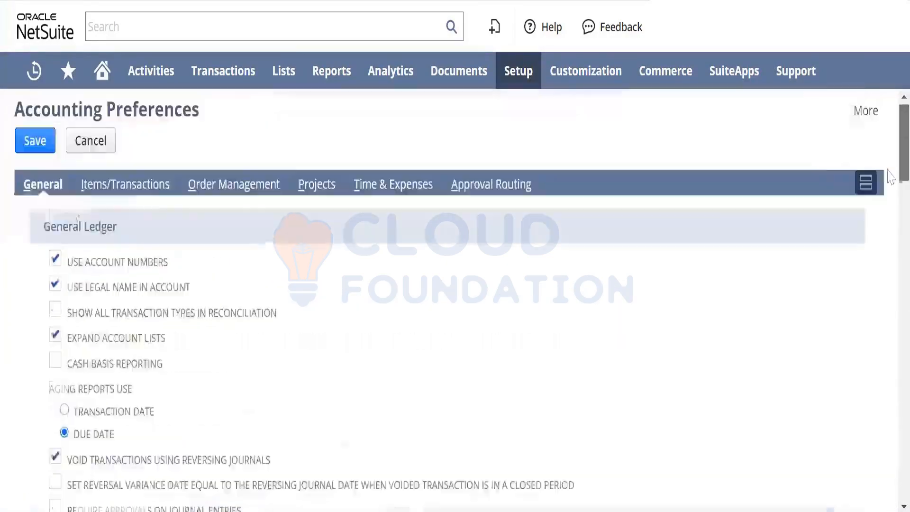
left_click(132, 195)
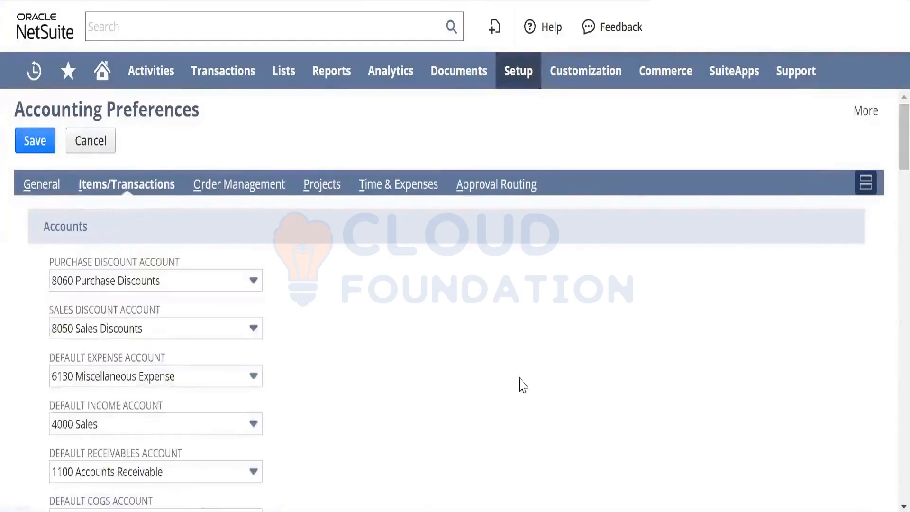
scroll(891, 167, "down", 1)
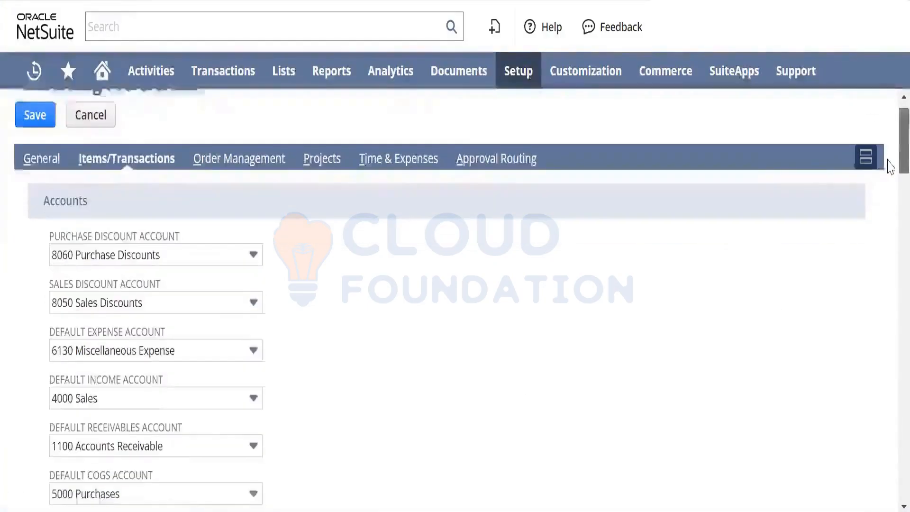
scroll(890, 166, "down", 3)
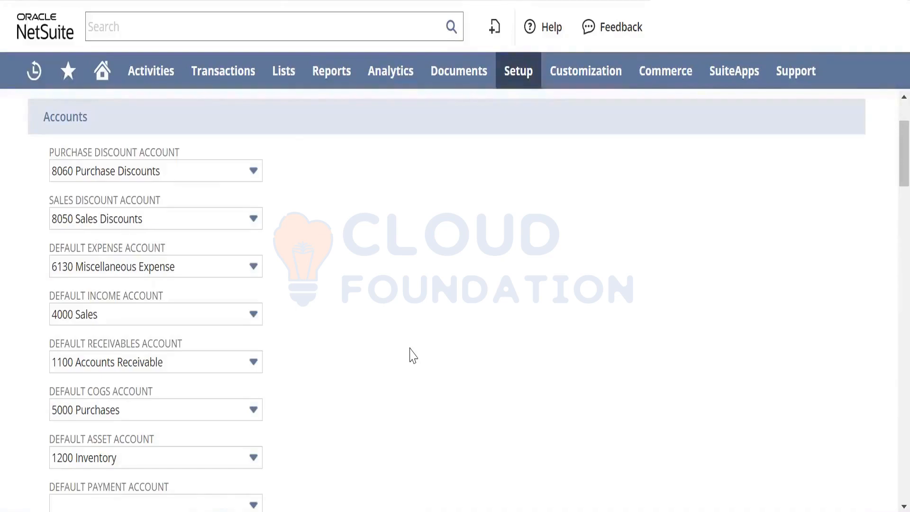
scroll(412, 355, "down", 6)
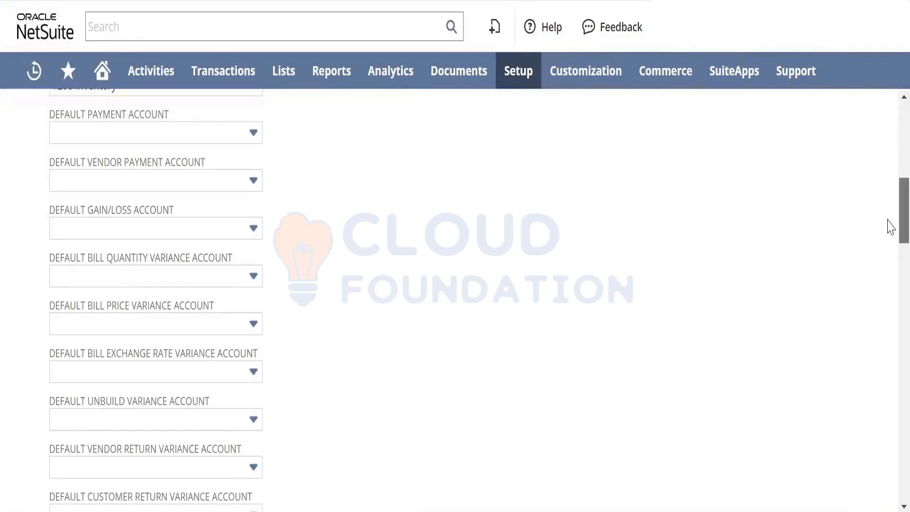
scroll(888, 221, "up", 2)
scroll(891, 201, "up", 5)
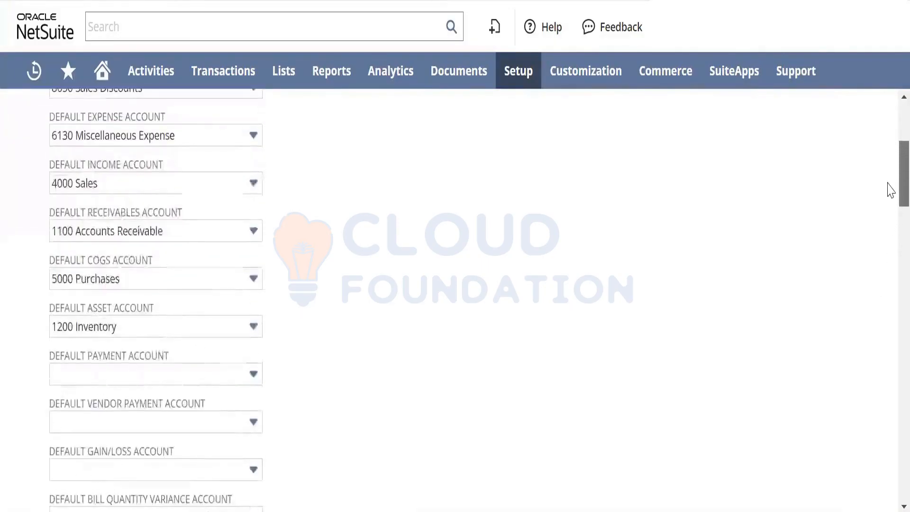
scroll(890, 169, "down", 12)
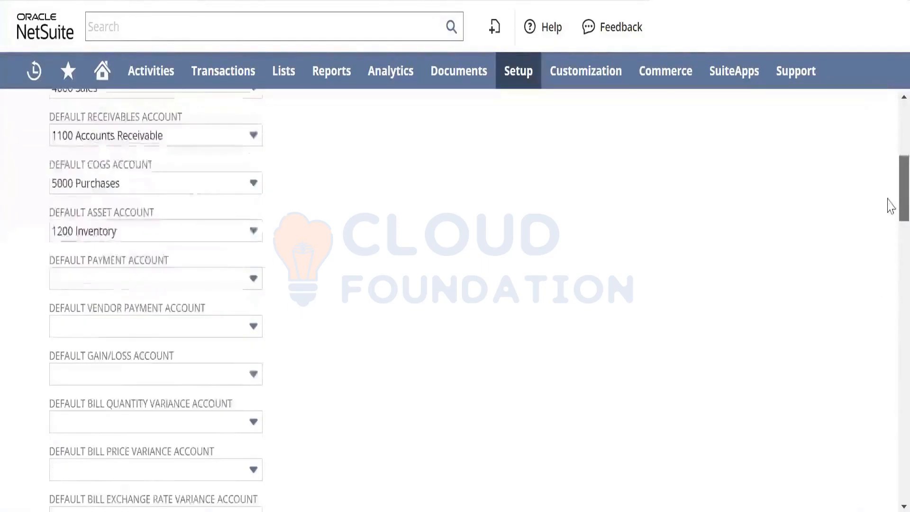
scroll(888, 227, "up", 8)
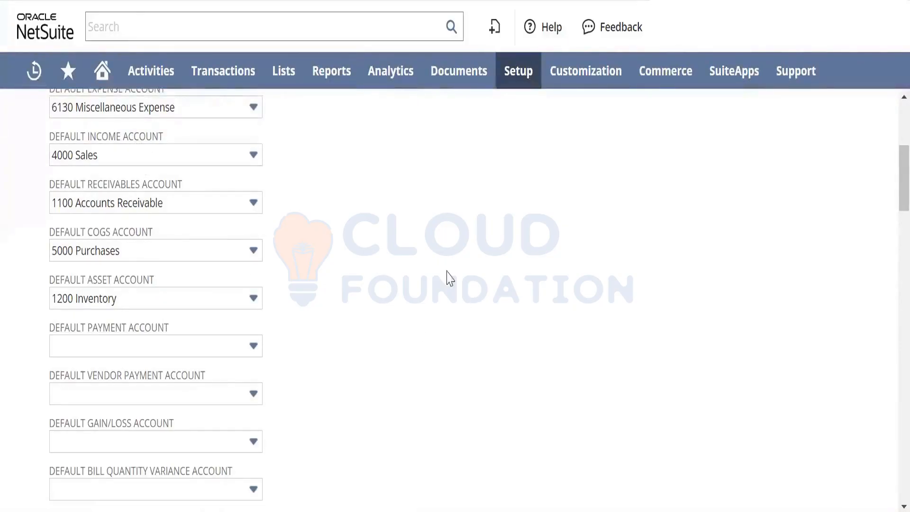
- Open the new item page in a separate browser tab and start a new Inventory Item record
mouse_move(296, 79)
mouse_move(308, 145)
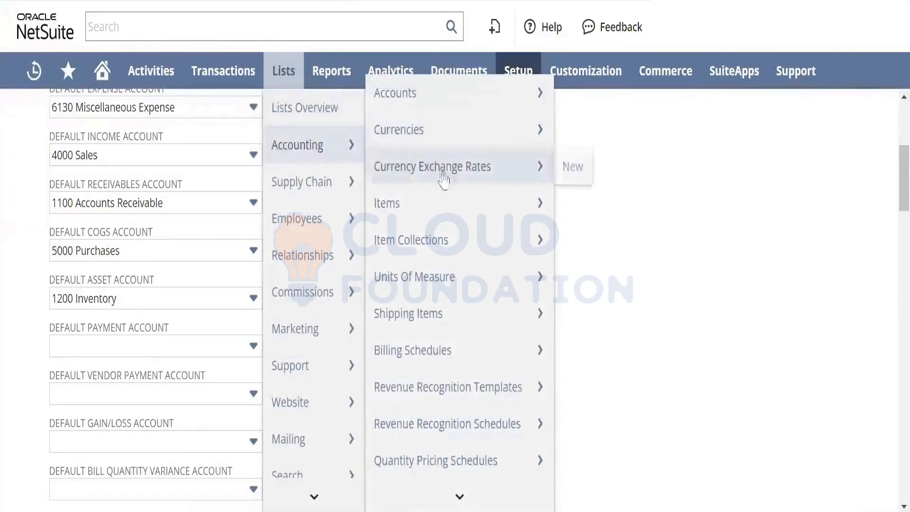
mouse_move(450, 194)
right_click(574, 204)
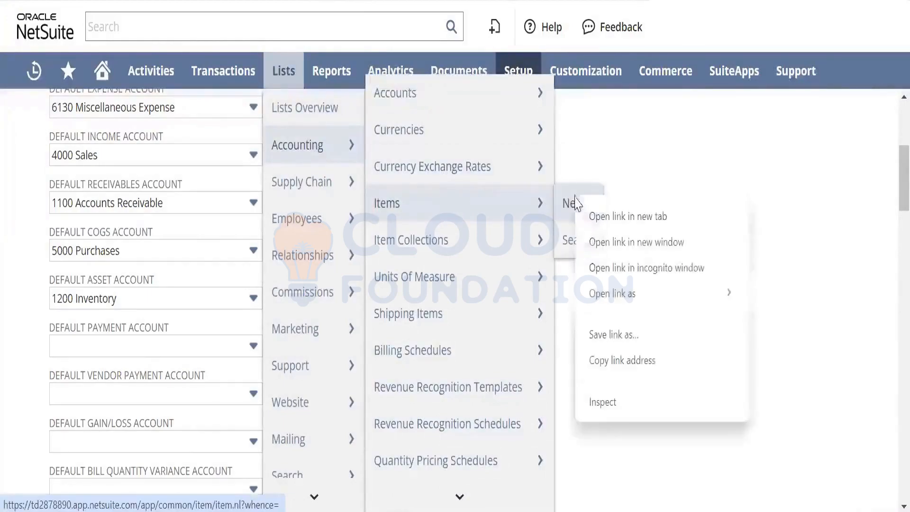
left_click(592, 211)
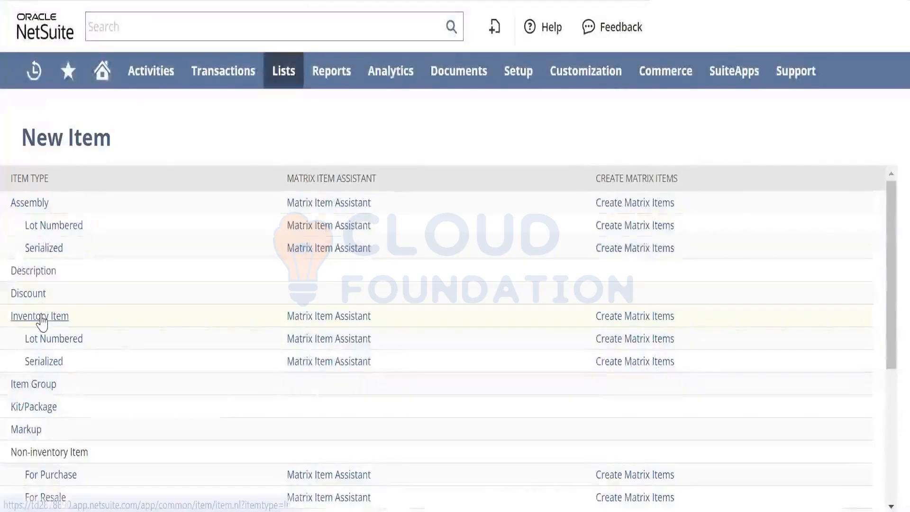
left_click(42, 318)
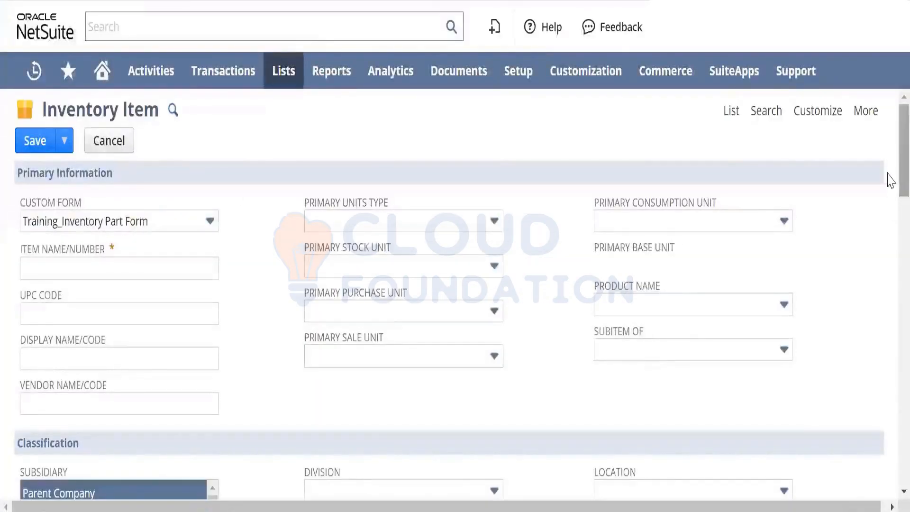
- Examine the COGS, asset and income accounts prefilled in the new inventory item's accounting details, closing the new account form
scroll(886, 190, "down", 7)
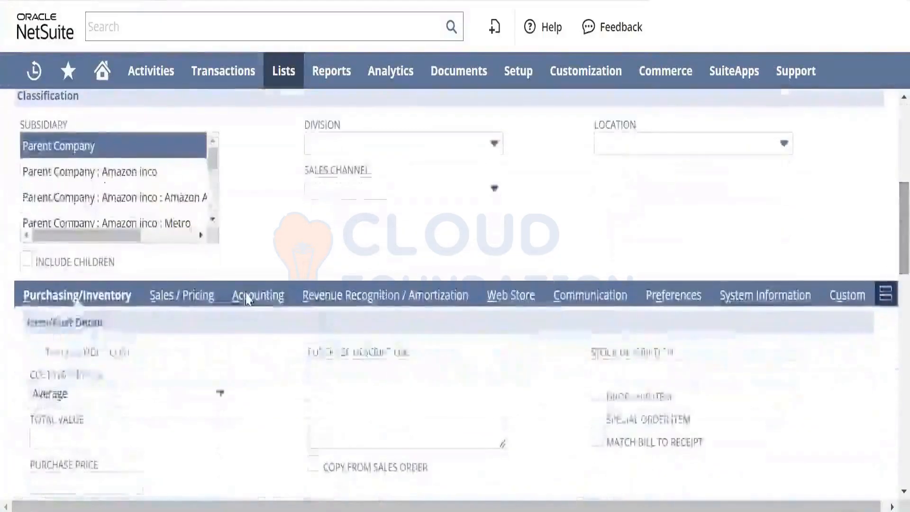
scroll(889, 259, "up", 7)
scroll(455, 284, "down", 8)
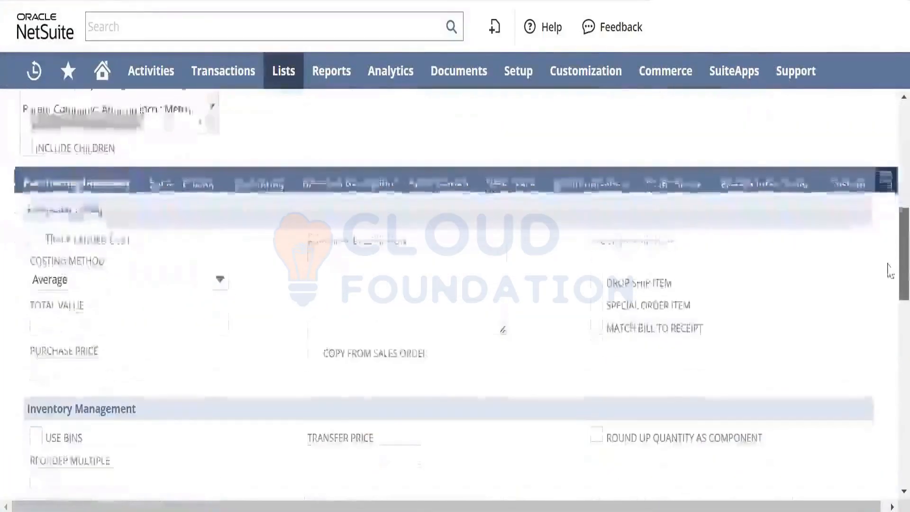
left_click(261, 182)
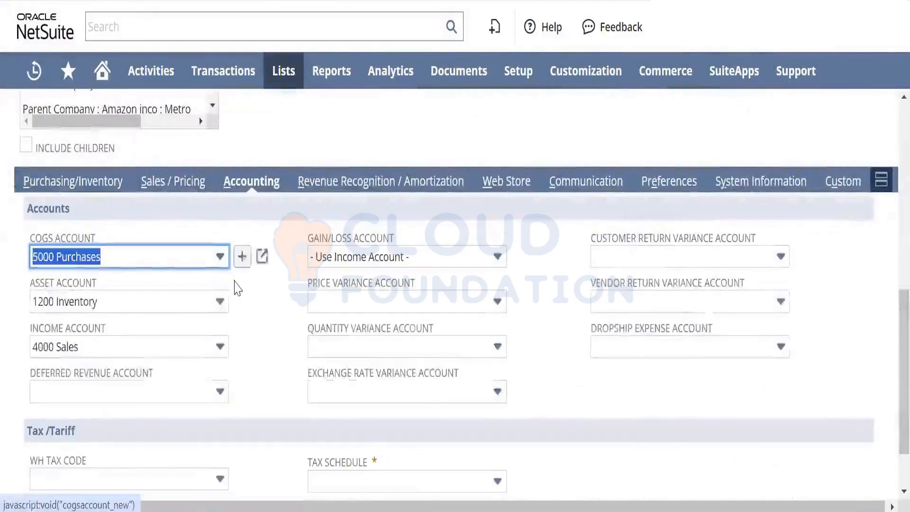
left_click(242, 300)
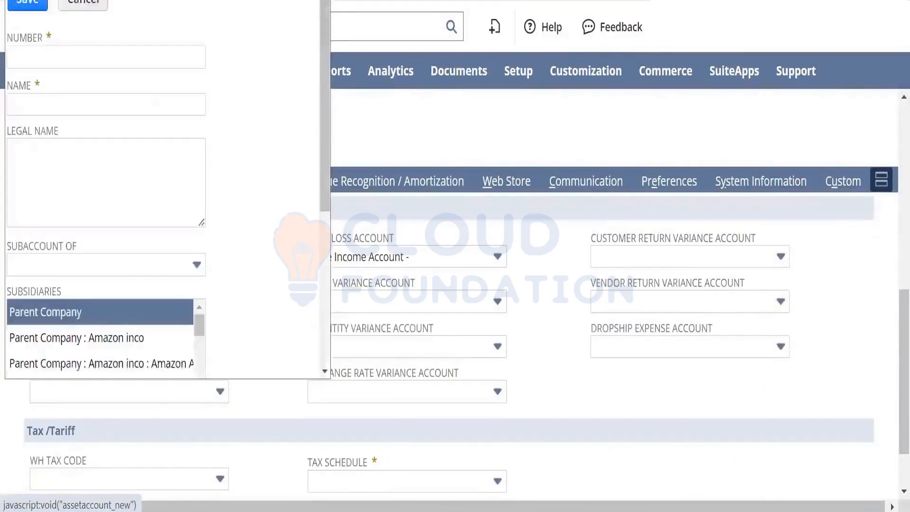
left_click(318, 1)
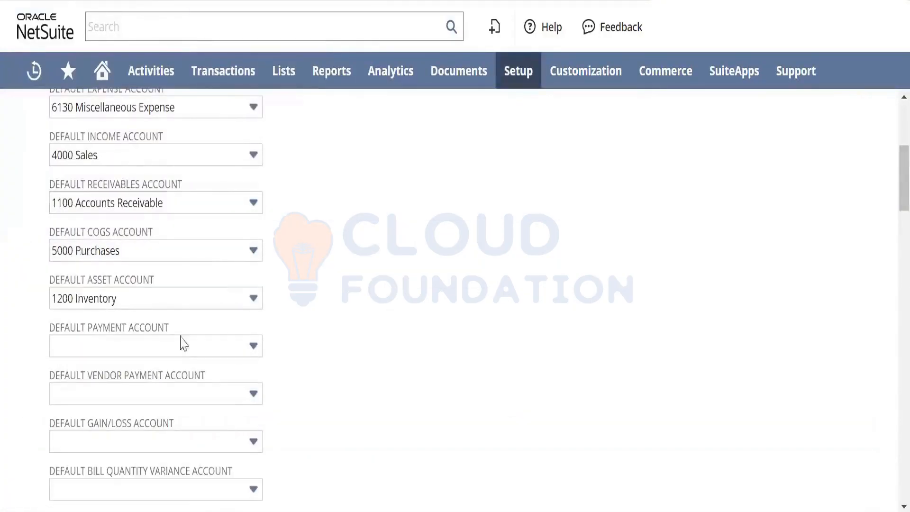
- Set the Default Payment Account to 764 Bank Of Montreal in the Items/Transactions accounting preferences
left_click(181, 343)
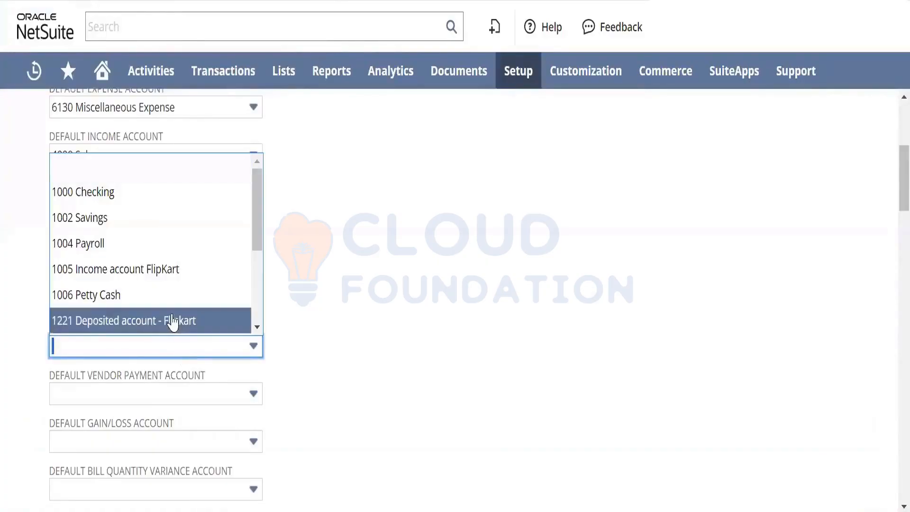
key("ctrl+d")
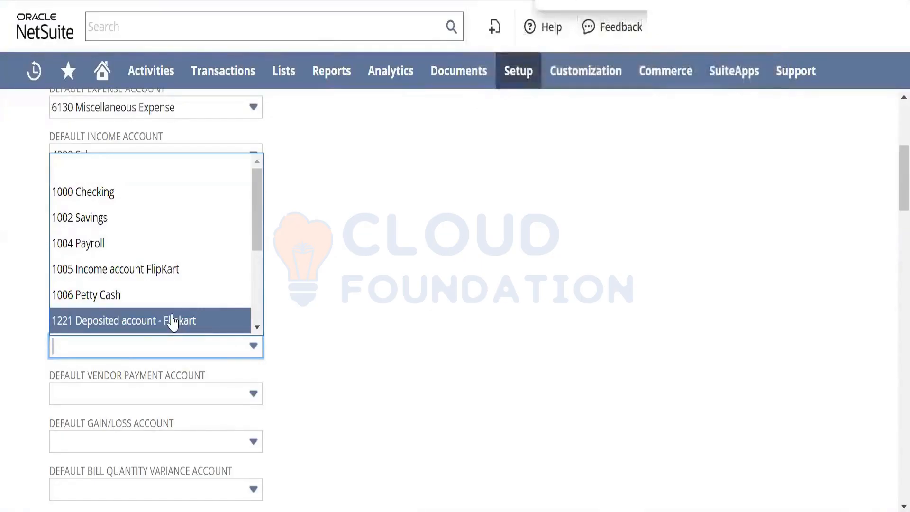
type("bank")
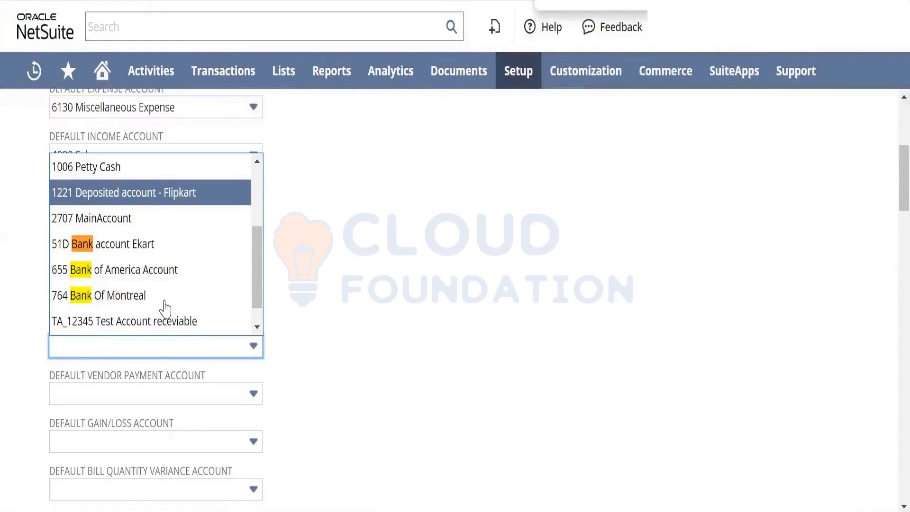
left_click(165, 301)
key("Tab")
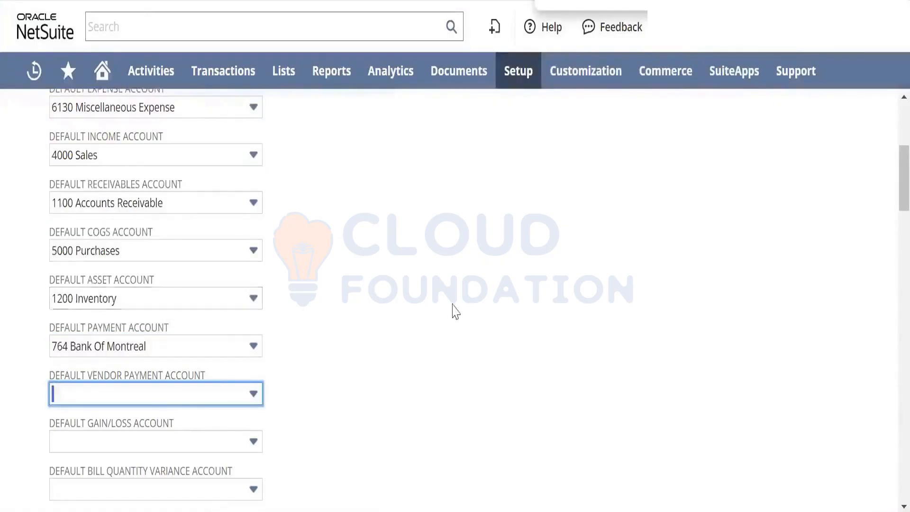
left_click(520, 309)
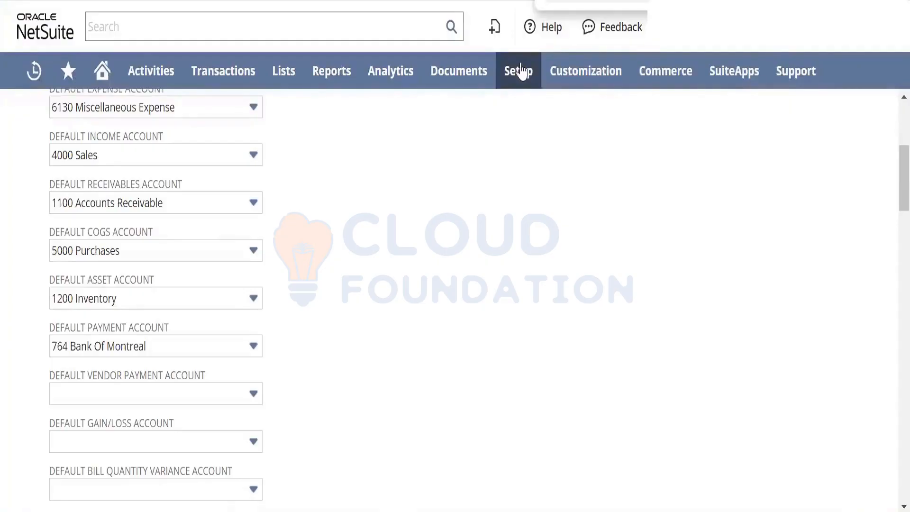
- Open the Chart of Accounts in a separate browser tab and search it for 5000
mouse_move(519, 71)
mouse_move(533, 147)
mouse_move(544, 180)
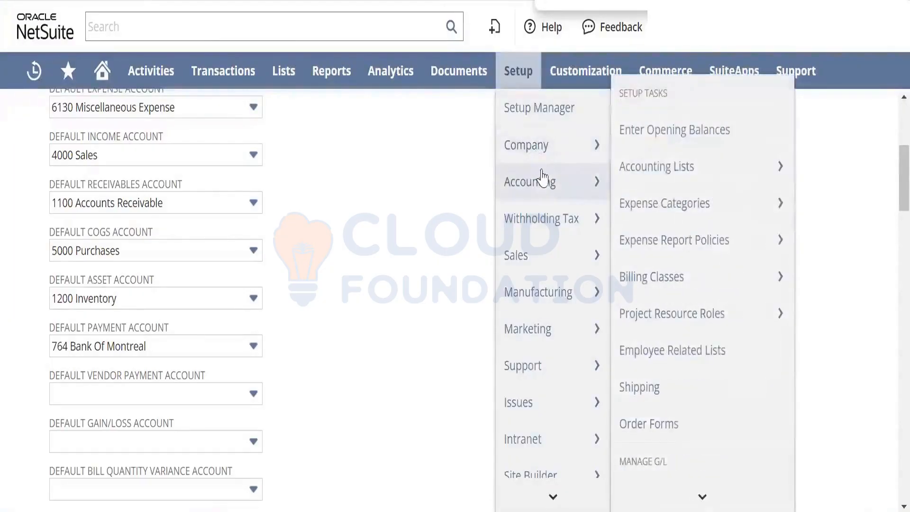
mouse_move(690, 249)
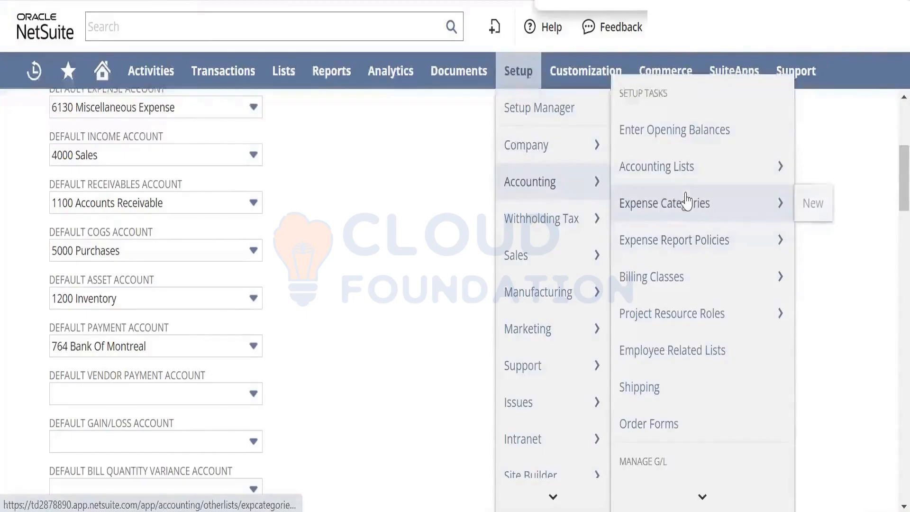
mouse_move(679, 330)
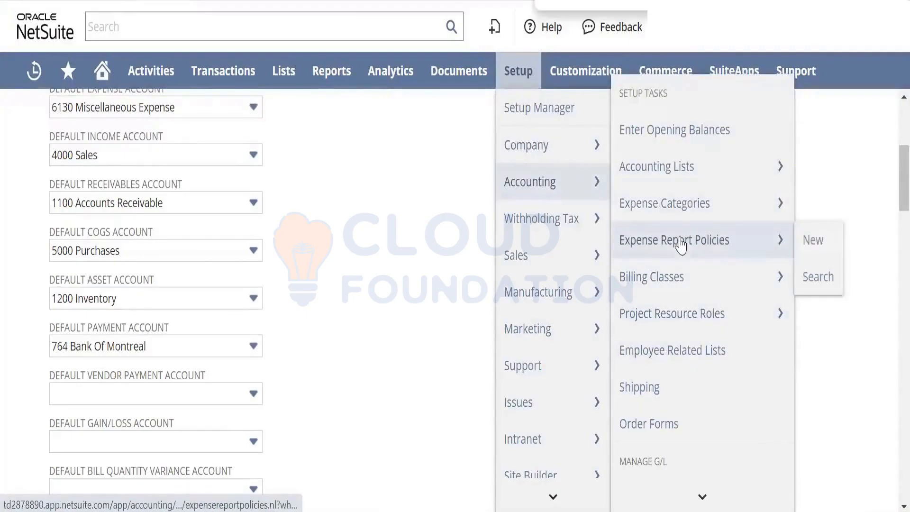
mouse_move(692, 492)
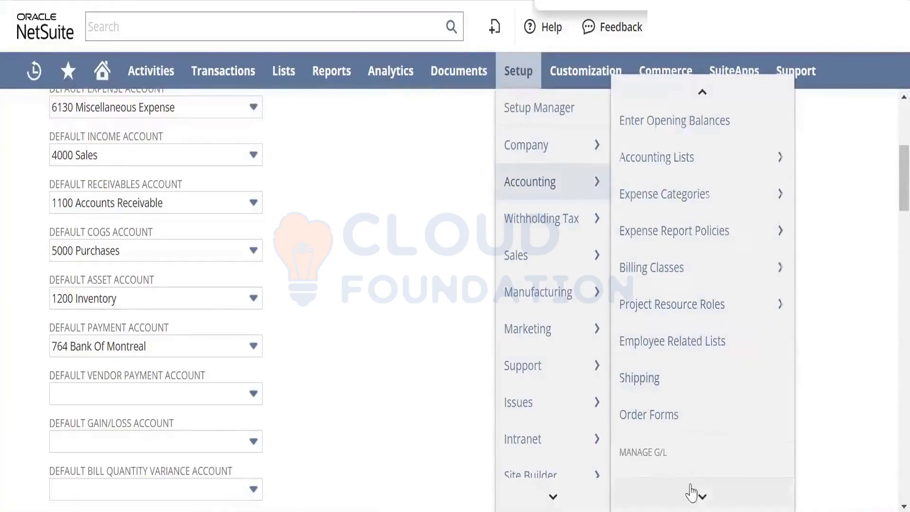
right_click(685, 397)
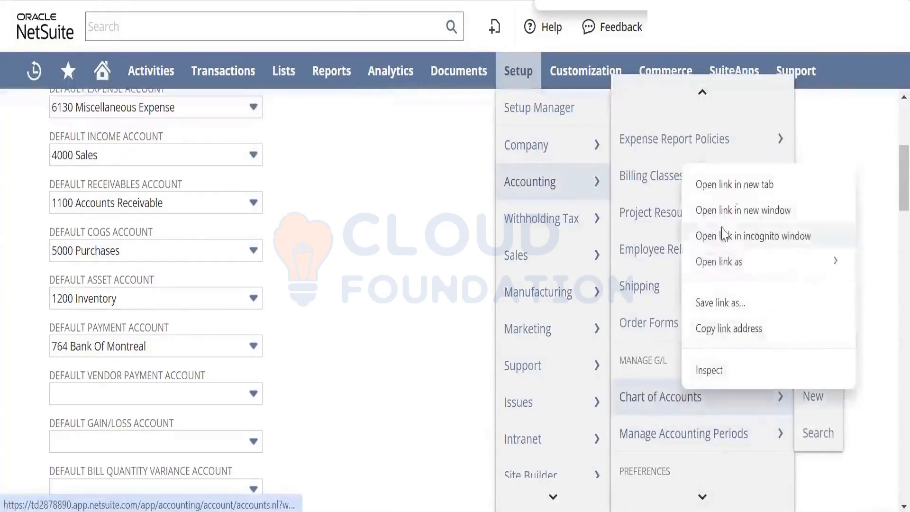
left_click(736, 182)
key("ctrl+Tab")
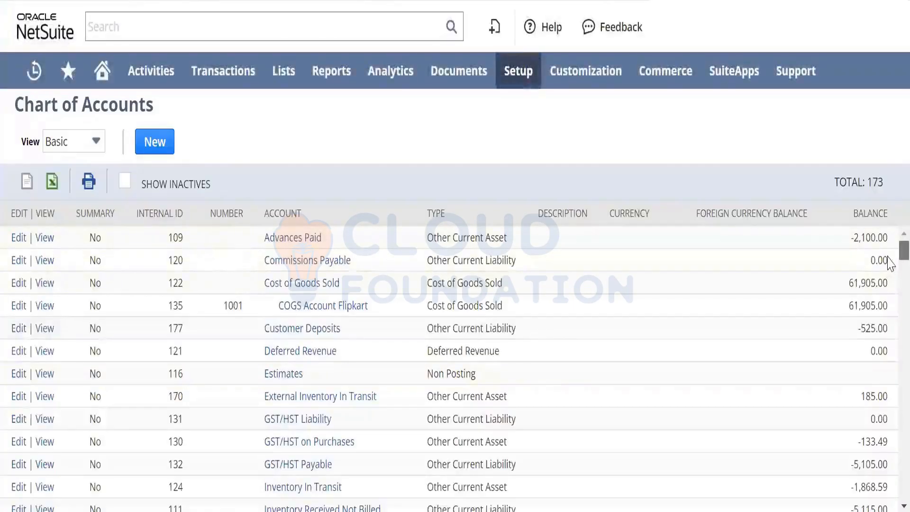
scroll(890, 263, "down", 10)
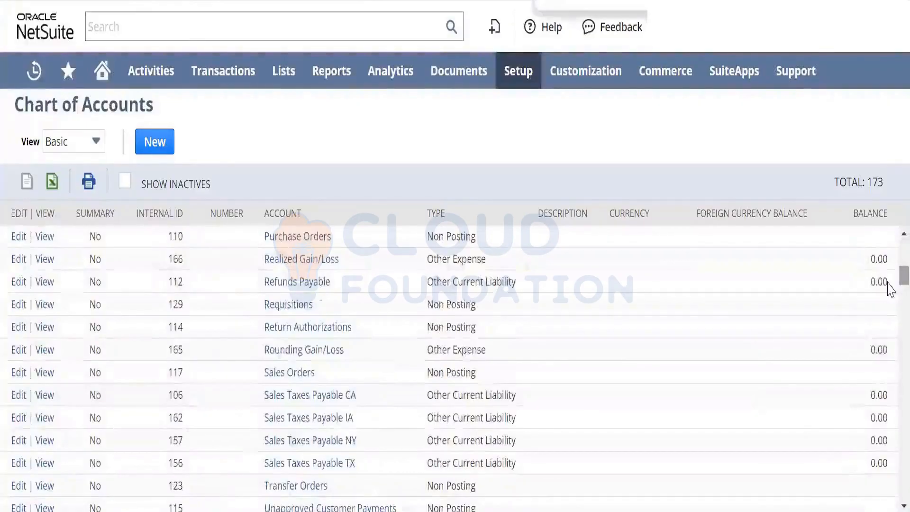
type("5000 Purchases")
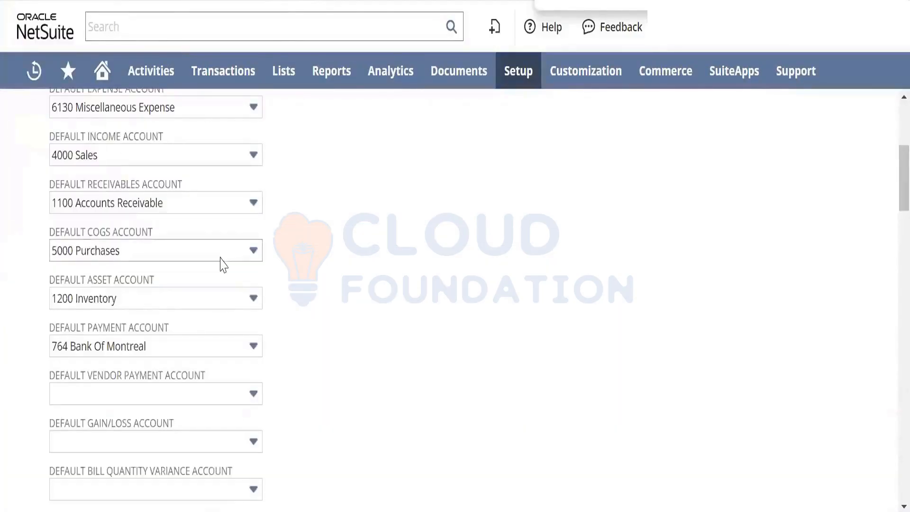
- Return to the accounting preferences and set the Default Vendor Payment Account to 1000 Checking
scroll(889, 215, "up", 1)
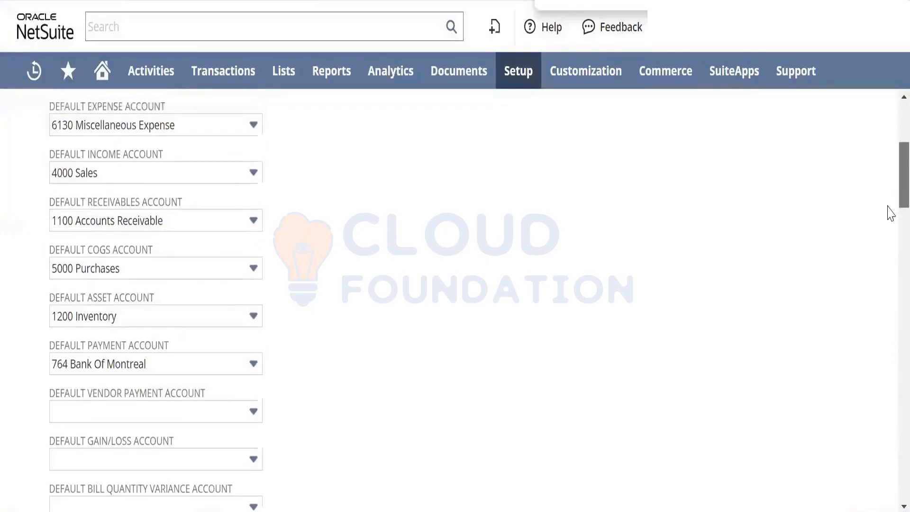
scroll(890, 223, "down", 3)
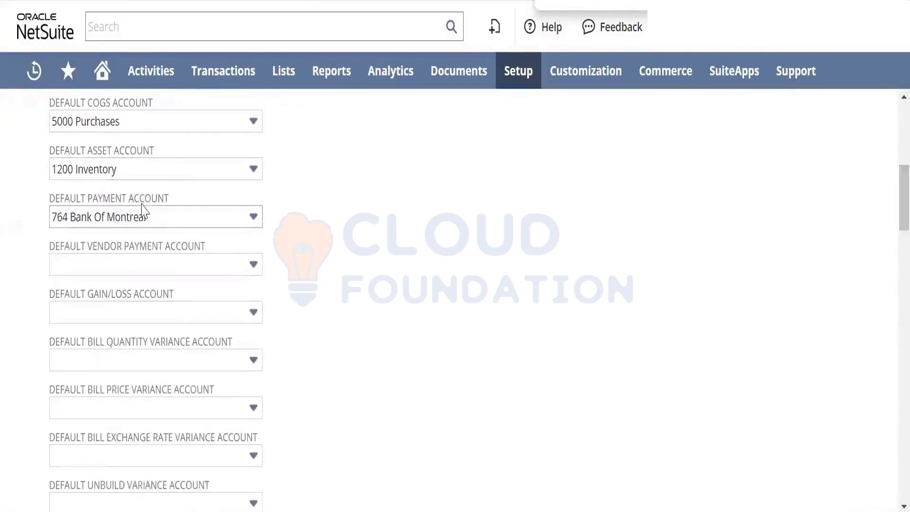
left_click(172, 268)
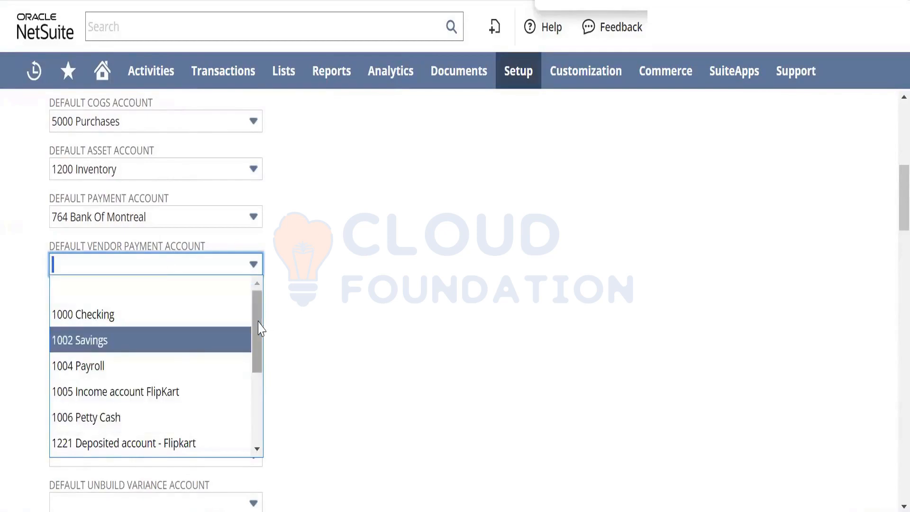
left_click(211, 315)
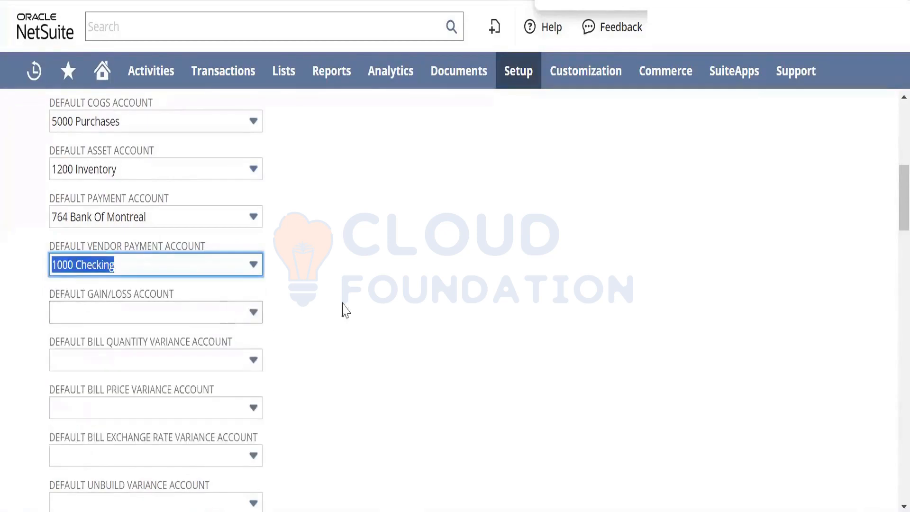
left_click(427, 305)
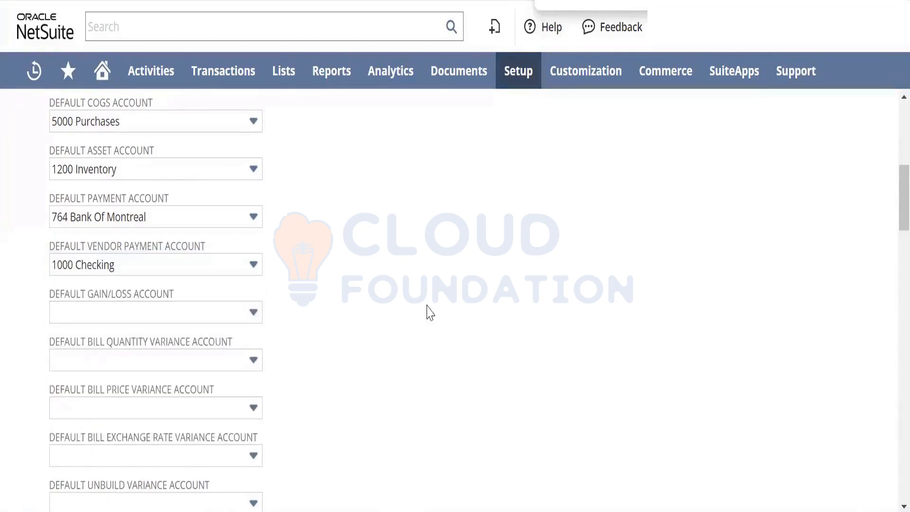
- Find the income accounts among the Default Gain/Loss Account choices and select 51B Income Ekart
left_click(221, 322)
key("ctrl+f")
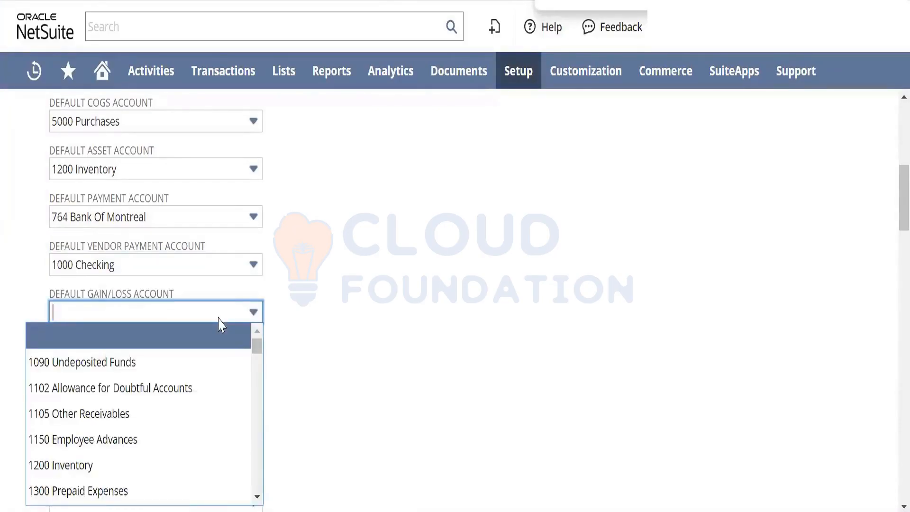
key("Return")
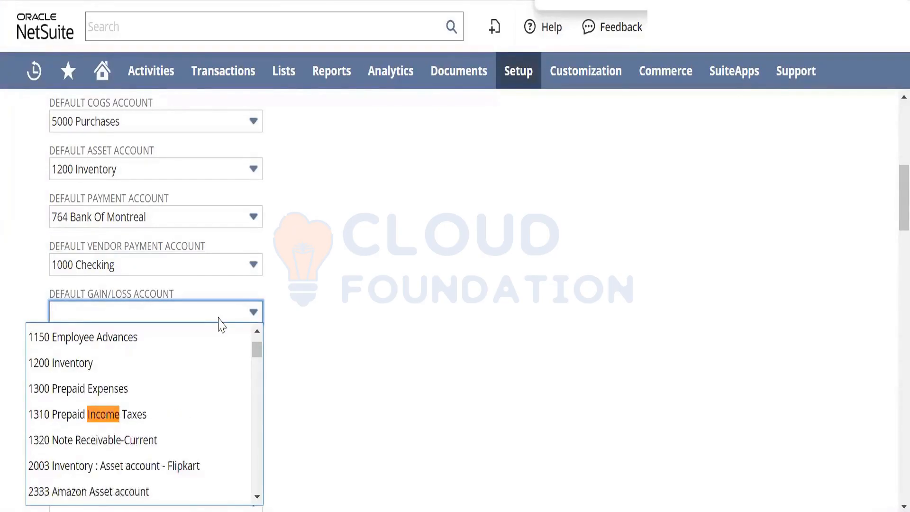
key("Return")
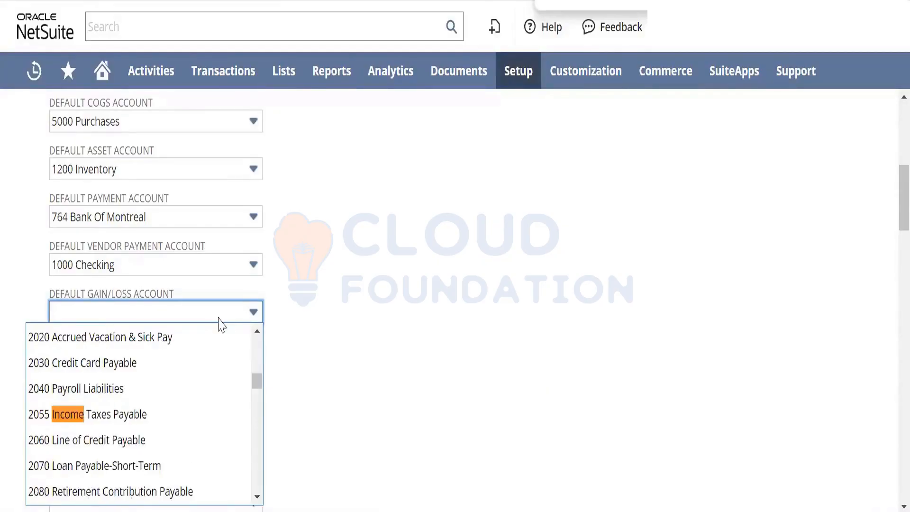
key("Return")
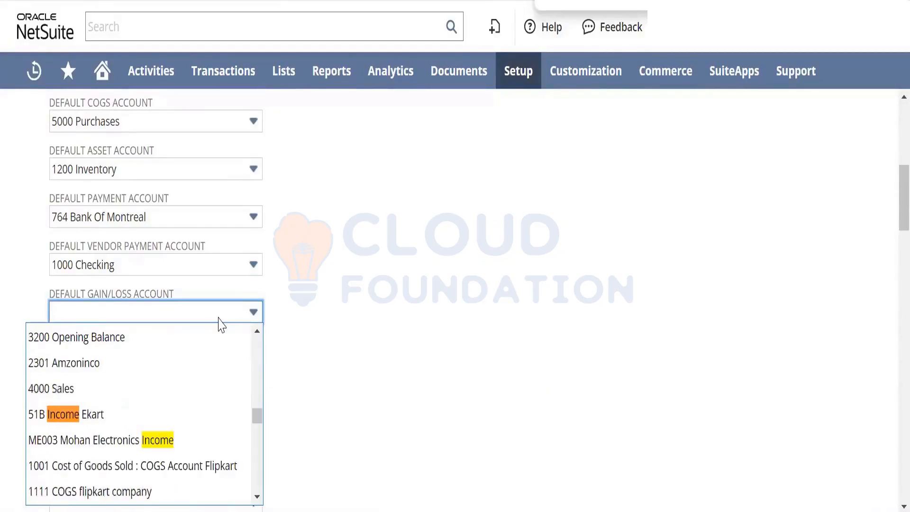
left_click(101, 415)
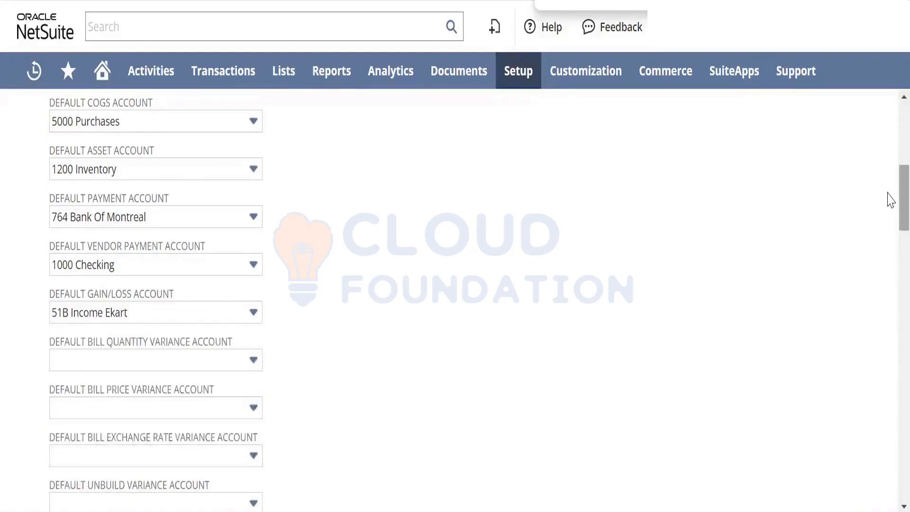
- Compare the remaining default accounts and Sales & Pricing preferences with the accounts on the new inventory item record
left_click_drag(889, 198, 889, 280)
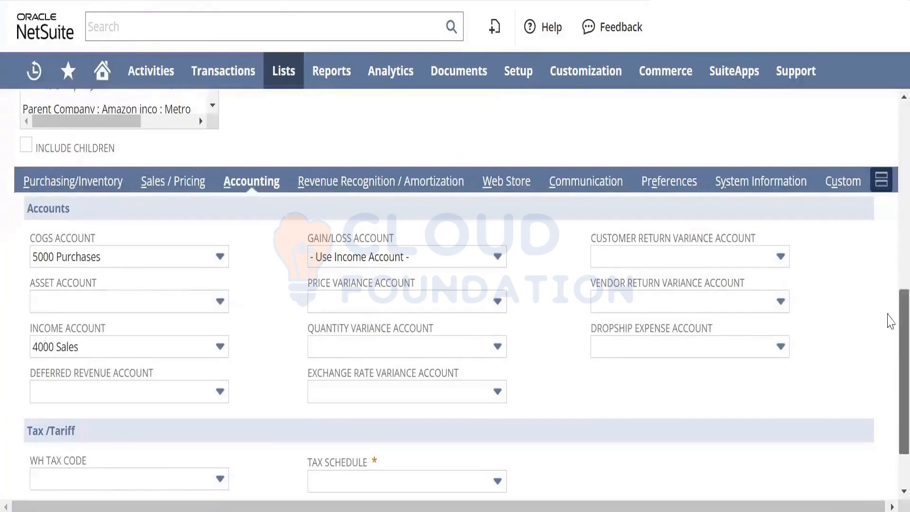
left_click_drag(891, 315, 890, 159)
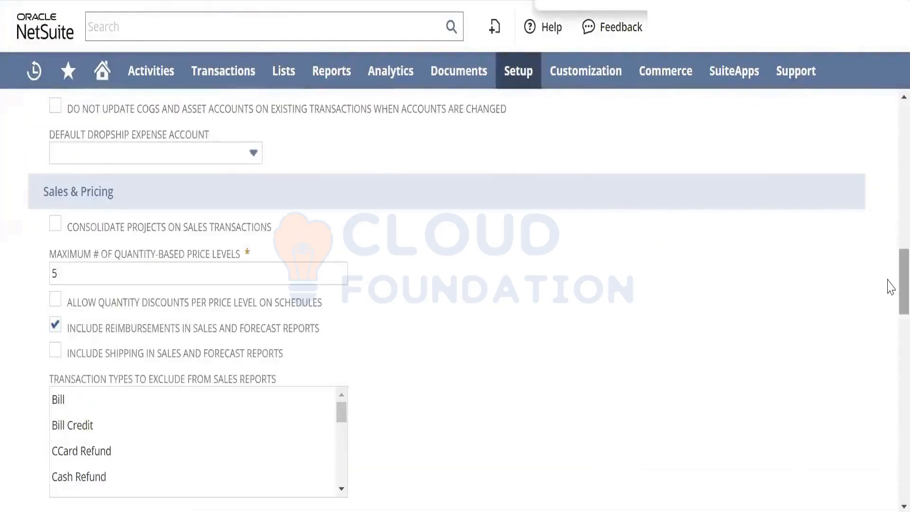
scroll(891, 289, "down", 1)
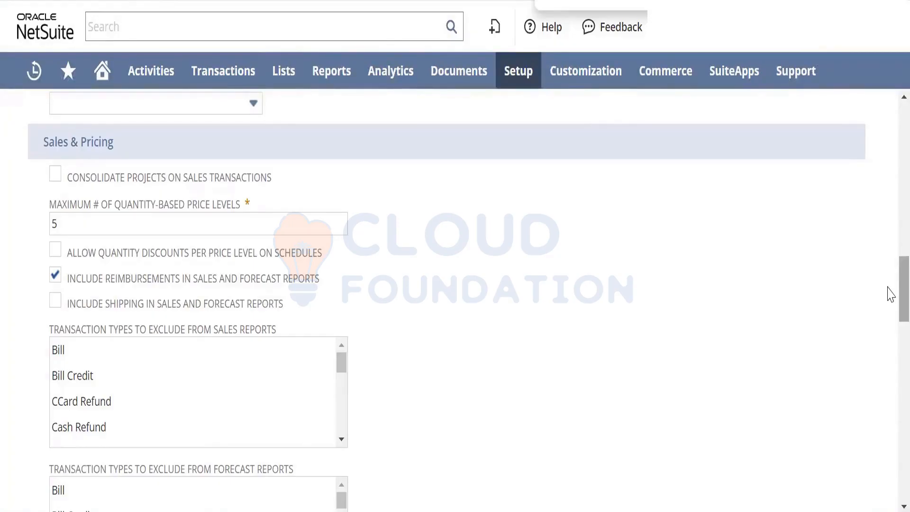
left_click_drag(887, 288, 890, 211)
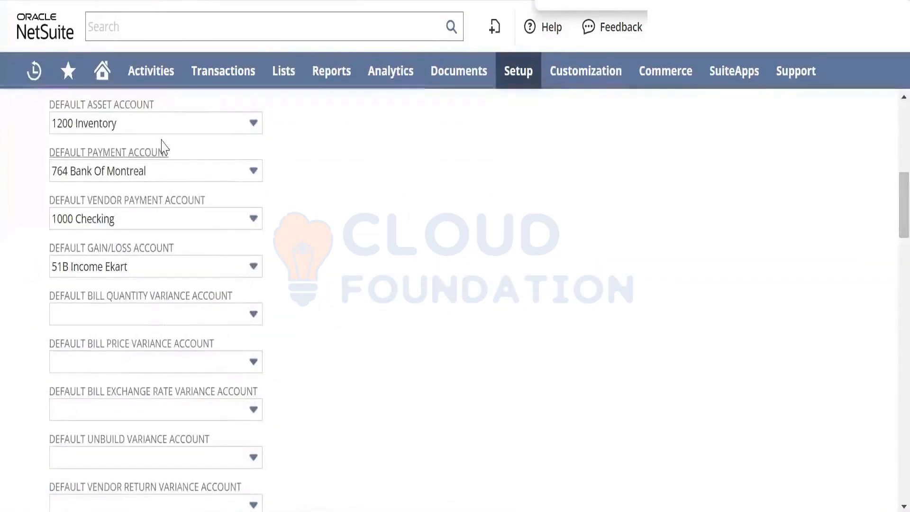
mouse_move(459, 71)
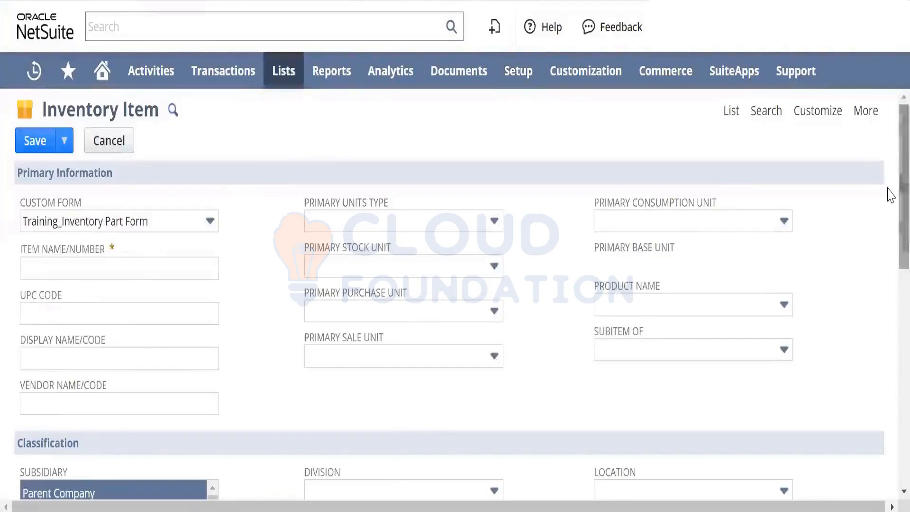
- Set the COGS Account of the new inventory item to Cost of Goods Sold in its accounting details
scroll(891, 195, "down", 8)
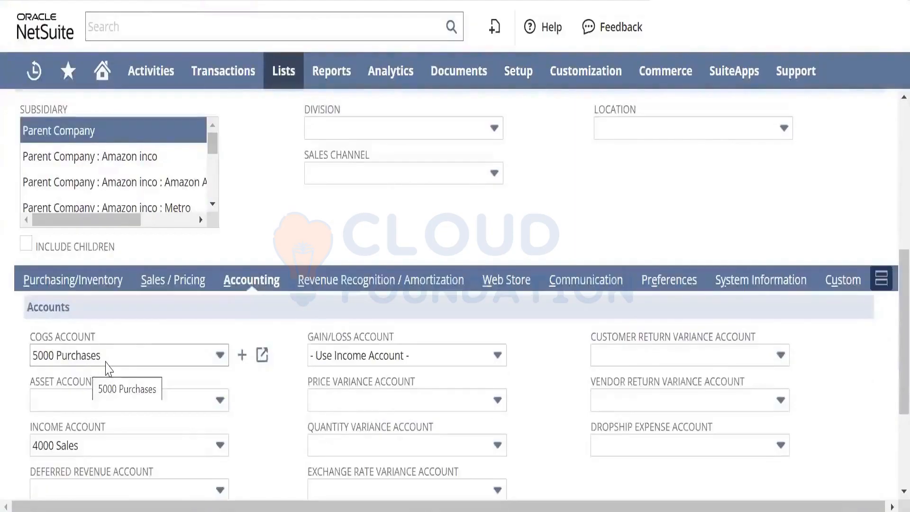
left_click(106, 363)
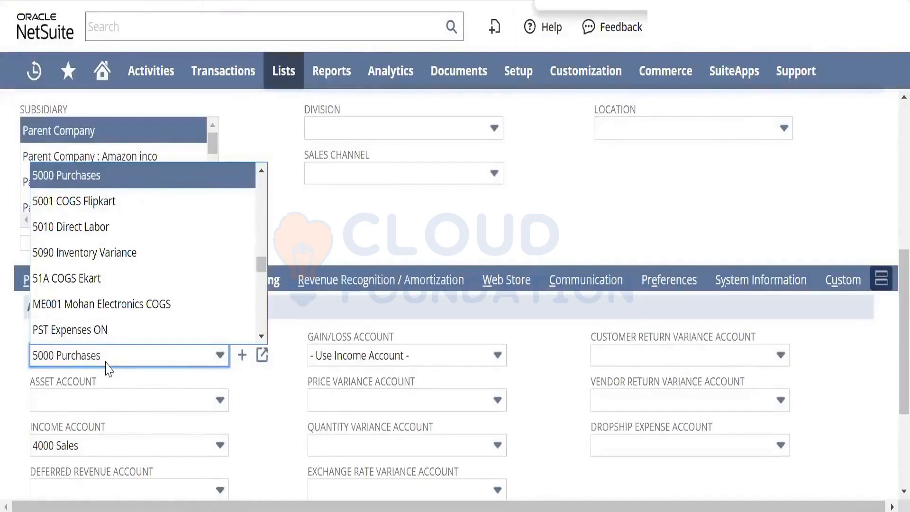
type("cost")
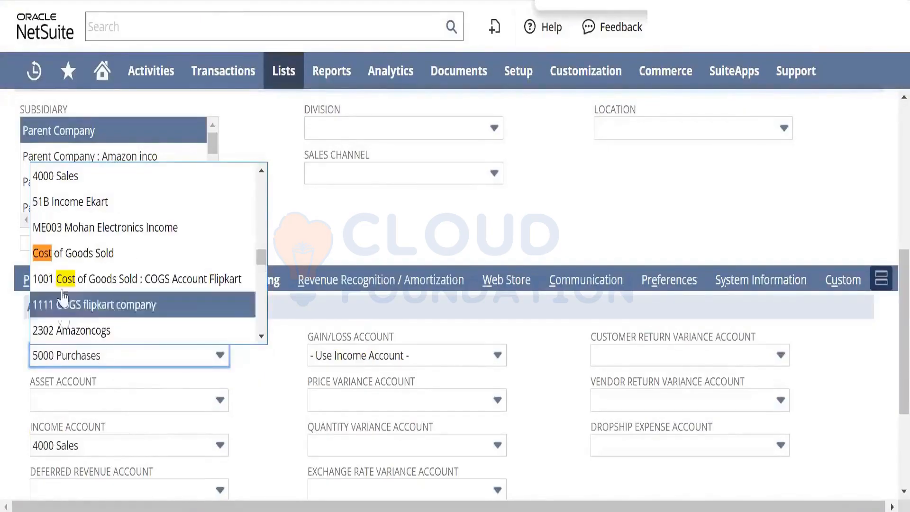
left_click(105, 253)
key("Tab")
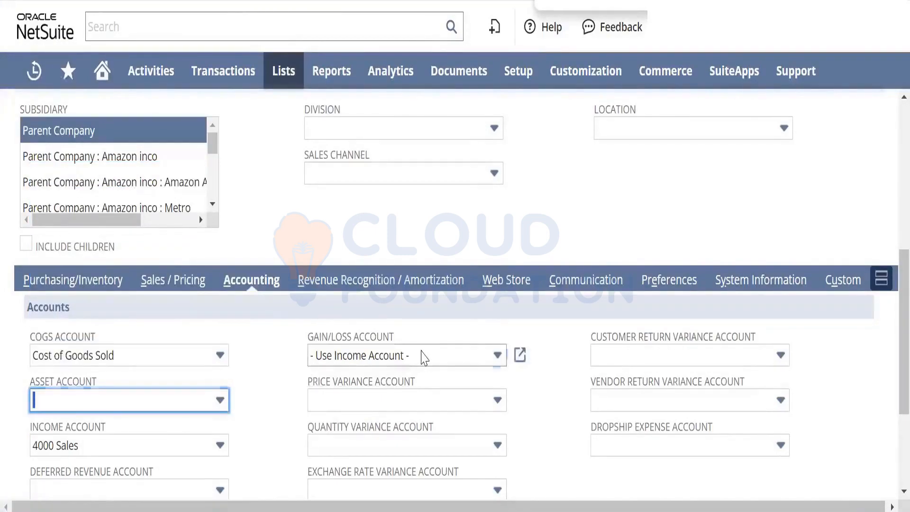
- Find the income accounts among the new inventory item's Gain/Loss Account choices and select 51B Income Ekart
left_click(422, 356)
key("ctrl+f")
type("income")
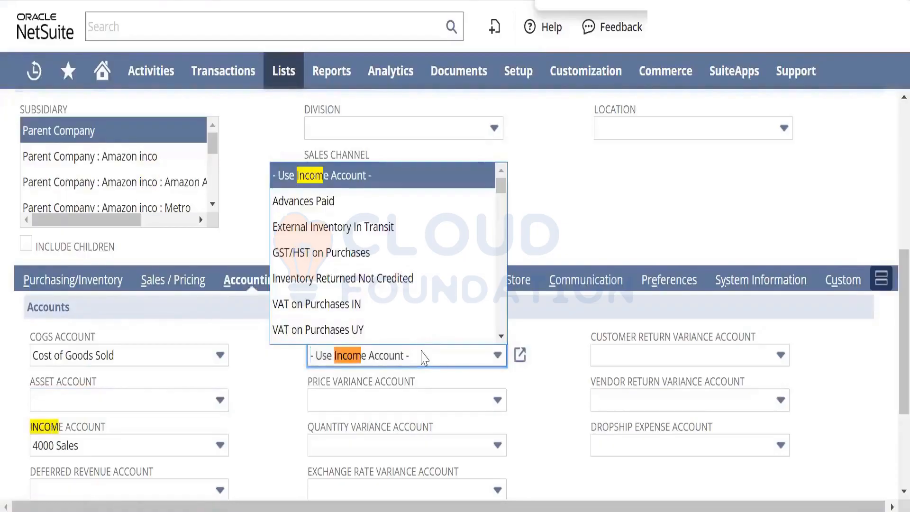
key("Return")
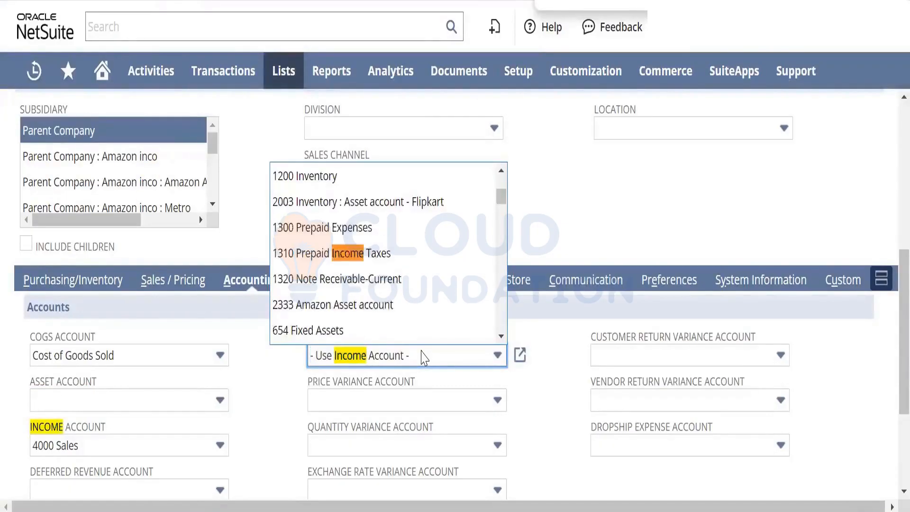
key("Return")
key("Return")
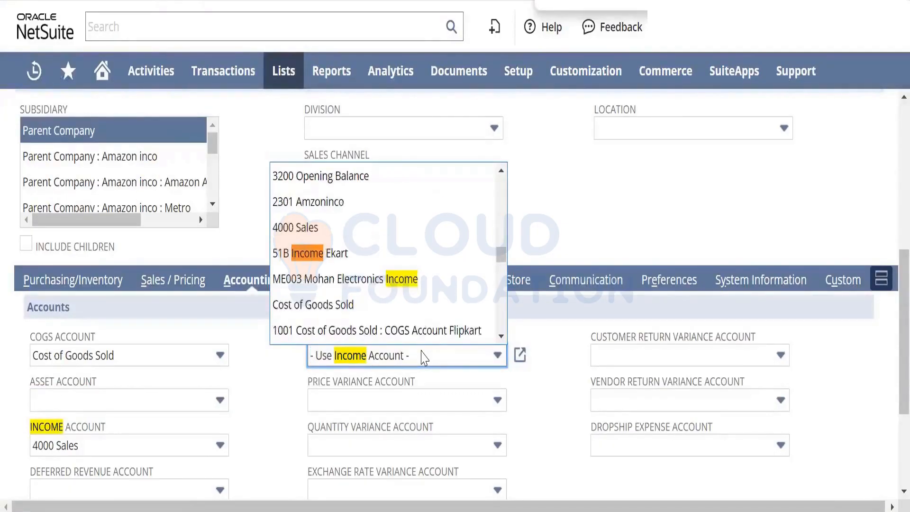
left_click(393, 260)
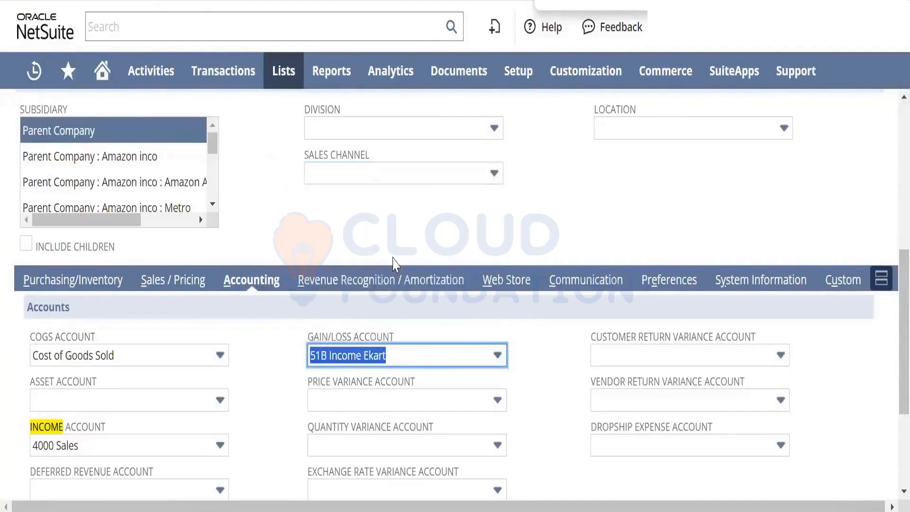
key("Tab")
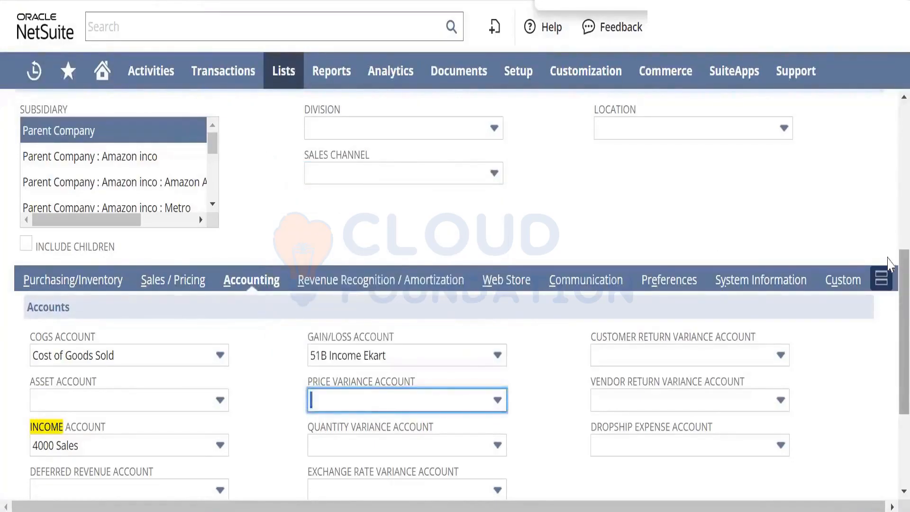
- Return to the accounting preferences' quantity-based price levels setting, then switch to Notepad and replace all notes with "500 - 1000$"
left_click_drag(887, 266, 887, 298)
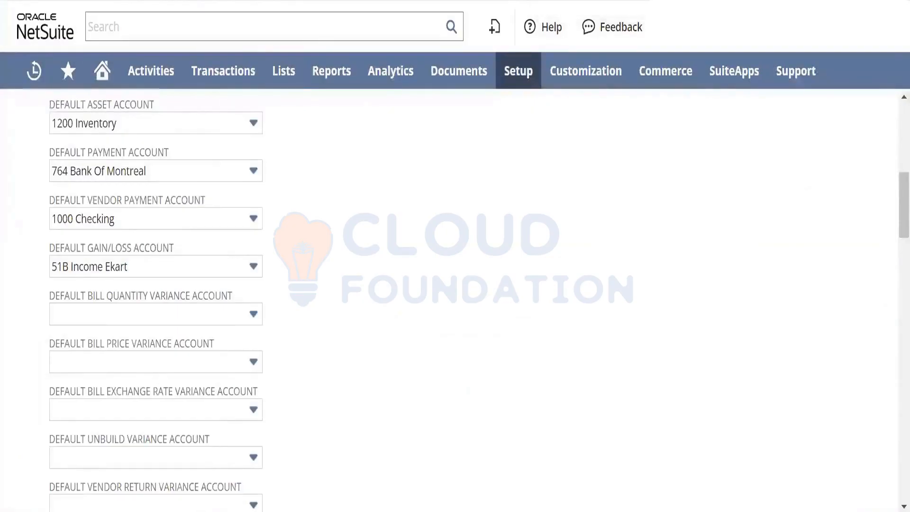
left_click_drag(887, 175, 887, 278)
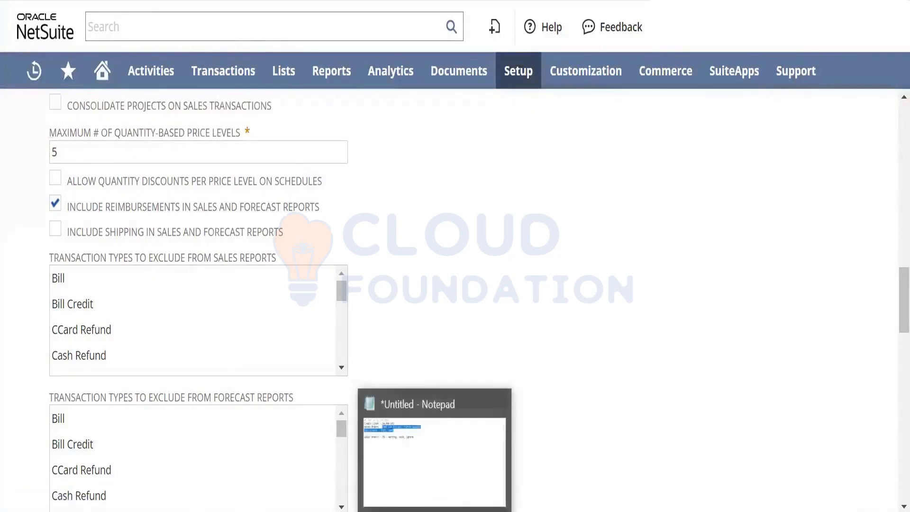
left_click(435, 511)
left_click(446, 458)
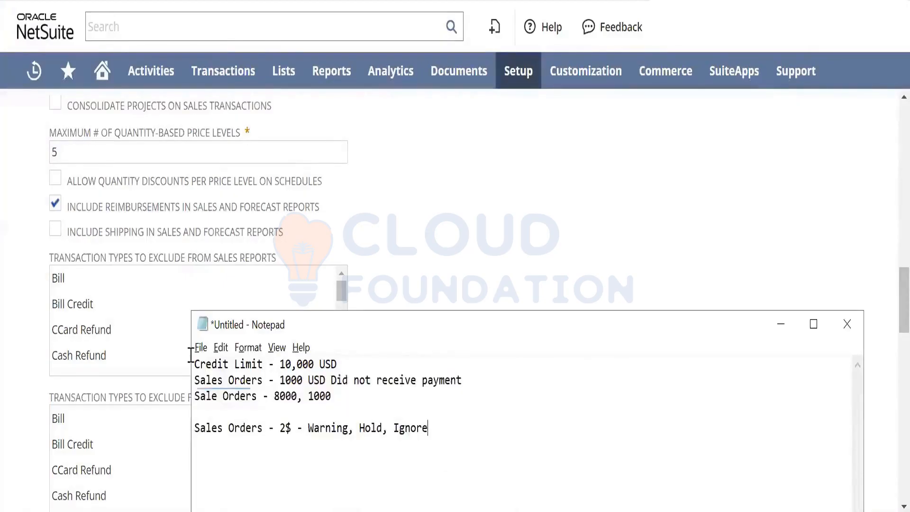
key("ctrl+a")
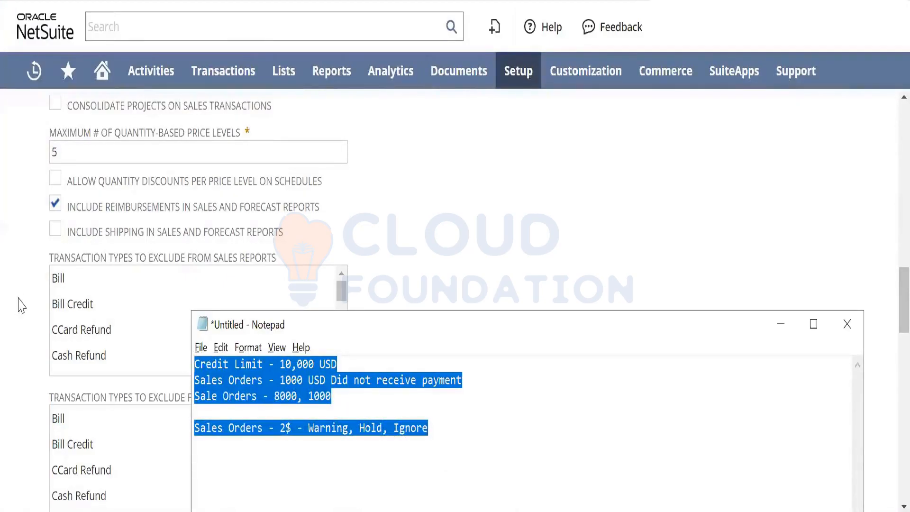
type("500")
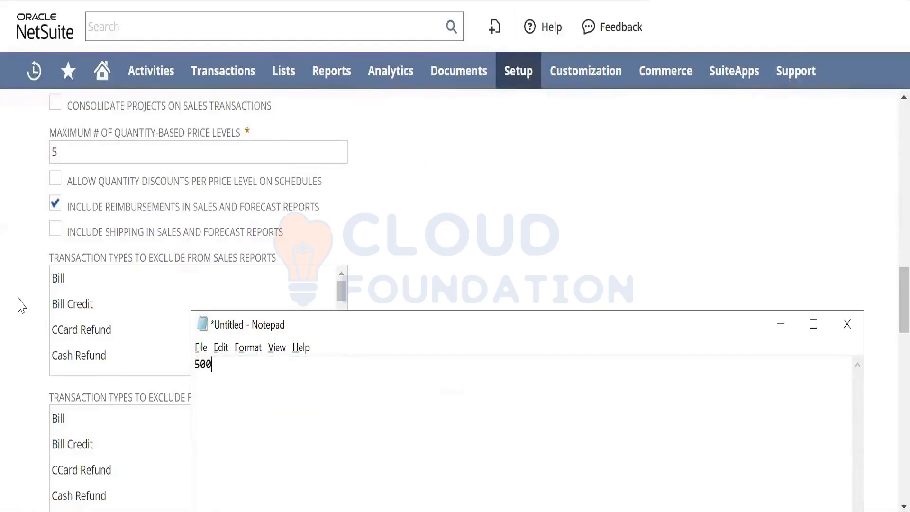
type(" - 1000")
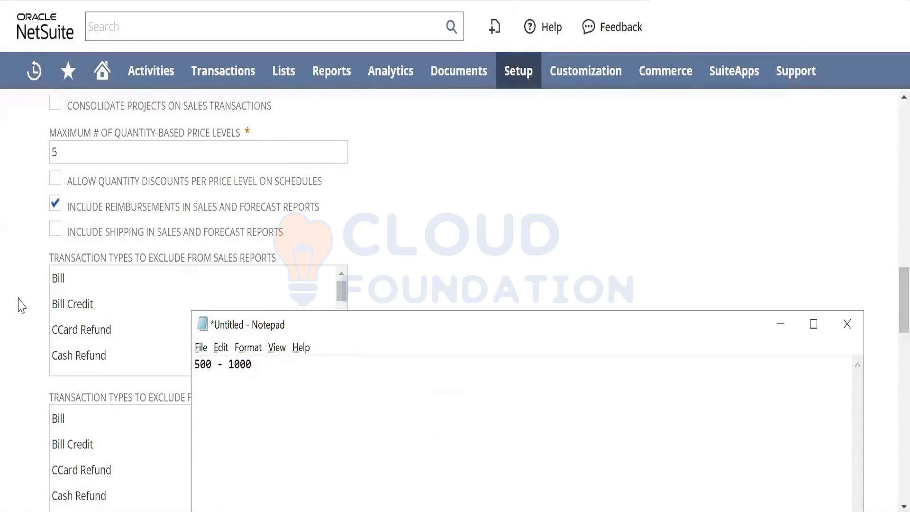
type("$")
- Add the example lines "600 - 900$" and "700 - 800$" below the first note
key("Return")
type("600 - ")
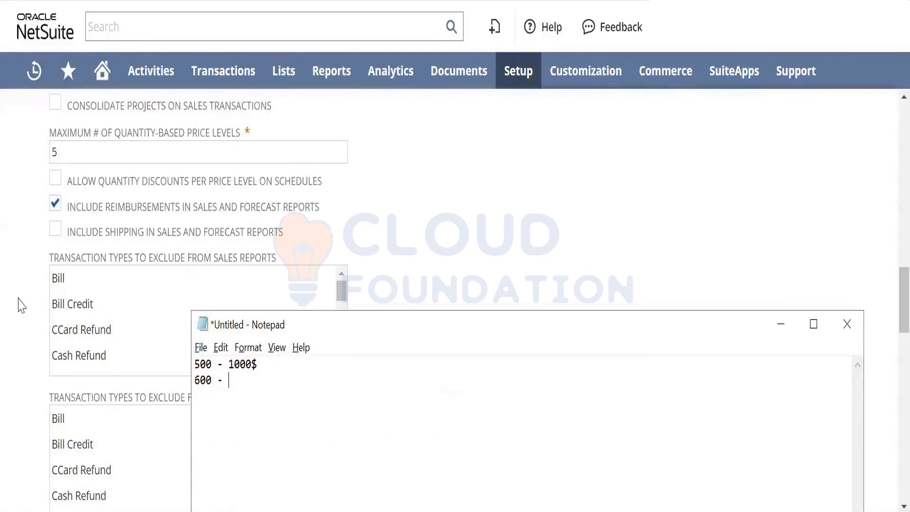
type("900$")
key("Return")
type("700 -")
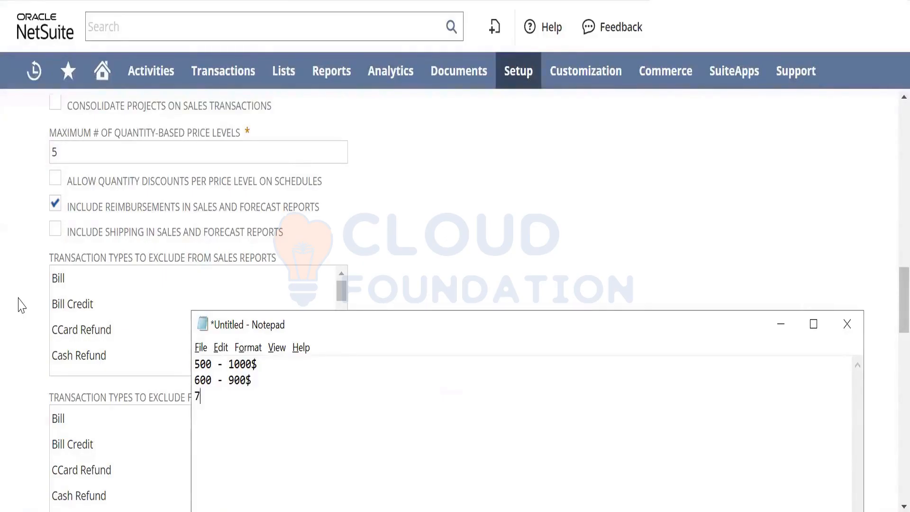
type(" 800$")
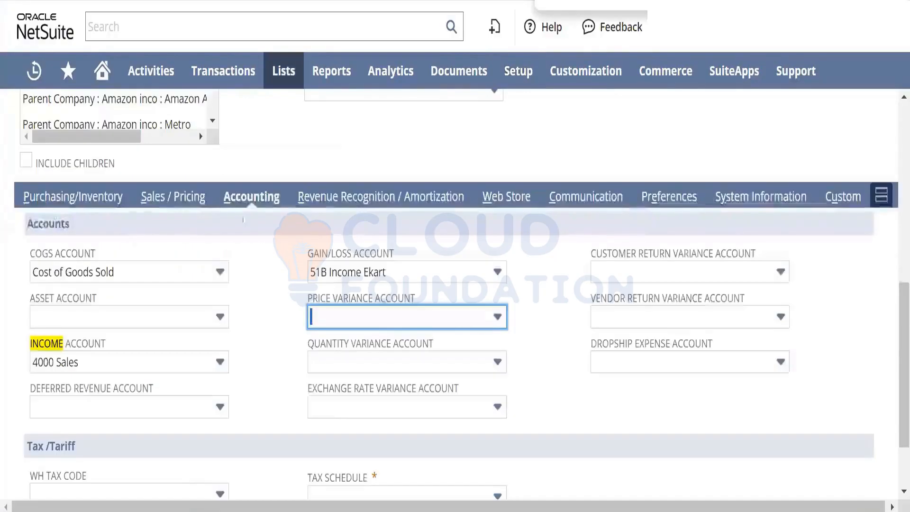
- In the new inventory item's sales pricing, set the four USA quantity breaks to 500, 600, 700 and 800
left_click(187, 203)
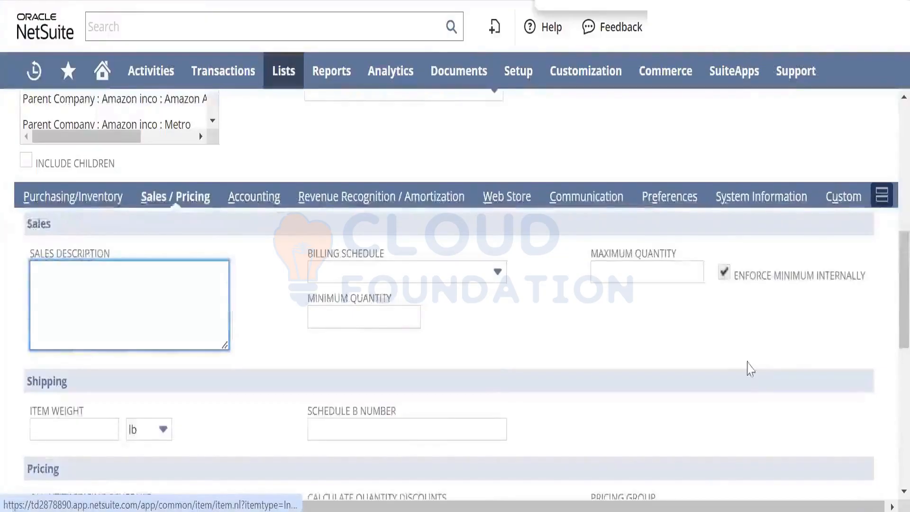
left_click_drag(893, 284, 894, 380)
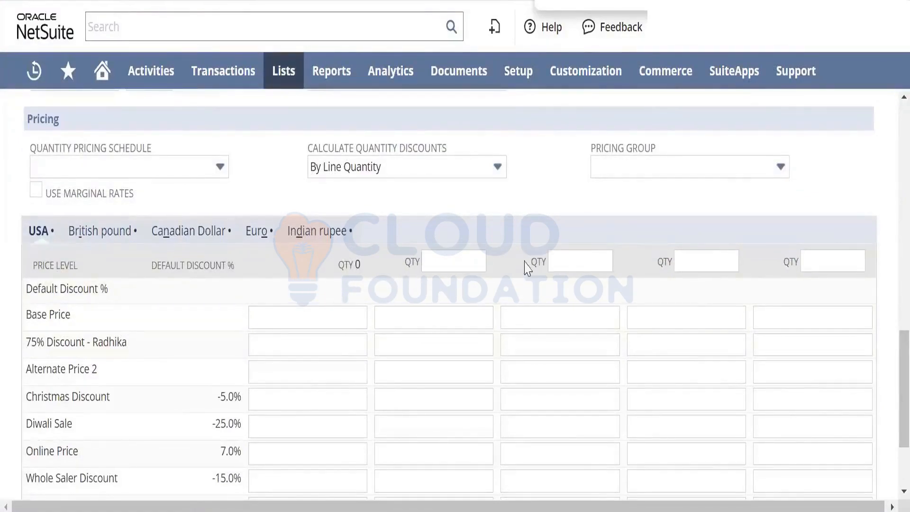
left_click(478, 259)
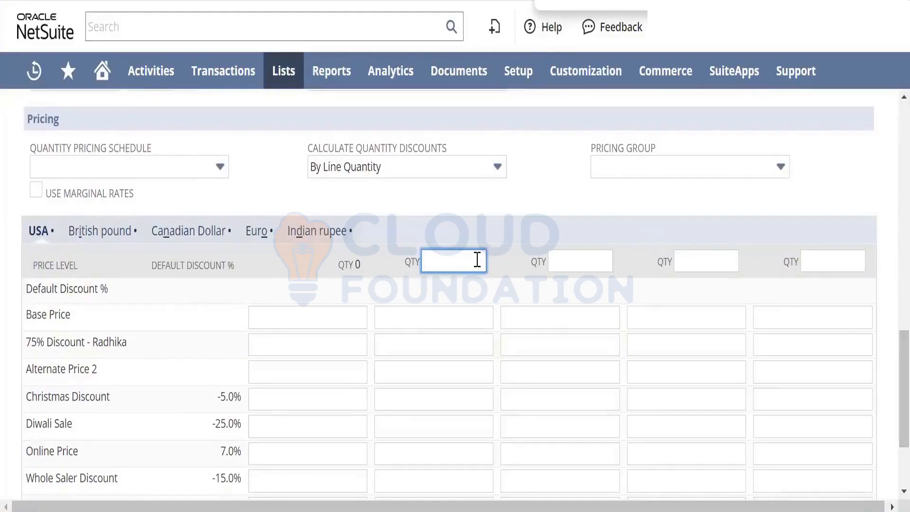
type("500")
key("Tab")
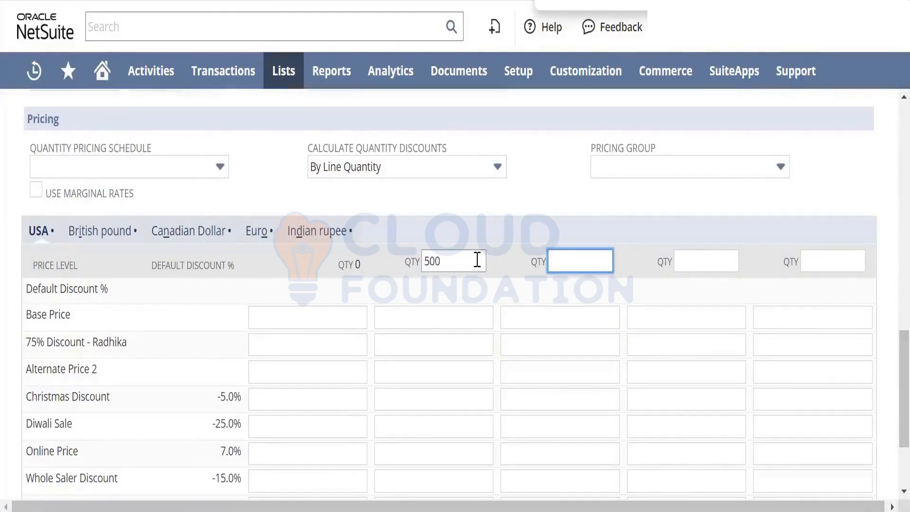
type("600")
key("Tab")
type("700")
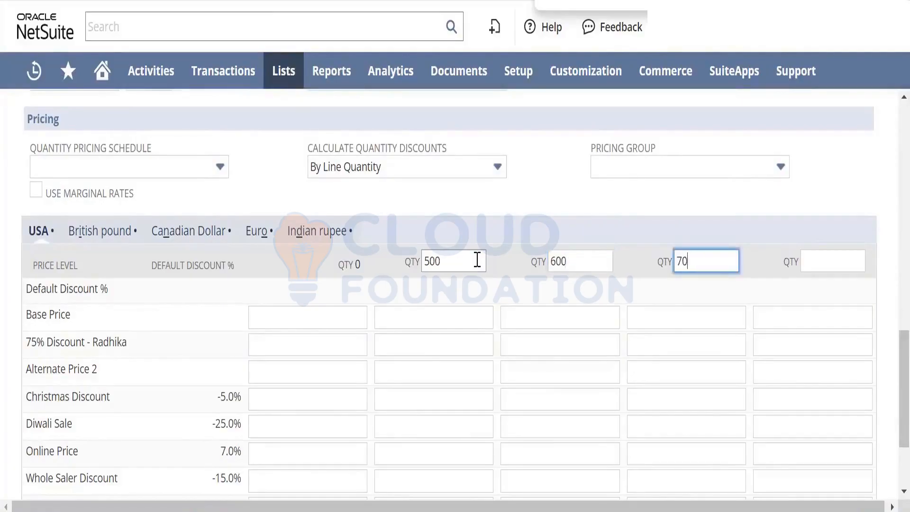
key("Tab")
type("800")
key("Tab")
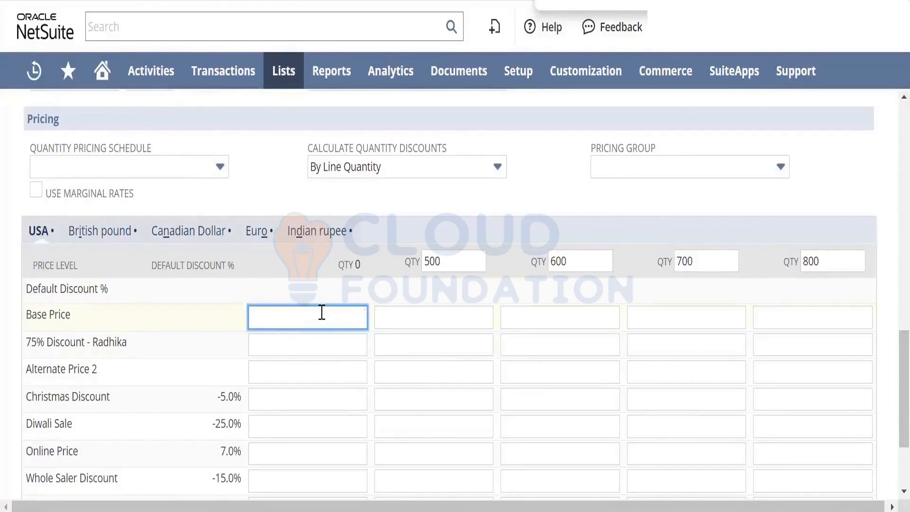
- Enter base prices 1000, 900, 800, 700 and 600 across the USA quantity columns and check the maximum quantity-based price levels preference
type("1000")
key("Tab")
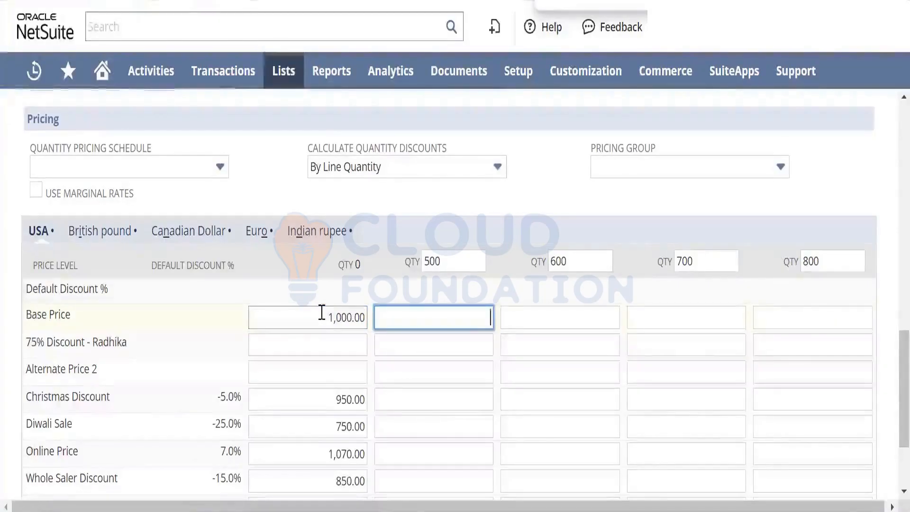
type("900")
key("Tab")
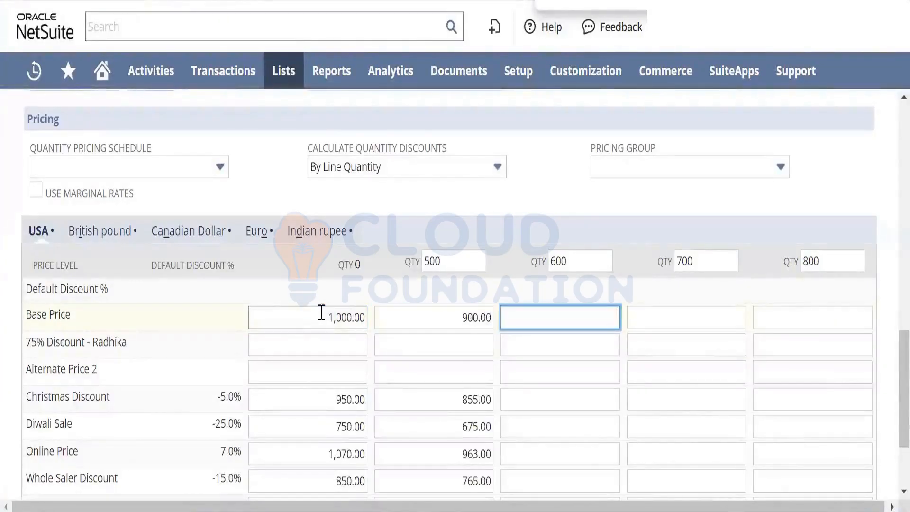
type("800")
key("Tab")
type("700")
key("Tab")
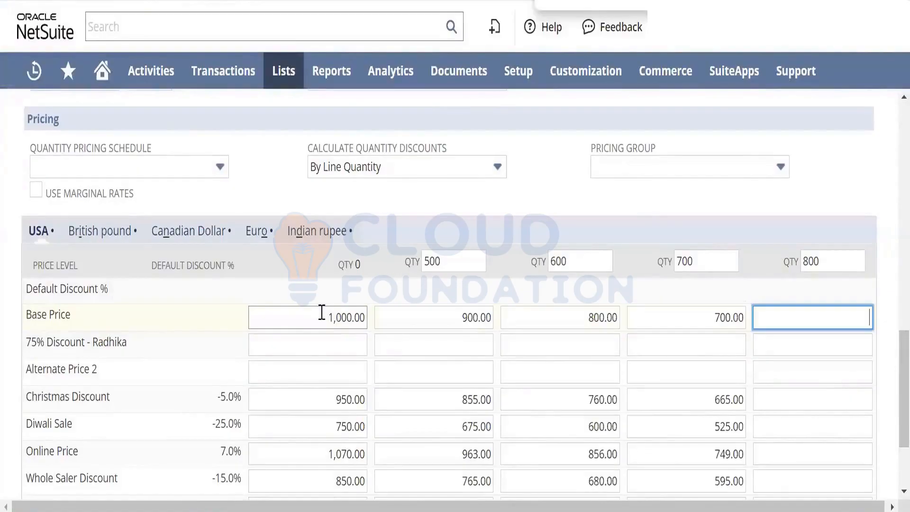
type("600")
key("Tab")
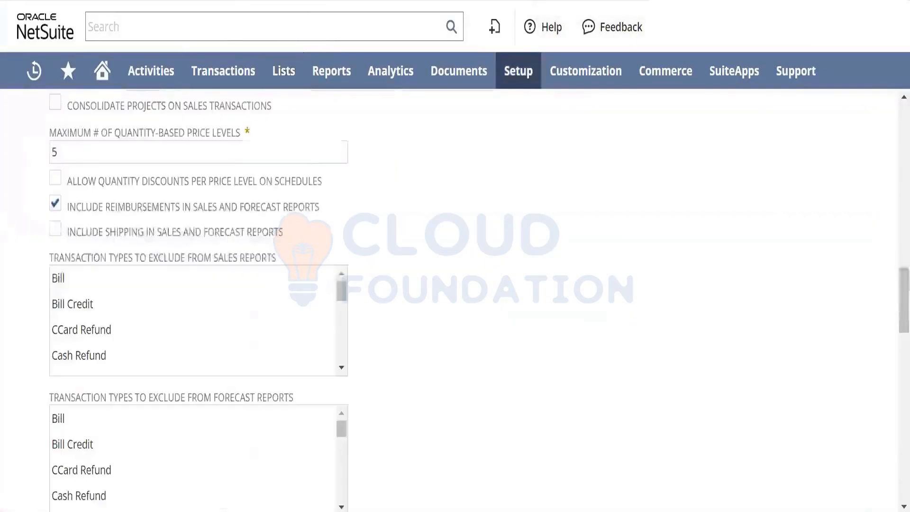
double_click(54, 151)
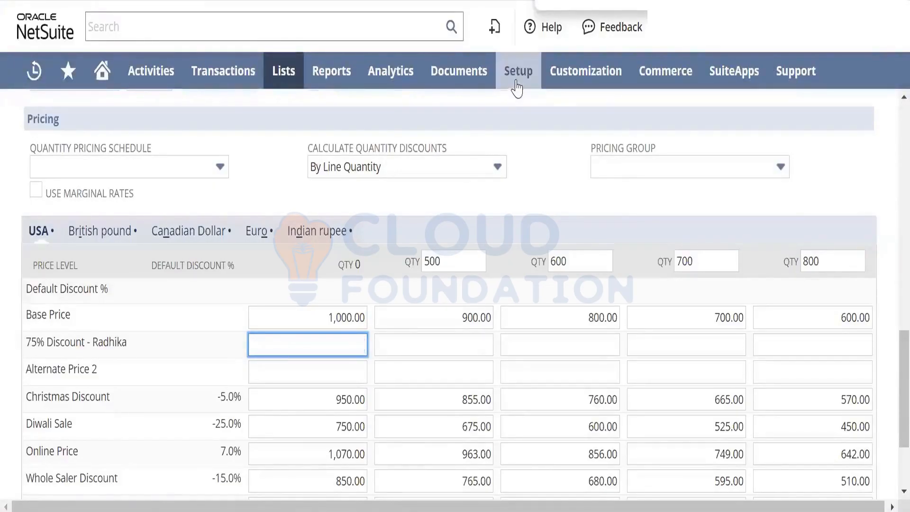
- Open the Accounting Lists setup page in a new browser tab and filter it by the Price Level type
mouse_move(518, 84)
mouse_move(535, 179)
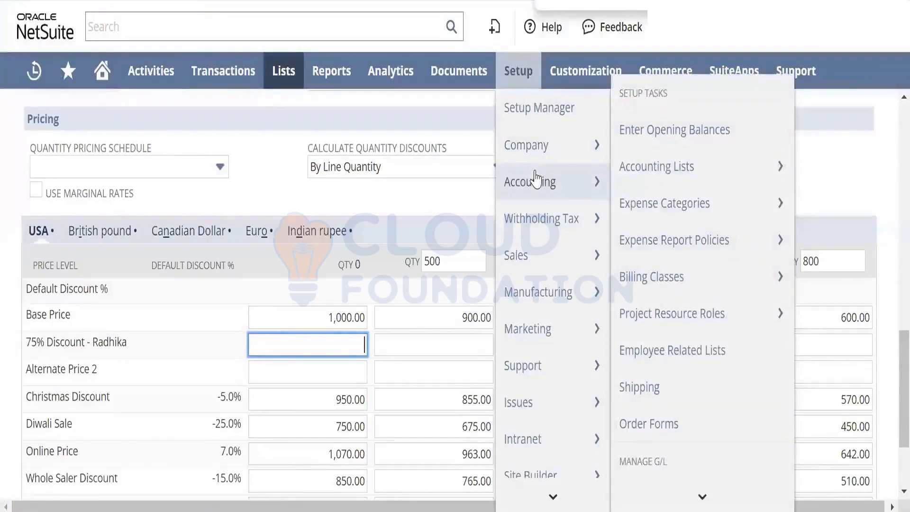
right_click(665, 174)
left_click(686, 193)
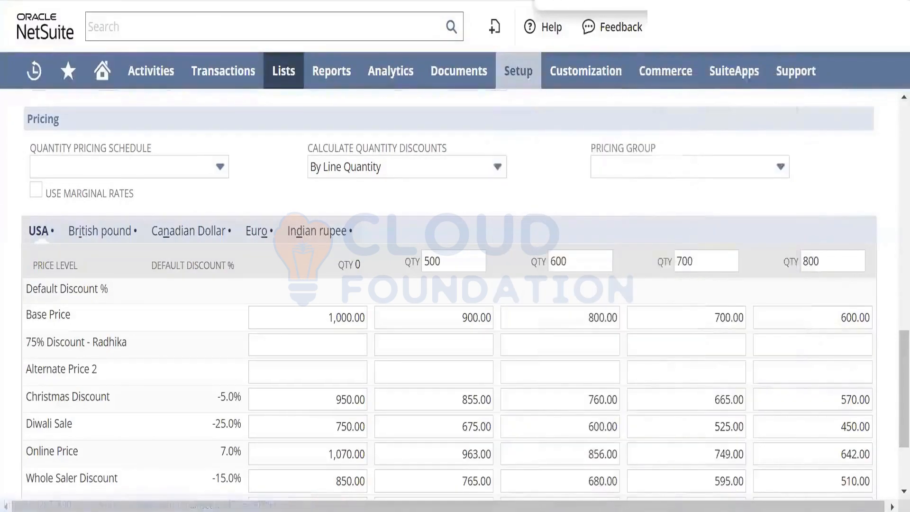
left_click(488, 1)
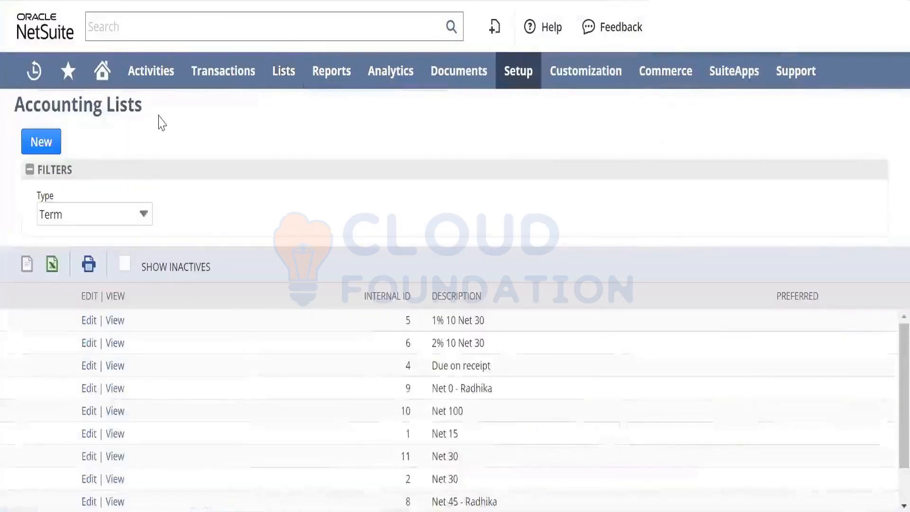
left_click(122, 217)
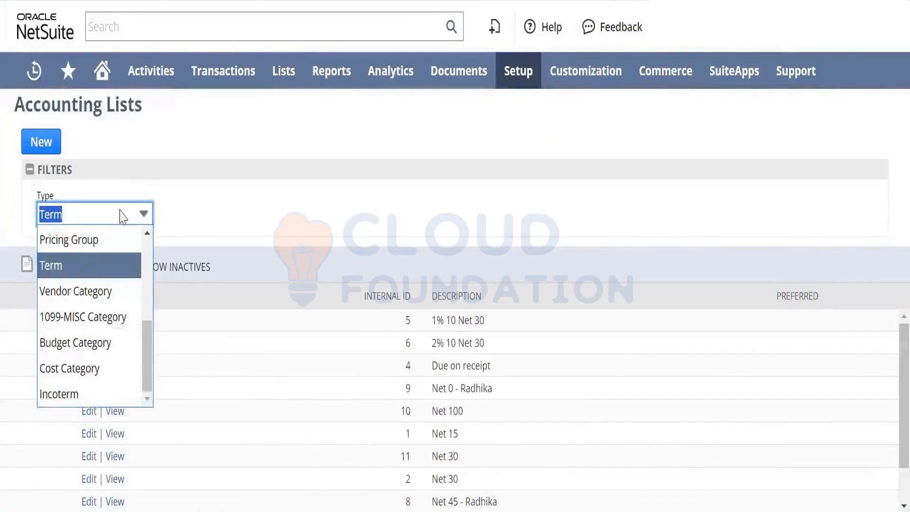
type("pri")
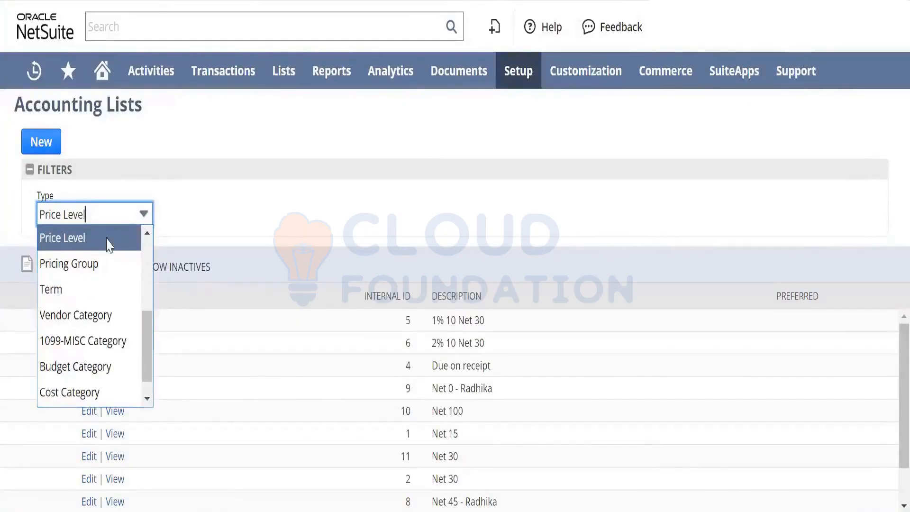
left_click(109, 242)
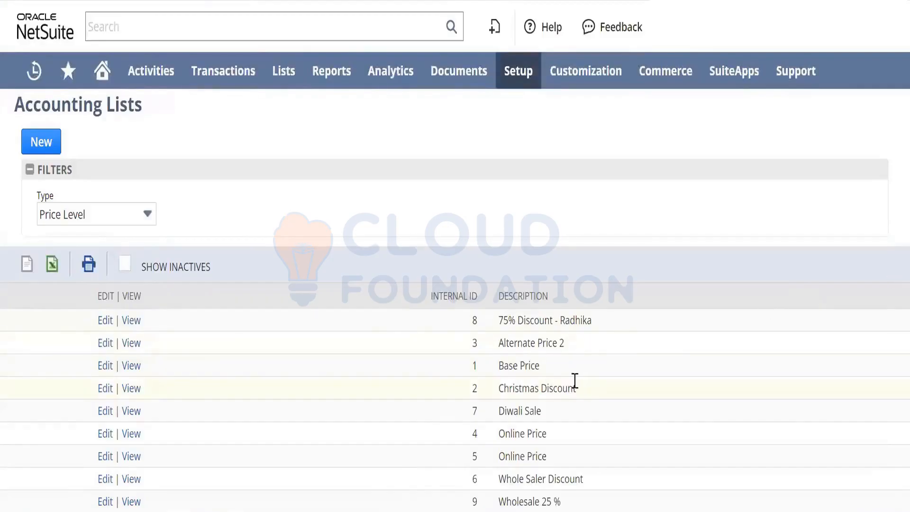
- View the Christmas Discount price level's markup/discount percentage and compare it with the item's base price
left_click_drag(583, 396, 490, 398)
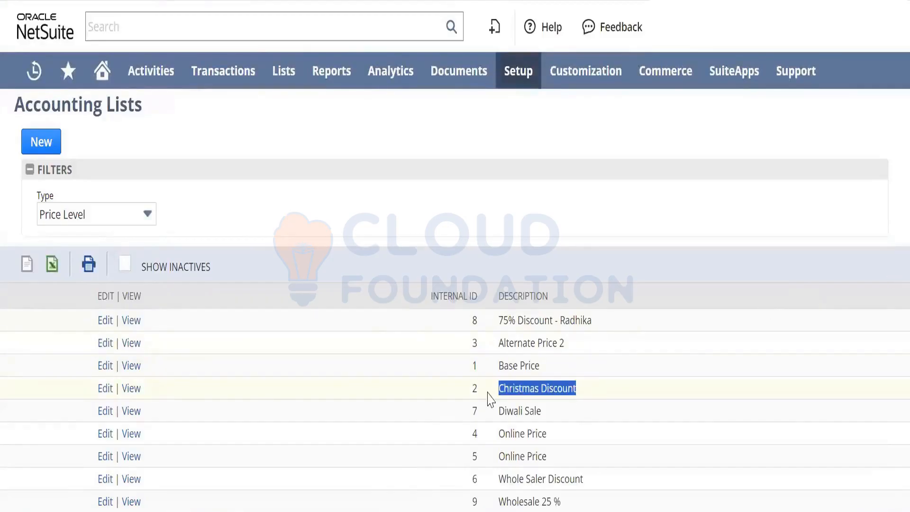
left_click(136, 397)
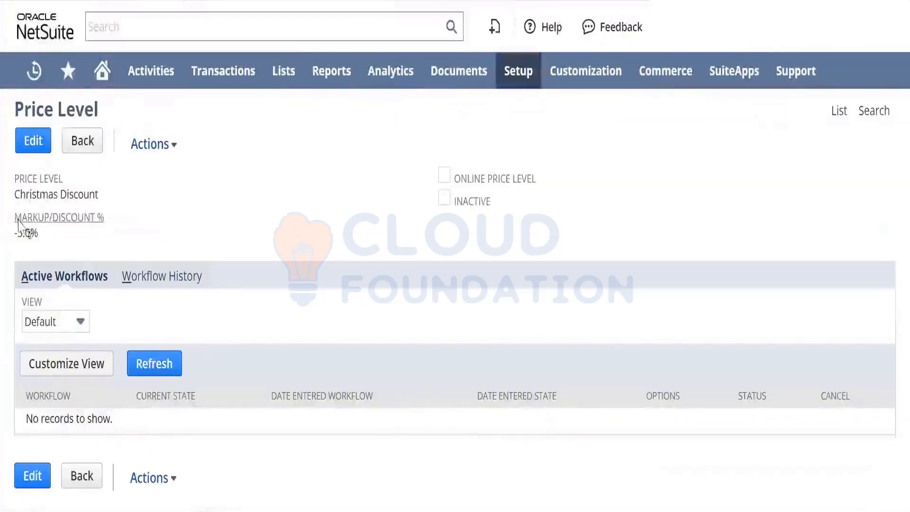
double_click(29, 235)
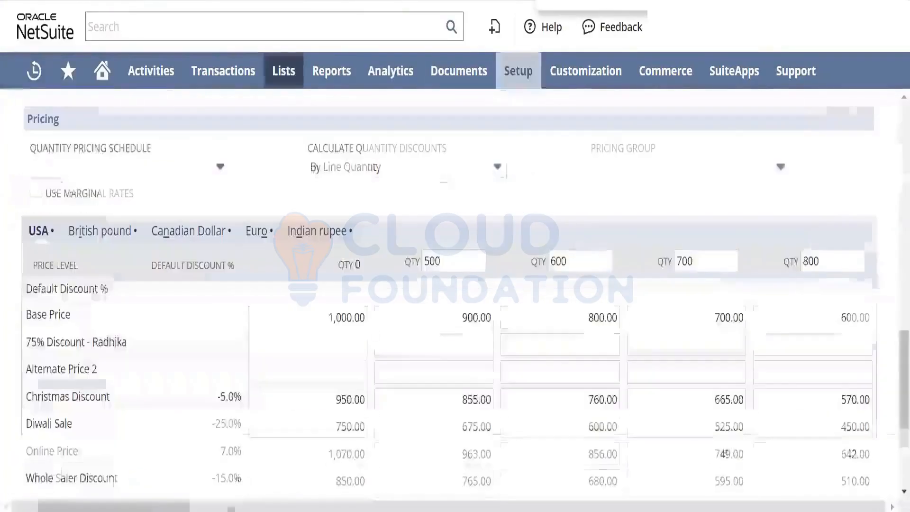
left_click(327, 318)
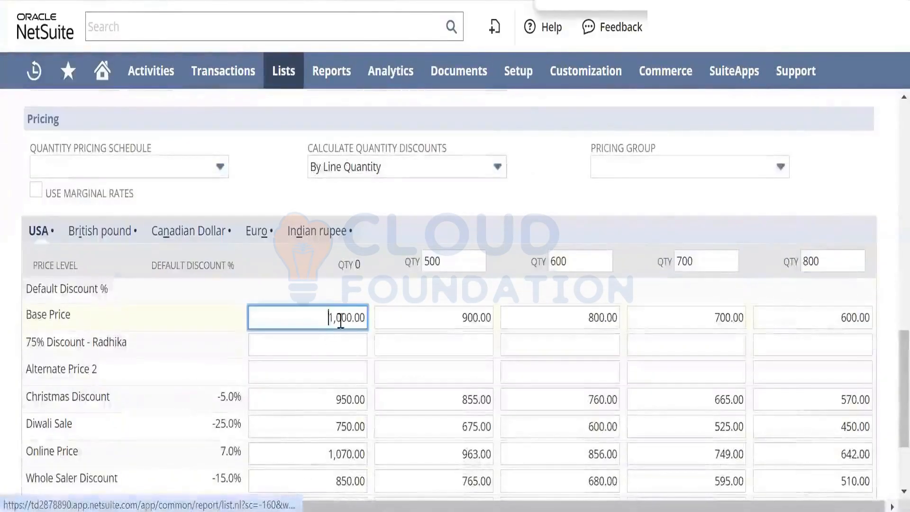
- Compare the Christmas Discount, Diwali Sale and Online Price amounts for quantity 0 in the item's USA pricing
left_click(331, 404)
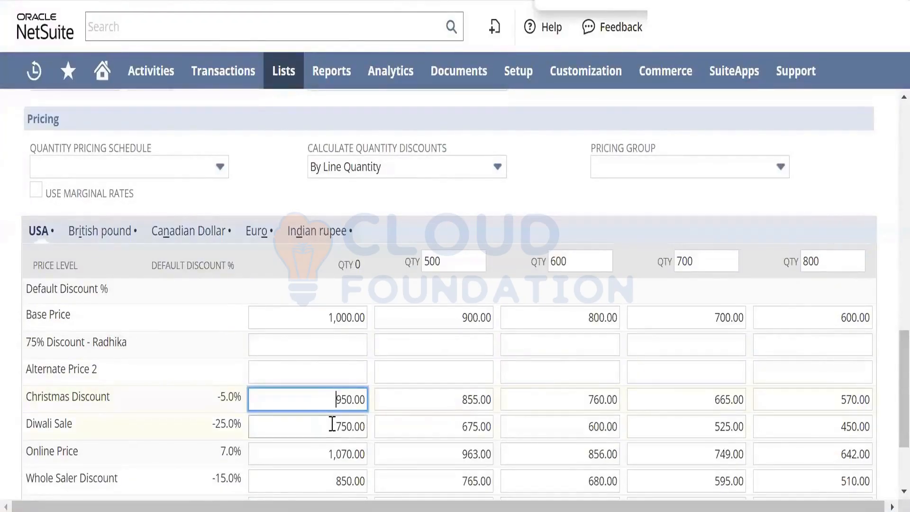
left_click(332, 425)
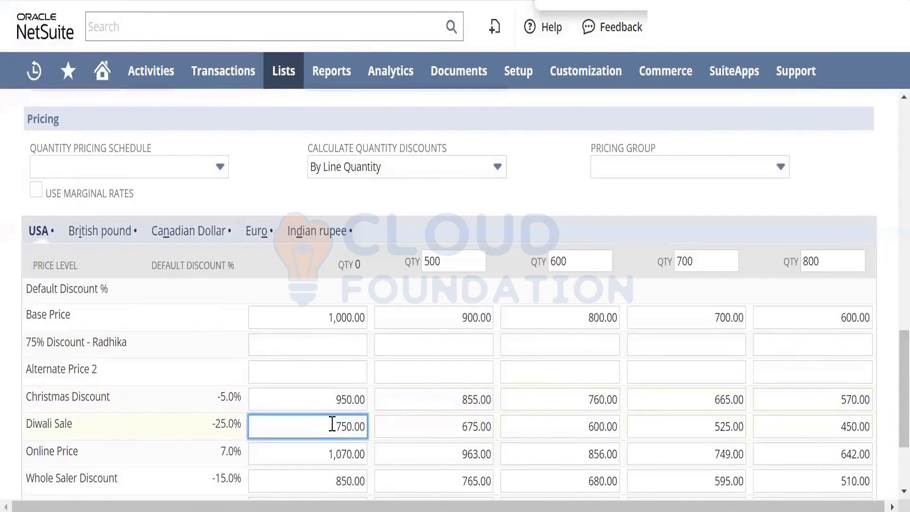
left_click(327, 453)
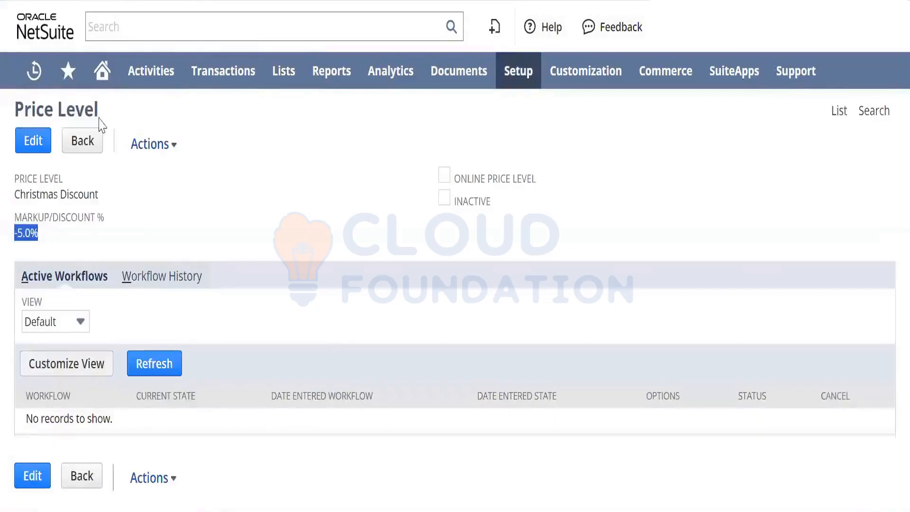
- View the Online Price level's markup/discount percentage in the accounting lists and compare it with the item's online and base prices
left_click(92, 140)
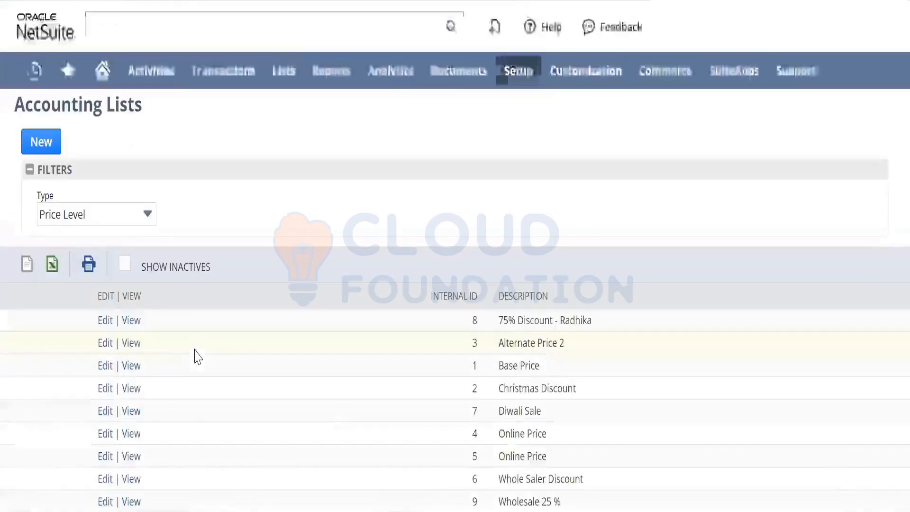
left_click(130, 434)
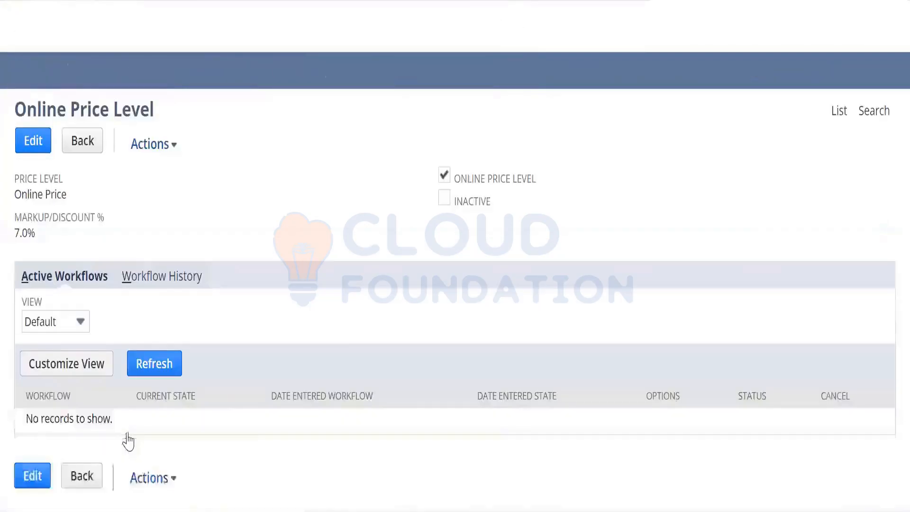
triple_click(27, 234)
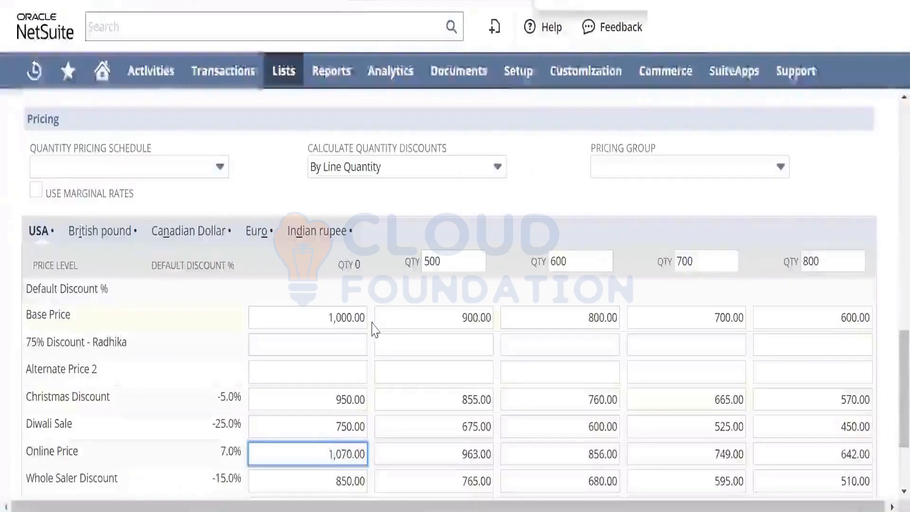
left_click(312, 462)
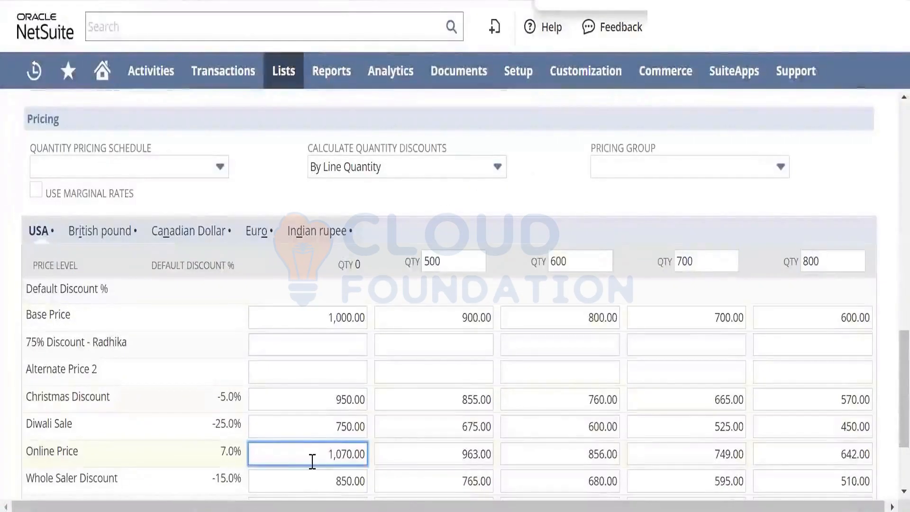
double_click(236, 454)
triple_click(235, 454)
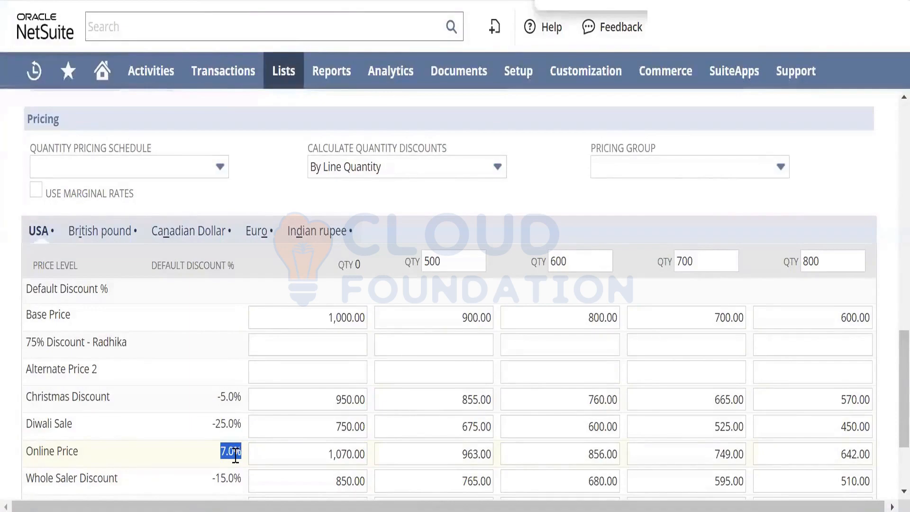
left_click(357, 318)
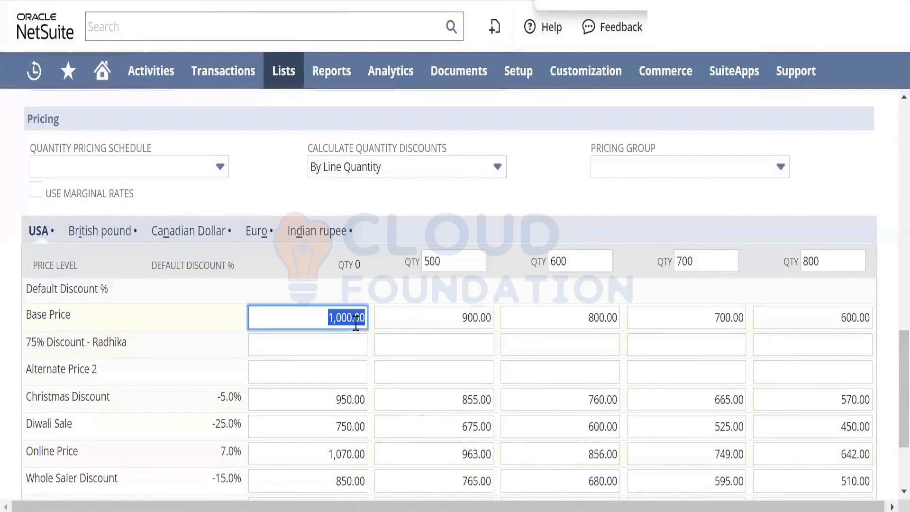
left_click(345, 456)
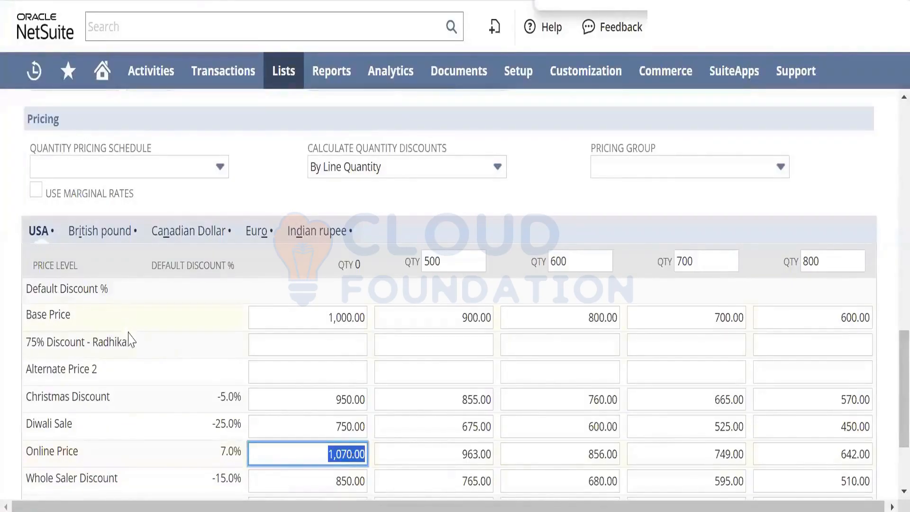
- Set the markup/discount of the 75% Discount price level to 10% in the accounting lists and save it
left_click_drag(134, 342, 98, 342)
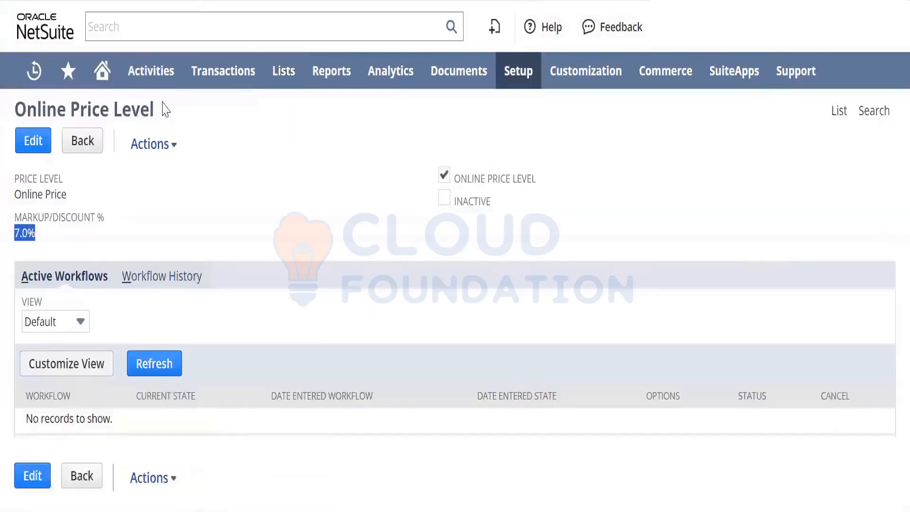
left_click(72, 147)
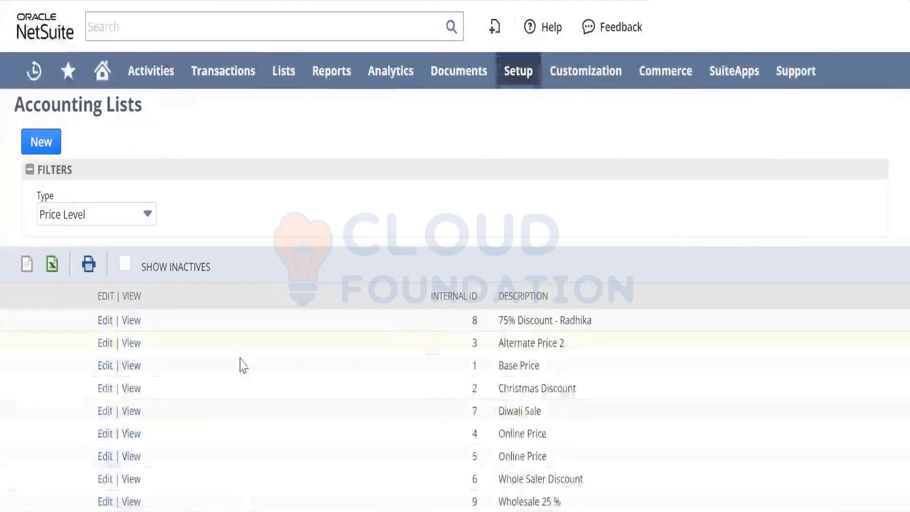
left_click(106, 321)
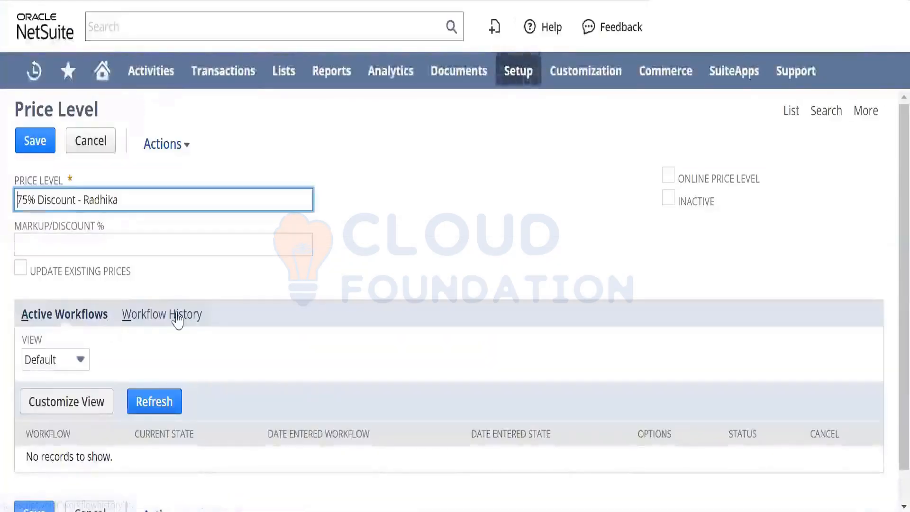
left_click(163, 252)
type("10")
key("Tab")
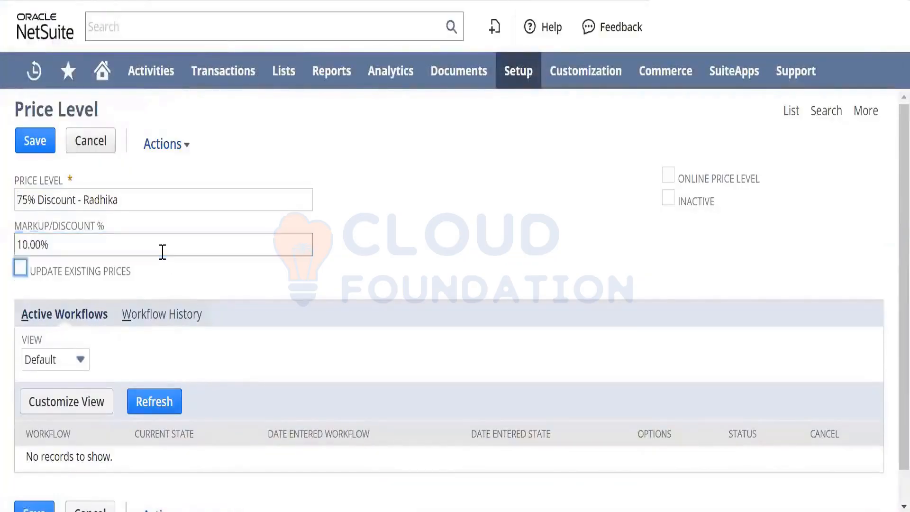
left_click(38, 145)
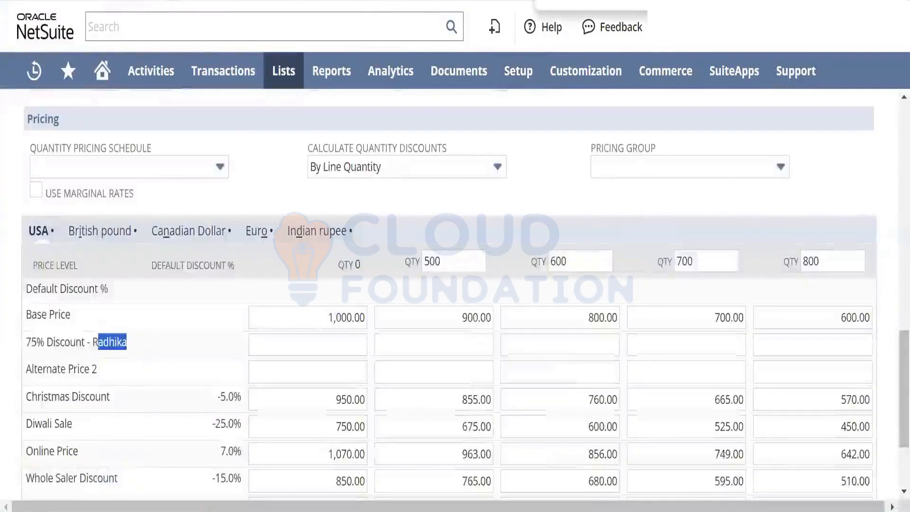
- Reload the new inventory item form and show the USA price grid in its sales pricing section
key("F5")
left_click(573, 64)
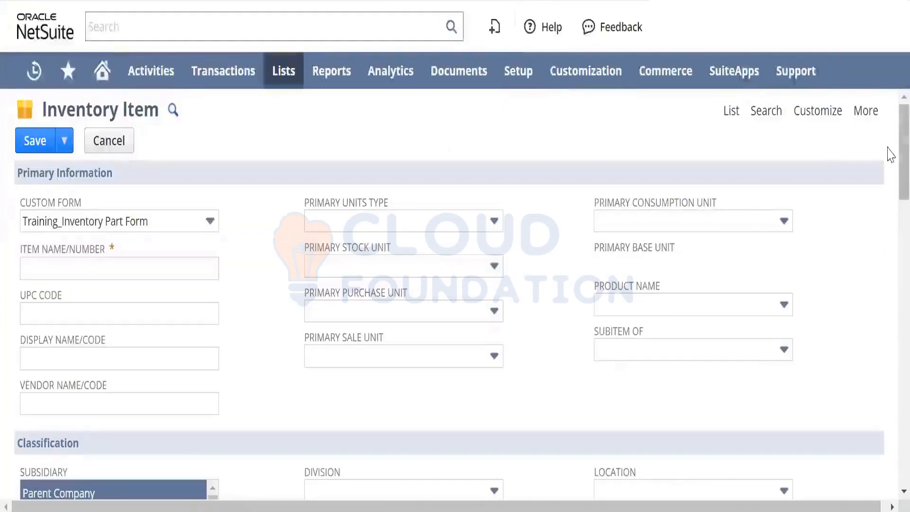
scroll(890, 246, "down", 5)
left_click_drag(890, 246, 890, 307)
scroll(195, 122, "up", 10)
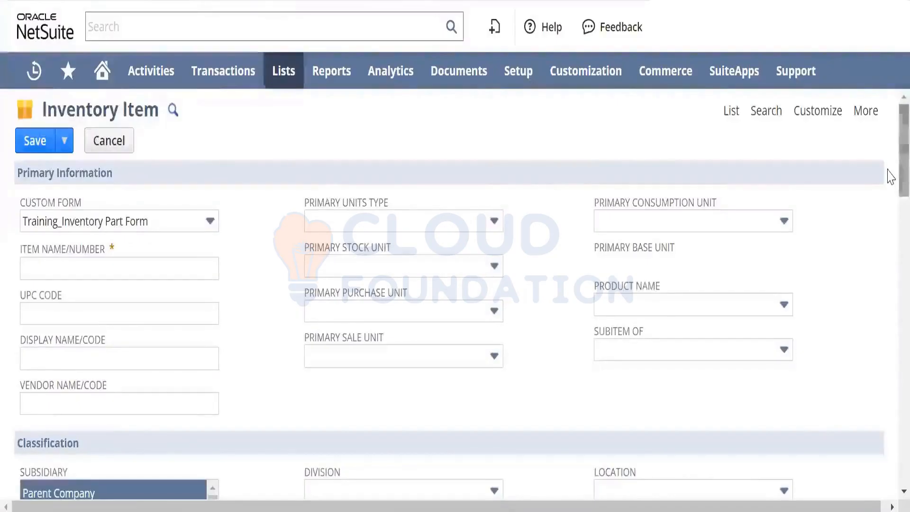
left_click_drag(889, 175, 890, 303)
scroll(889, 303, "down", 10)
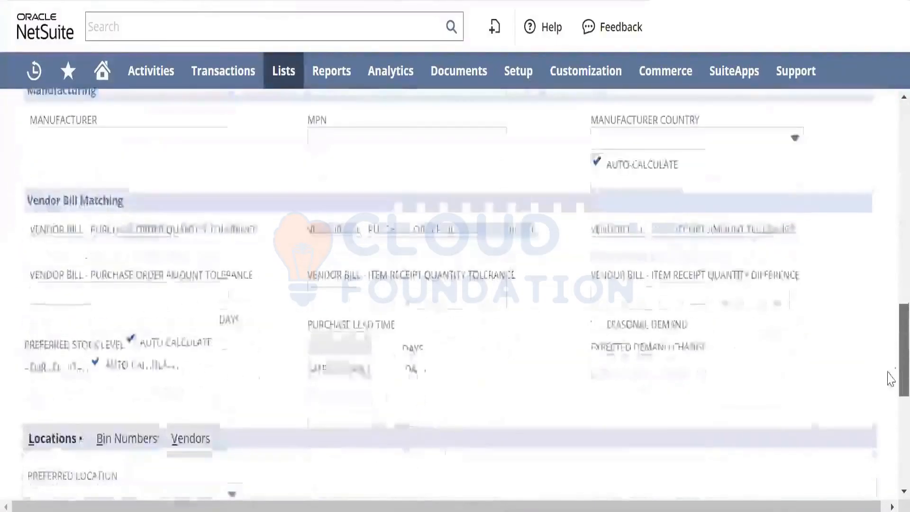
scroll(888, 303, "up", 8)
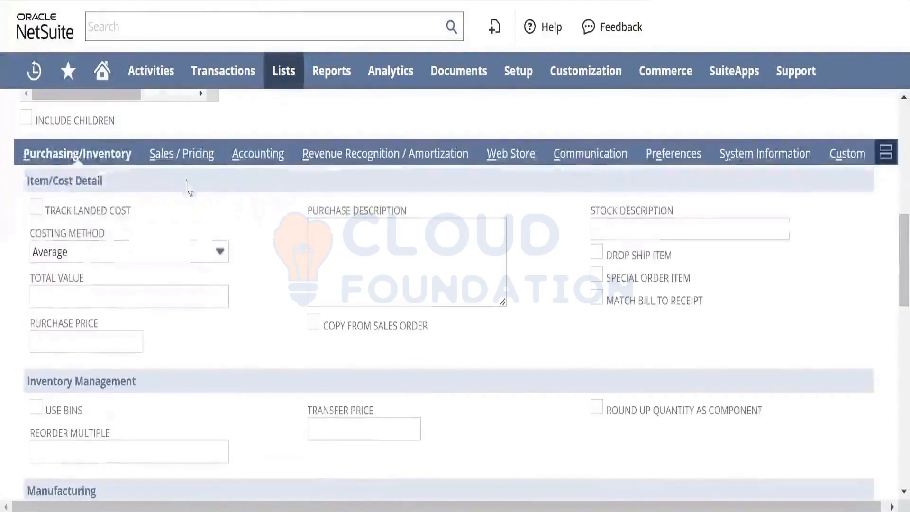
left_click(181, 170)
left_click_drag(889, 278, 890, 385)
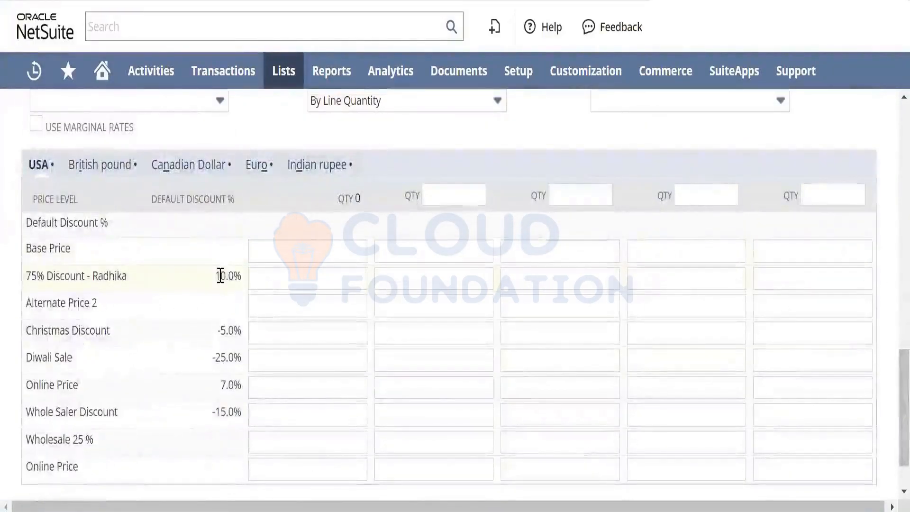
- Enter a USA base price of 1000 for quantity 0 and check the amount calculated for the 75% Discount level
double_click(221, 276)
left_click(298, 250)
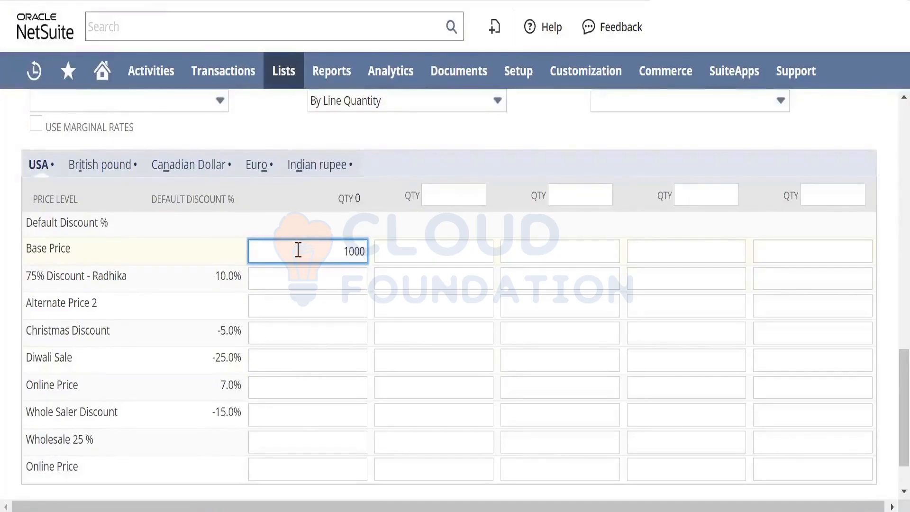
key("Tab")
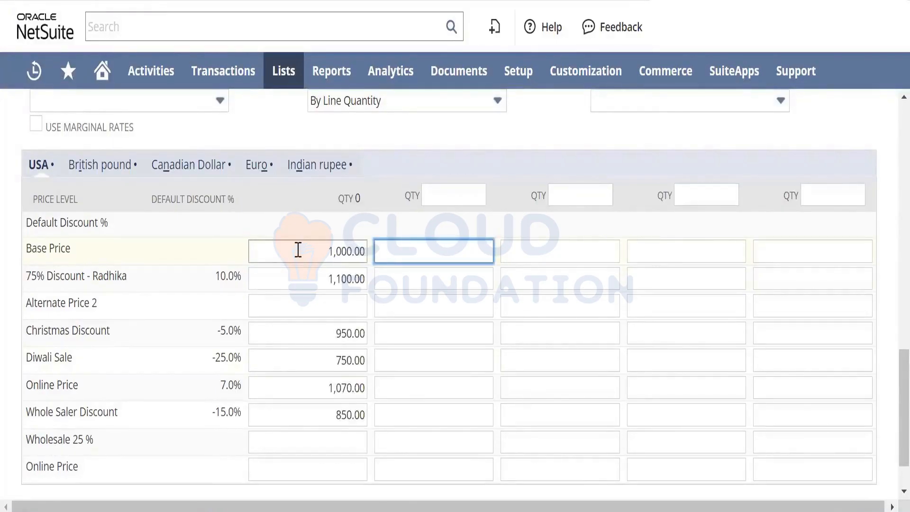
left_click(319, 278)
left_click_drag(319, 279, 378, 270)
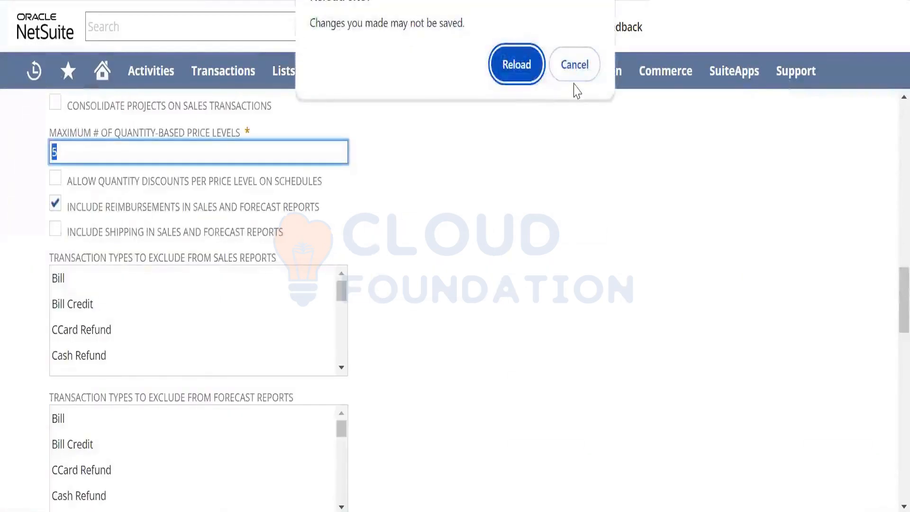
left_click(575, 67)
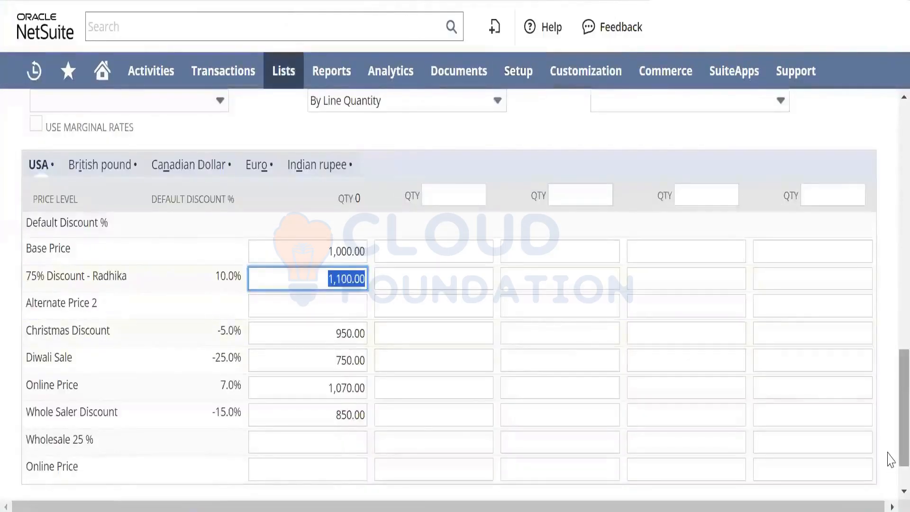
- Set the four USA quantity breaks of the inventory item to 200, 300, 400 and 500
scroll(890, 464, "down", 1)
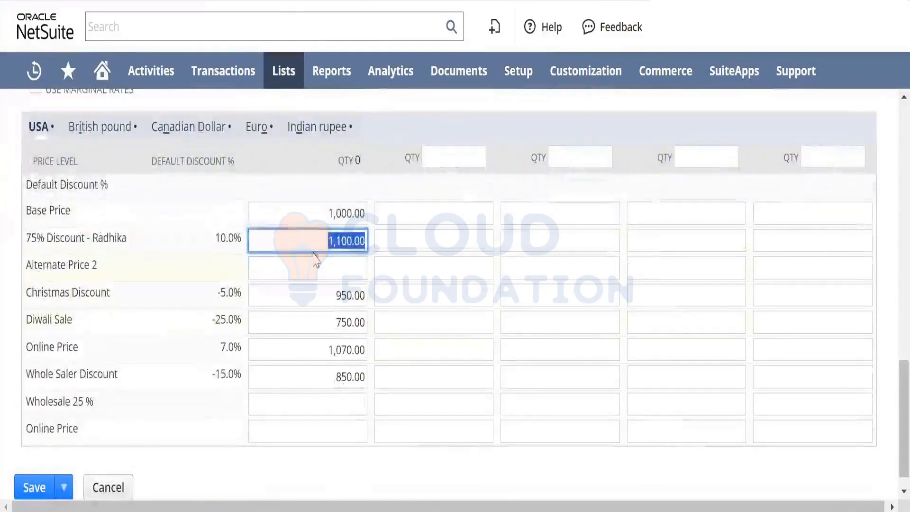
left_click(319, 215)
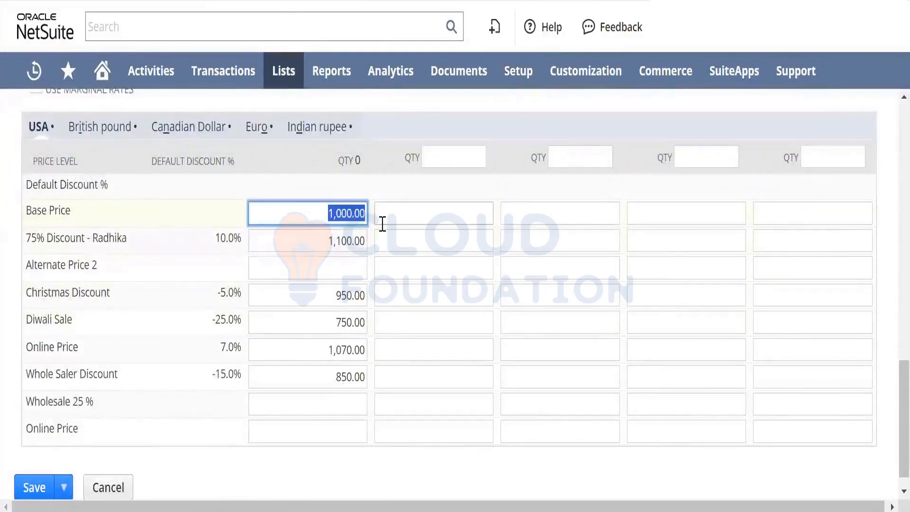
left_click(432, 215)
left_click(464, 153)
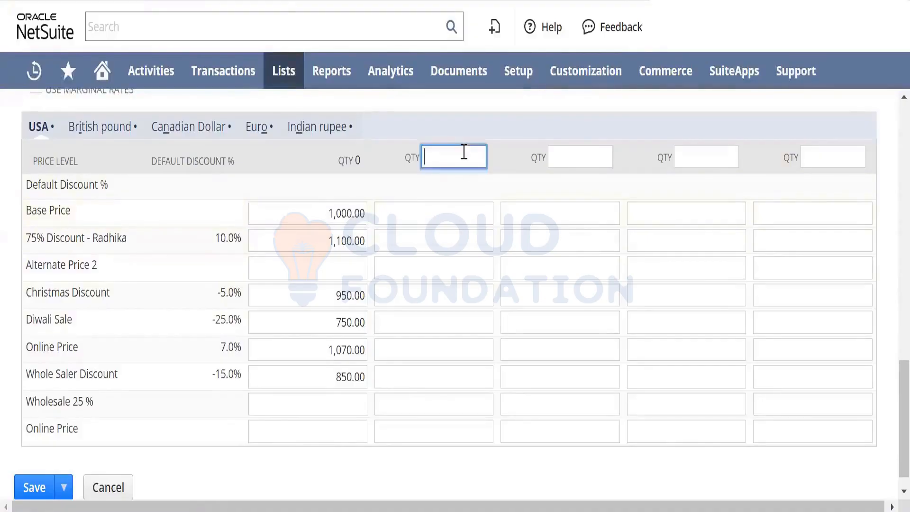
type("200")
key("Tab")
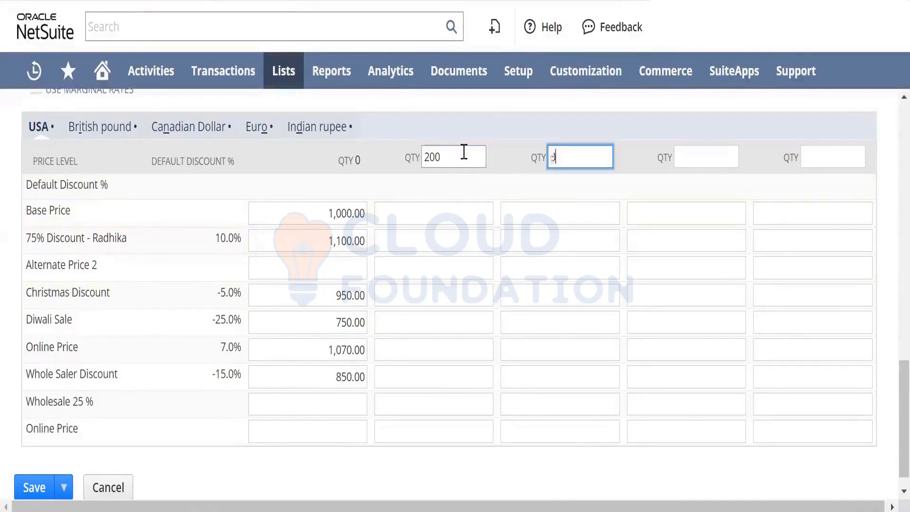
type("300")
key("Tab")
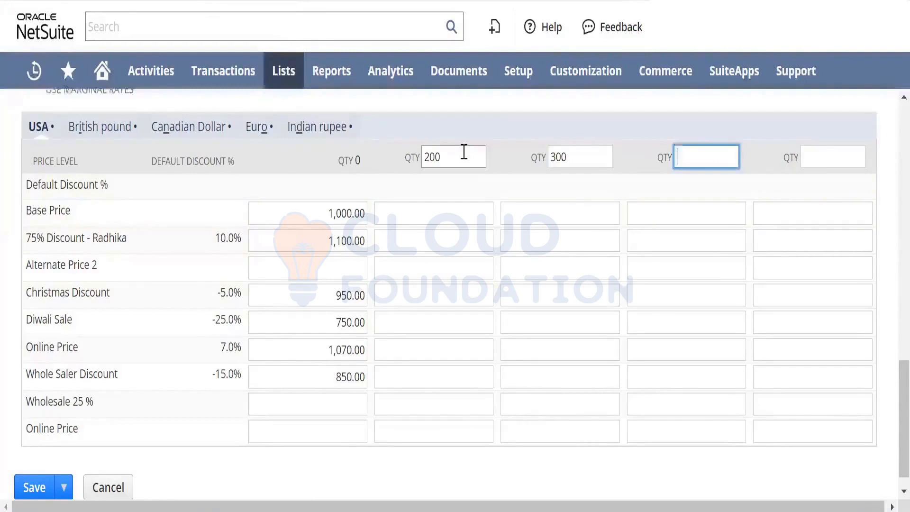
type("400")
key("Tab")
type("500")
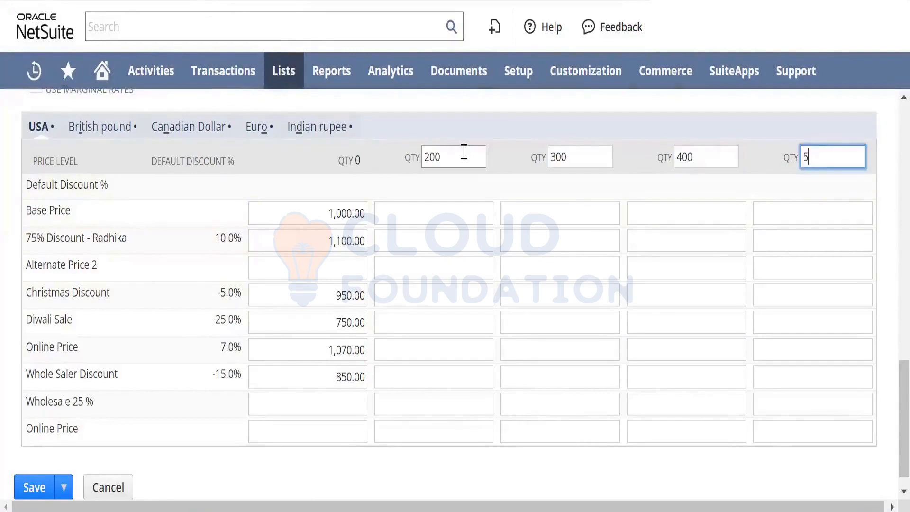
key("Tab")
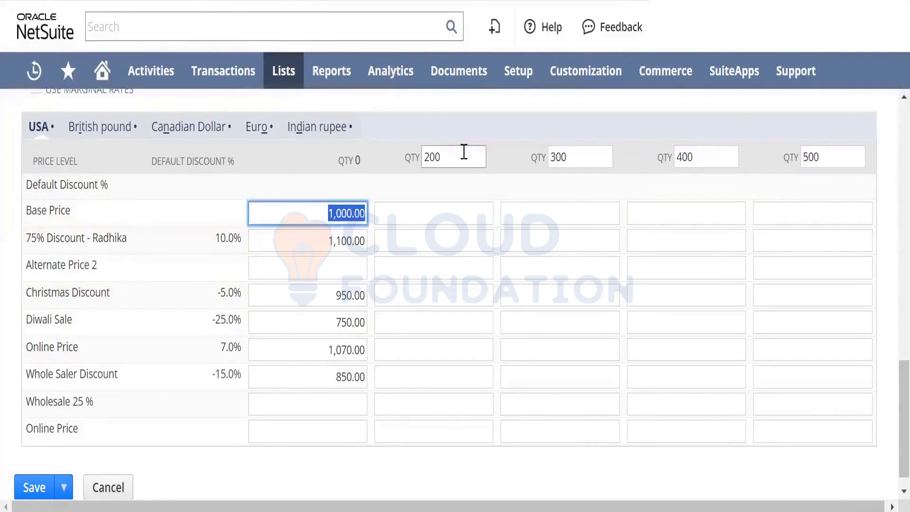
- Enter USA base prices of 990, 980, 970 and 960 for the quantity breaks 200, 300, 400 and 500
left_click(463, 207)
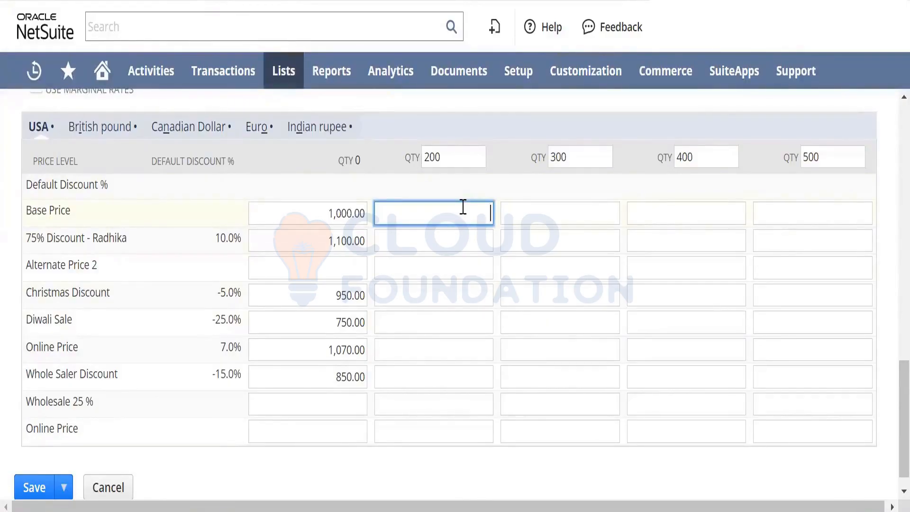
type("990")
key("Tab")
type("98")
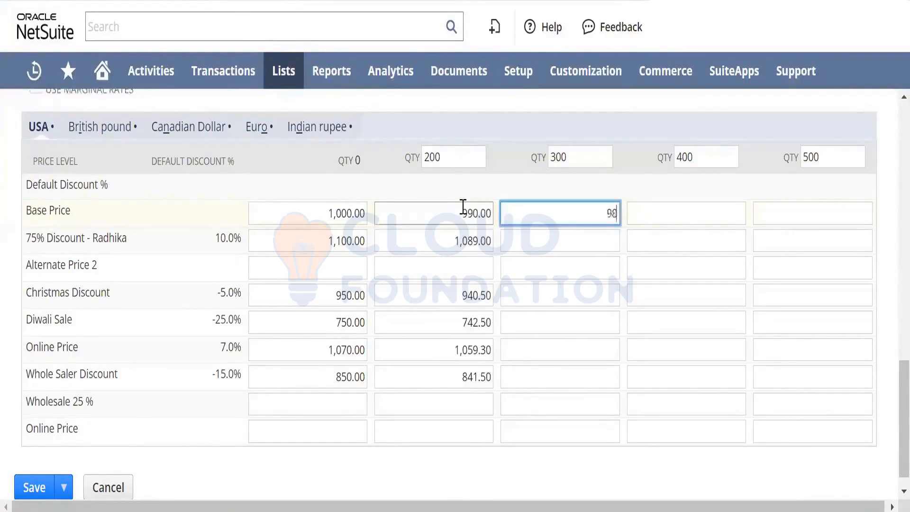
type("0")
key("Tab")
key("Tab")
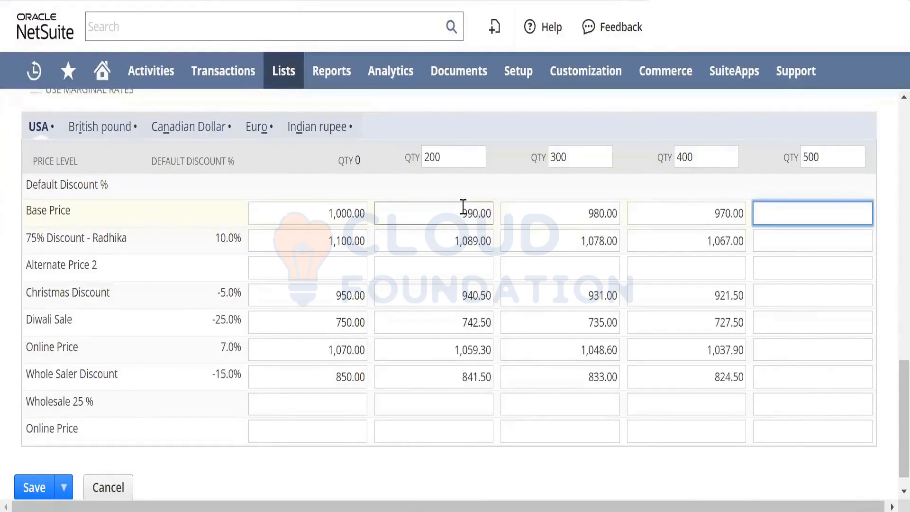
key("Tab")
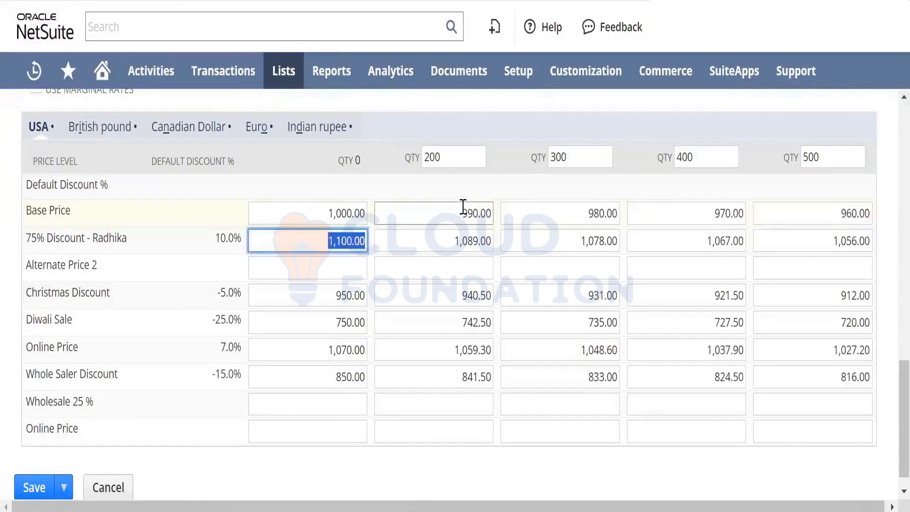
- Examine how the USA base price and the 75% Discount and Christmas Discount levels apply at quantity 0 and quantity 200
left_click(465, 158)
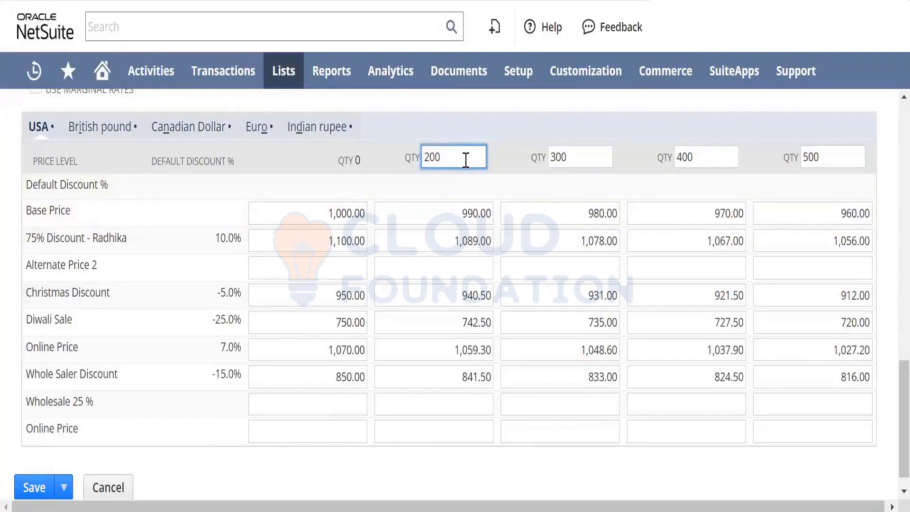
left_click(468, 211)
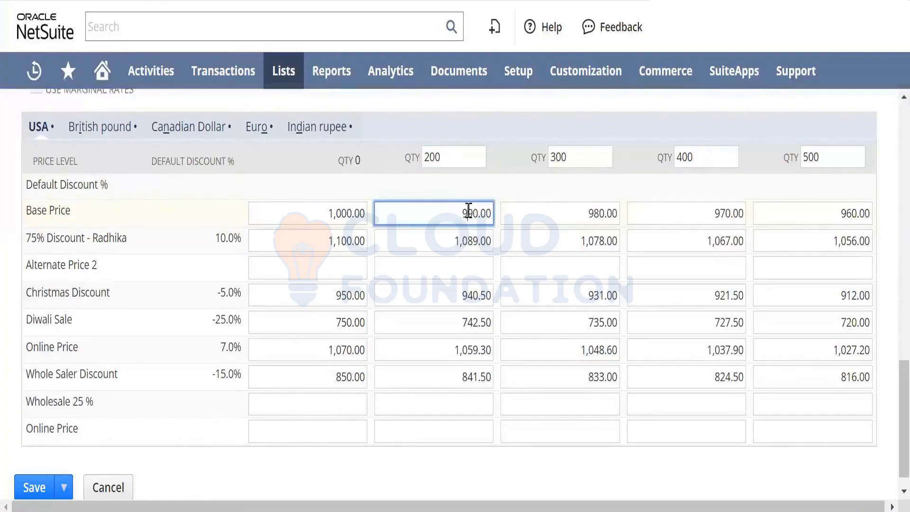
left_click(334, 214)
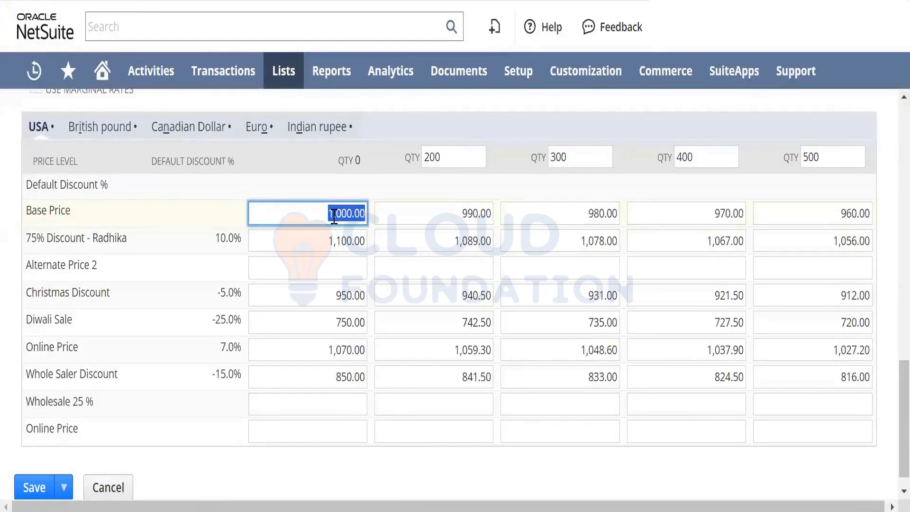
left_click(398, 251)
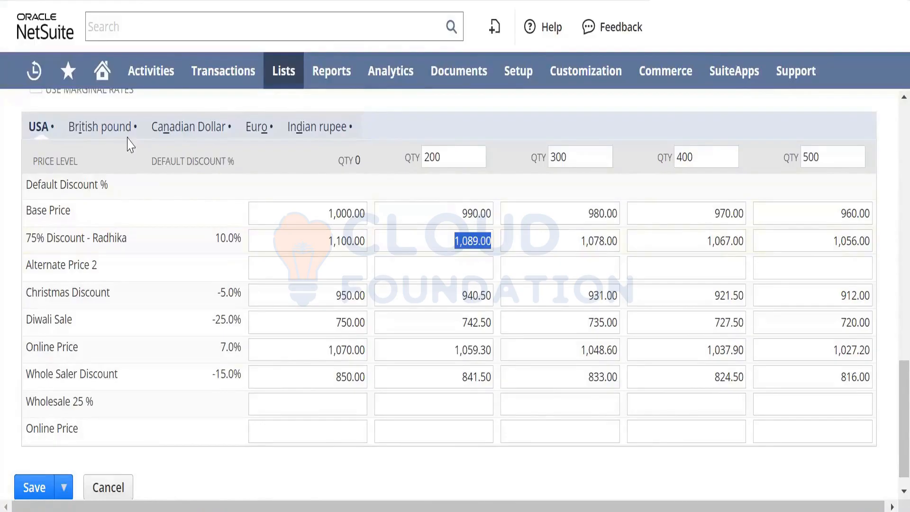
left_click_drag(118, 293, 24, 290)
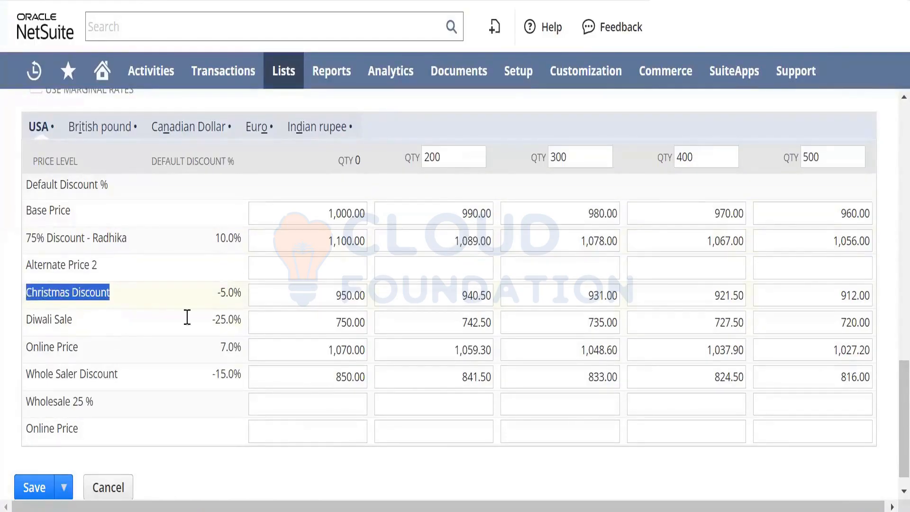
double_click(445, 152)
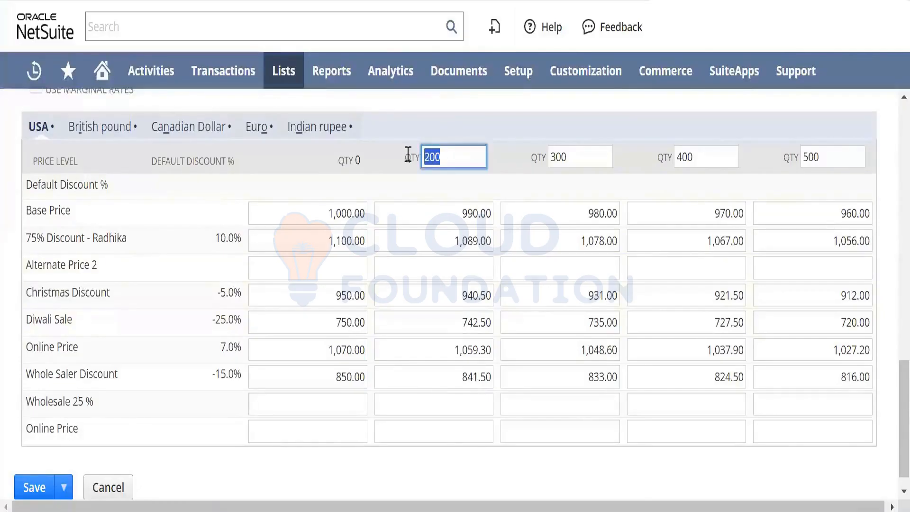
left_click_drag(458, 295, 496, 308)
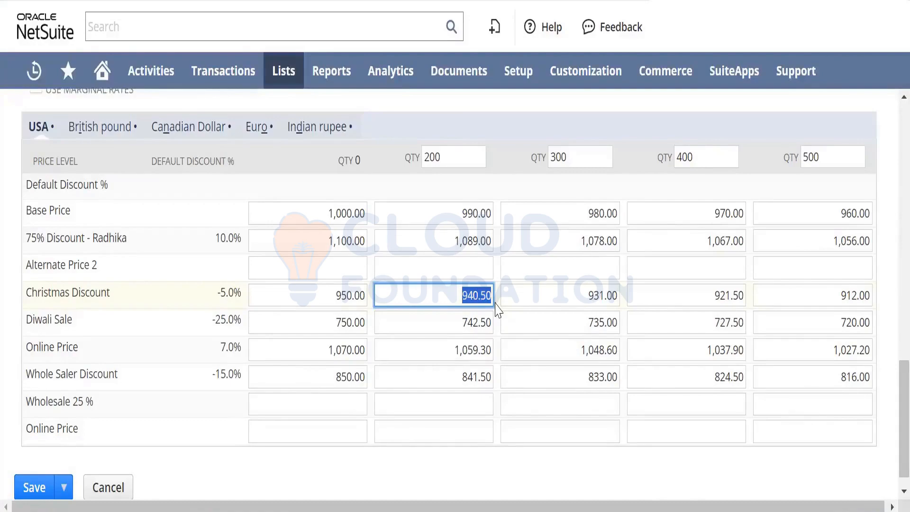
left_click(526, 120)
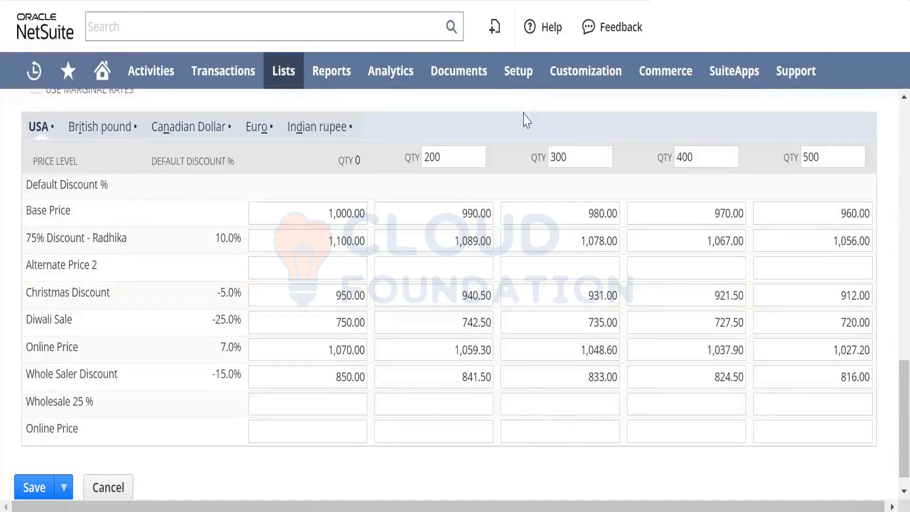
left_click(347, 213)
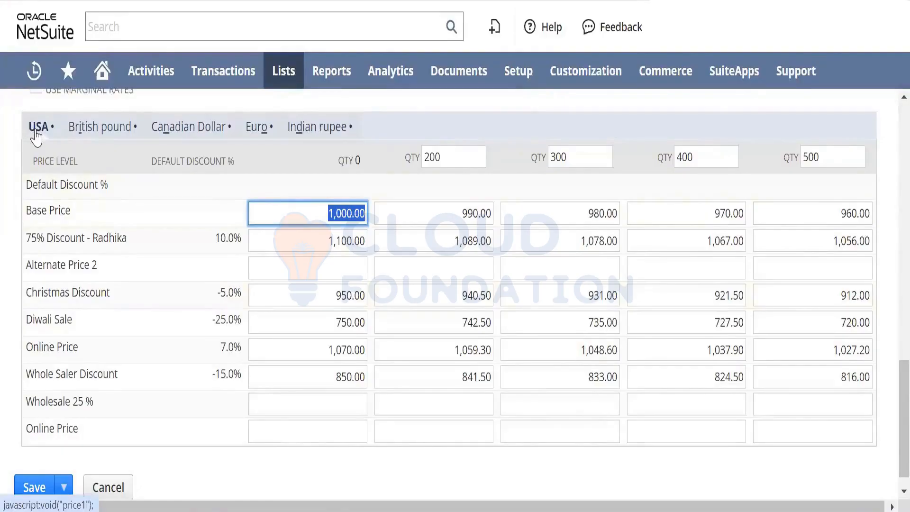
- Enter British pound base prices of 800, 790, 780, 760 and 750 for quantities 0, 200, 300, 400 and 500
left_click(100, 129)
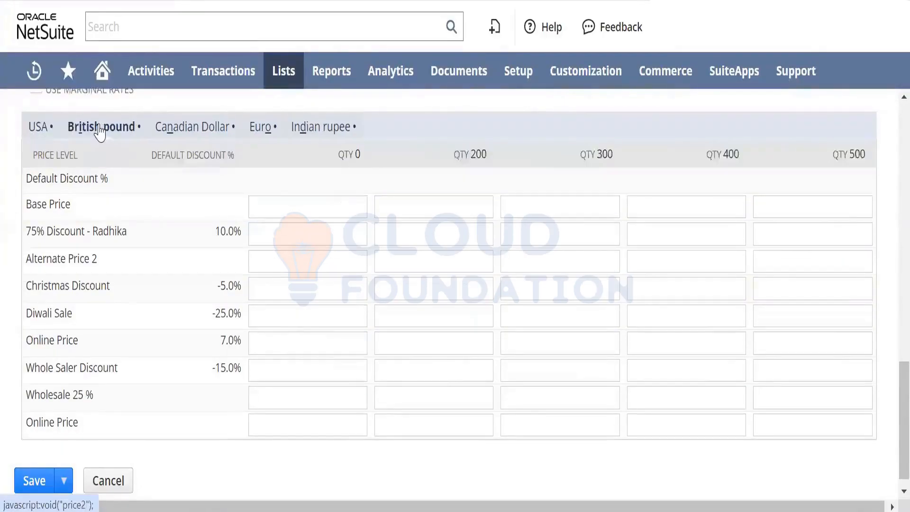
left_click(332, 205)
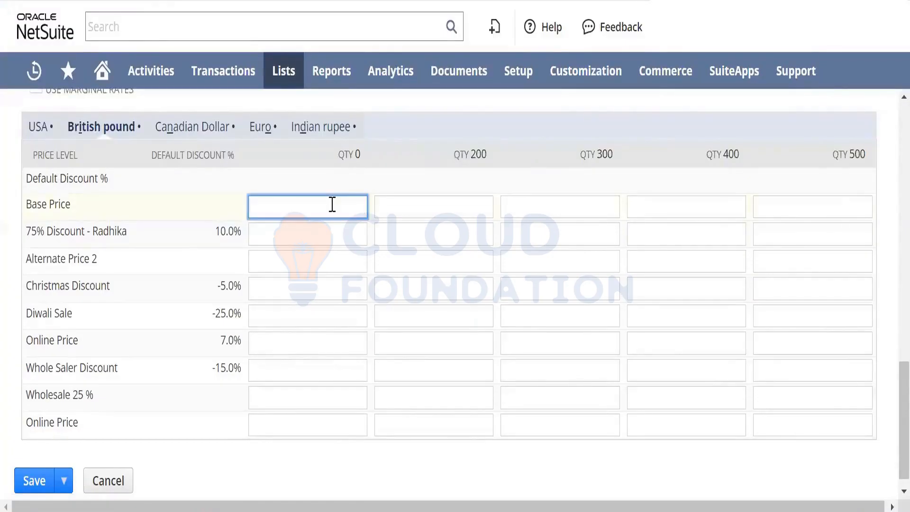
type("800")
key("Tab")
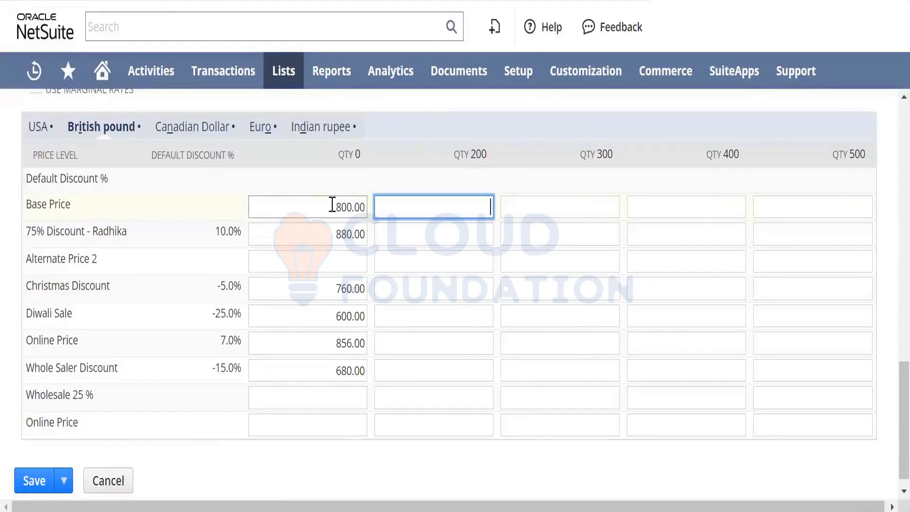
type("790")
key("Tab")
type("780")
key("Tab")
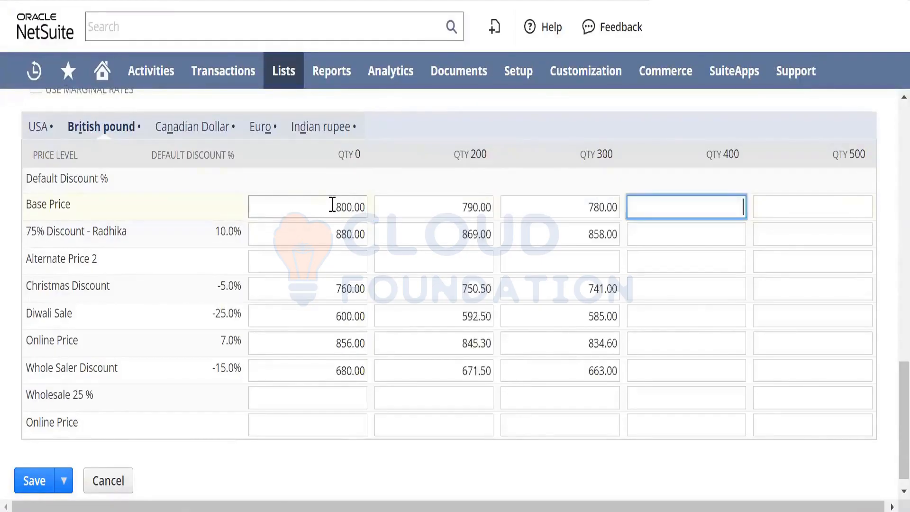
type("760")
key("Tab")
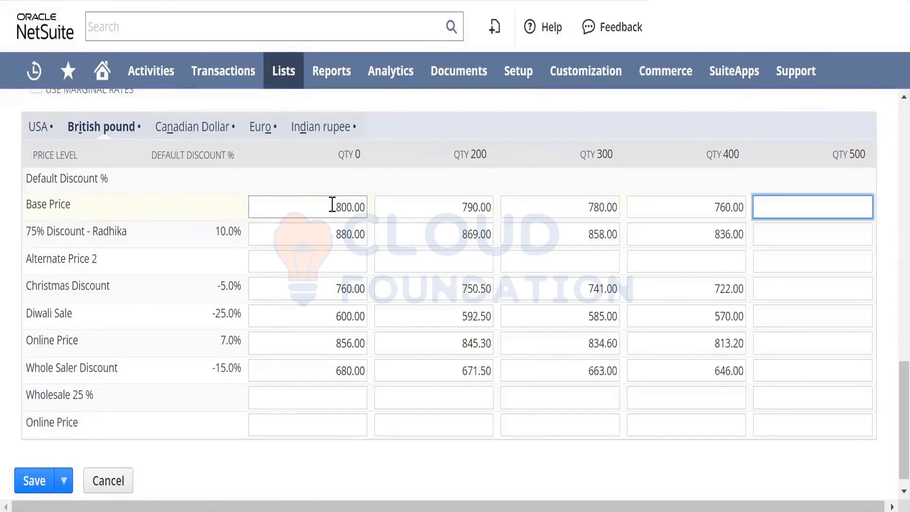
type("750")
key("Tab")
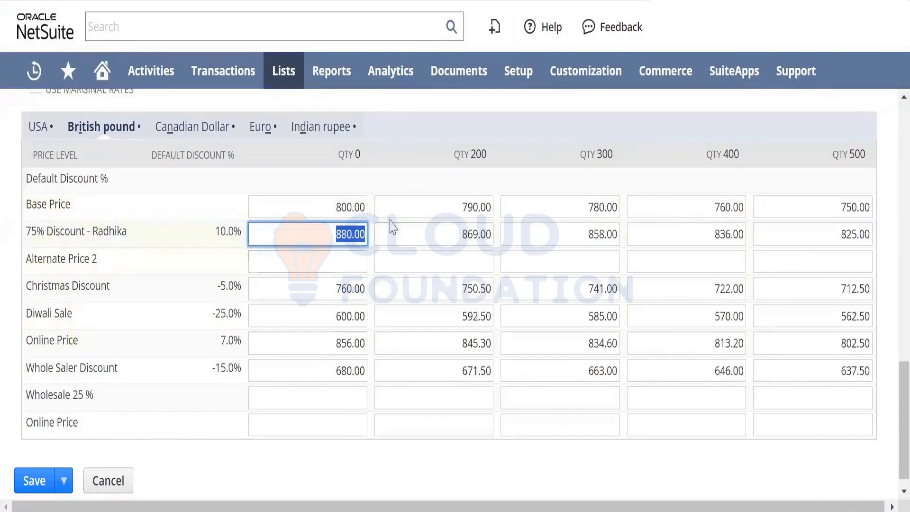
left_click(335, 207)
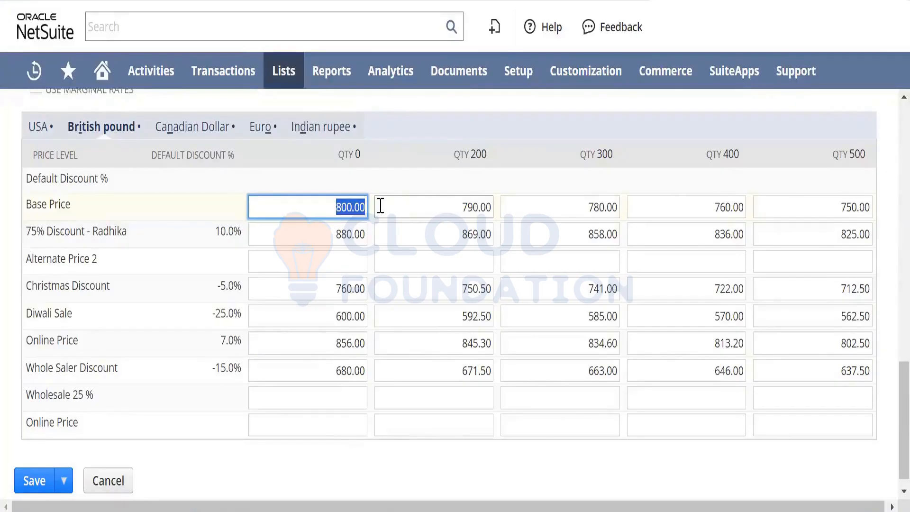
- Enter a Canadian Dollar base price of 700 for quantity 0
left_click(203, 130)
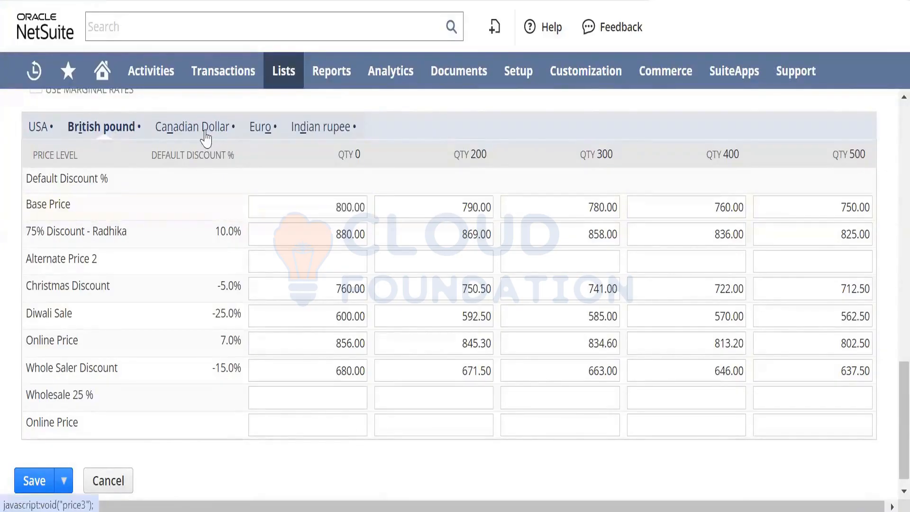
left_click(265, 199)
type("700")
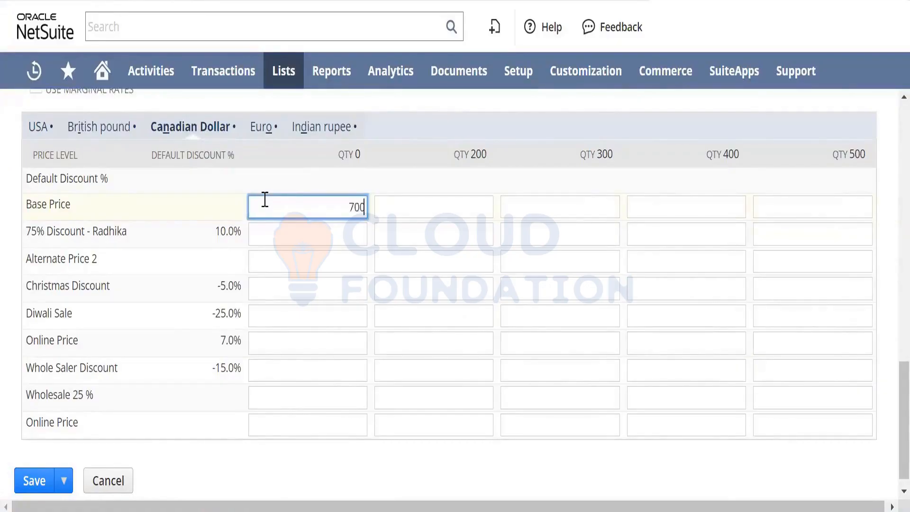
key("Tab")
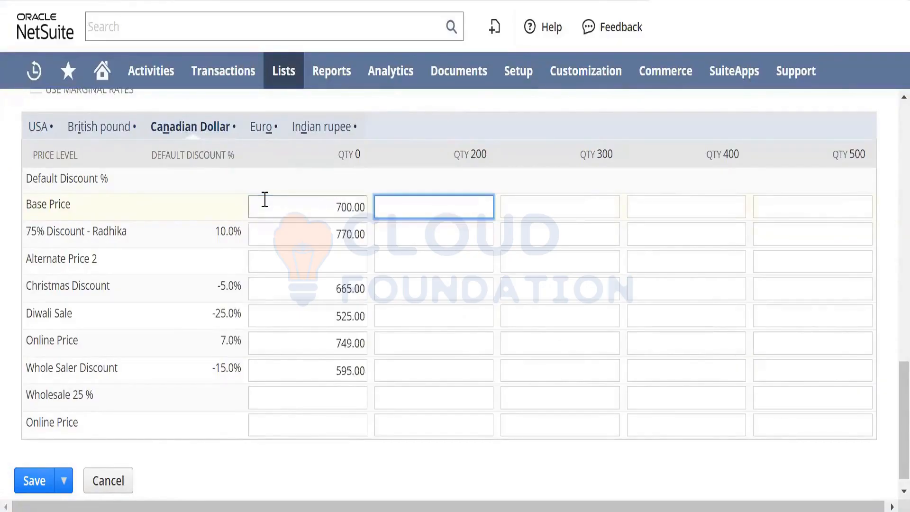
- Compare the first quantity break in the Canadian Dollar price grid with the one defined in the USA grid
triple_click(482, 168)
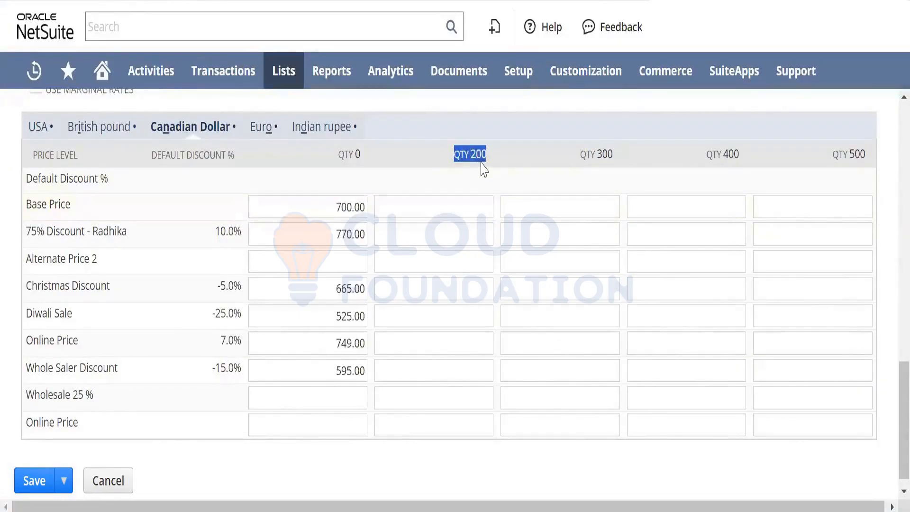
left_click(42, 128)
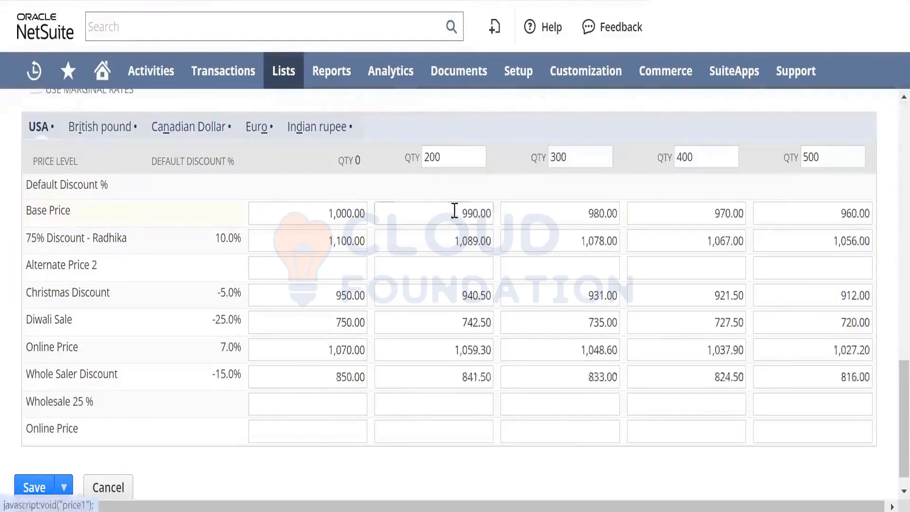
left_click_drag(451, 154, 412, 154)
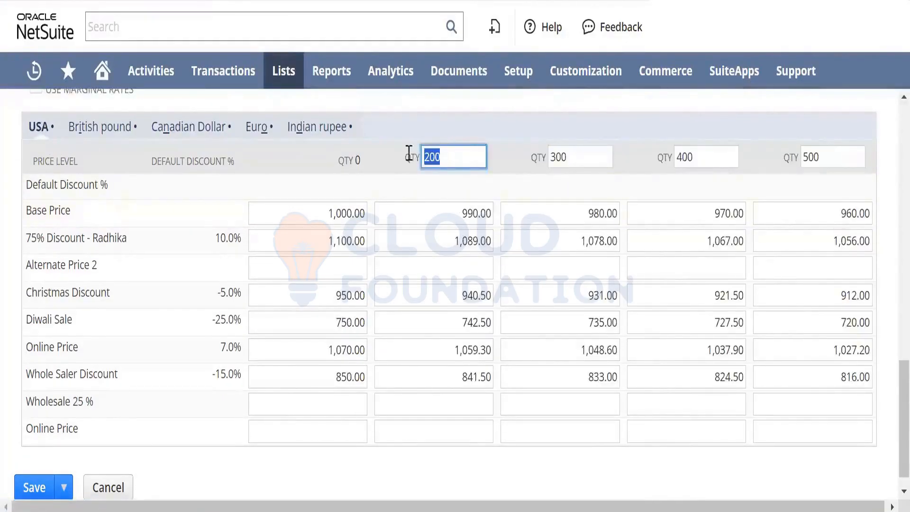
left_click(221, 127)
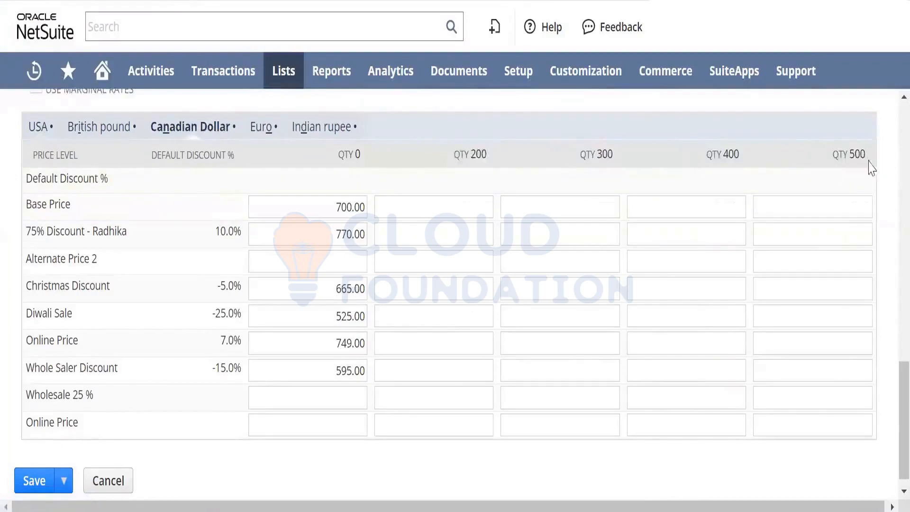
- Enter a Euro base price of 700 for quantity 0, and return to the sales preferences on the accounting preferences page
left_click(268, 133)
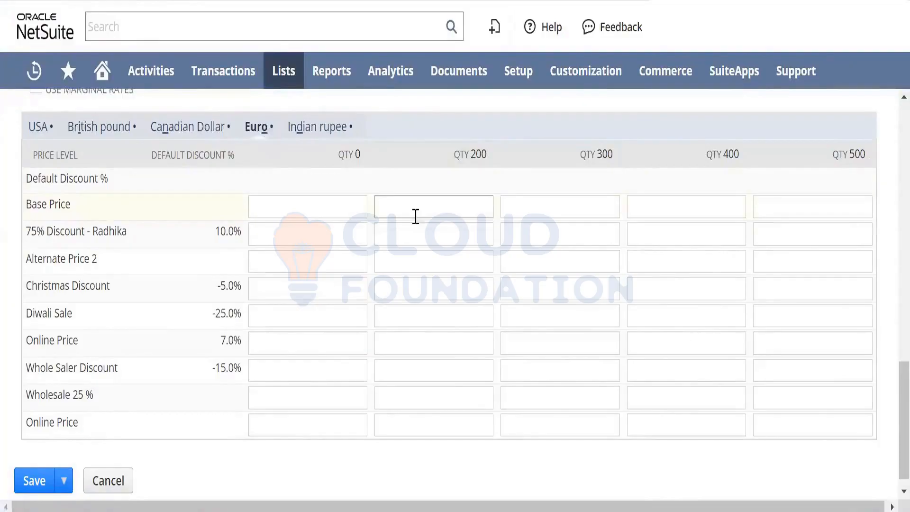
left_click(362, 213)
type("700")
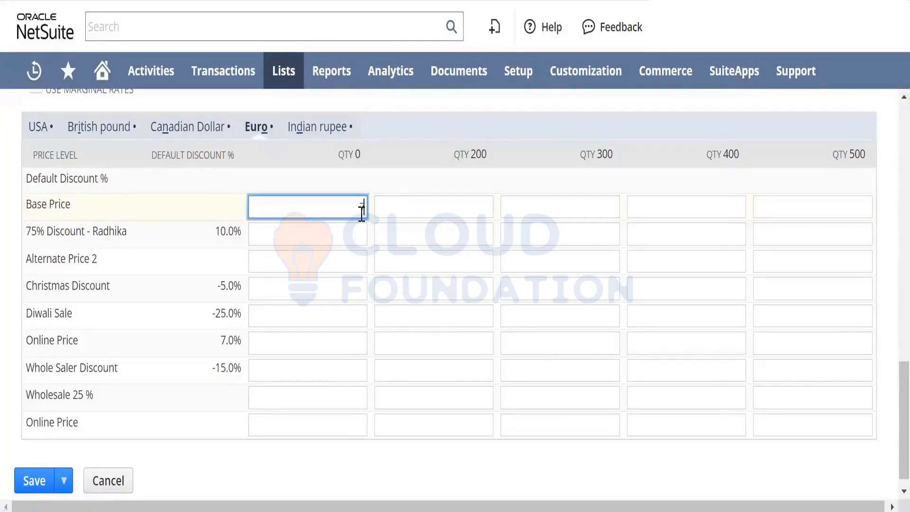
key("Tab")
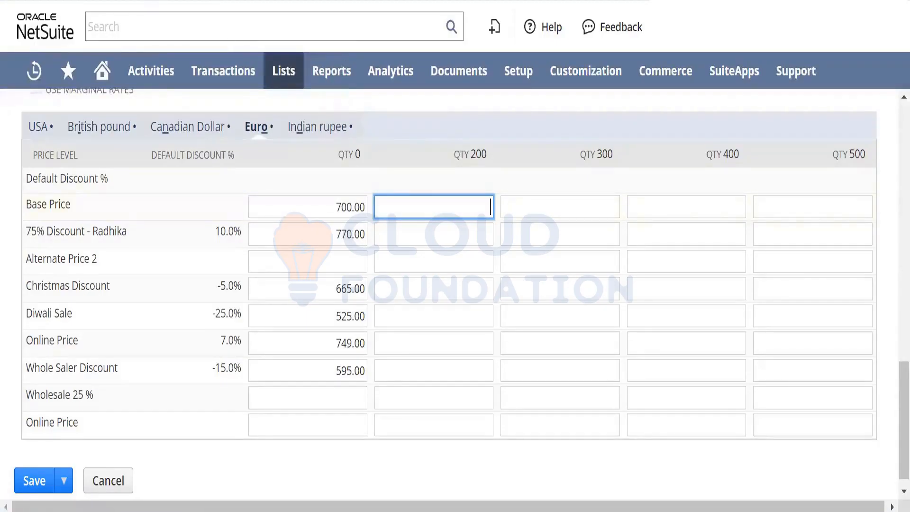
left_click(213, 1)
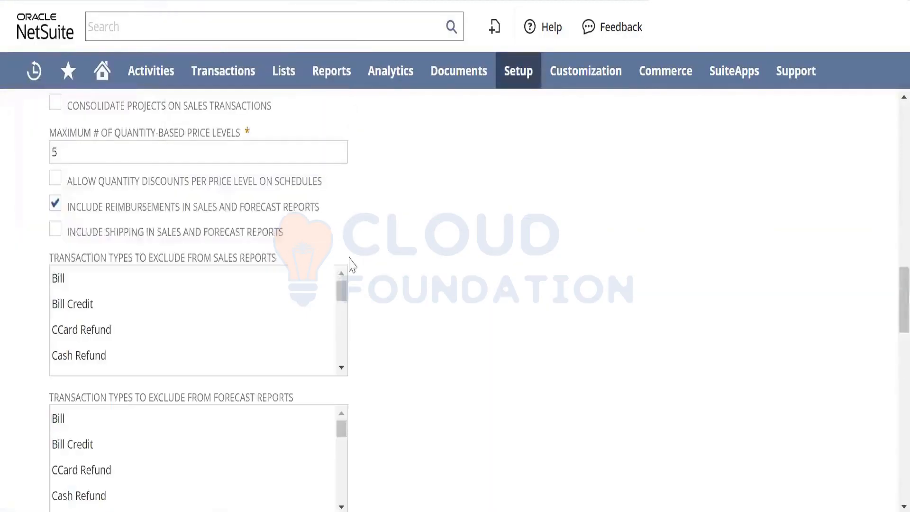
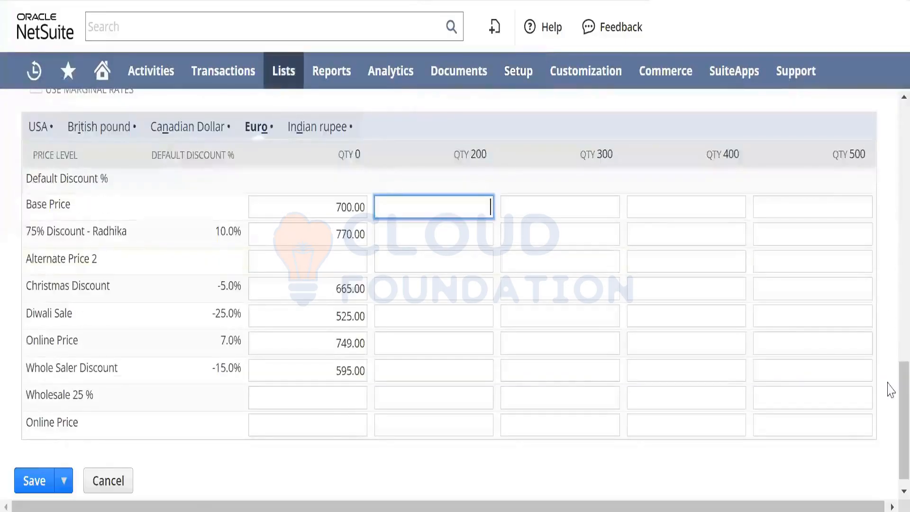
- Assign the Test Shcedule quantity pricing schedule to the item and review the quantity breaks in the Euro price grid
scroll(891, 395, "up", 5)
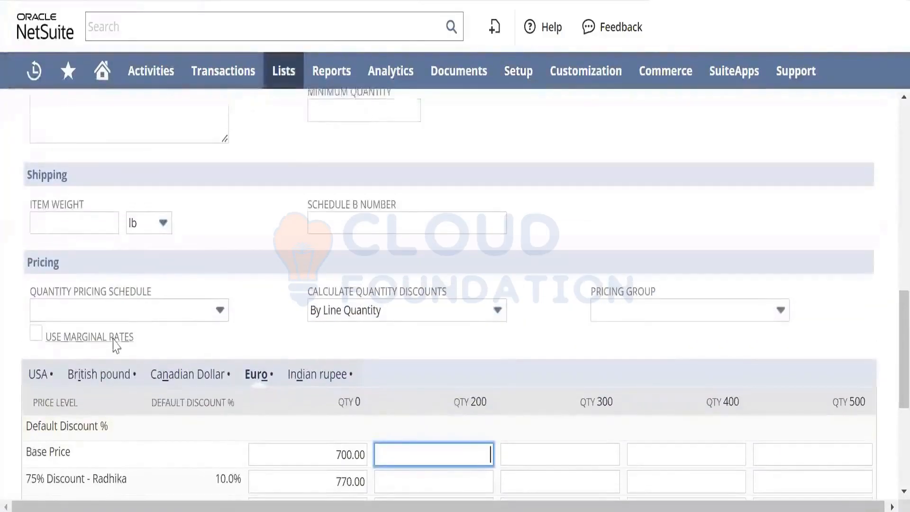
left_click(135, 313)
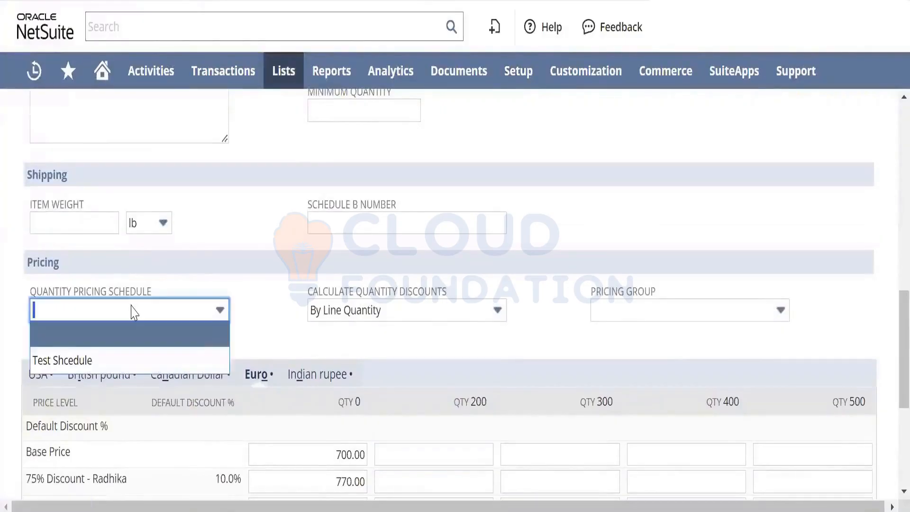
left_click(101, 360)
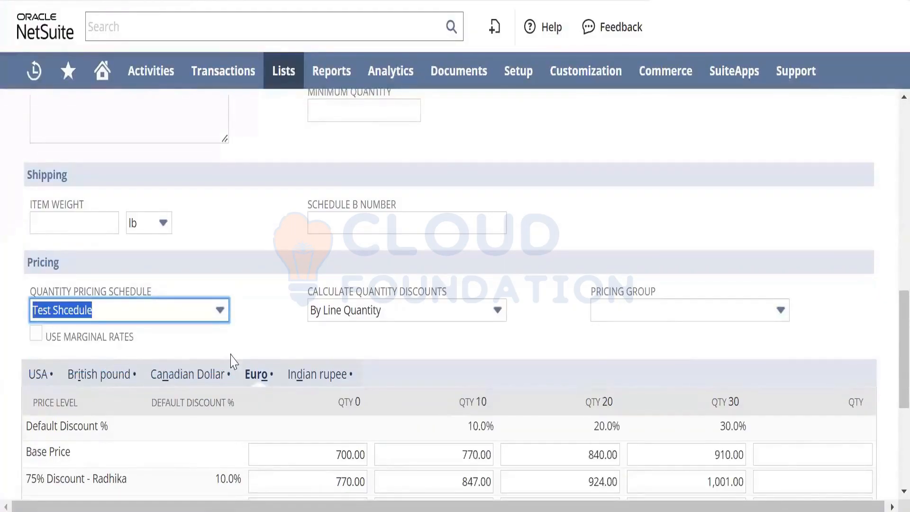
scroll(890, 352, "down", 3)
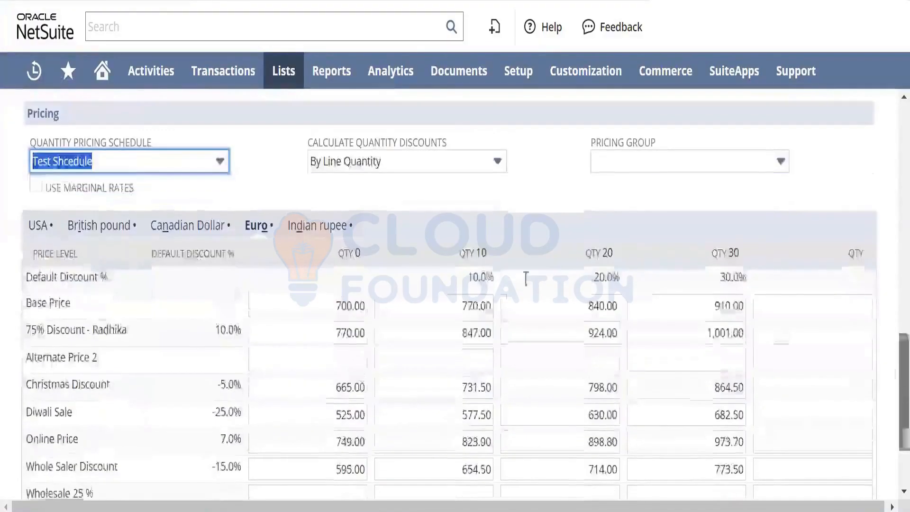
left_click(468, 256)
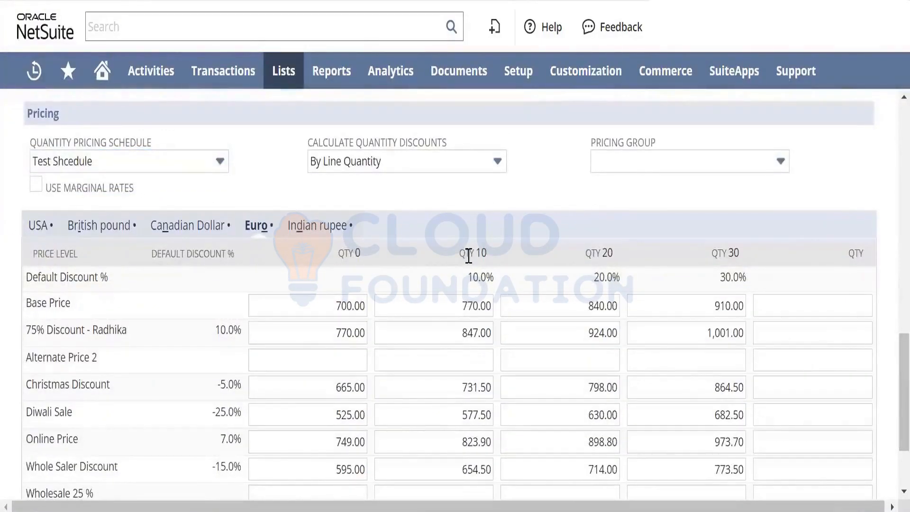
- Clear the item's quantity pricing schedule and select Test Shcedule again
left_click(185, 165)
key("BackSpace")
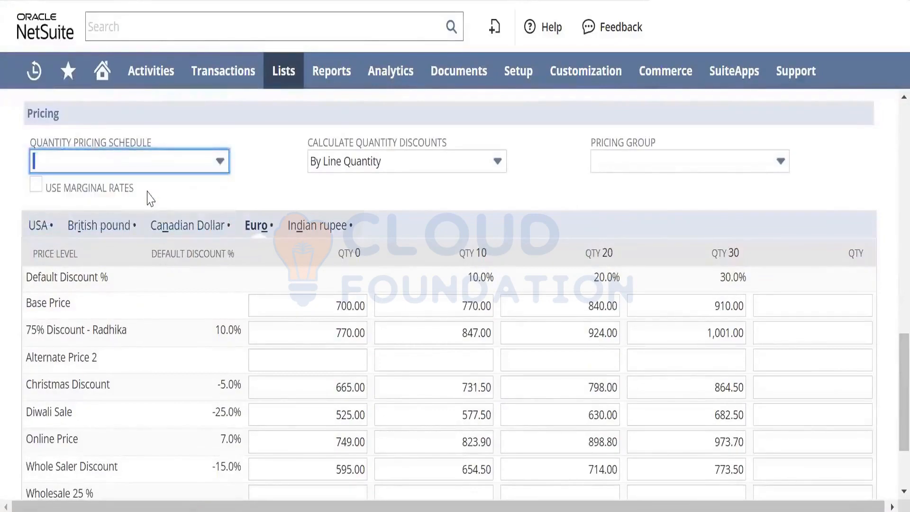
key("Tab")
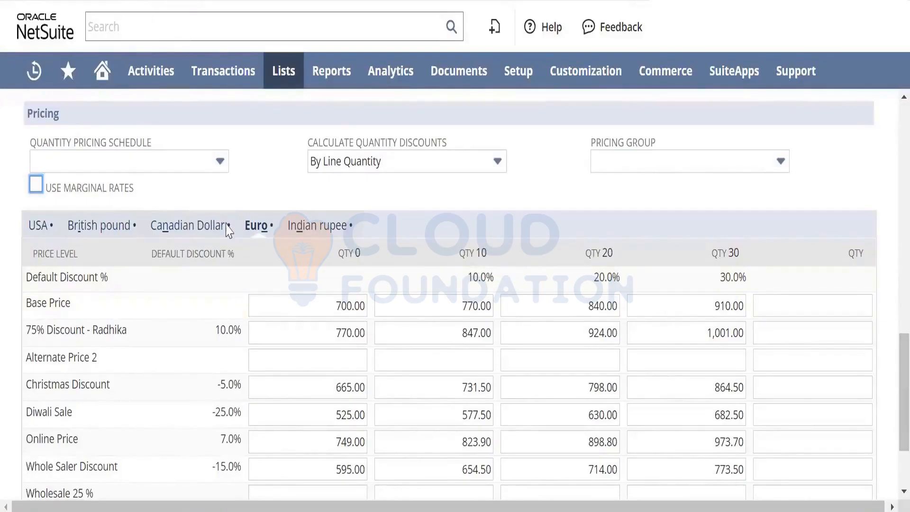
left_click(82, 166)
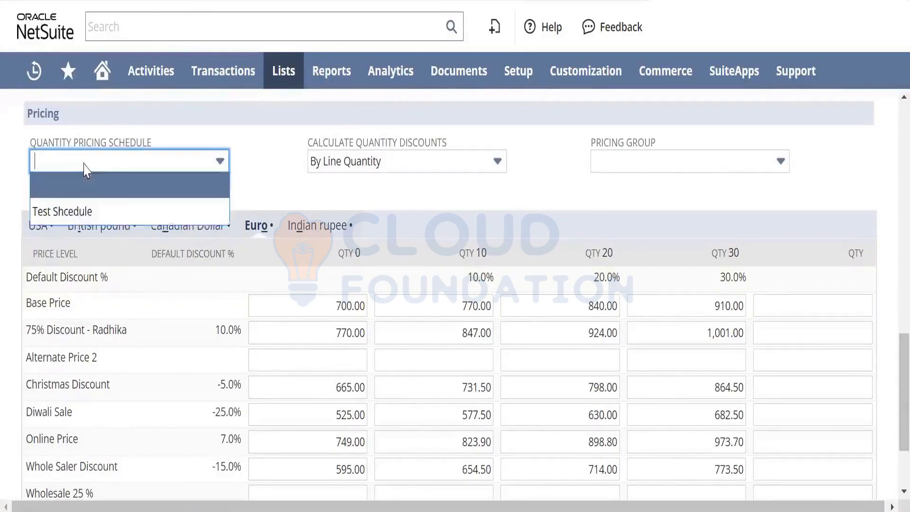
left_click(95, 212)
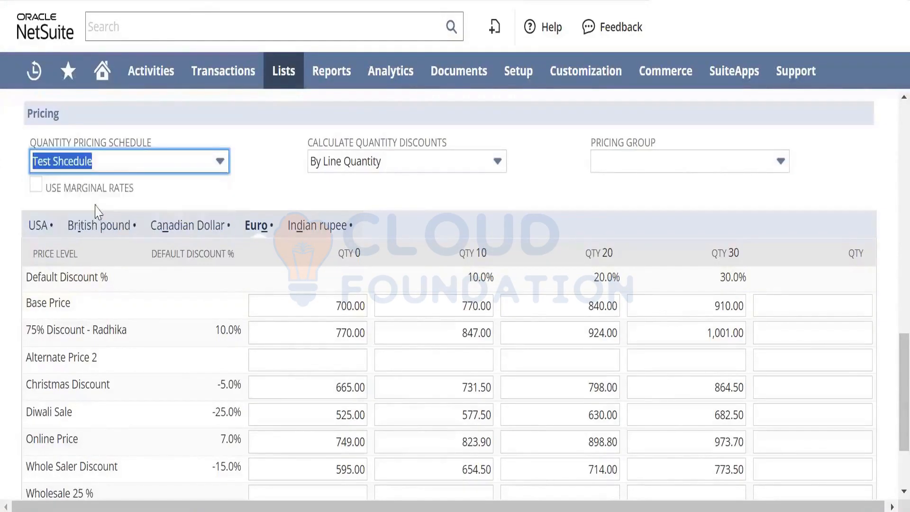
left_click(307, 198)
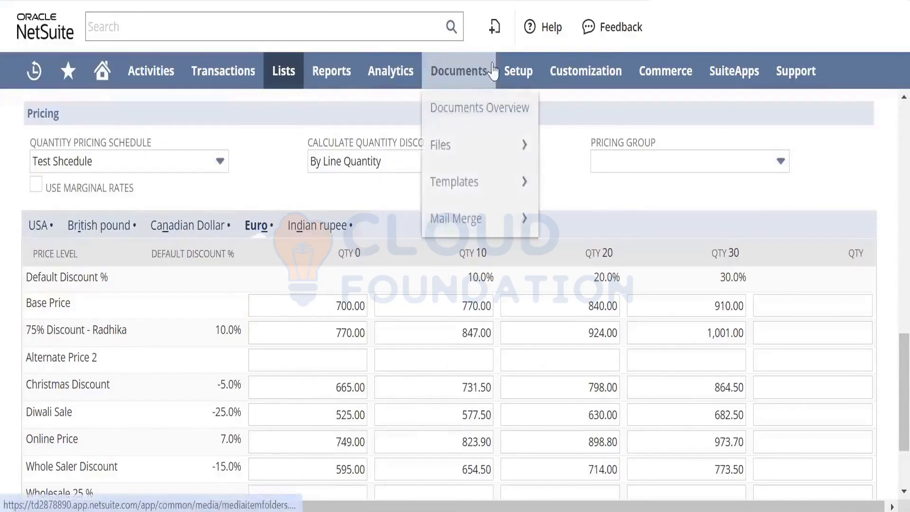
- Open the quantity pricing schedules list in a new browser tab and view the quantity breaks and discounts of Test Shcedule
mouse_move(517, 71)
mouse_move(545, 182)
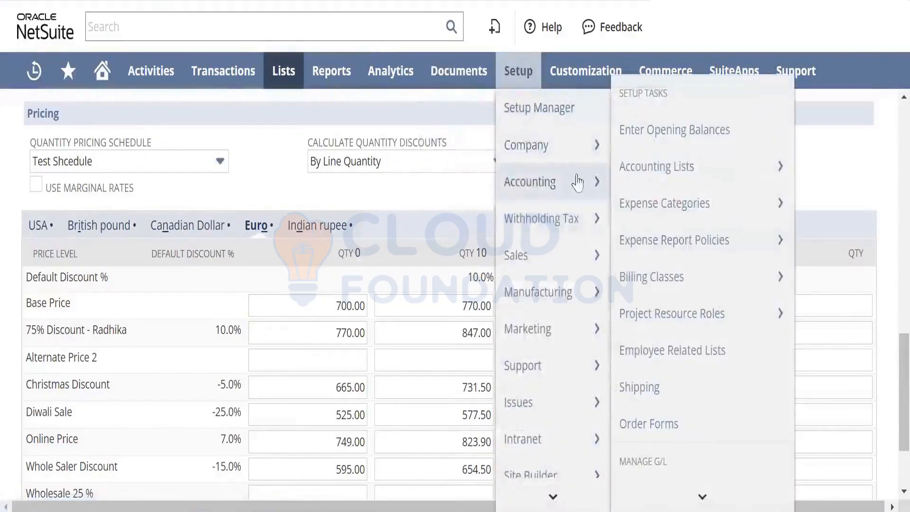
mouse_move(701, 492)
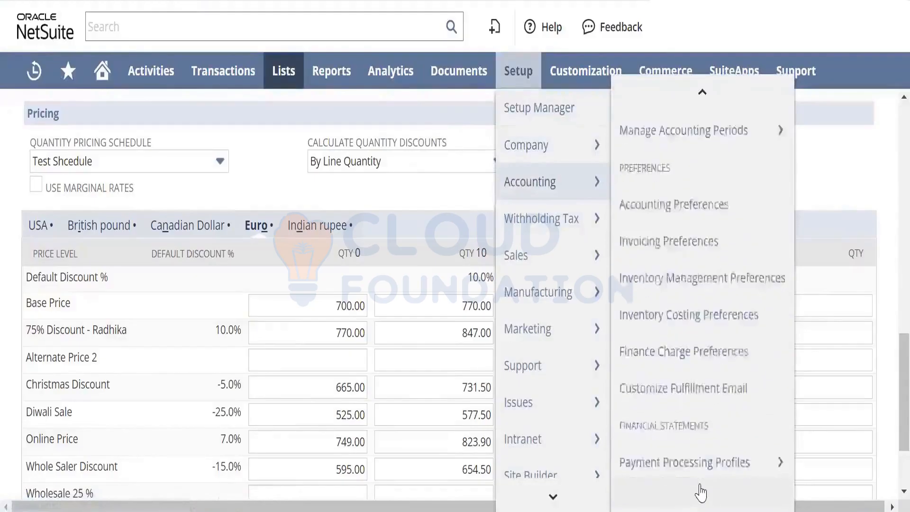
mouse_move(289, 89)
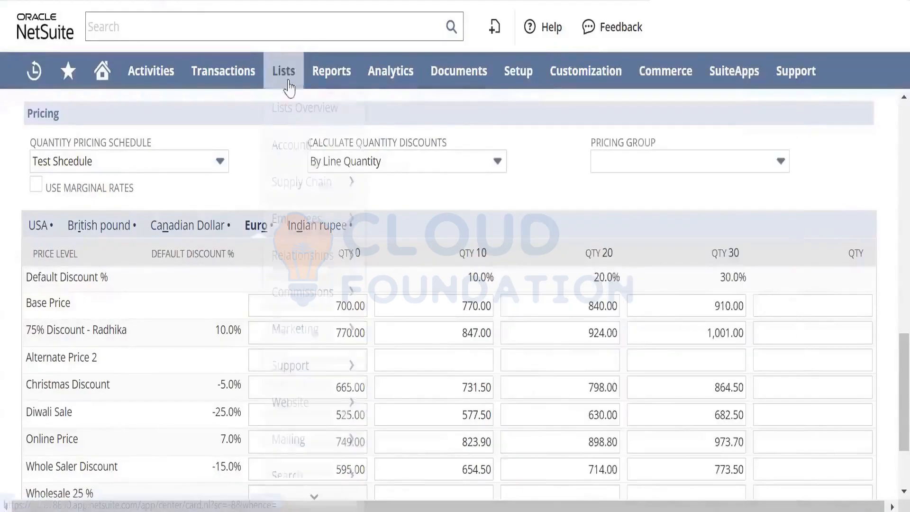
mouse_move(299, 145)
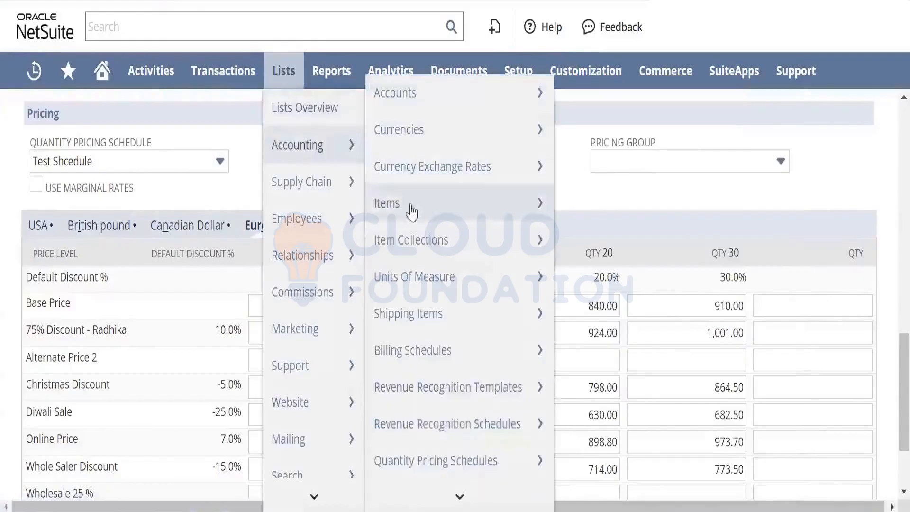
mouse_move(449, 459)
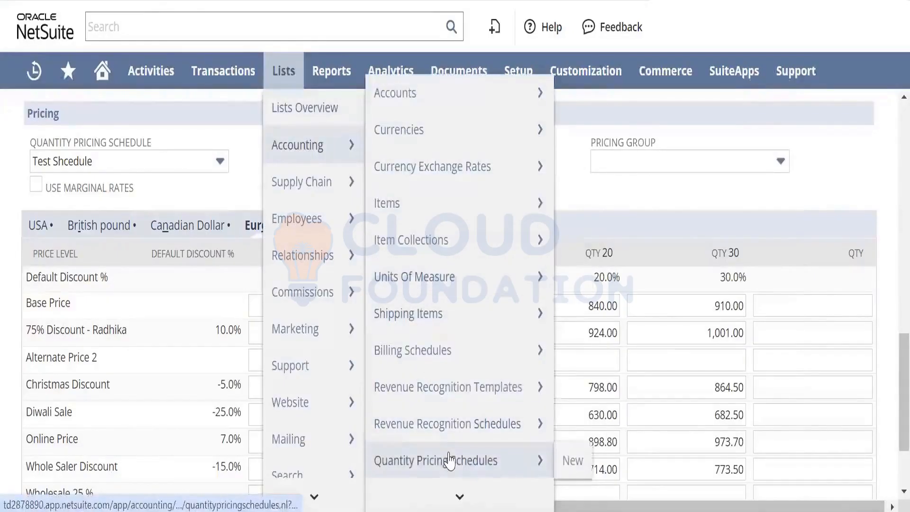
right_click(474, 462)
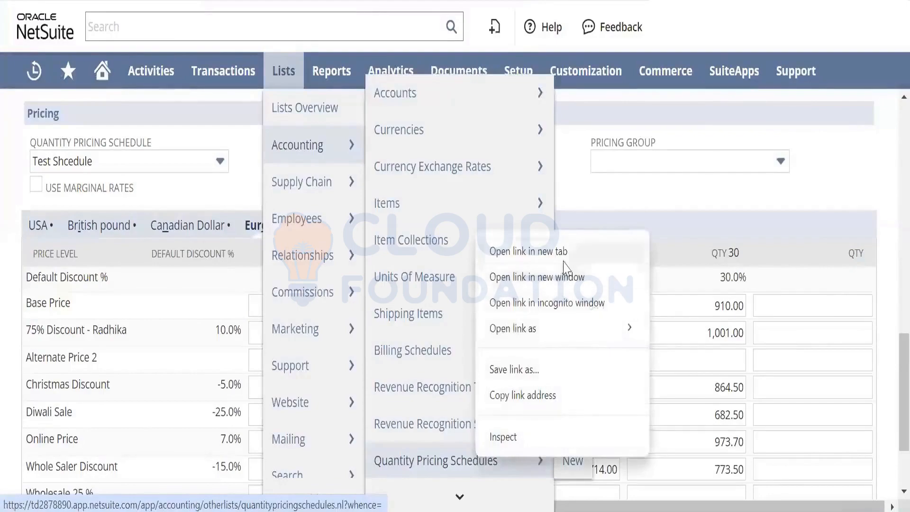
left_click(545, 251)
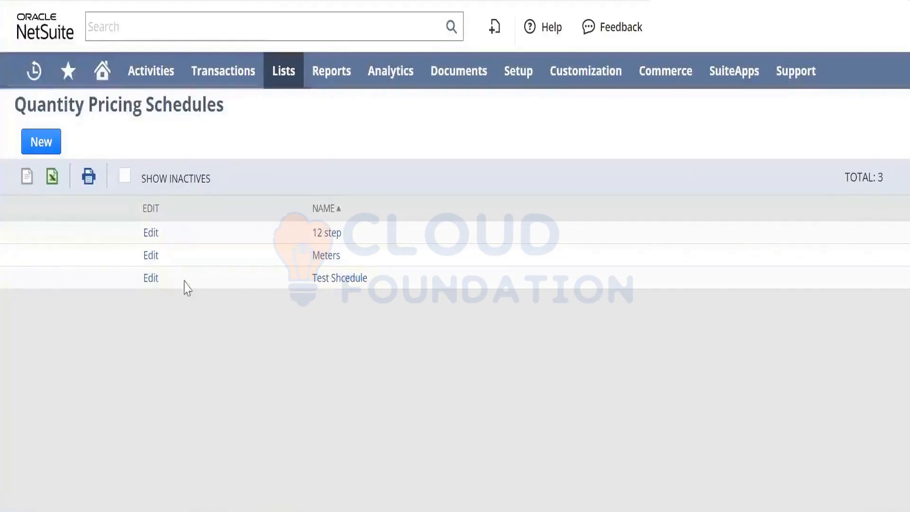
left_click(345, 286)
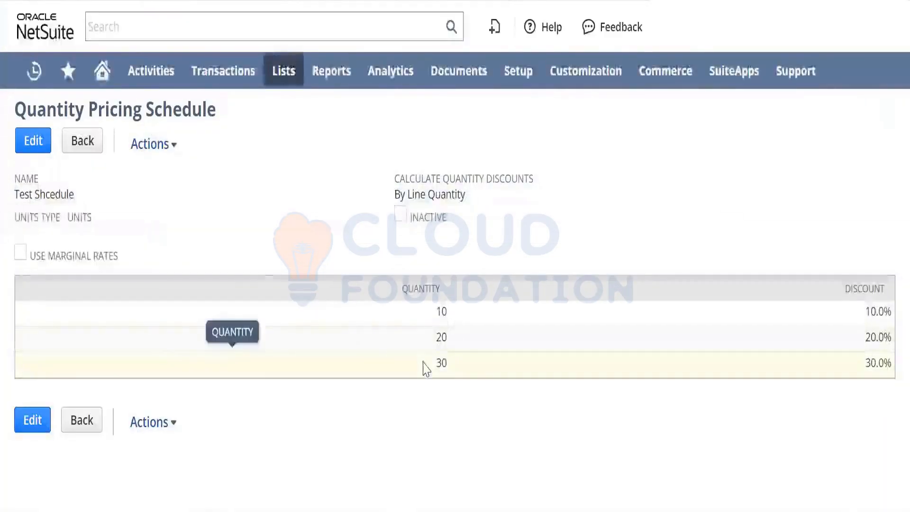
double_click(442, 312)
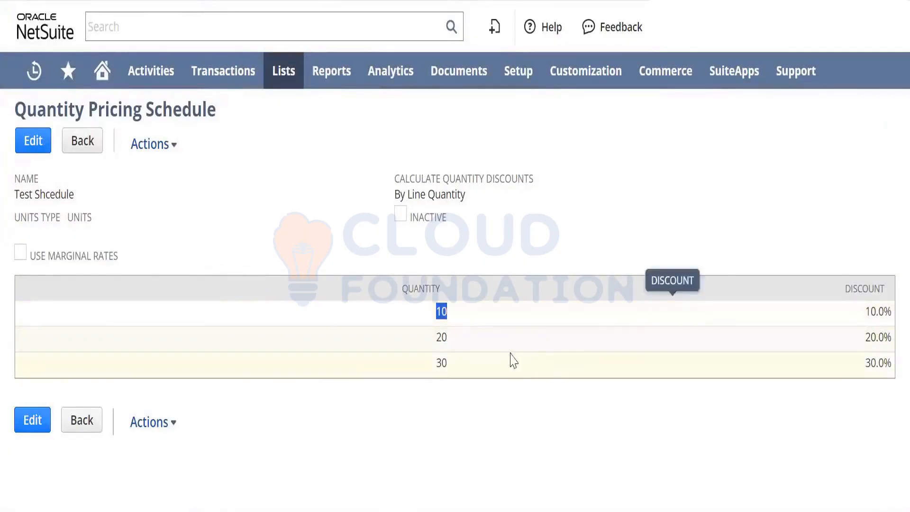
double_click(443, 338)
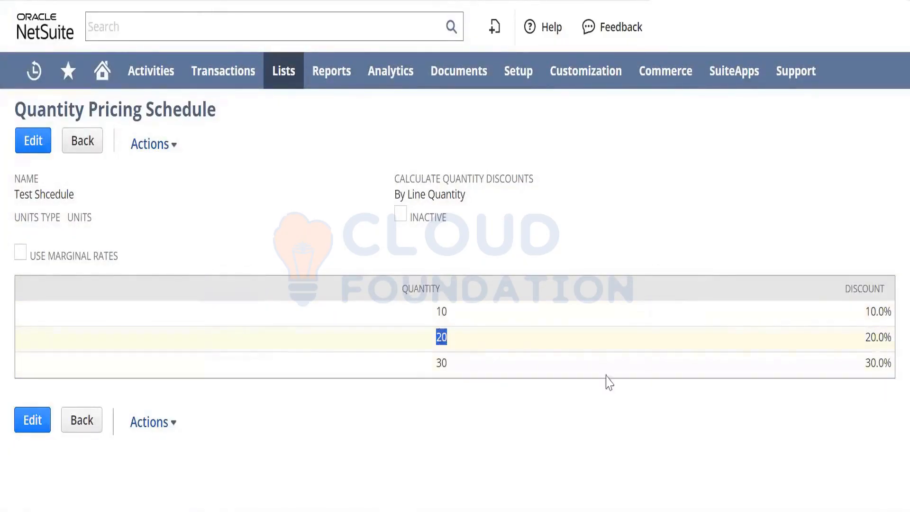
- Edit the Test Shcedule pricing schedule and add a break for quantity 40 with a 40% discount
left_click(33, 421)
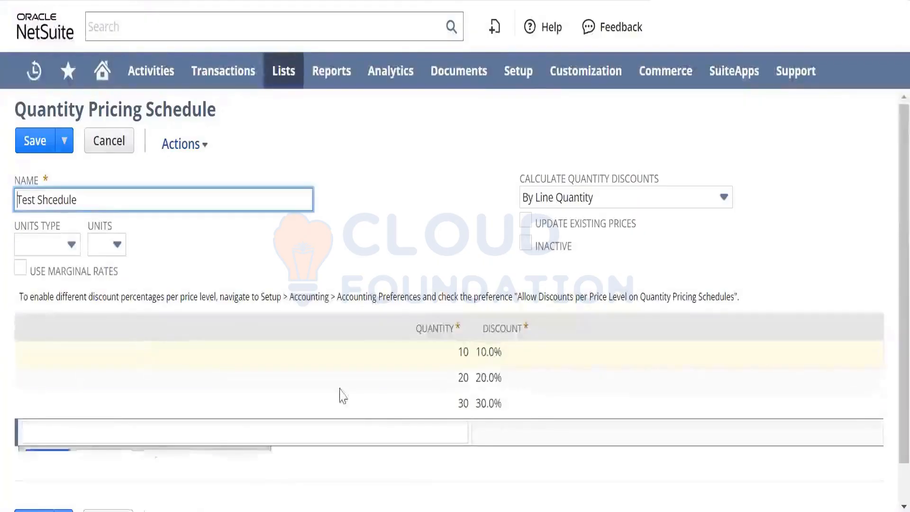
left_click(437, 428)
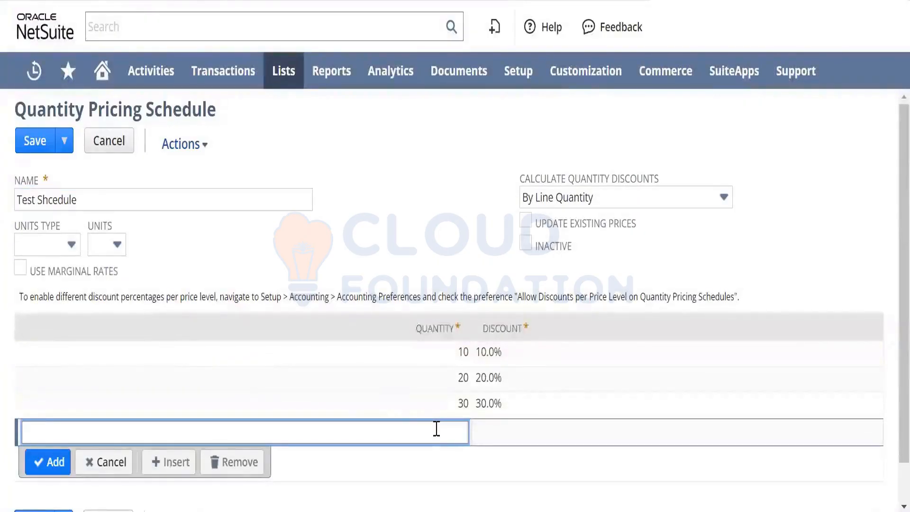
type("40")
key("Tab")
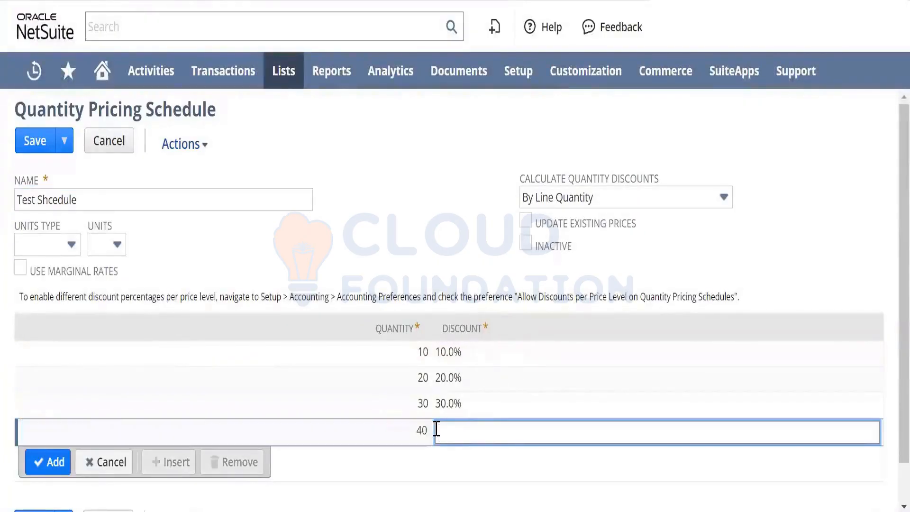
type("40")
key("Tab")
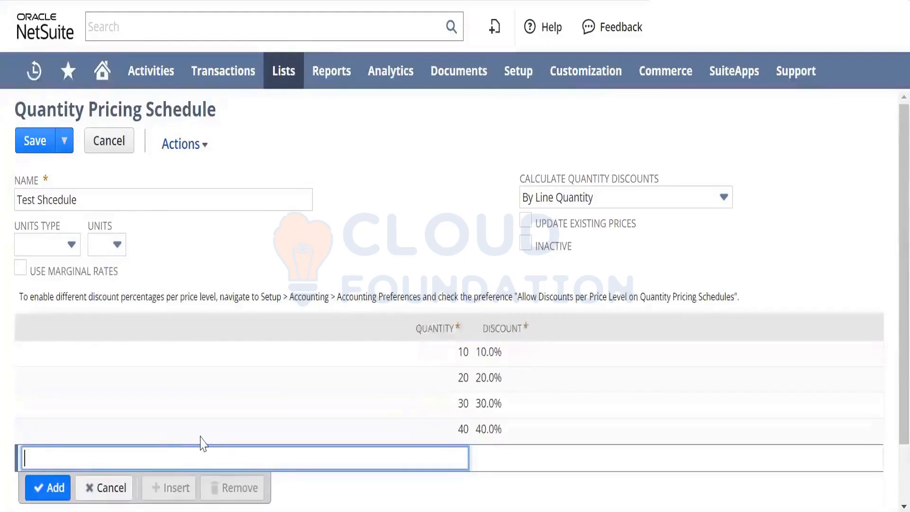
- Add a break for quantity 50 with a 50% discount and try to save the pricing schedule
type("50")
key("Tab")
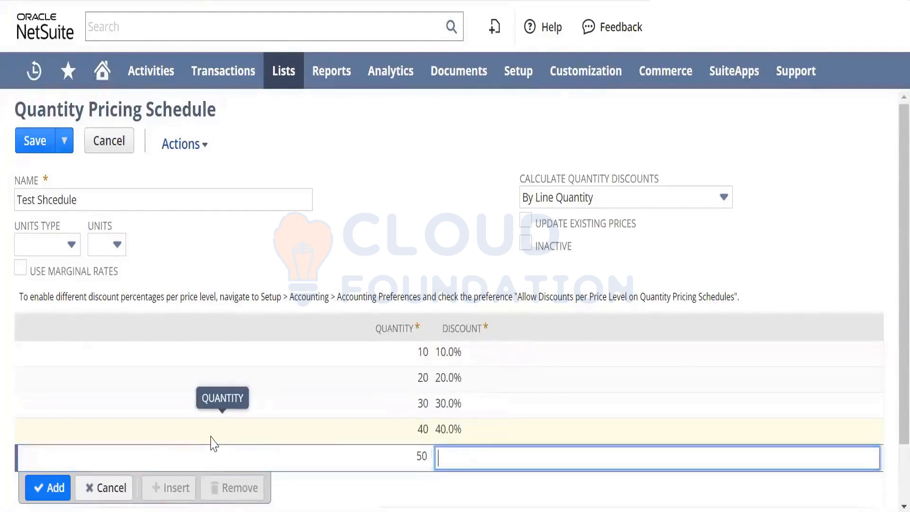
type("50")
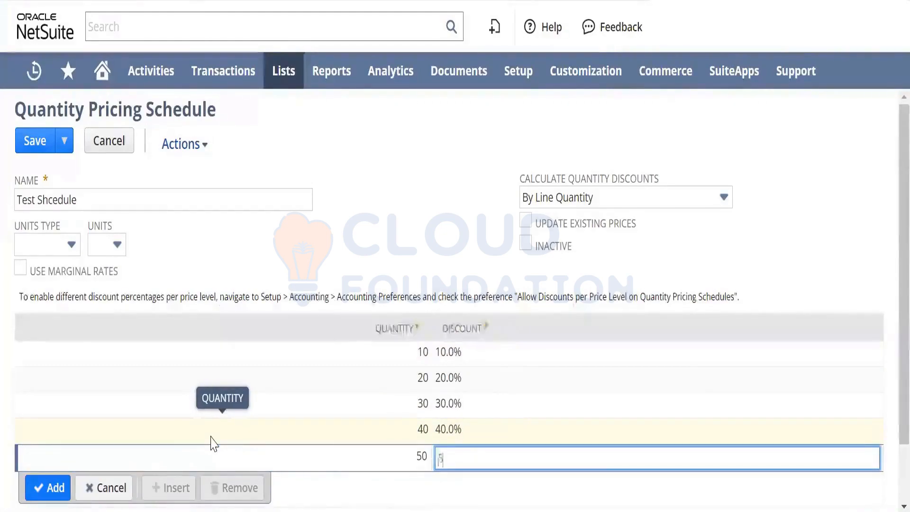
key("Tab")
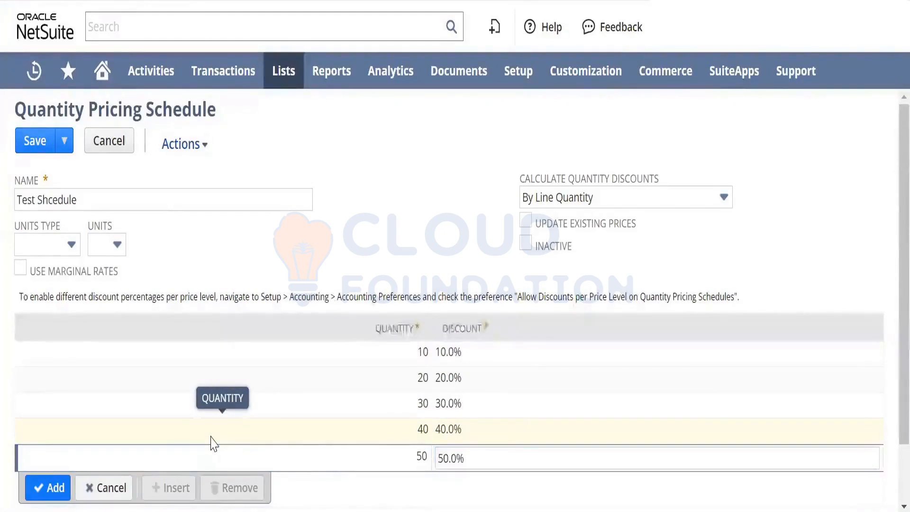
left_click(47, 491)
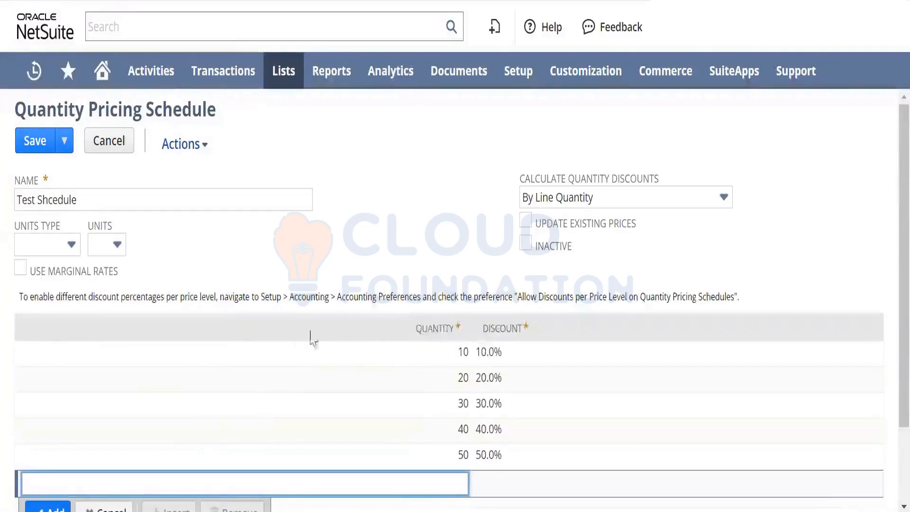
left_click(40, 148)
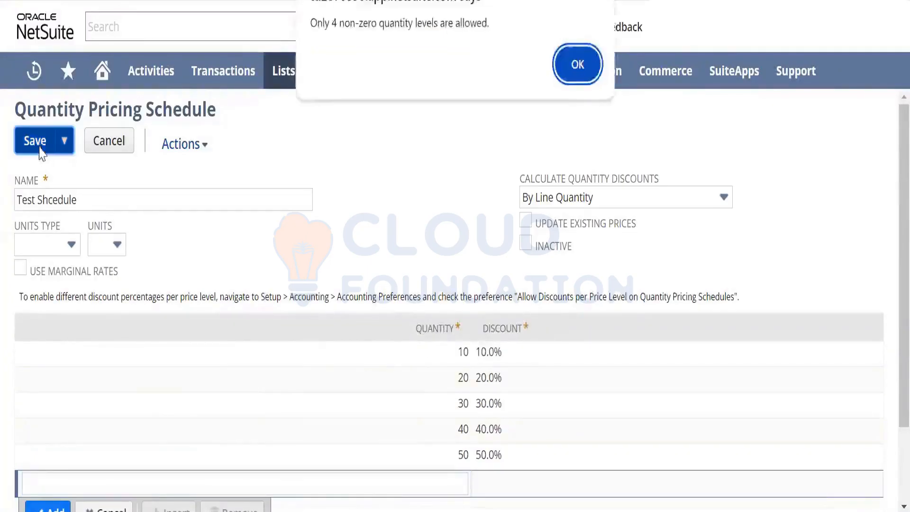
left_click(577, 65)
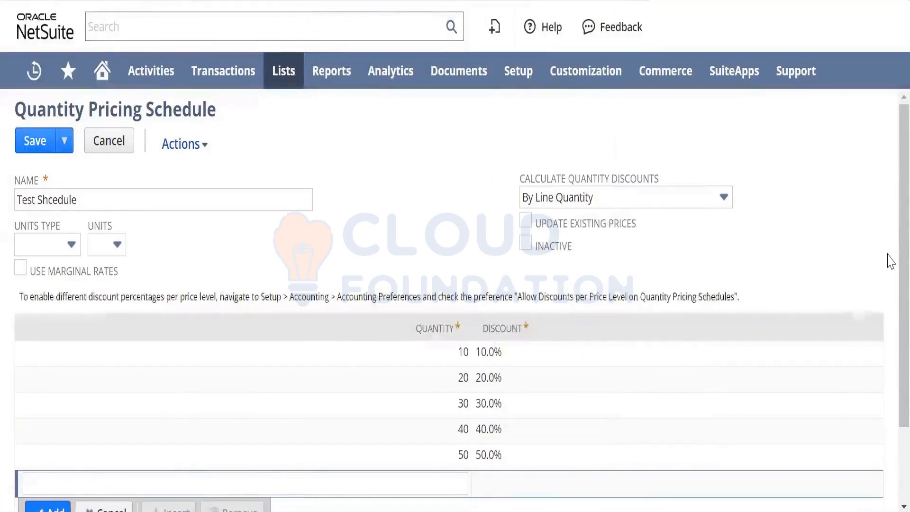
scroll(888, 252, "down", 1)
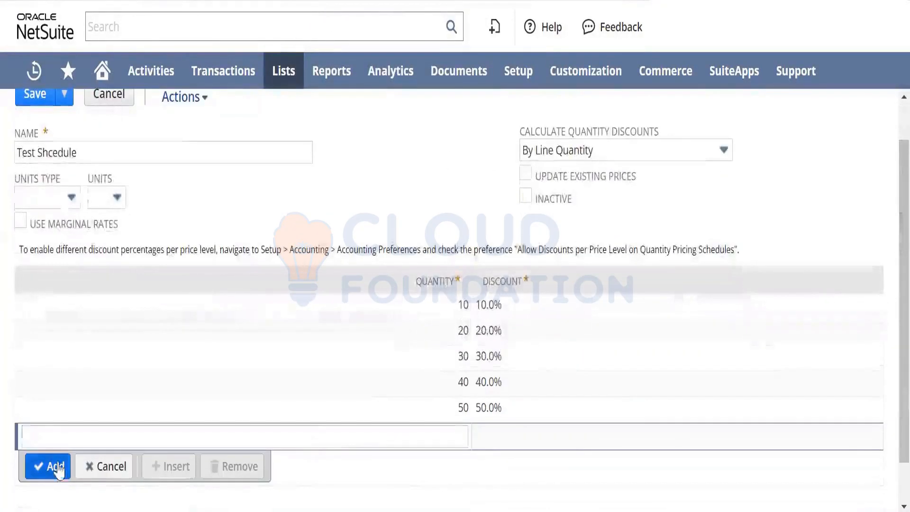
left_click(110, 469)
left_click(64, 98)
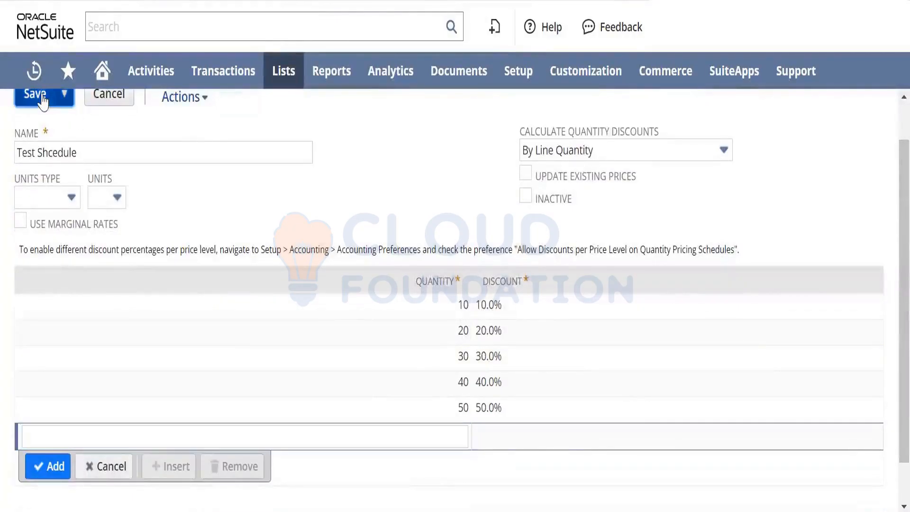
left_click(574, 78)
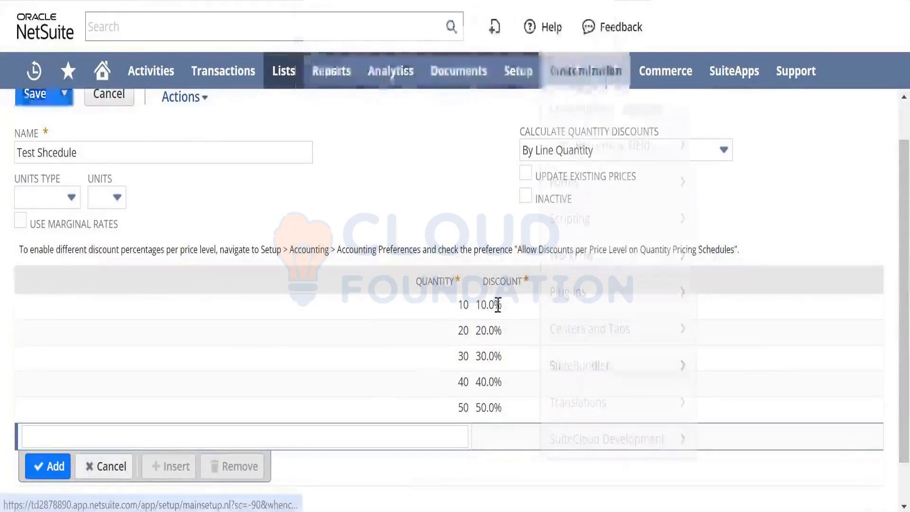
- Remove the quantity 50 break from the pricing schedule and save the record
left_click(442, 408)
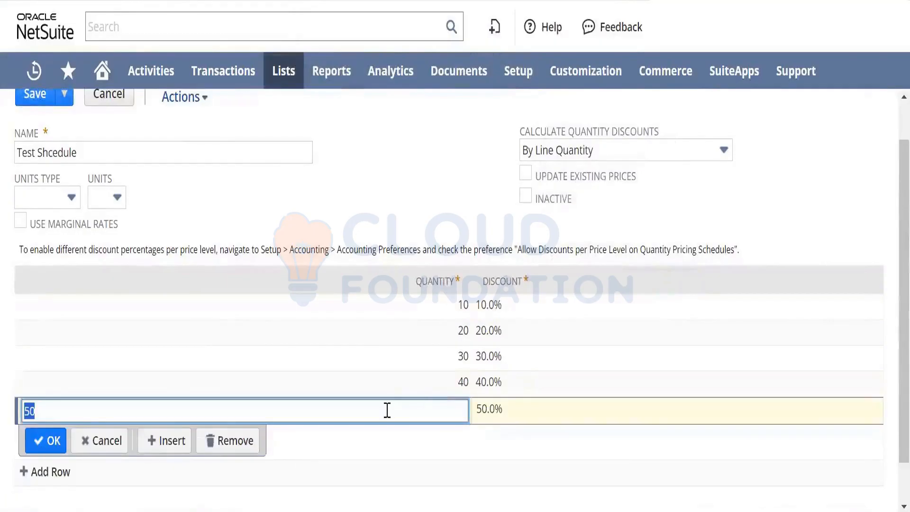
left_click(236, 441)
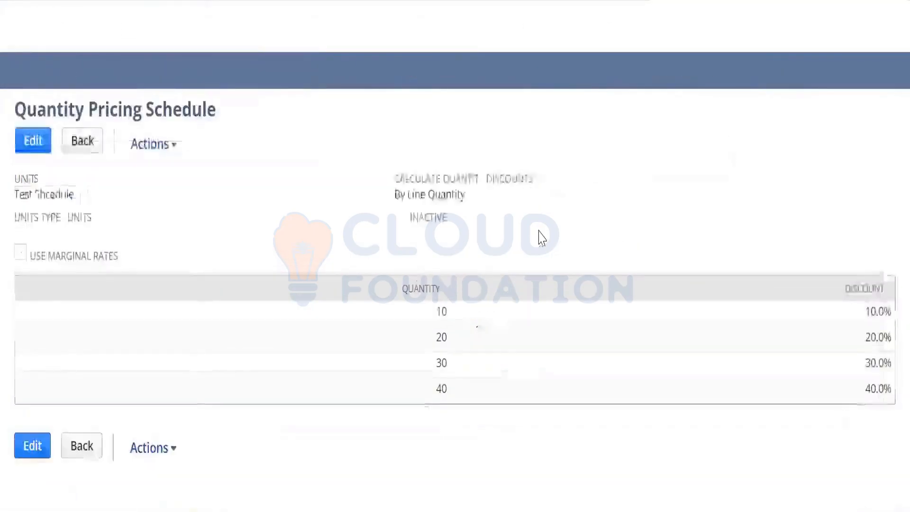
- Reload the new item form, discarding its unsaved entries, and view the item's sales and pricing details
double_click(443, 386)
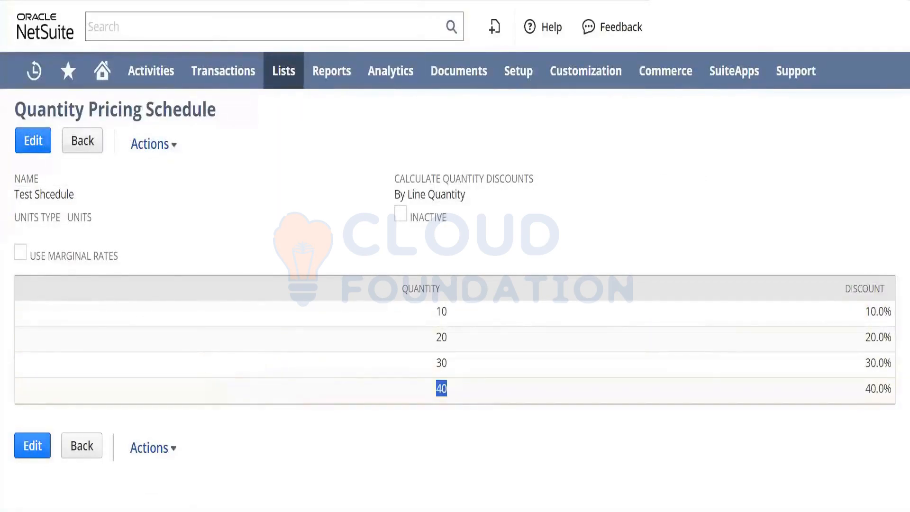
key("ctrl+Tab")
key("F5")
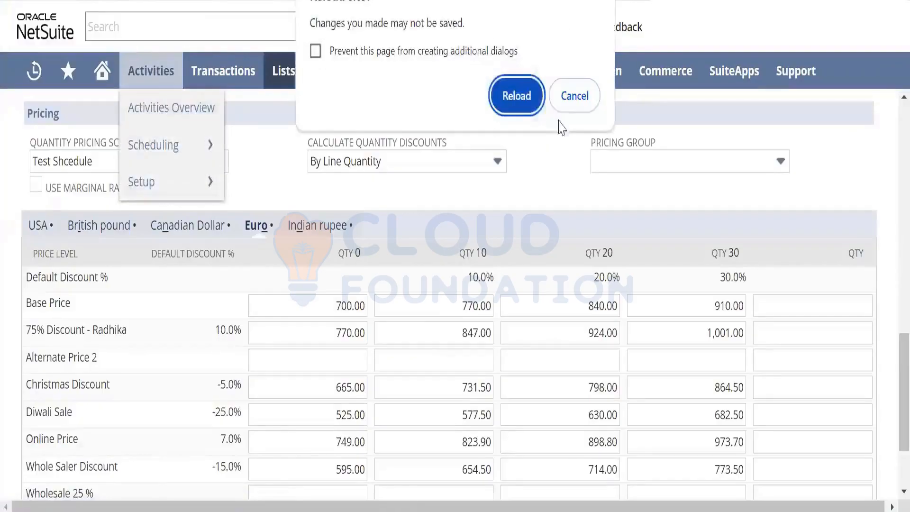
left_click(517, 96)
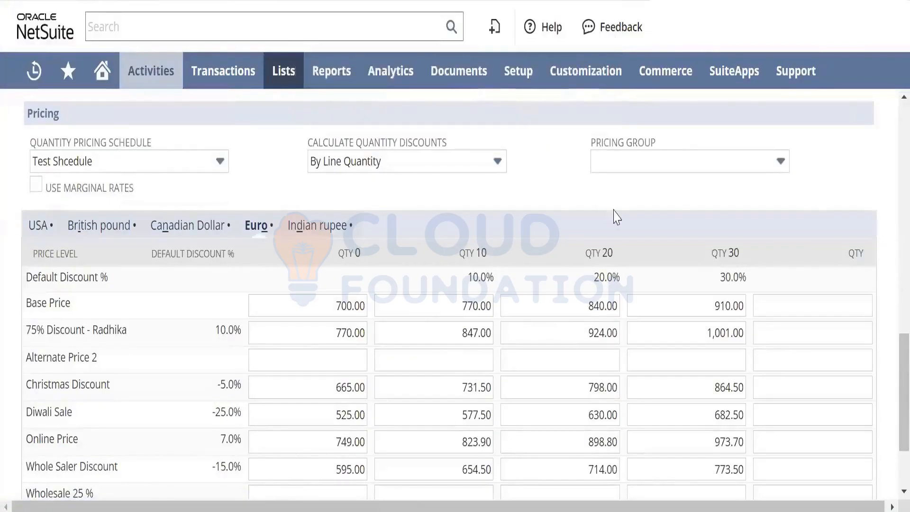
scroll(889, 332, "down", 10)
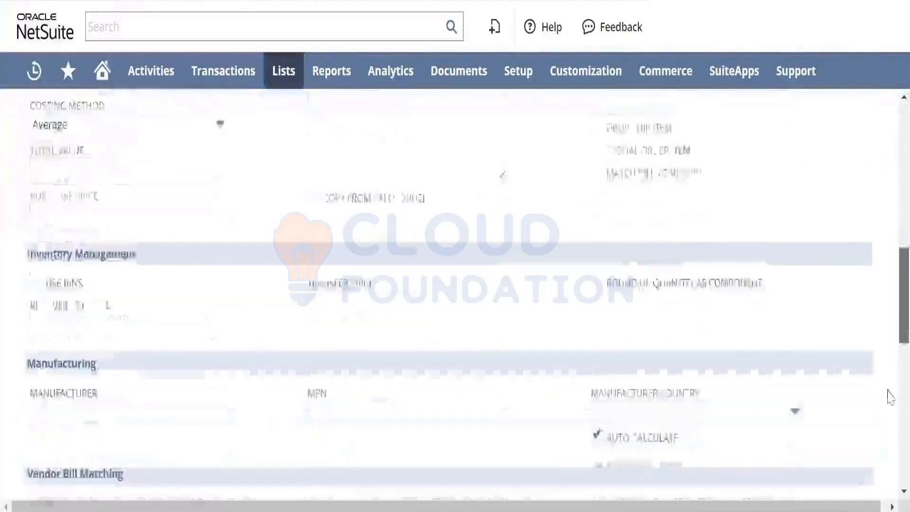
scroll(889, 393, "down", 5)
scroll(890, 350, "up", 8)
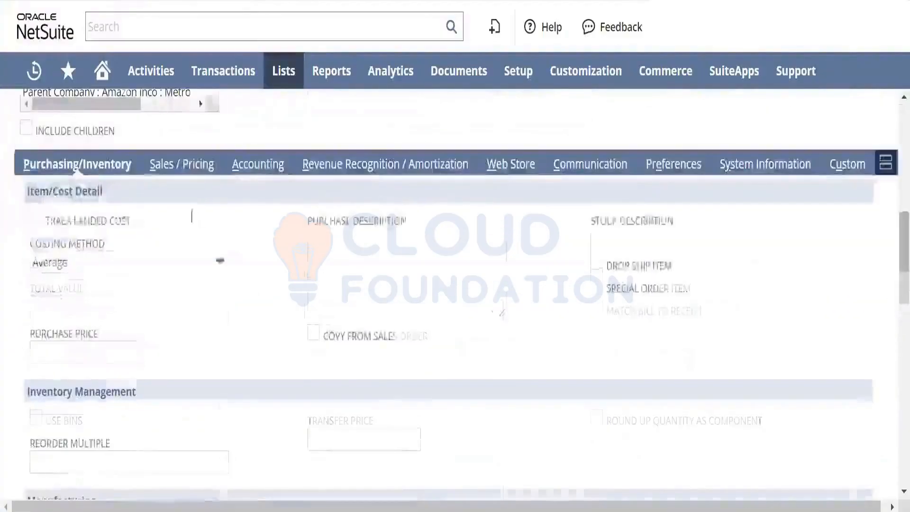
scroll(191, 216, "up", 10)
scroll(268, 296, "down", 8)
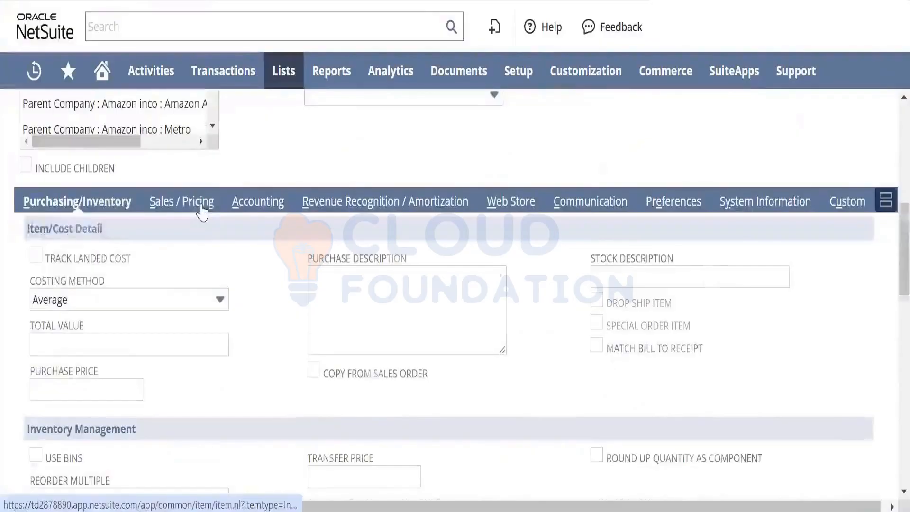
left_click(192, 202)
scroll(889, 356, "down", 2)
scroll(889, 357, "down", 5)
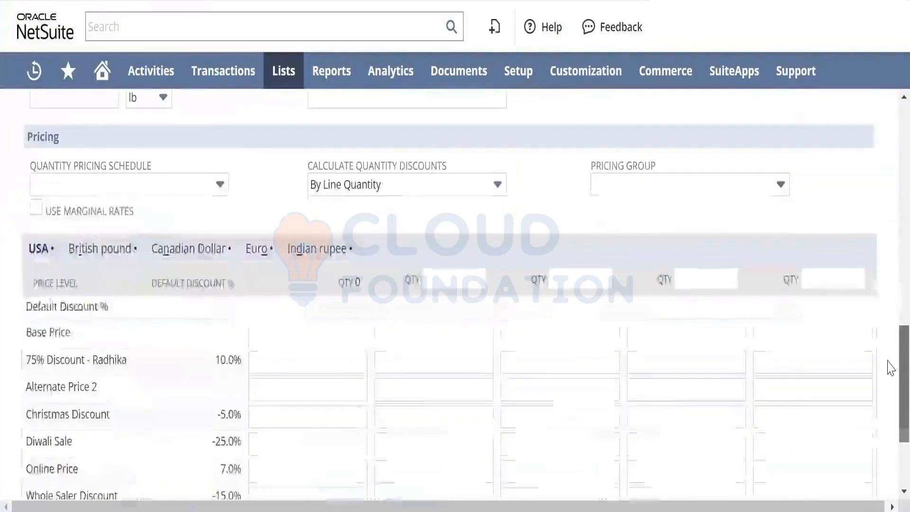
- Apply Test Shcedule as the item's quantity pricing schedule and review its quantity columns in the USA price table
left_click(209, 186)
left_click(159, 234)
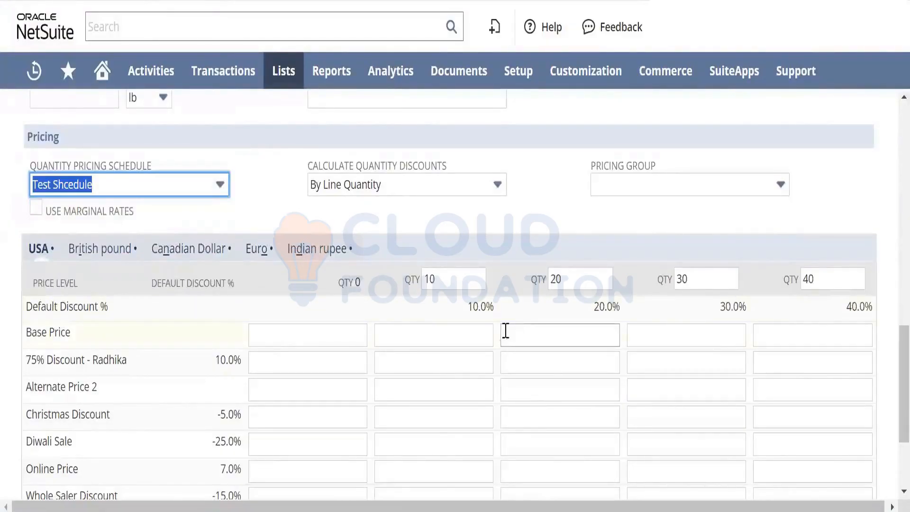
left_click(466, 291)
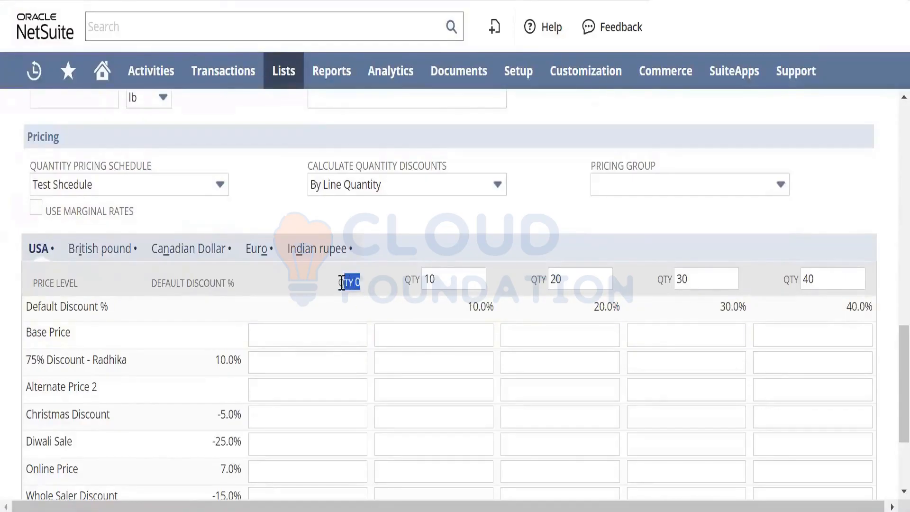
left_click(445, 278)
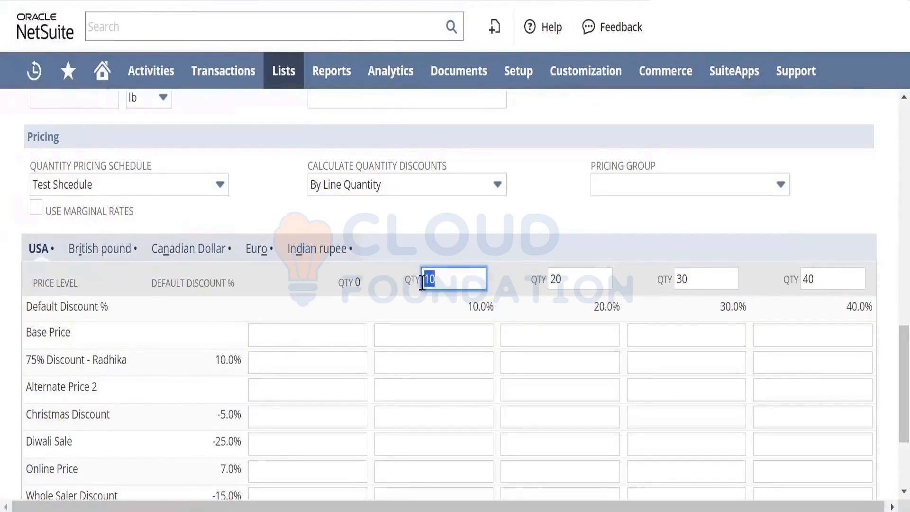
left_click(819, 339)
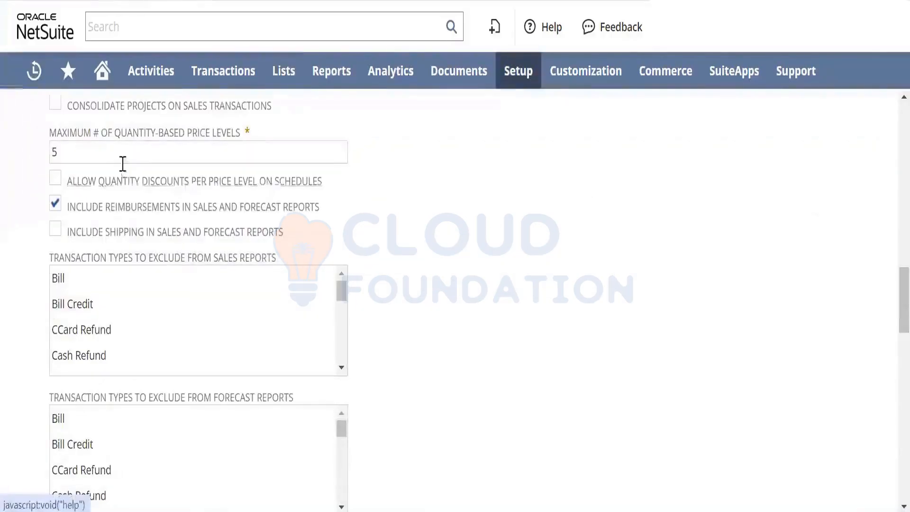
- Set the maximum number of quantity-based price levels to 6 in the accounting preferences and save them
left_click_drag(119, 154, 40, 171)
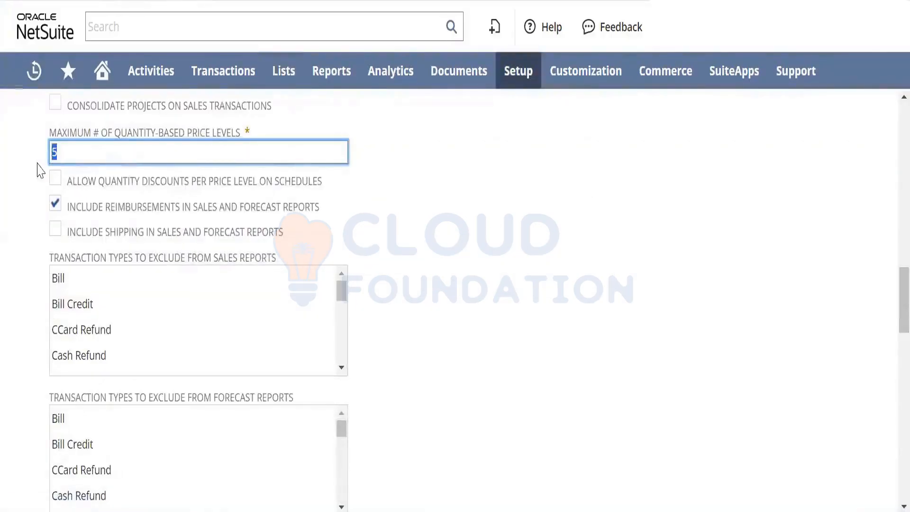
key("Tab")
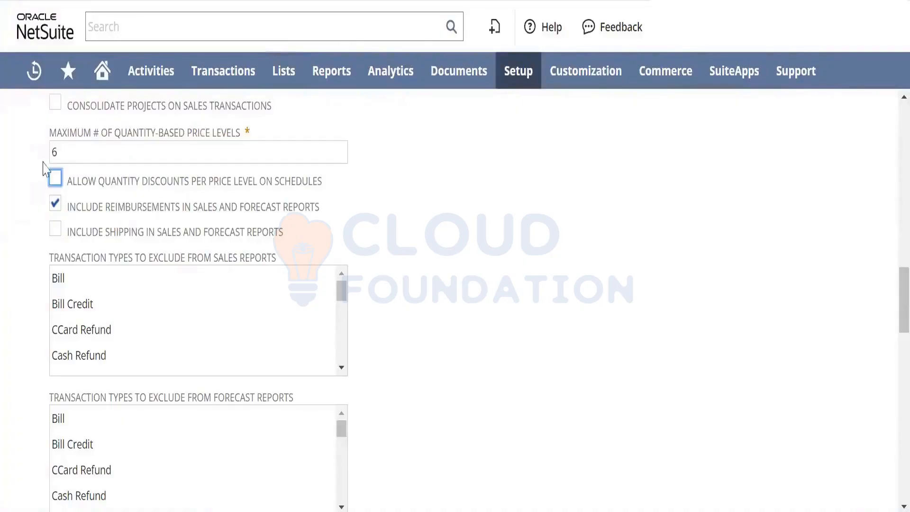
left_click_drag(889, 300, 900, 467)
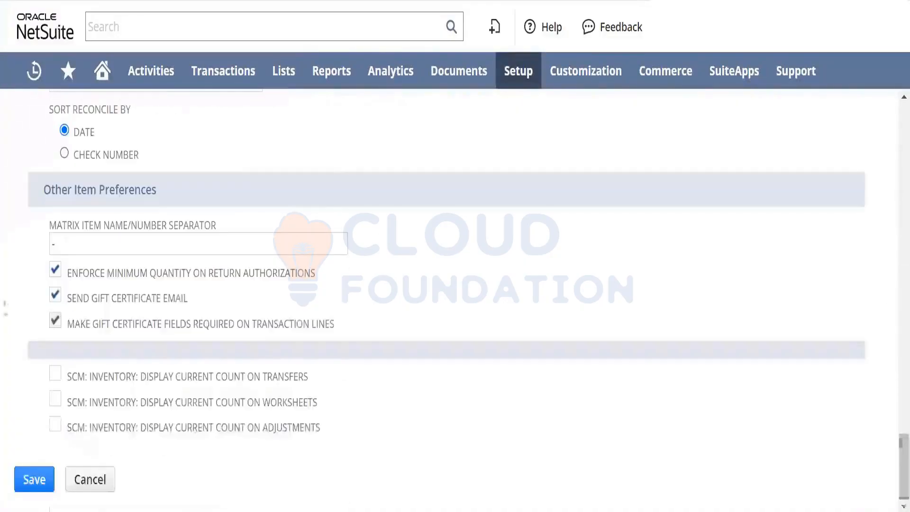
left_click(31, 484)
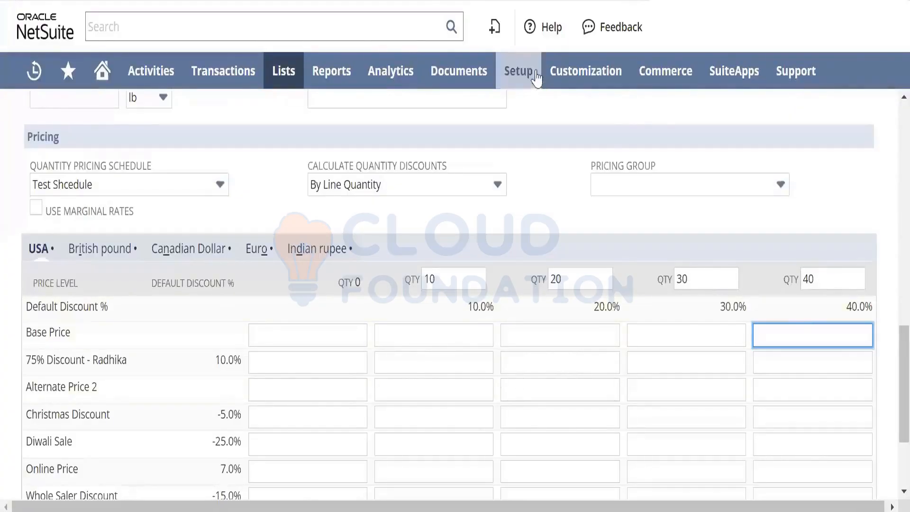
- Leave the item form without saving and open the Test Shcedule quantity pricing schedule for editing
mouse_move(274, 84)
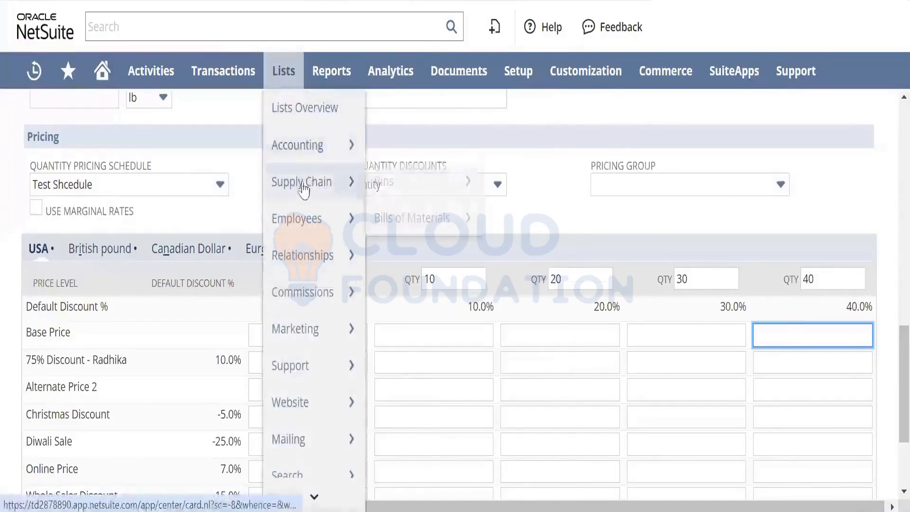
mouse_move(310, 163)
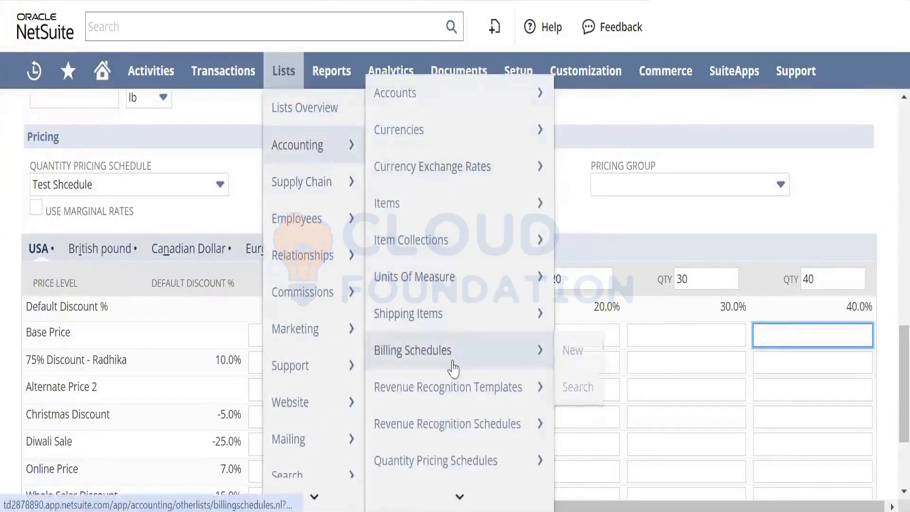
left_click(456, 459)
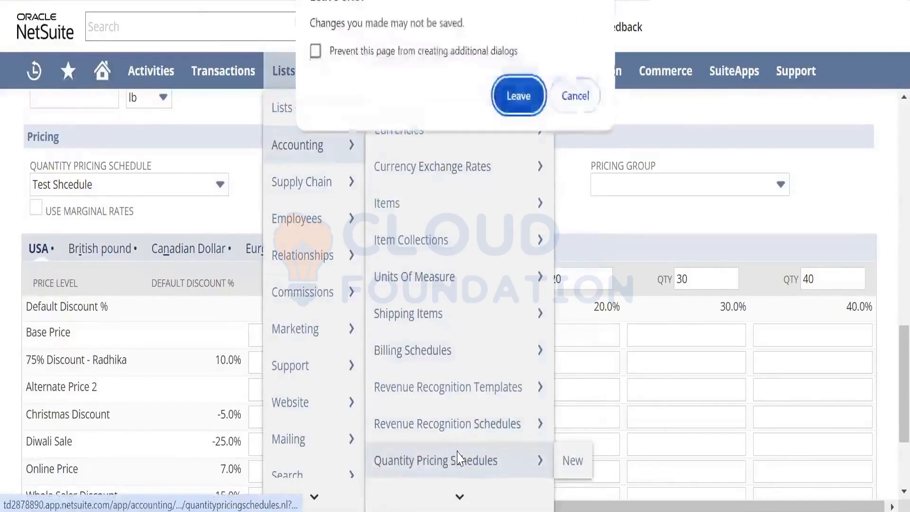
left_click(525, 112)
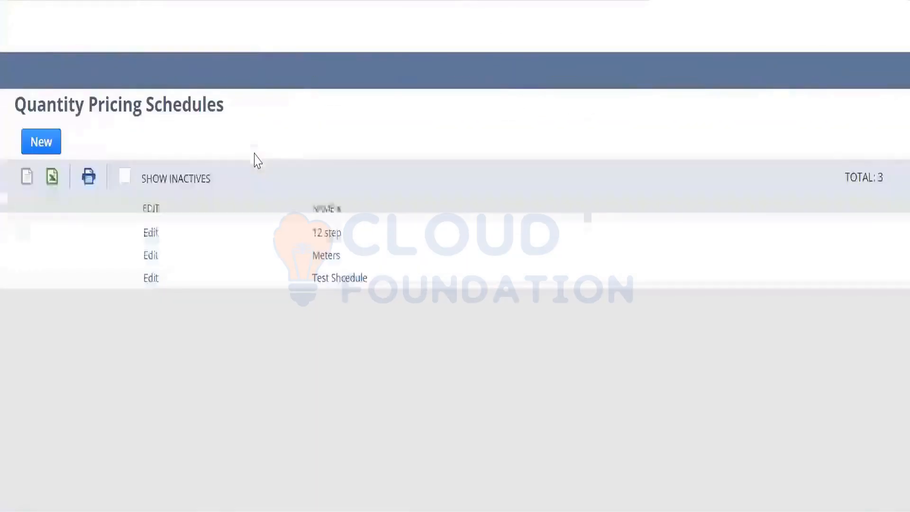
left_click(149, 278)
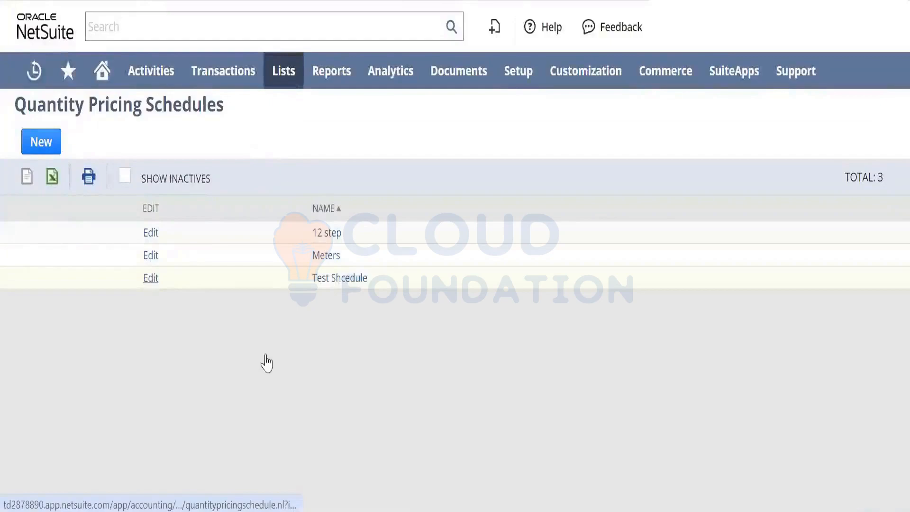
- Add a quantity 50 break with a 50% discount, try to save the schedule, and leave it without saving
left_click_drag(903, 294, 888, 374)
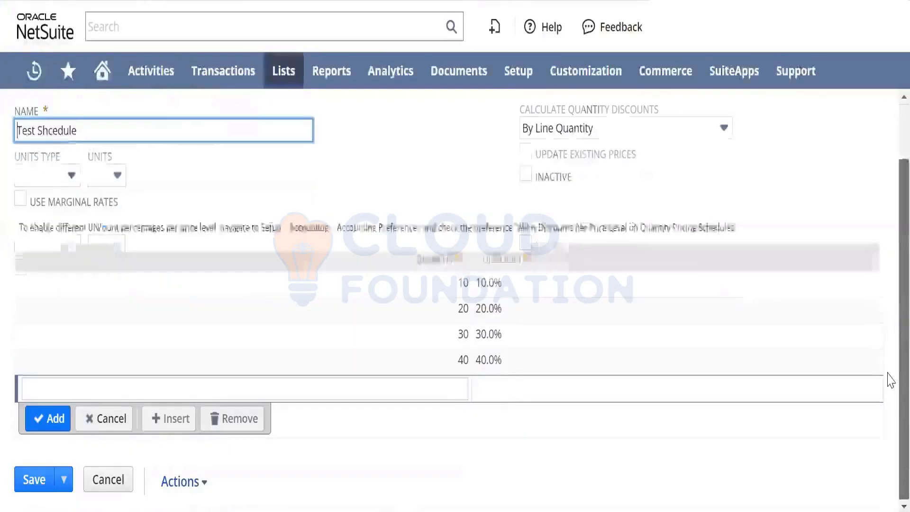
left_click(442, 391)
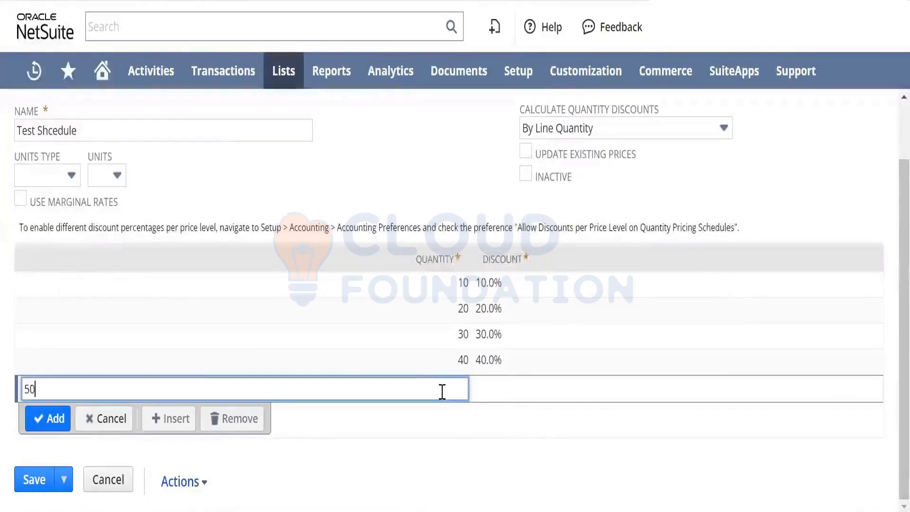
key("Tab")
type("50")
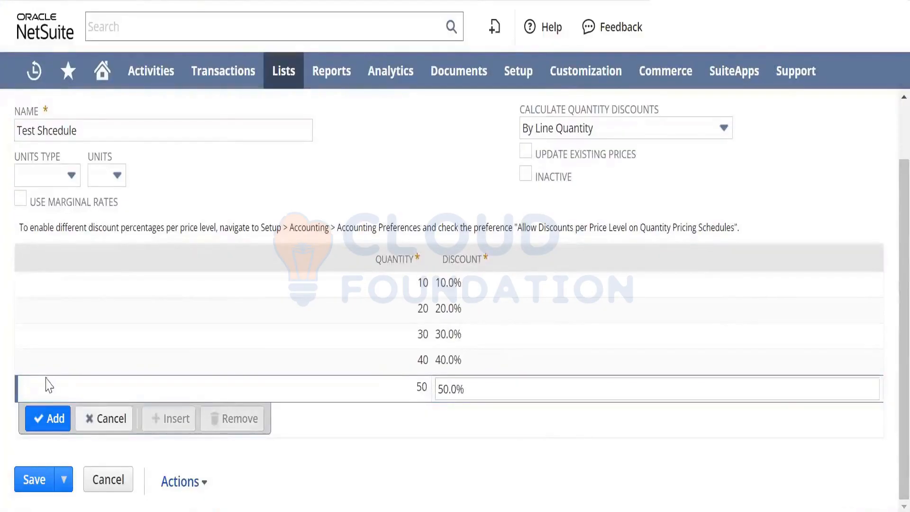
left_click(34, 480)
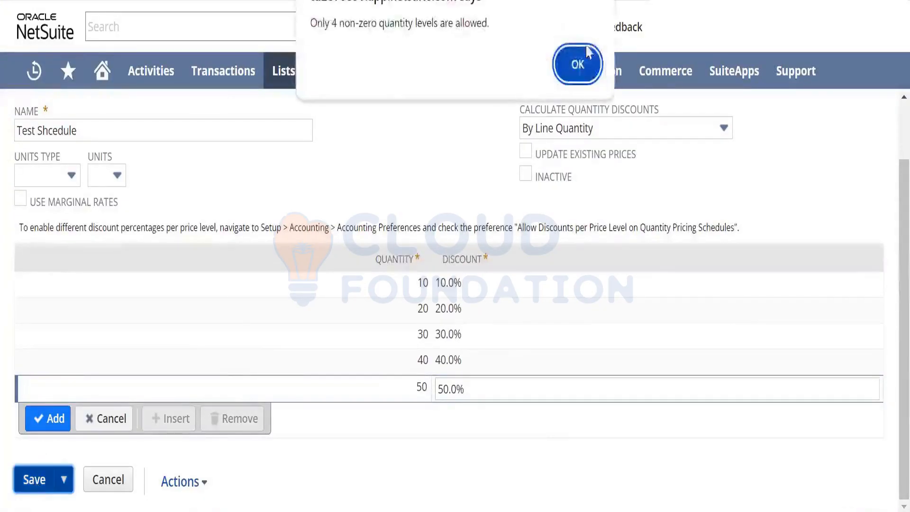
left_click(578, 63)
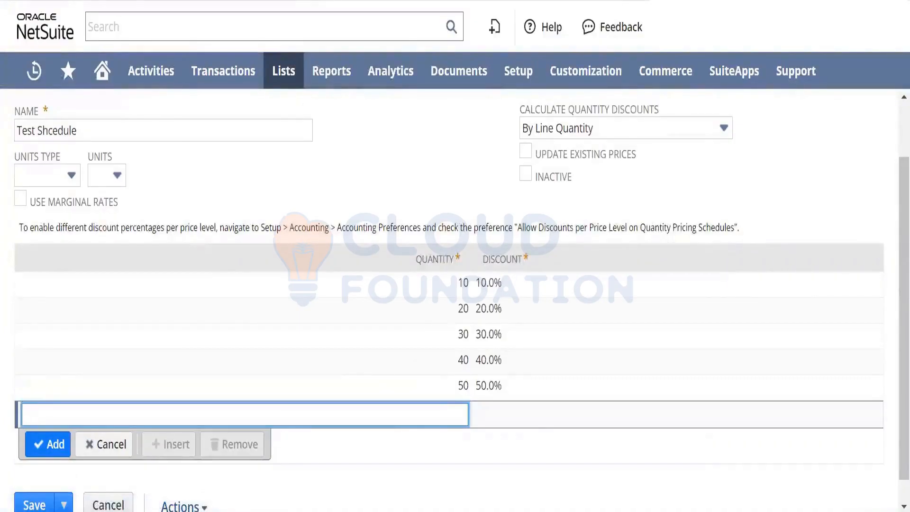
key("alt+Left")
left_click(524, 81)
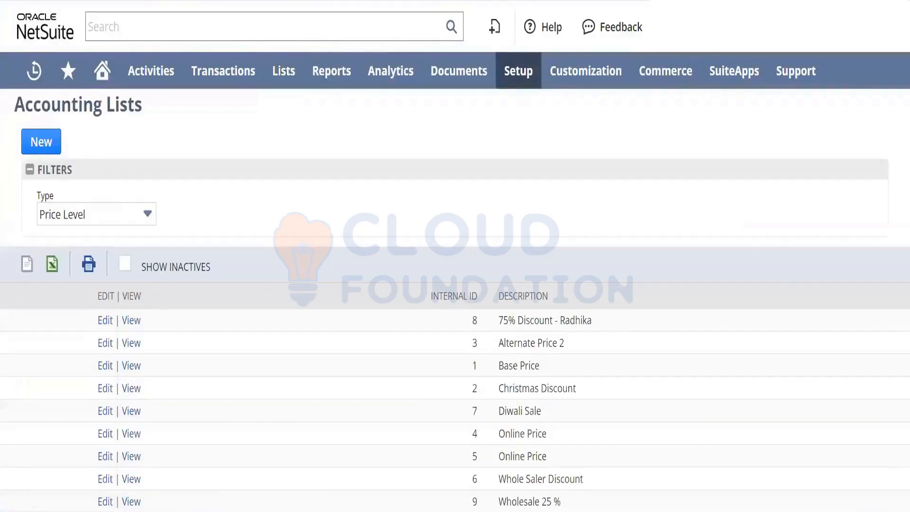
- Open Accounting Preferences in a new browser tab and find "pricin" to check the maximum quantity-based price levels under Items/Transactions
mouse_move(503, 71)
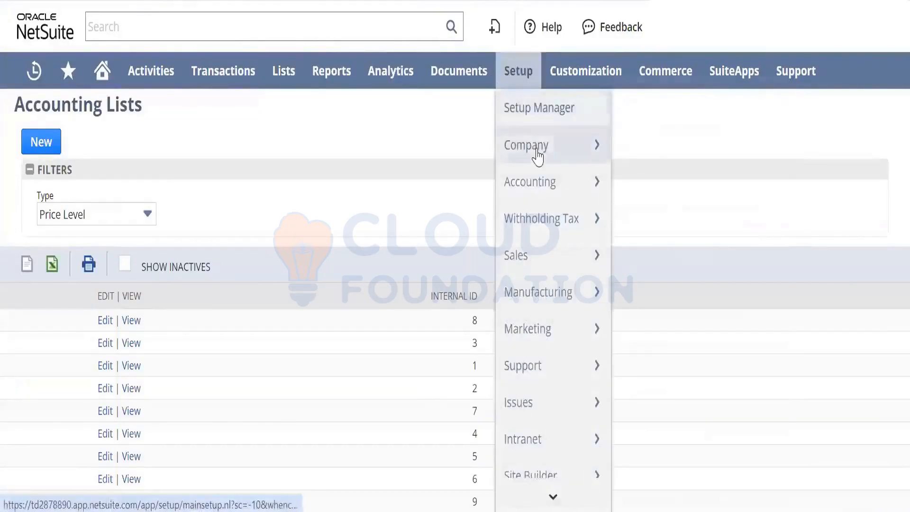
mouse_move(536, 152)
mouse_move(573, 179)
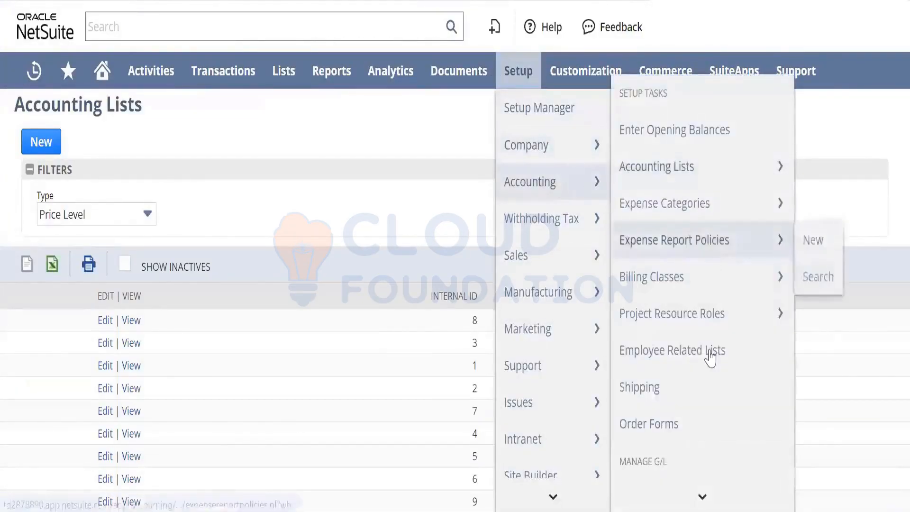
mouse_move(697, 491)
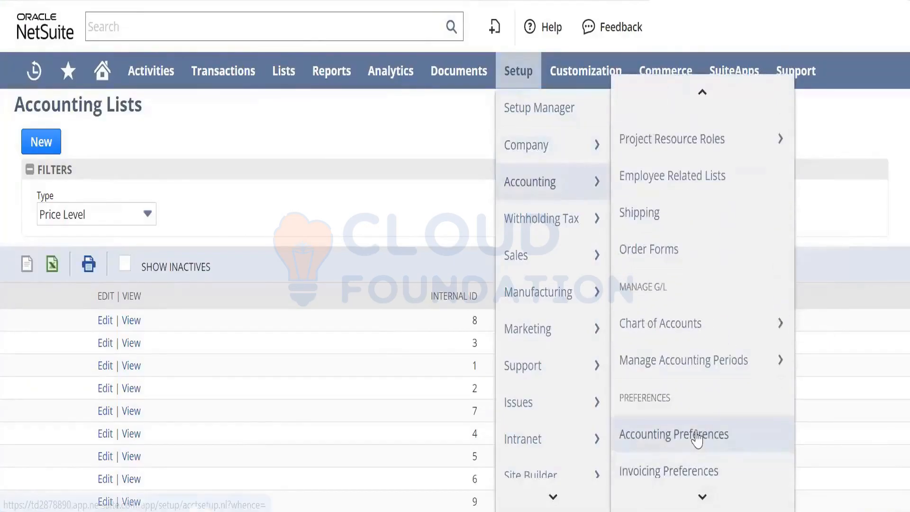
right_click(696, 432)
left_click(727, 226)
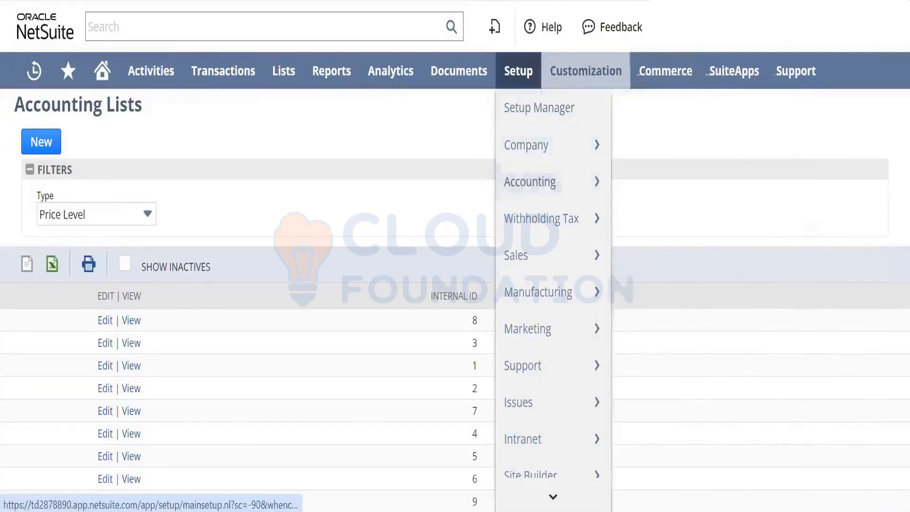
key("ctrl+Tab")
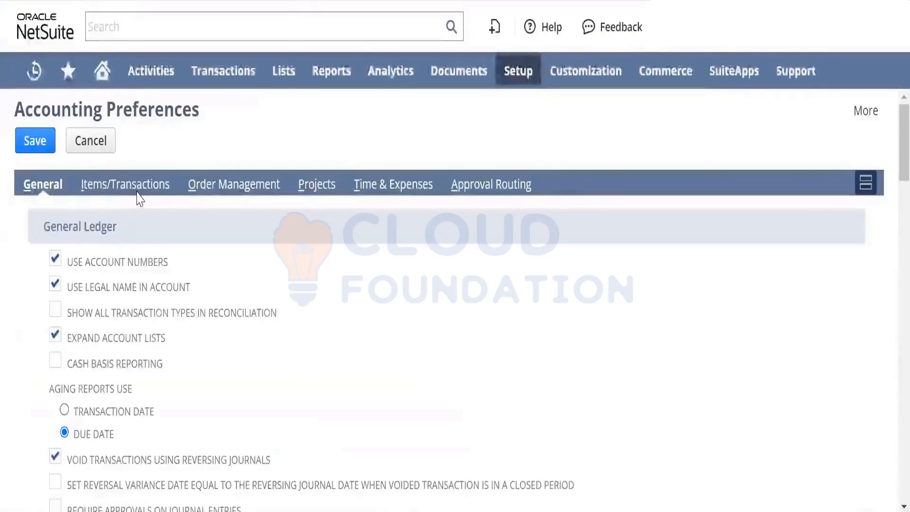
left_click(134, 189)
left_click_drag(136, 190, 319, 339)
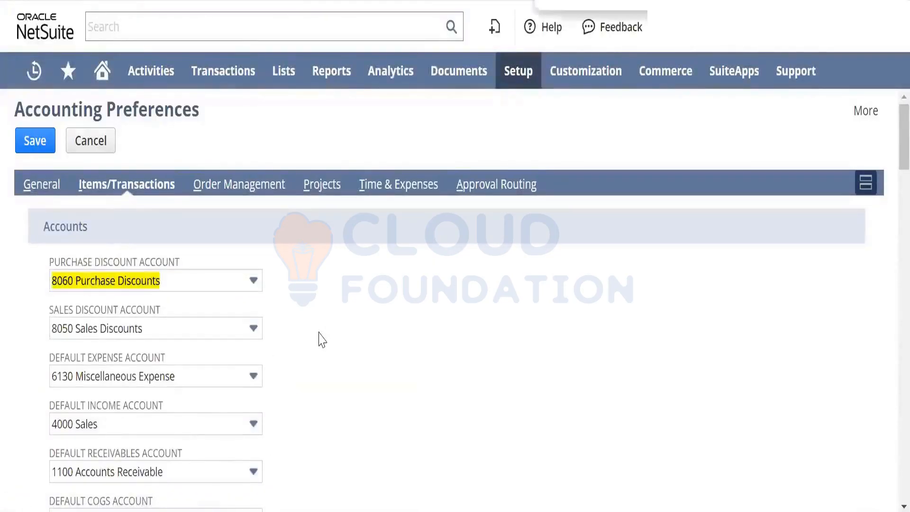
type("pricin")
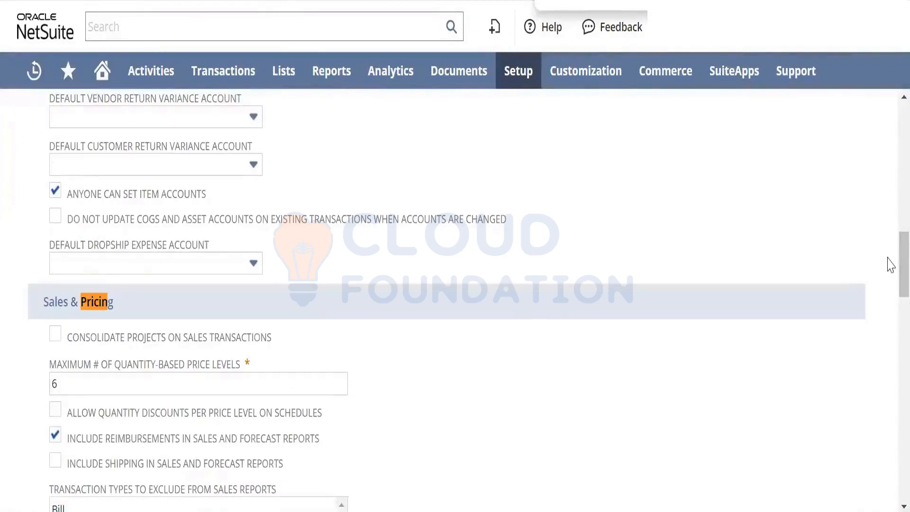
key("Escape")
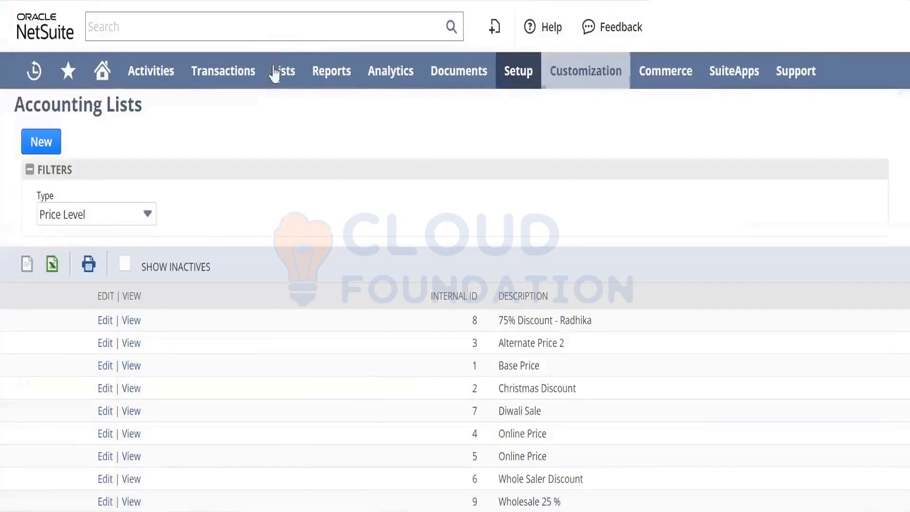
mouse_move(278, 80)
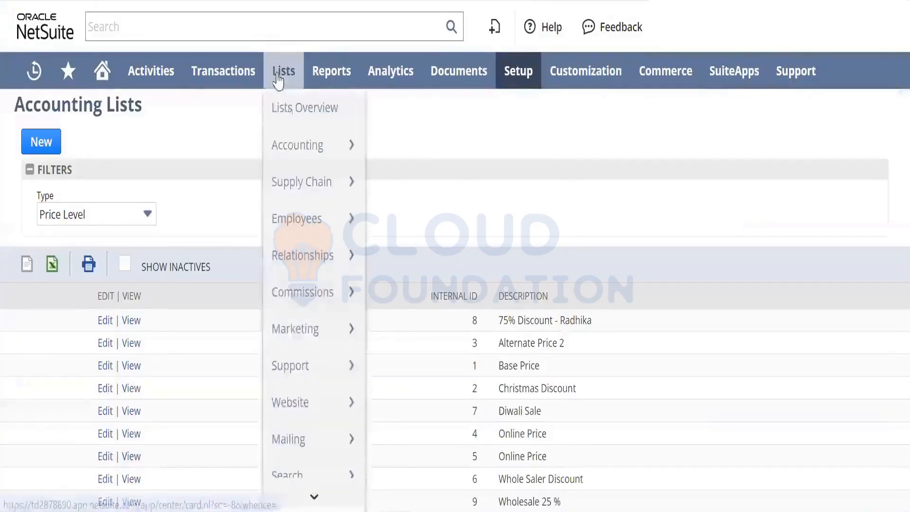
- Start a new quantity pricing schedule from the Quantity Pricing Schedules list and name it "test 2"
mouse_move(303, 147)
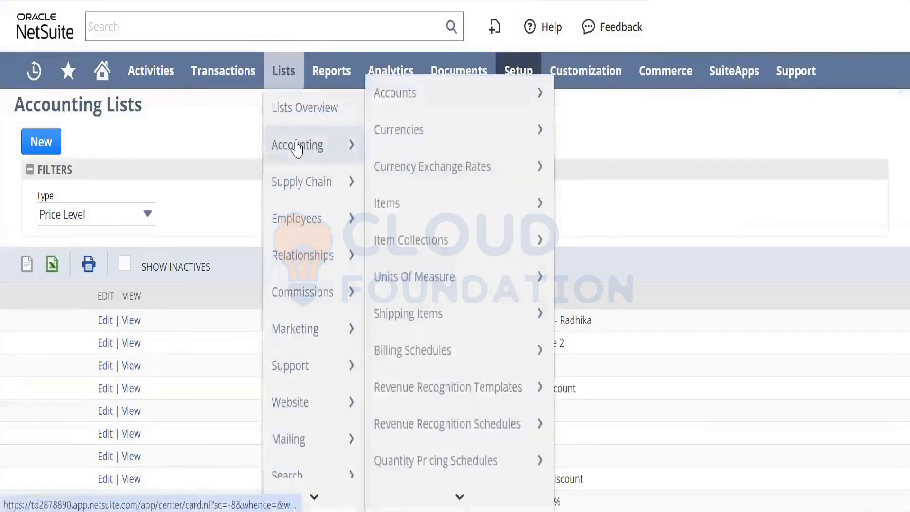
left_click(440, 460)
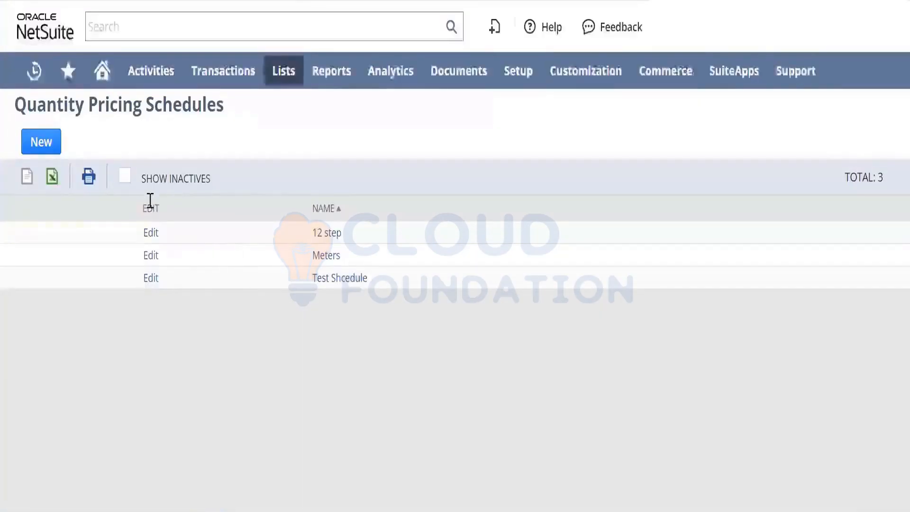
left_click(41, 142)
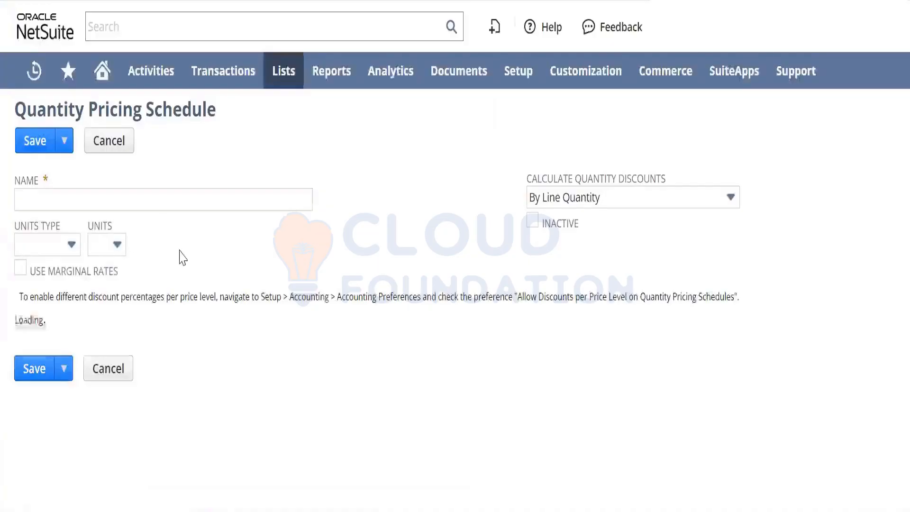
left_click(161, 201)
type("test ")
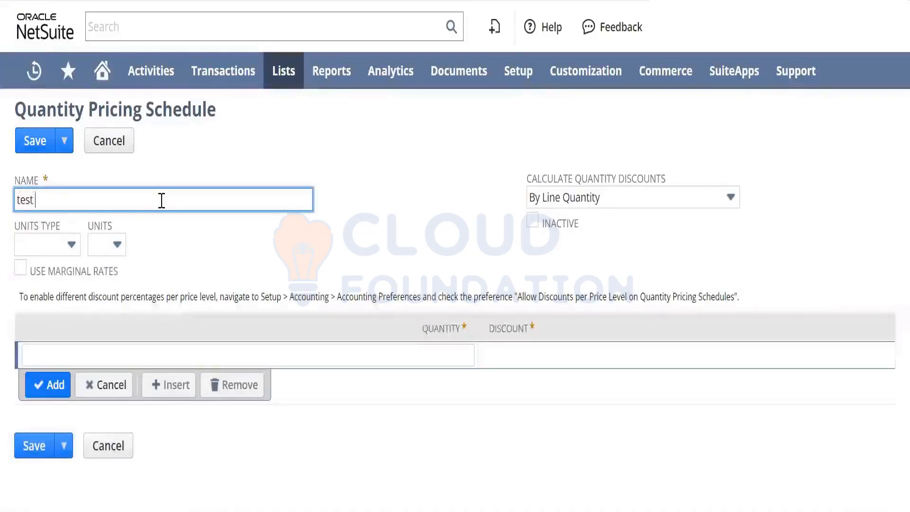
type("2")
key("Tab")
- Add quantity breaks to the test 2 schedule: 100 with a 10% discount and 200 with an 11% discount
left_click(262, 350)
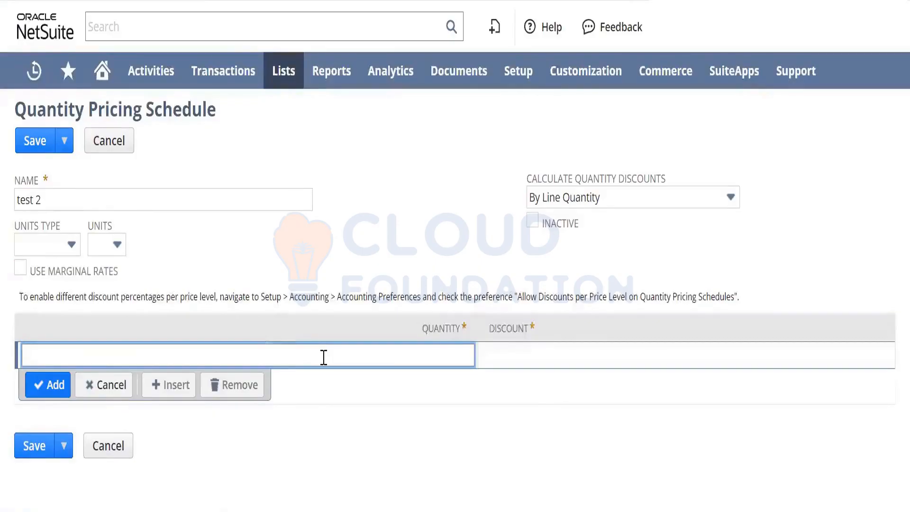
key("Tab")
type("10")
key("Tab")
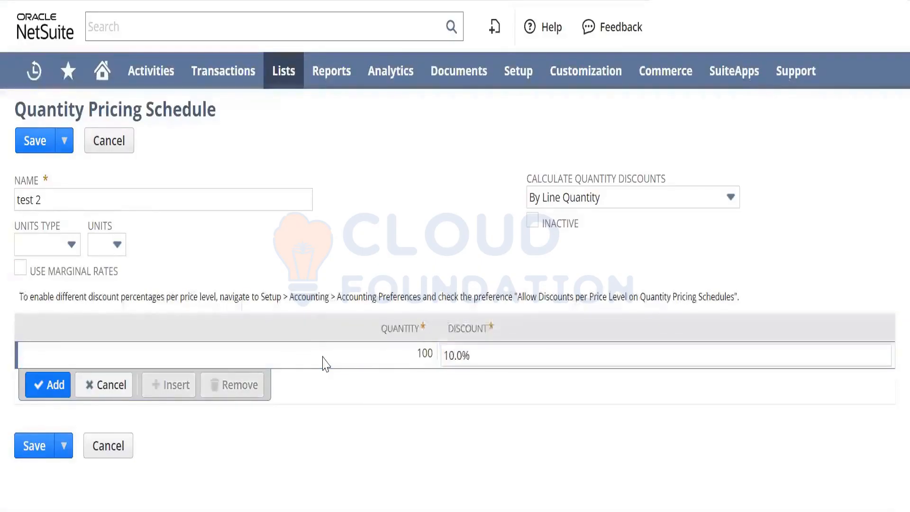
left_click(47, 384)
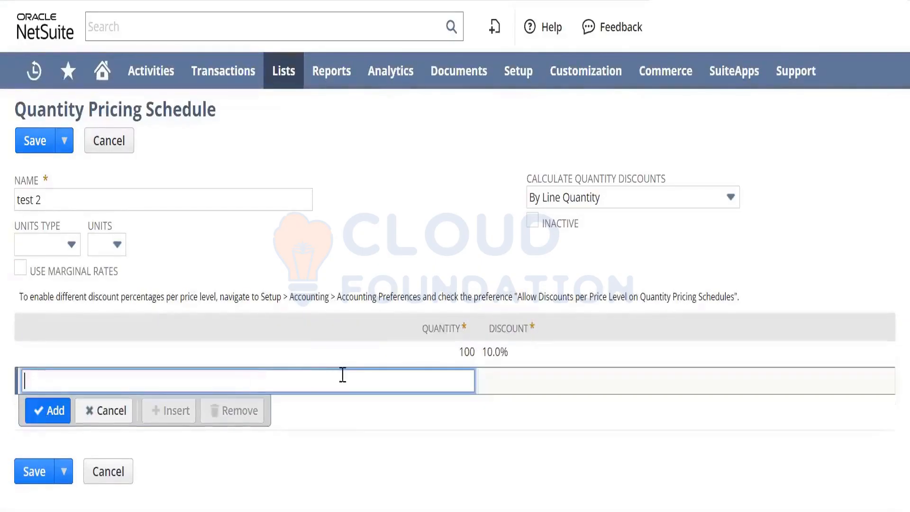
key("Tab")
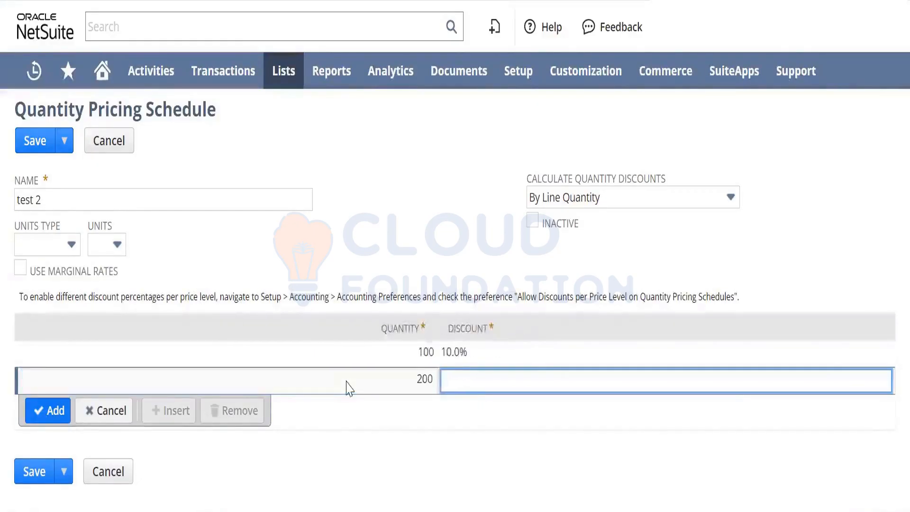
key("Tab")
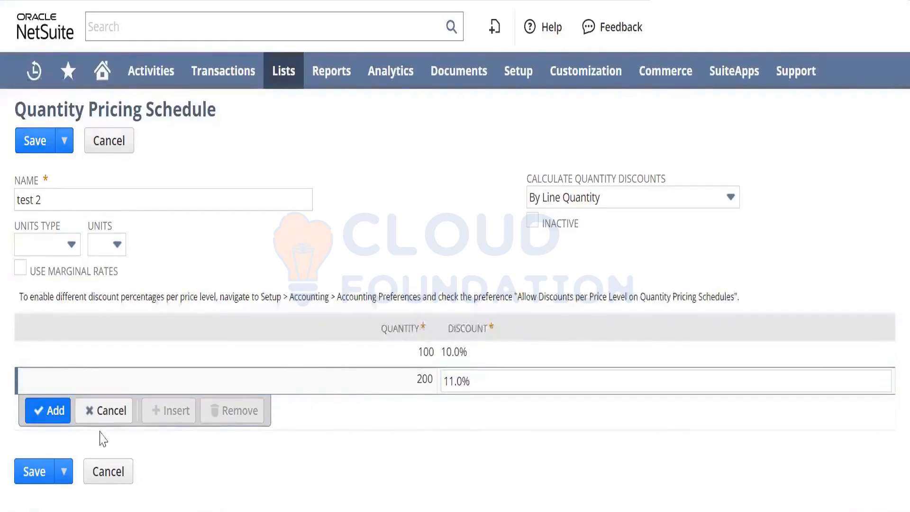
left_click(49, 410)
- Add two more quantity breaks to the schedule: 300 with a 12% discount and 500 with a 20% discount
type("30")
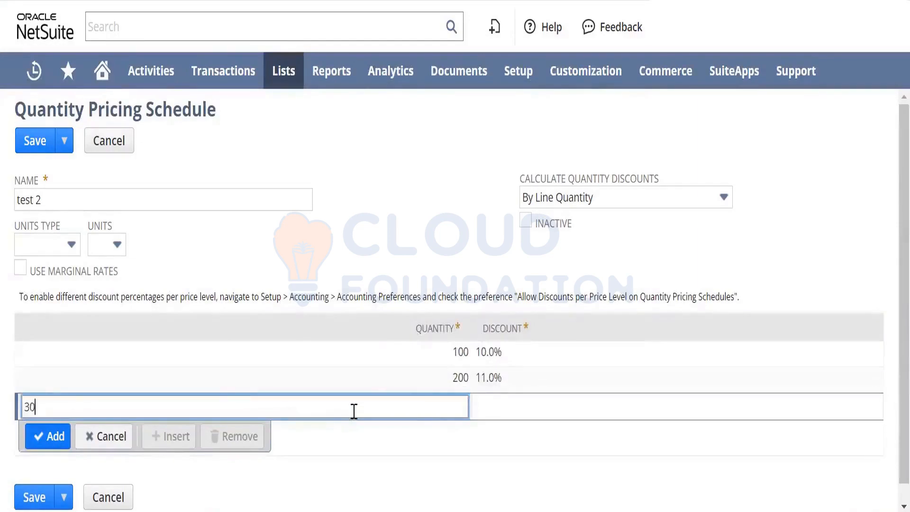
type("0")
key("Tab")
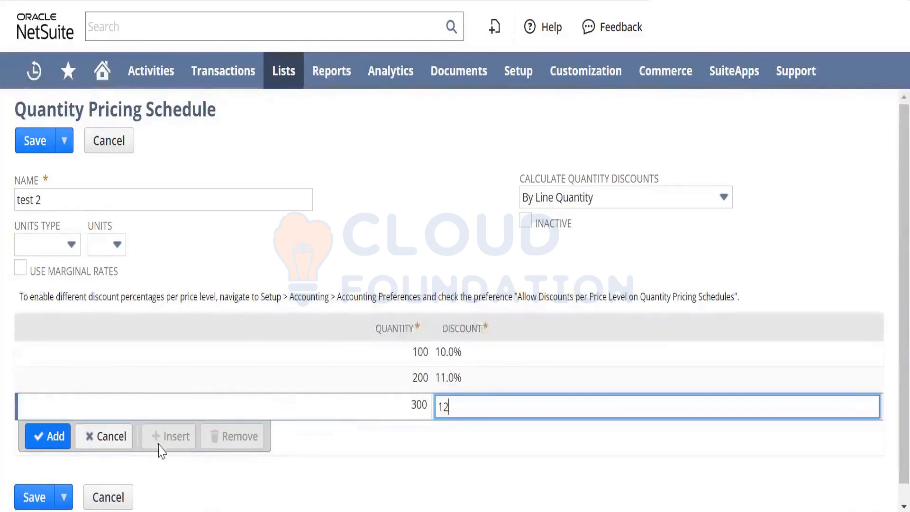
type("12")
left_click(50, 436)
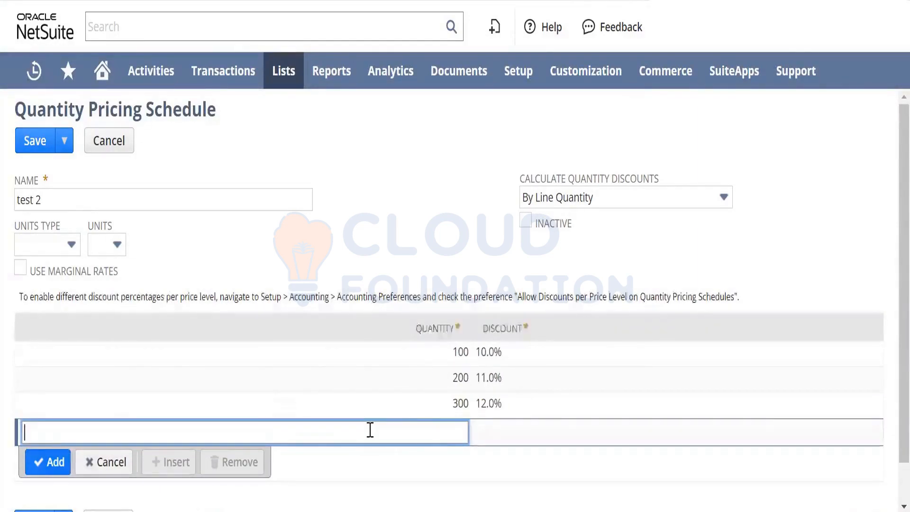
type("500")
key("Tab")
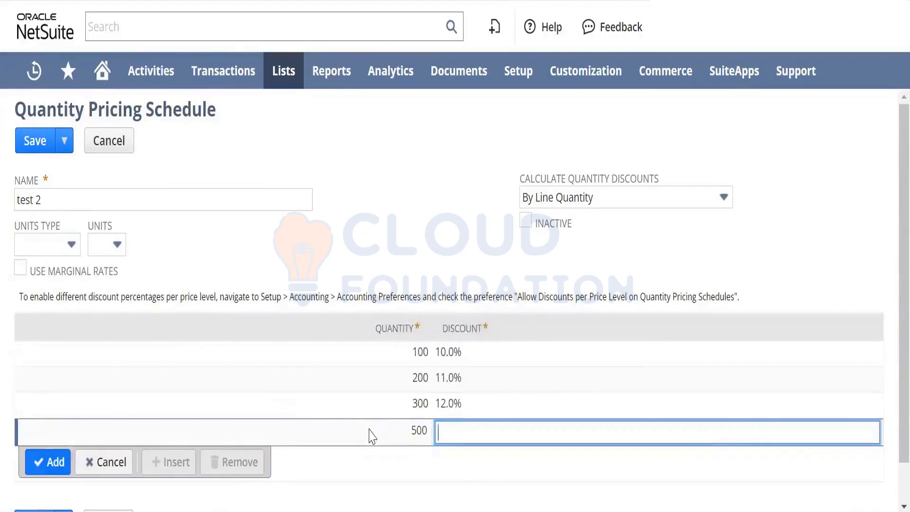
type("20")
key("Tab")
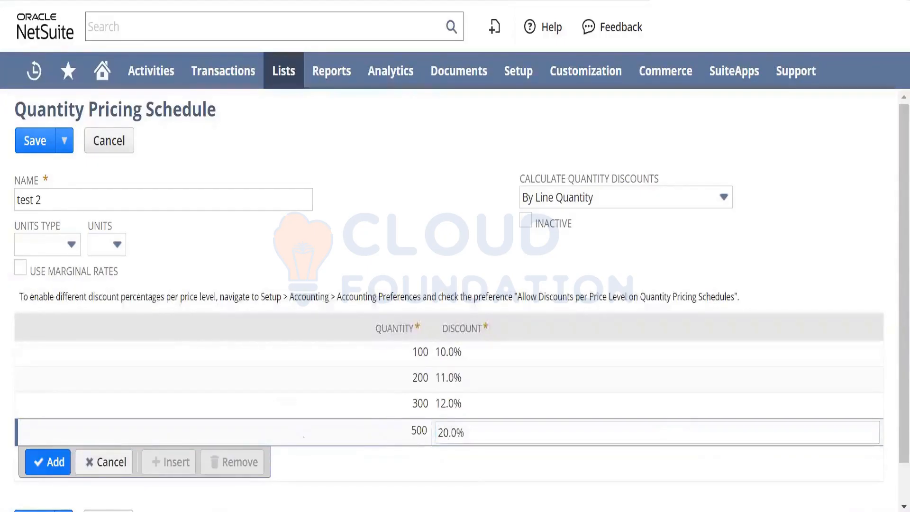
left_click(66, 461)
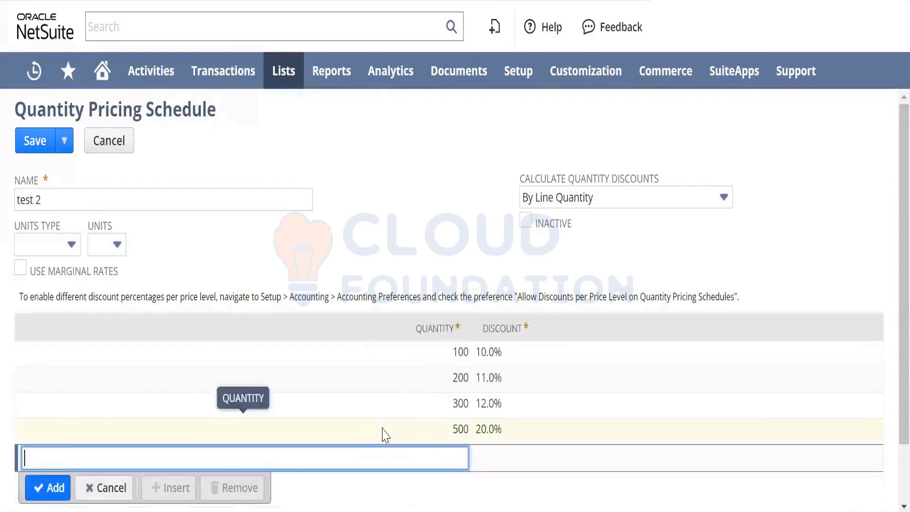
- Add a fifth quantity break of 1,000 with a 25% discount and try to save the schedule
type("1,000")
key("Tab")
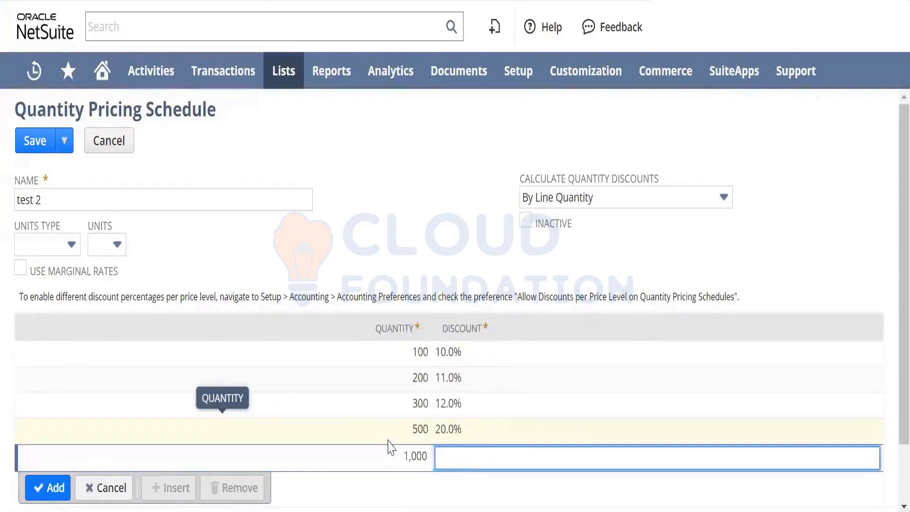
key("Tab")
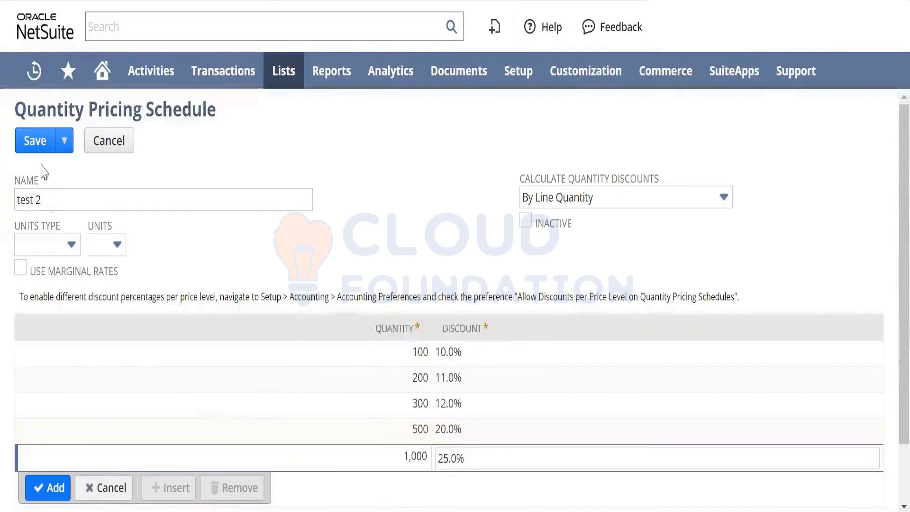
left_click(62, 483)
left_click(37, 143)
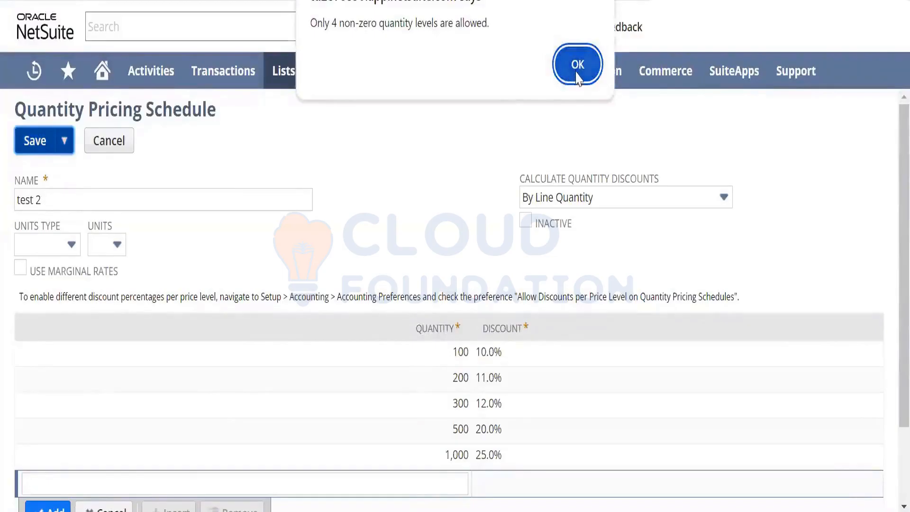
left_click(578, 75)
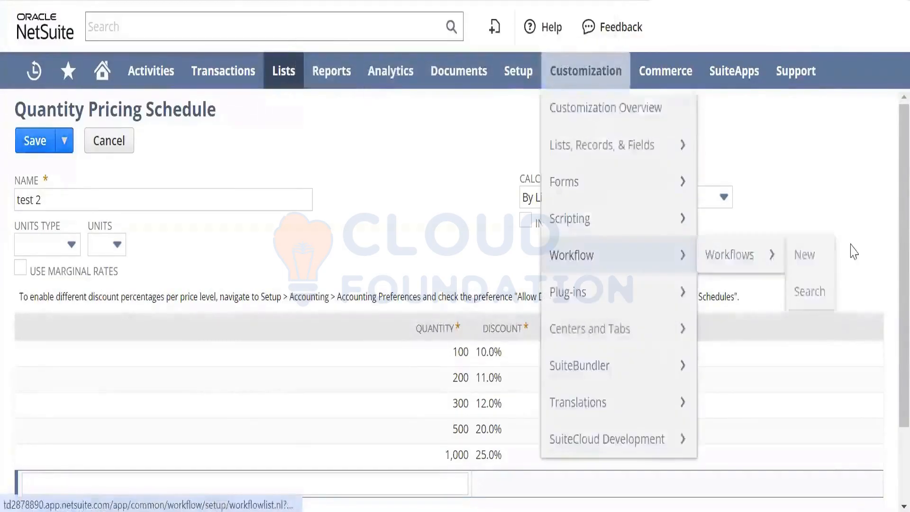
- Close the test 2 schedule without saving it and return to the Accounting Preferences page
scroll(887, 277, "down", 2)
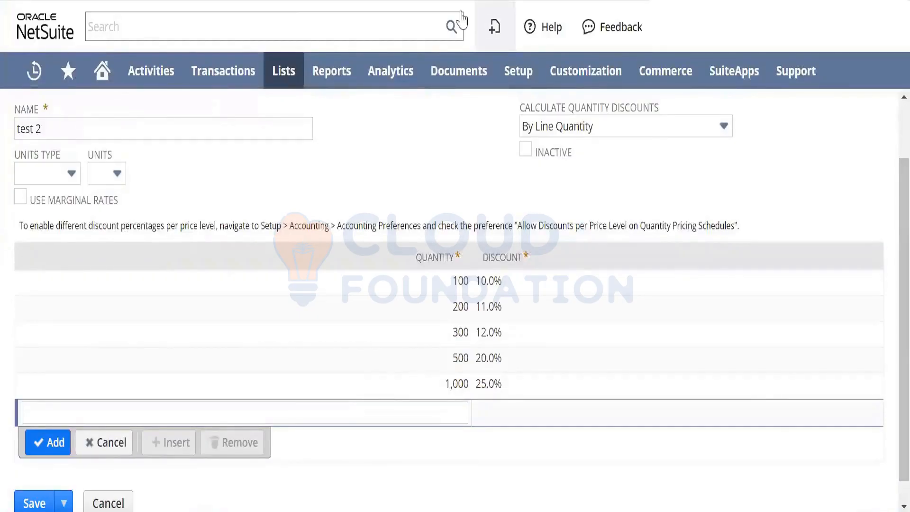
key("ctrl+w")
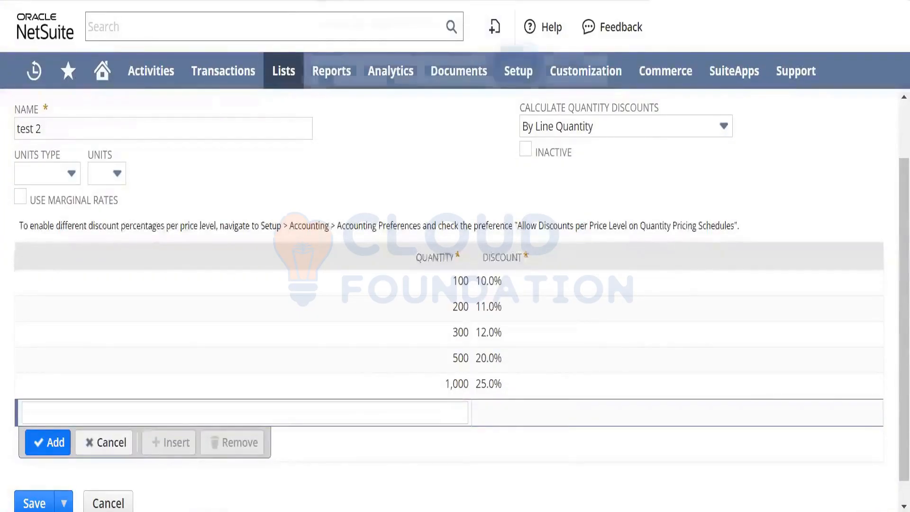
left_click(536, 68)
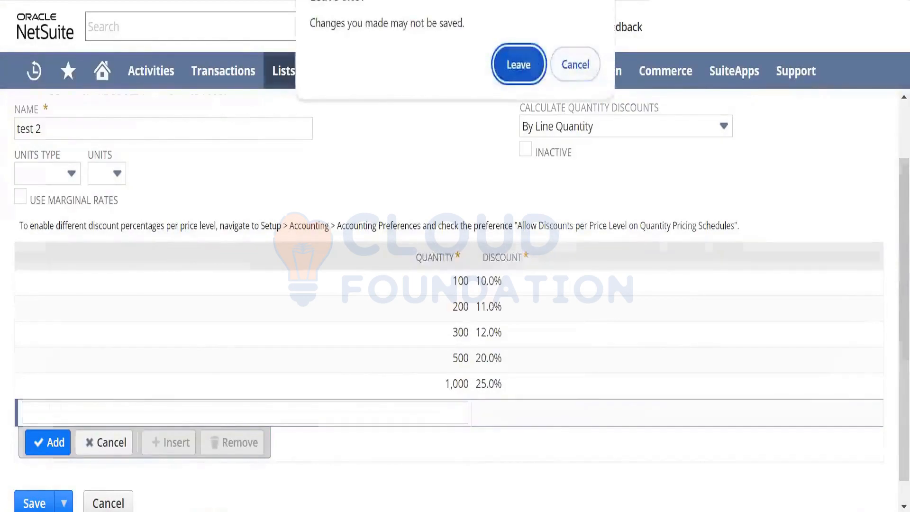
- Open a blank Inventory Item form for a new item
mouse_move(289, 67)
mouse_move(305, 147)
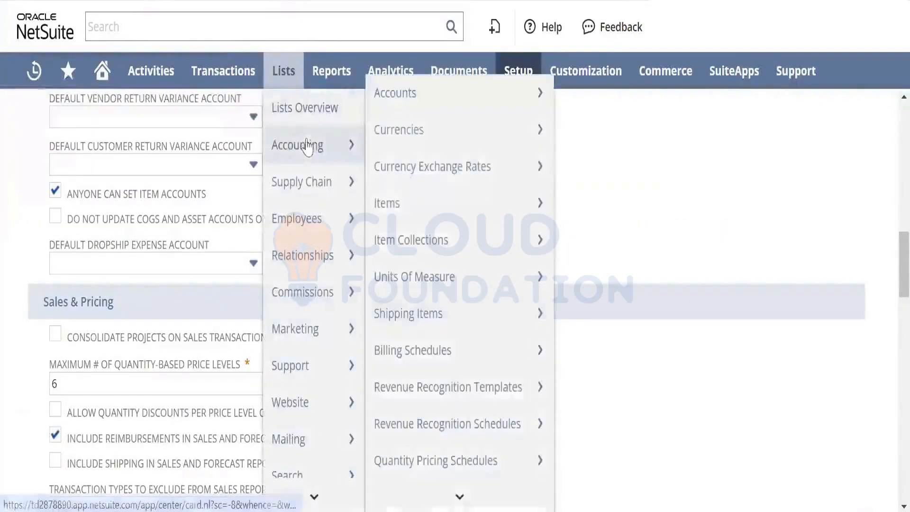
mouse_move(536, 203)
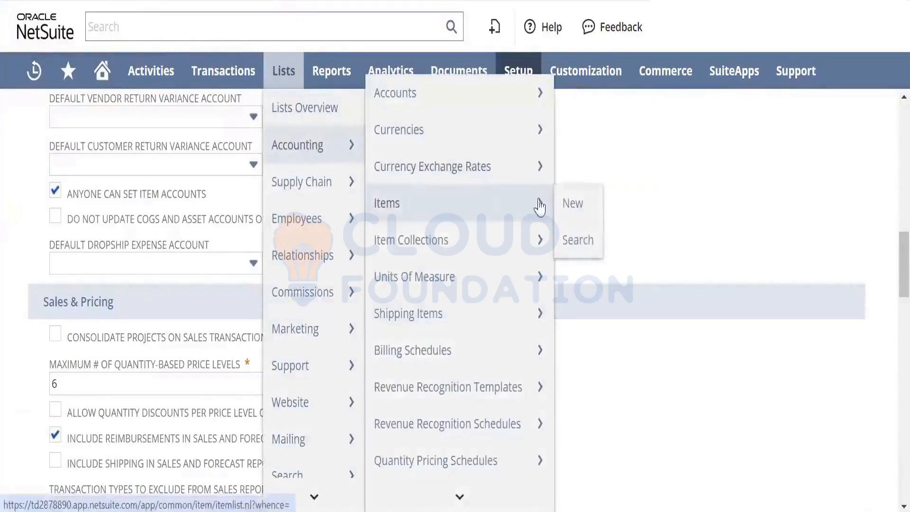
left_click(572, 204)
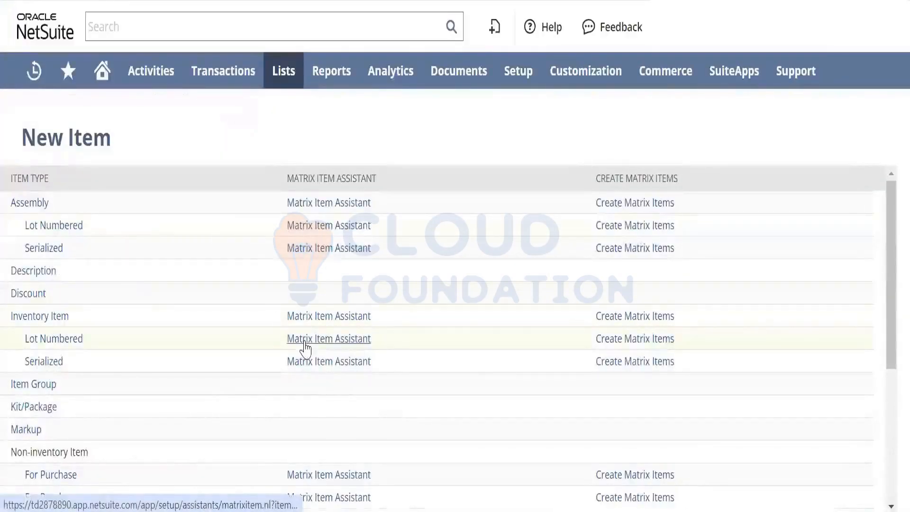
left_click(642, 341)
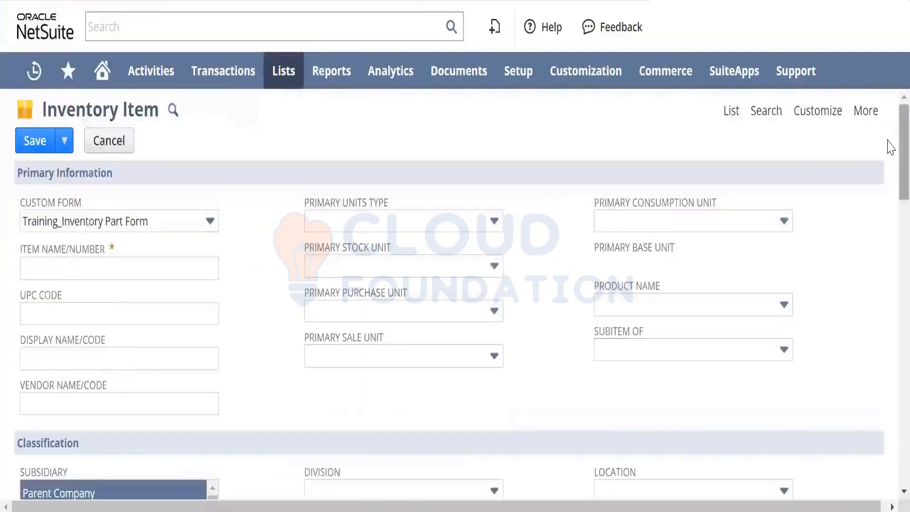
- Select Test Shcedule as the quantity pricing schedule in the new item's Pricing section
scroll(890, 319, "down", 10)
left_click_drag(888, 345, 890, 403)
left_click(205, 175)
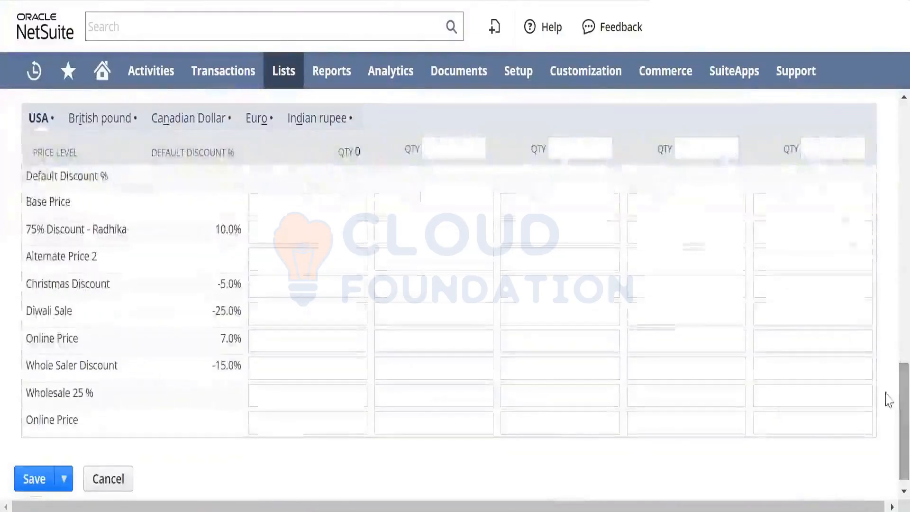
left_click(479, 145)
left_click(671, 150)
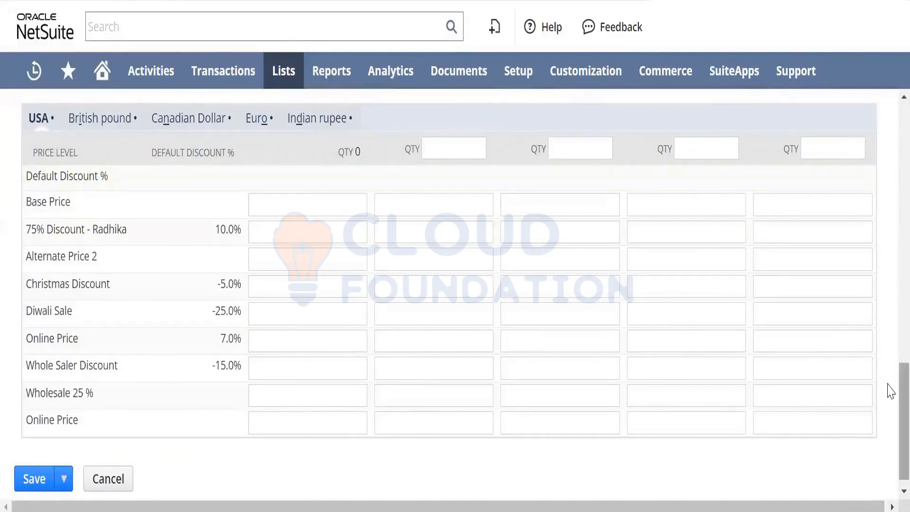
scroll(889, 372, "up", 2)
scroll(889, 365, "up", 4)
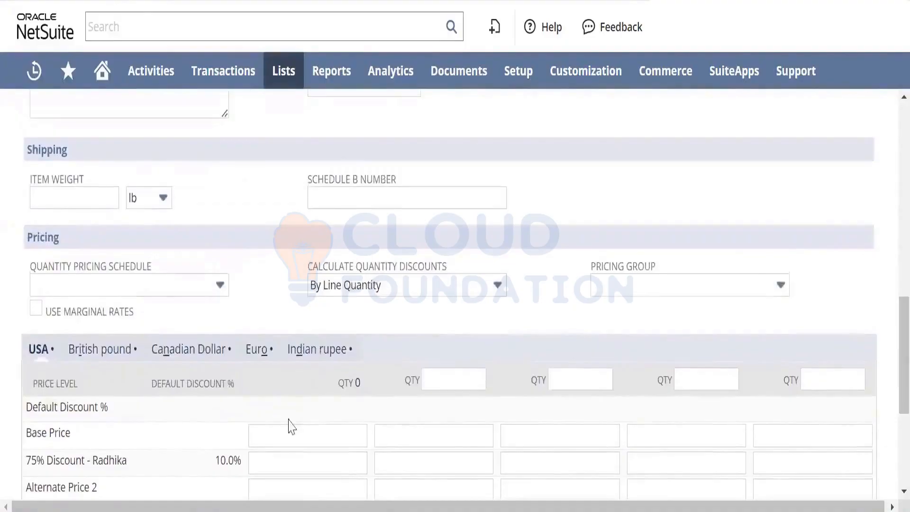
left_click(150, 285)
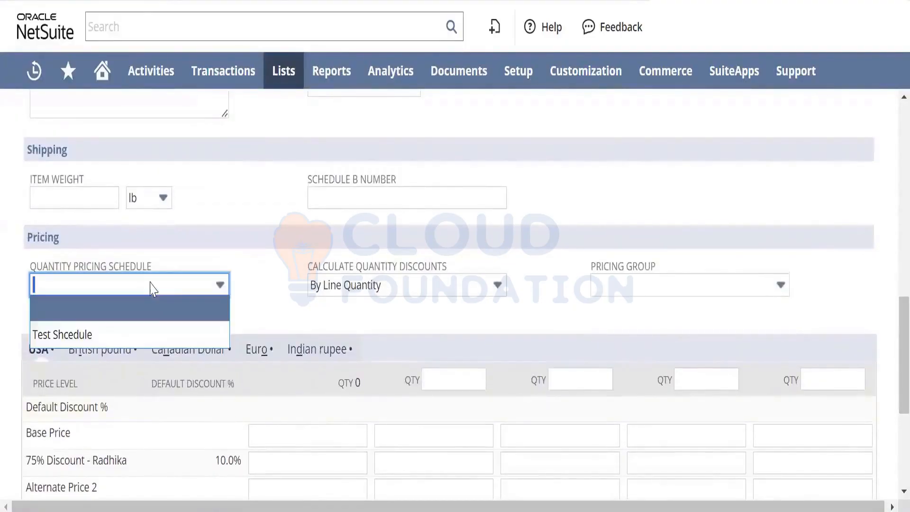
left_click(139, 341)
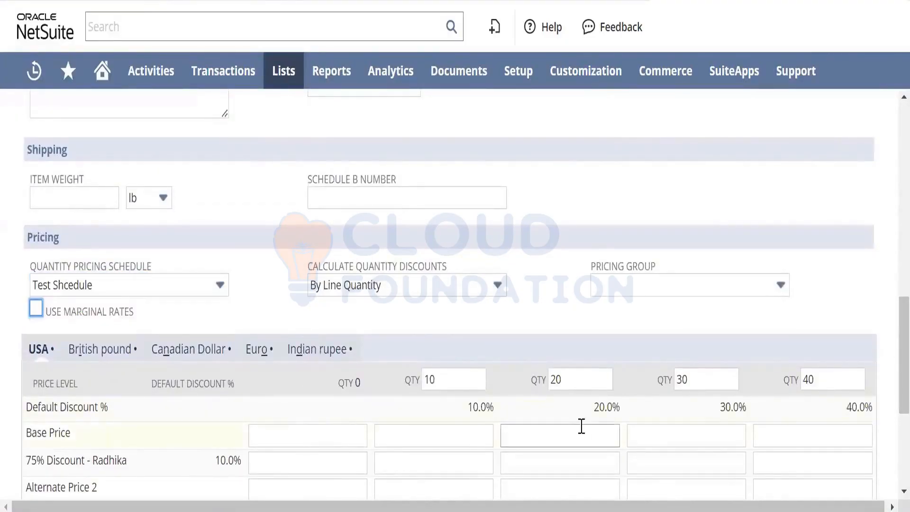
- Enter a USA base price of 1000 at quantity 0 and keep 1,100 as the base price at quantity 10
scroll(889, 403, "down", 5)
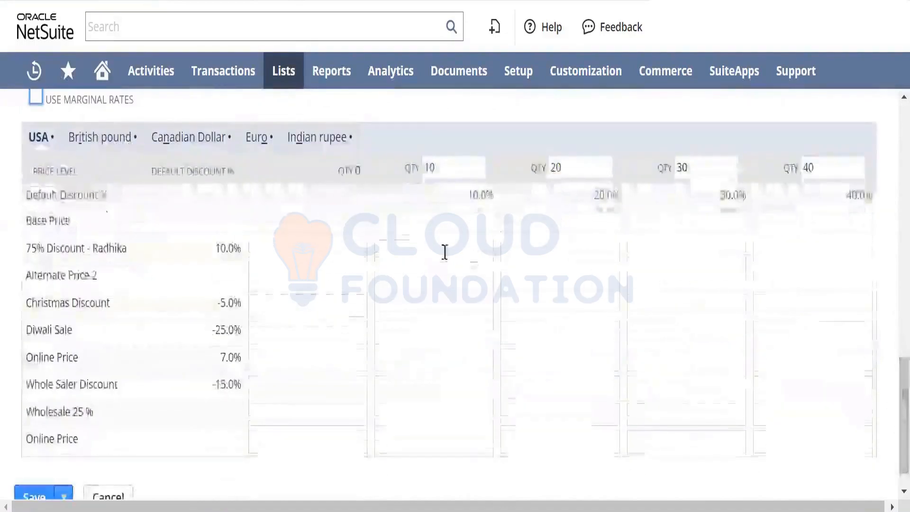
left_click(350, 232)
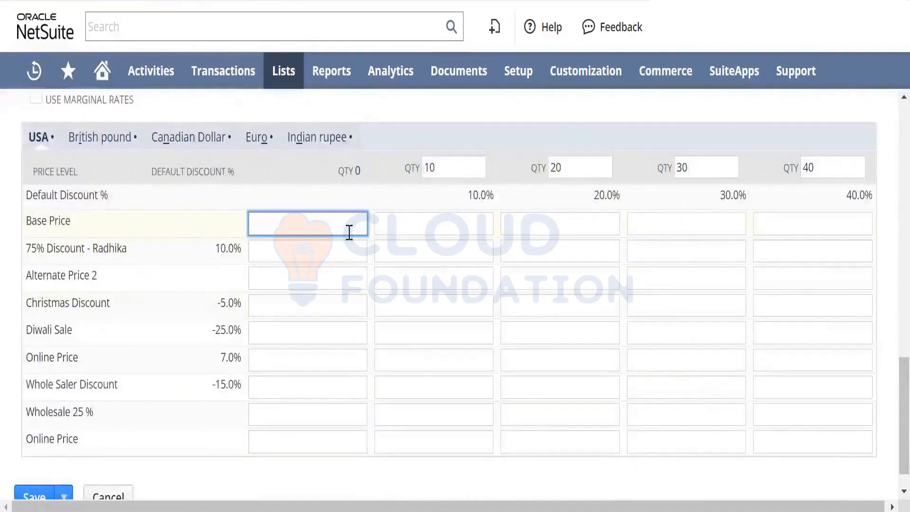
type("1000")
key("Tab")
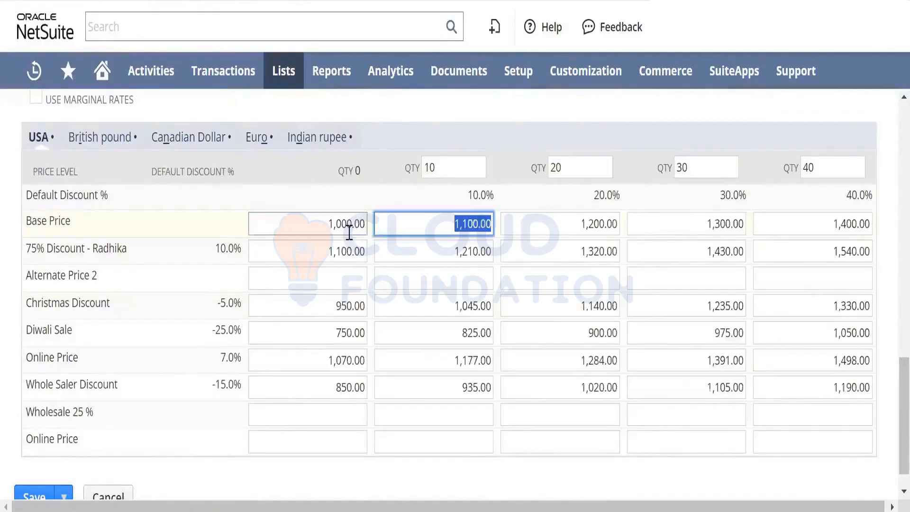
type("1100")
key("Tab")
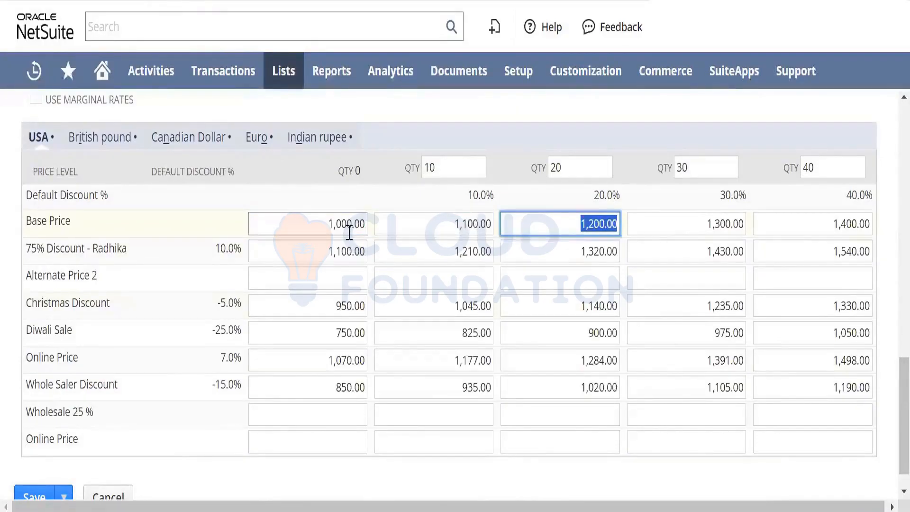
- Enter 1000 again as the USA base price at quantity 0 on the new item
key("shift+Tab")
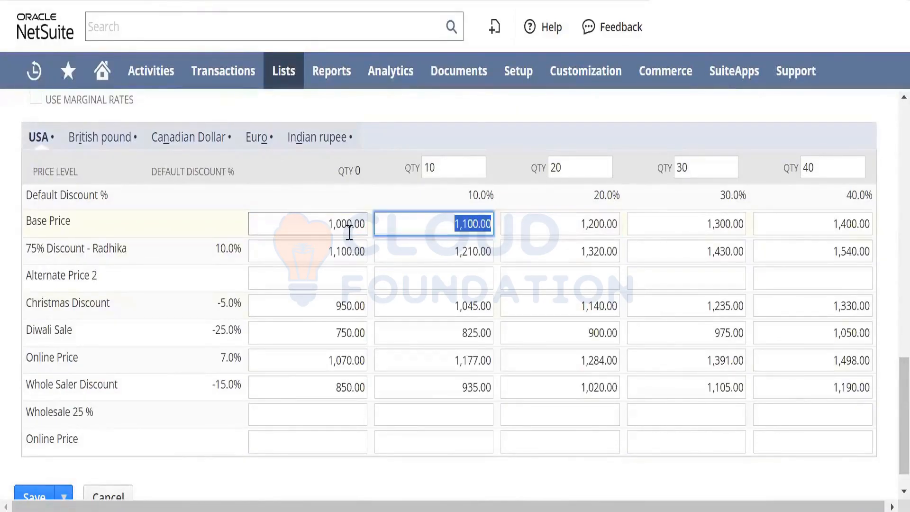
key("shift+Tab")
type("1000")
key("Tab")
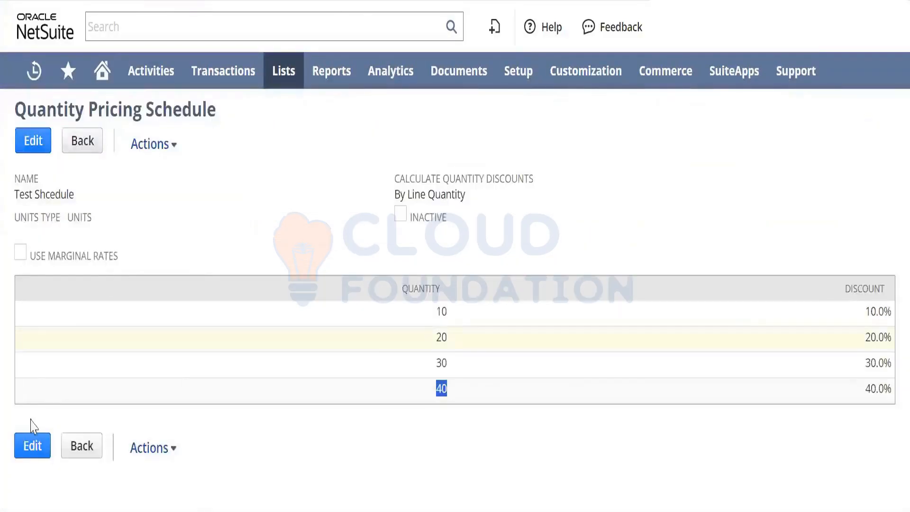
- Edit the Test Shcedule pricing schedule and set its discounts to -10.0% at quantity 10 and -20.0% at quantity 20
left_click(22, 446)
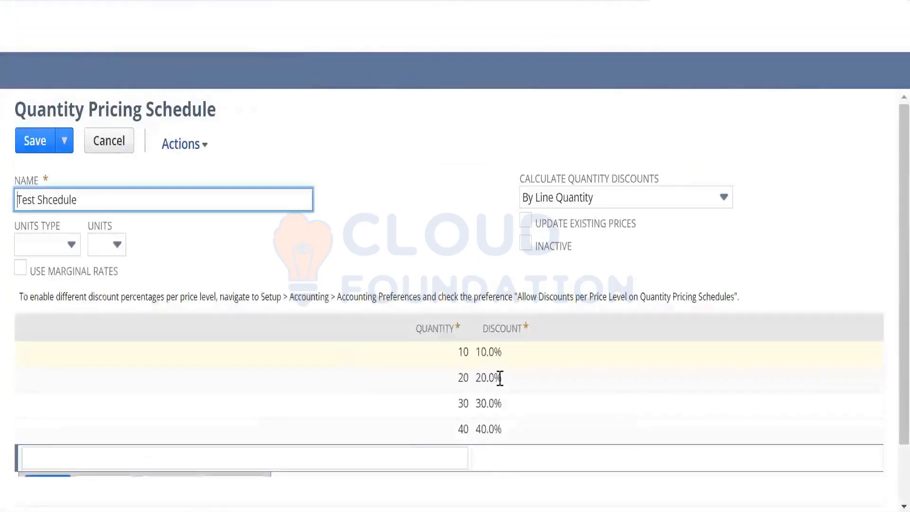
left_click(514, 354)
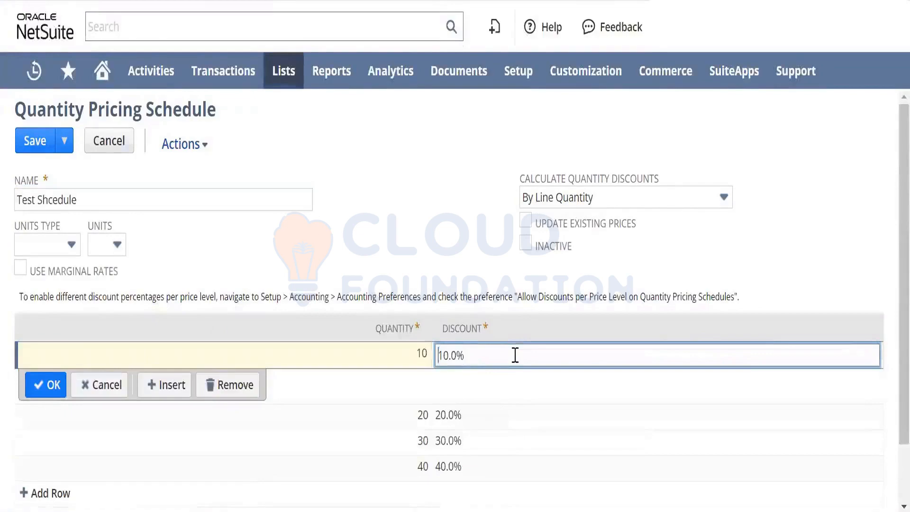
type("-")
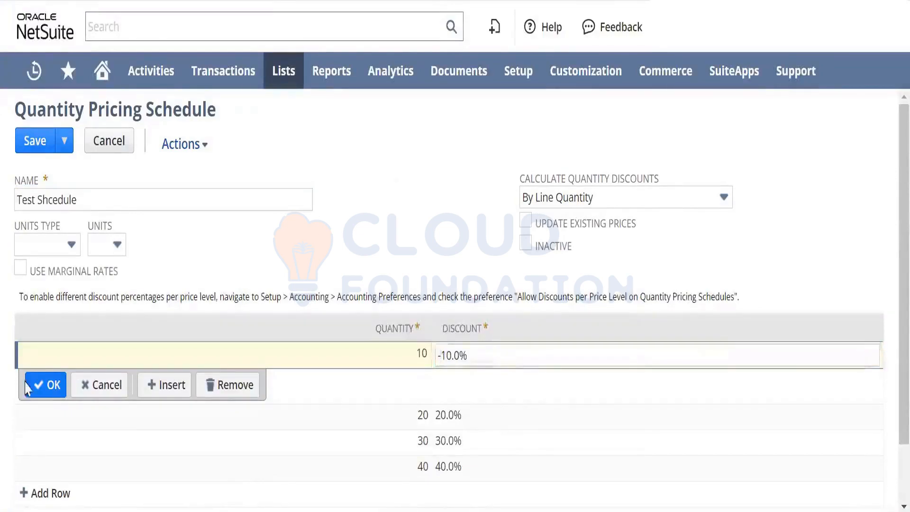
left_click(27, 386)
left_click(512, 370)
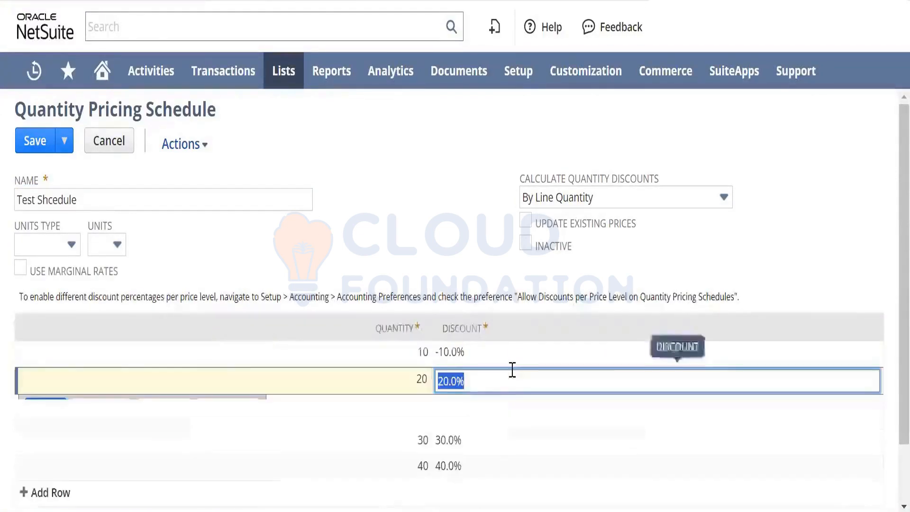
key("Home")
type("-")
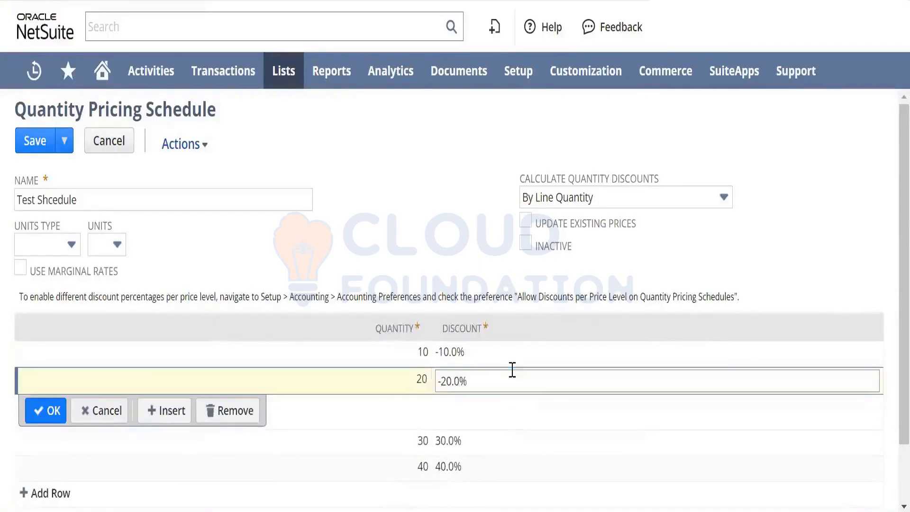
left_click(48, 411)
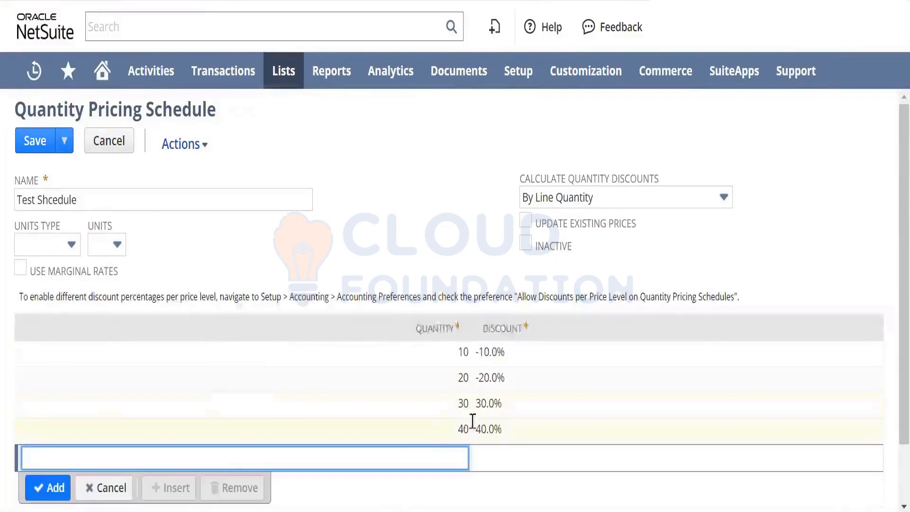
- Set the schedule's discounts to -30.0% at quantity 30 and -40.0% at quantity 40, and save the schedule
left_click(518, 398)
key("Home")
type("-")
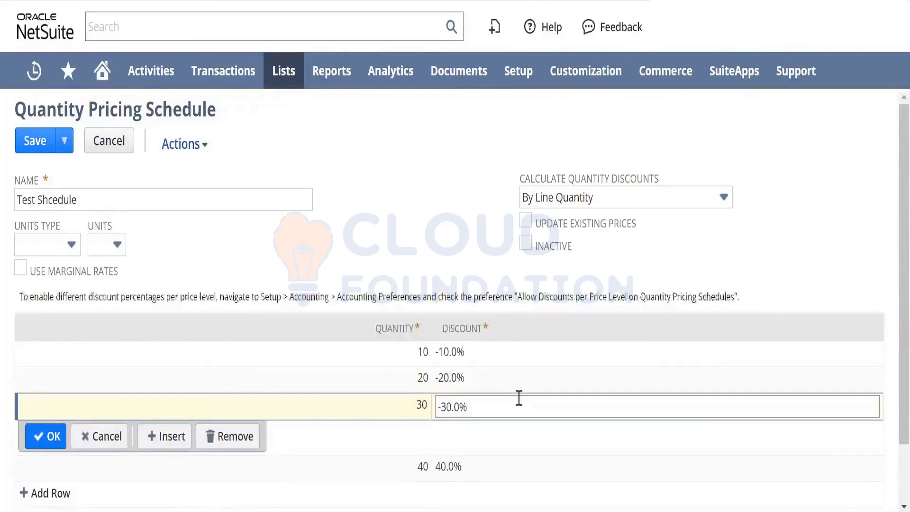
left_click(46, 436)
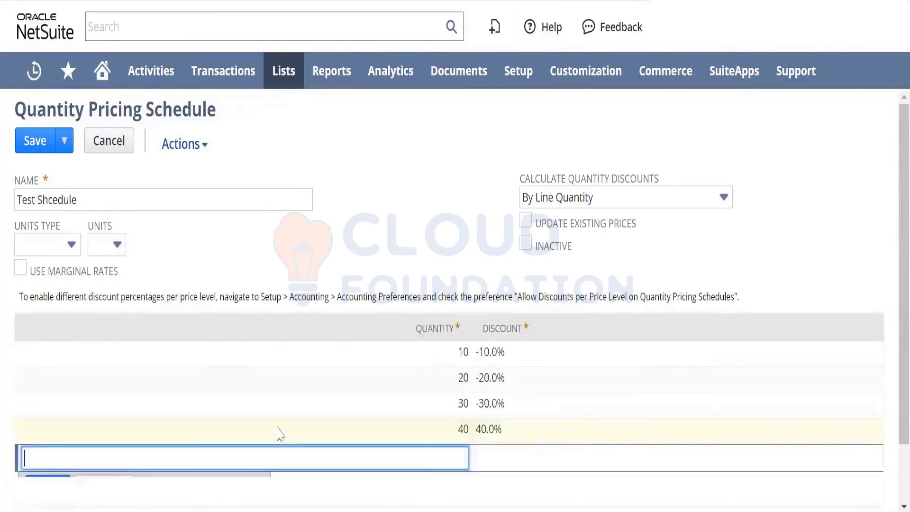
left_click(562, 433)
key("Home")
type("-")
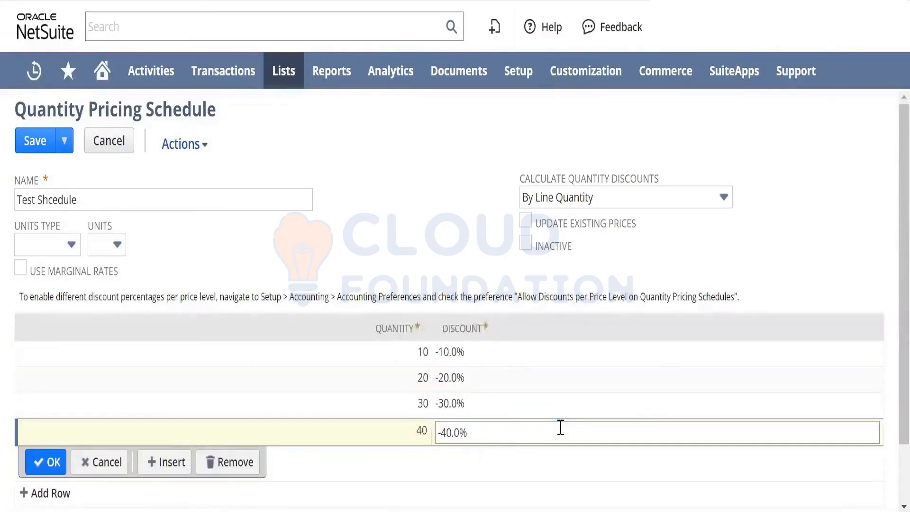
left_click(46, 462)
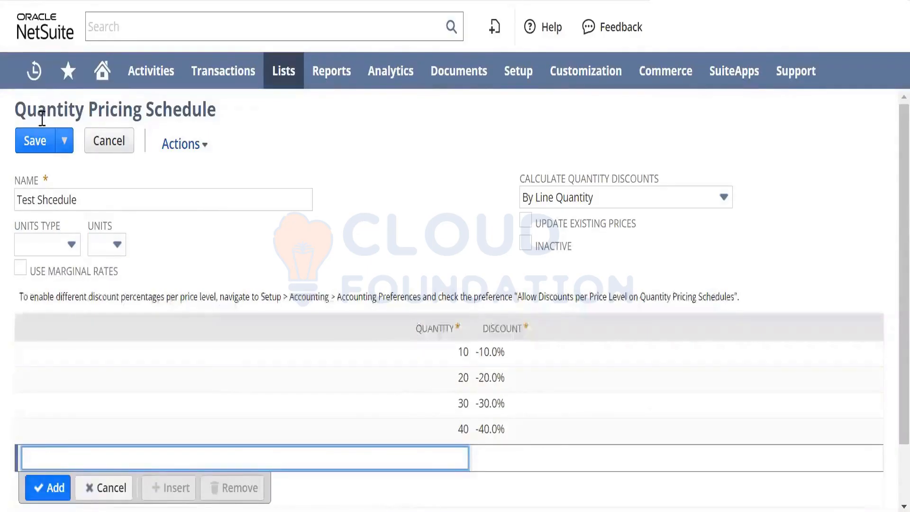
left_click(38, 142)
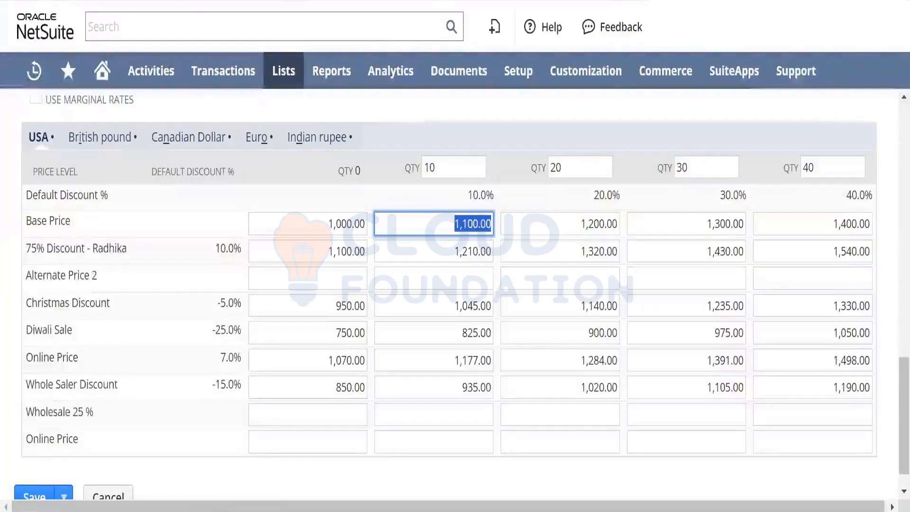
- Reload the new inventory item form, discarding its unsaved changes, and select Test Shcedule as the quantity pricing schedule
left_click(518, 70)
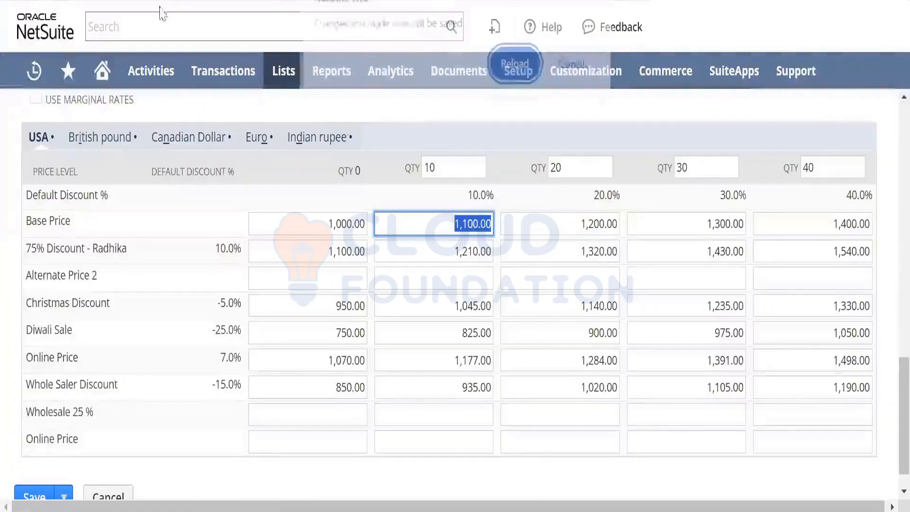
left_click(574, 65)
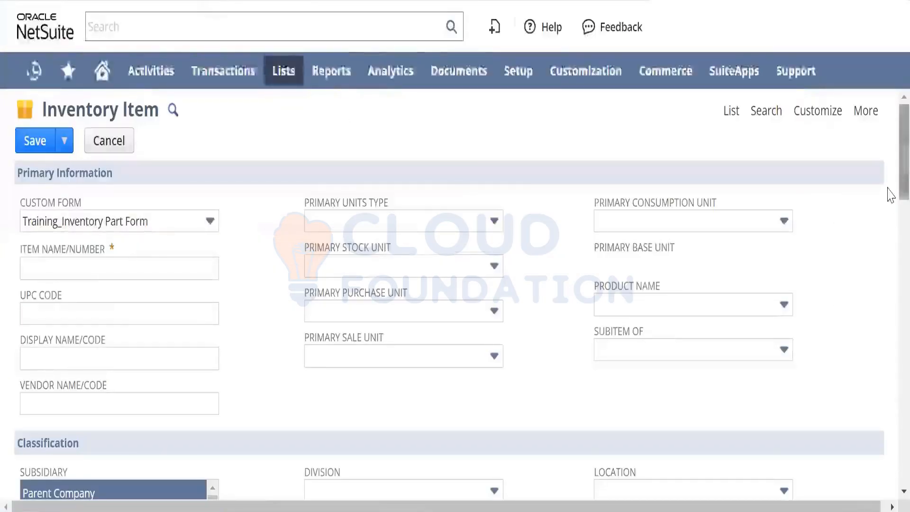
scroll(888, 213, "down", 7)
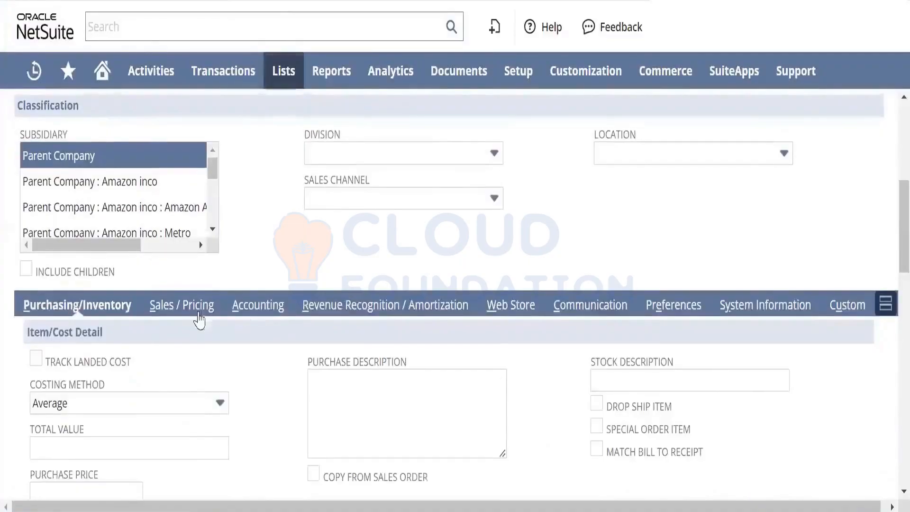
left_click(194, 310)
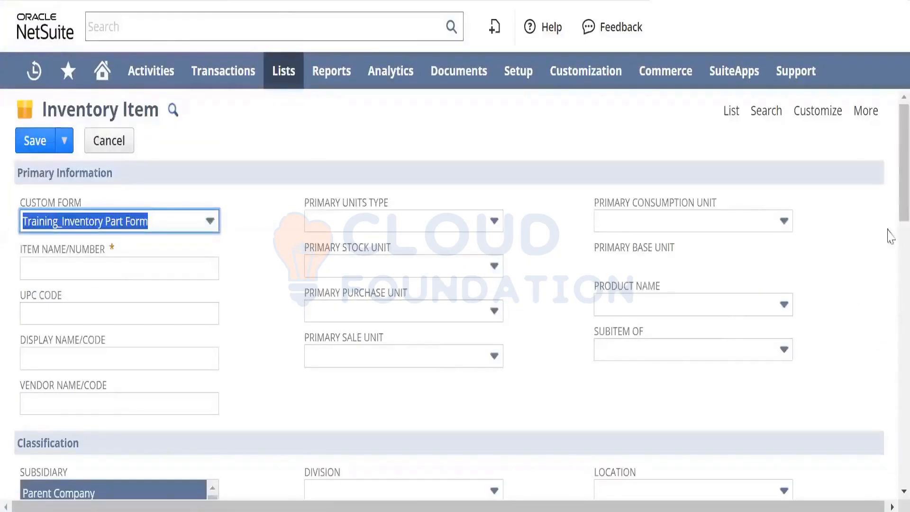
scroll(887, 252, "down", 5)
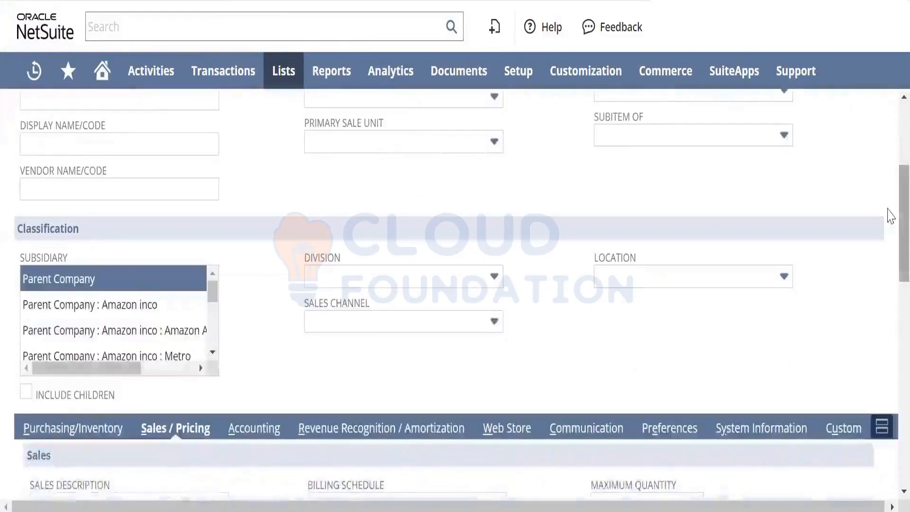
scroll(887, 265, "down", 9)
left_click(153, 345)
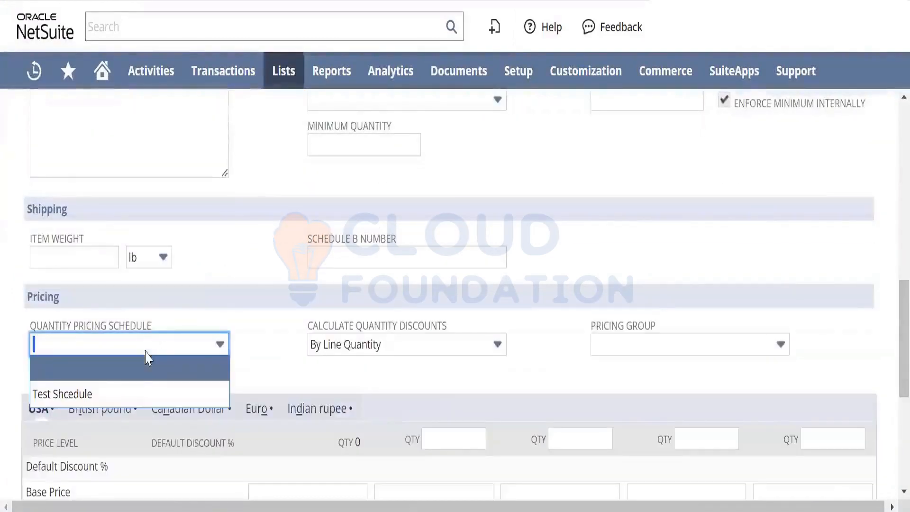
left_click(138, 395)
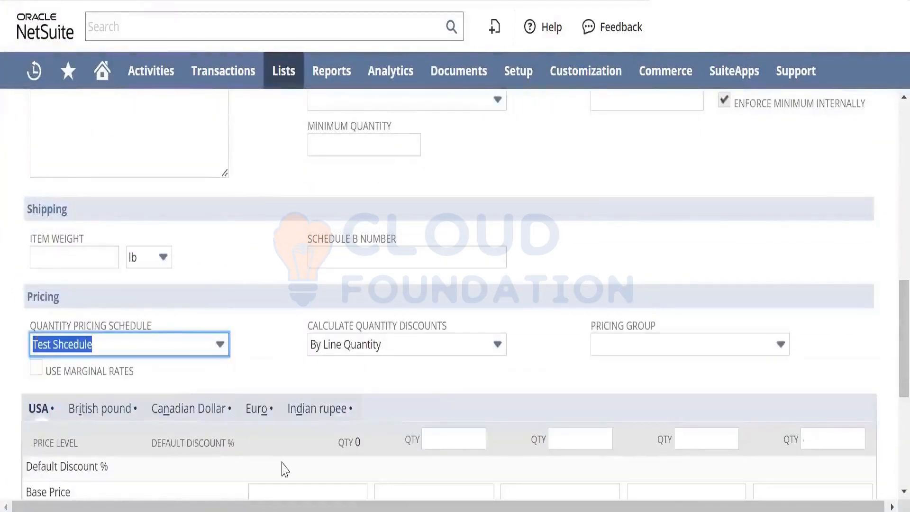
- Enter a USA base price of 1000 at quantity 0 to recalculate the item's prices from the edited schedule
left_click(314, 492)
type("1000")
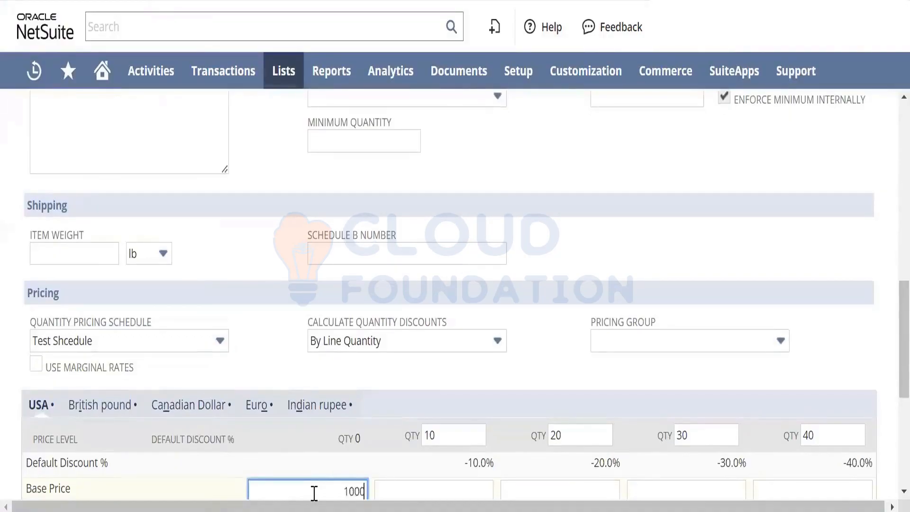
key("Tab")
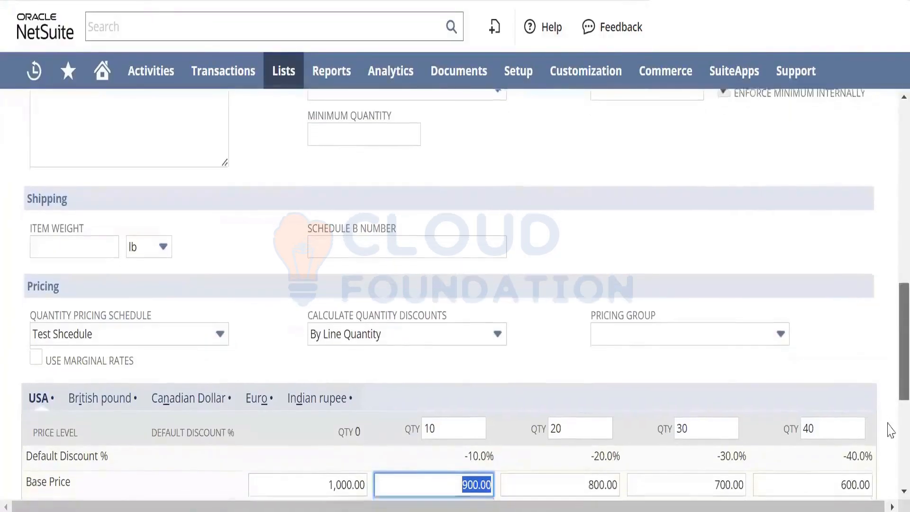
scroll(888, 427, "down", 5)
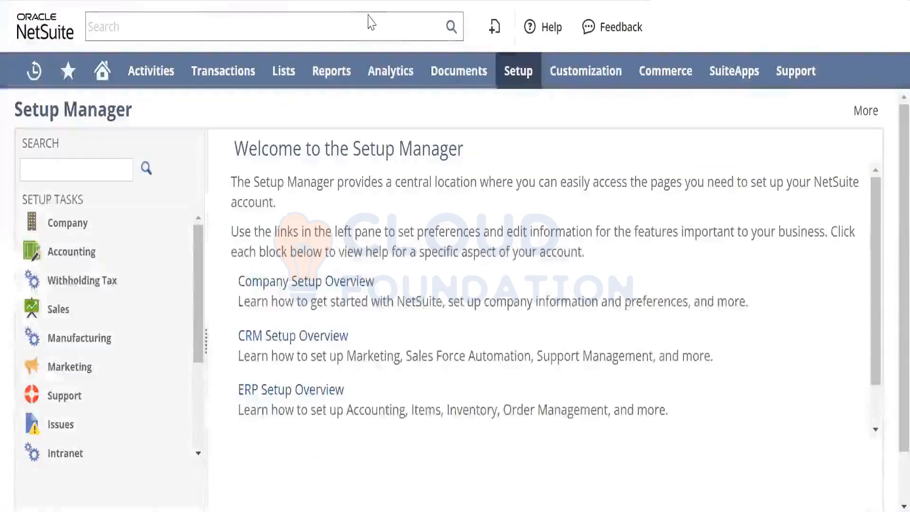
- Open the Items/Transactions section of the Accounting Preferences
mouse_move(515, 83)
mouse_move(542, 184)
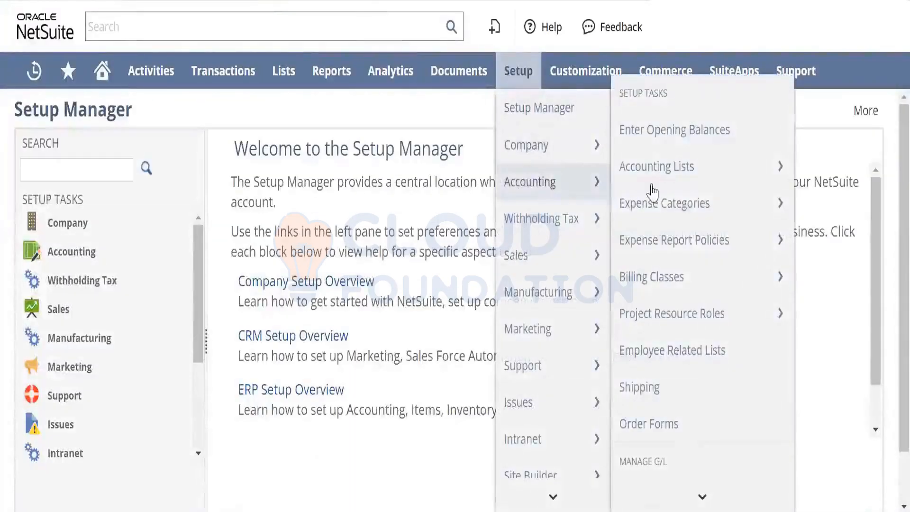
mouse_move(690, 205)
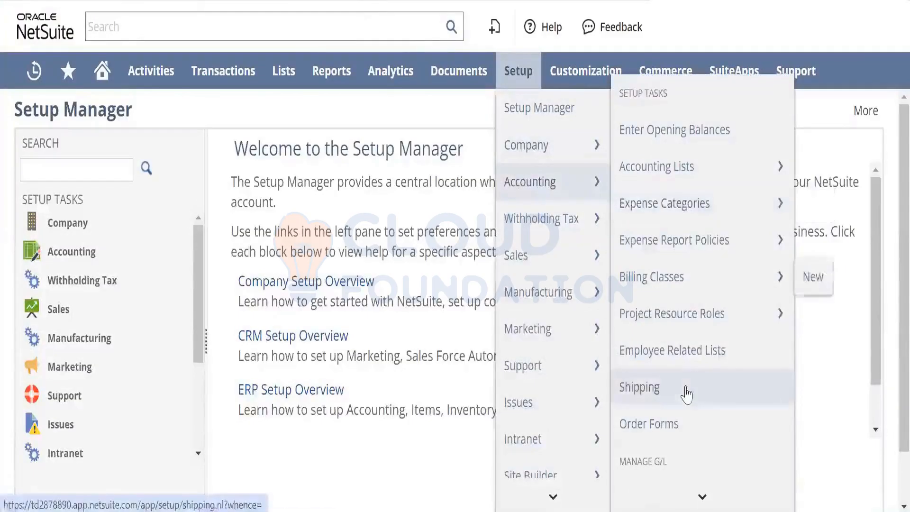
mouse_move(701, 495)
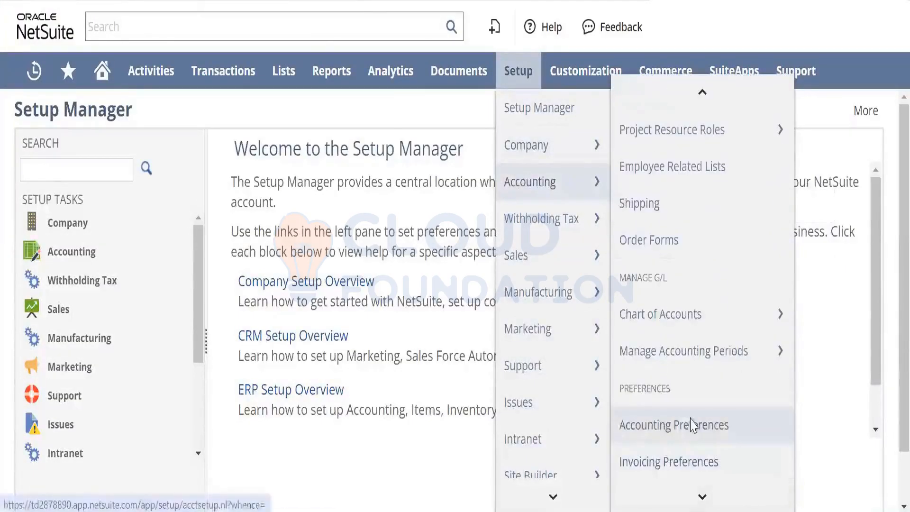
left_click(691, 426)
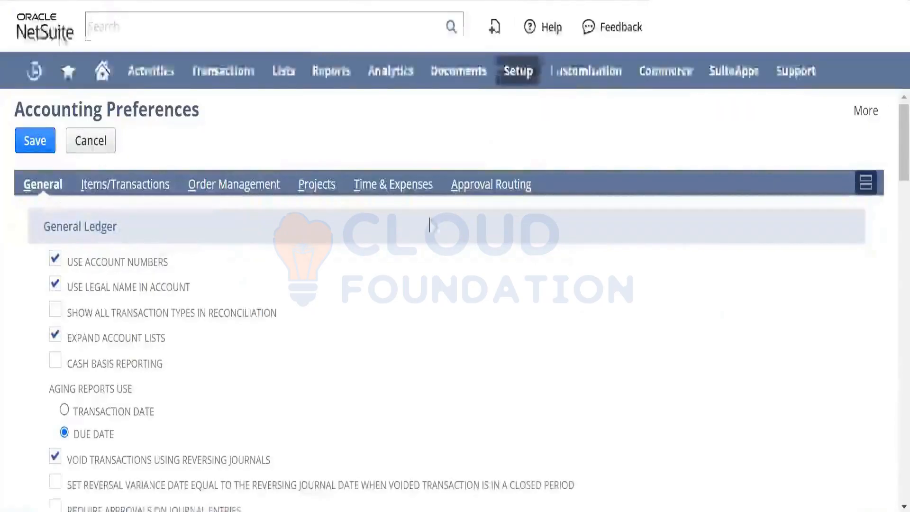
left_click(142, 188)
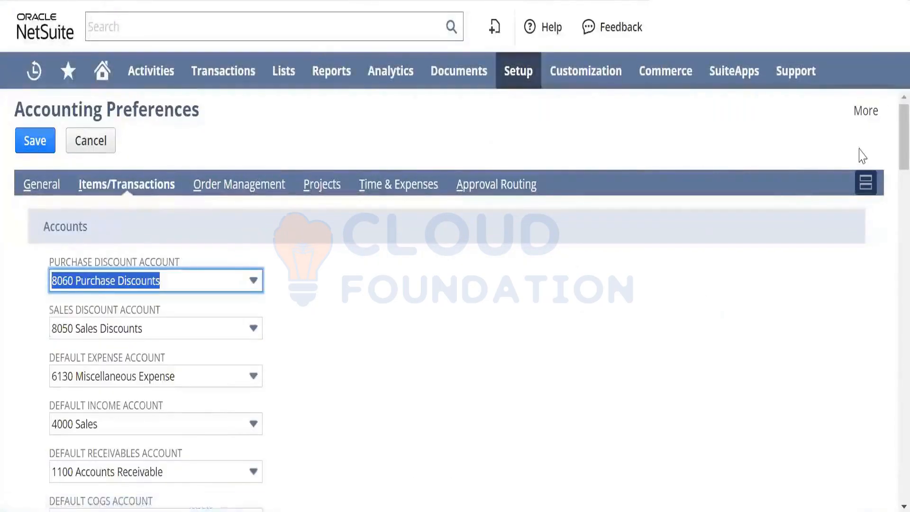
- Enable Require Bins on All Transactions Except Item Receipts and Use Preferred Bin on Item Receipts under Inventory, and save the preferences
scroll(890, 226, "down", 20)
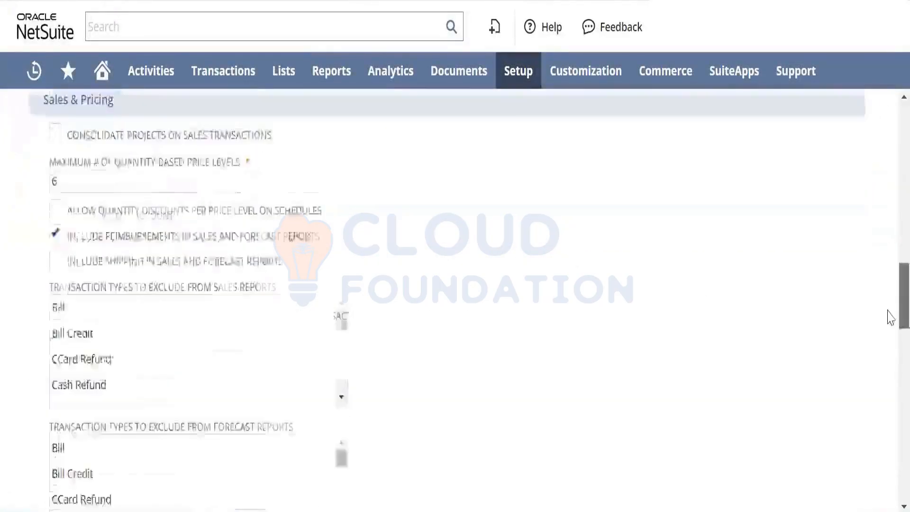
scroll(889, 374, "down", 3)
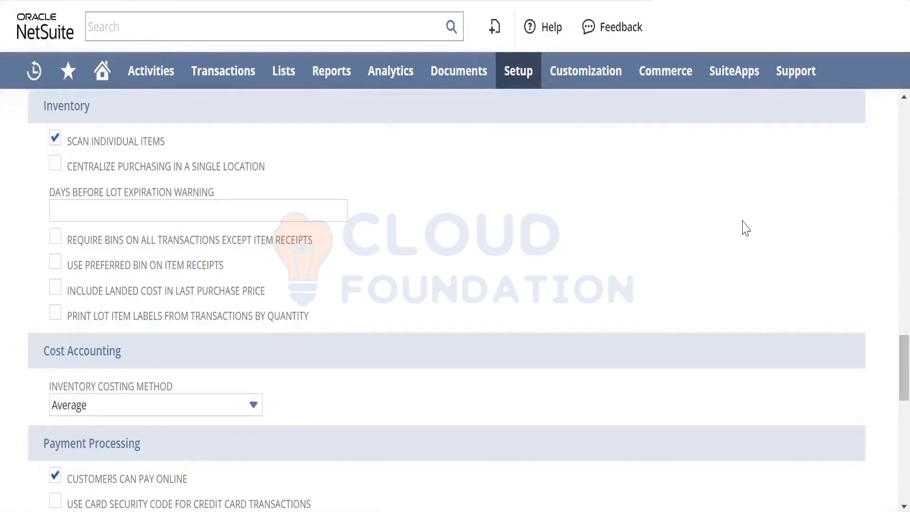
left_click(58, 241)
left_click(57, 268)
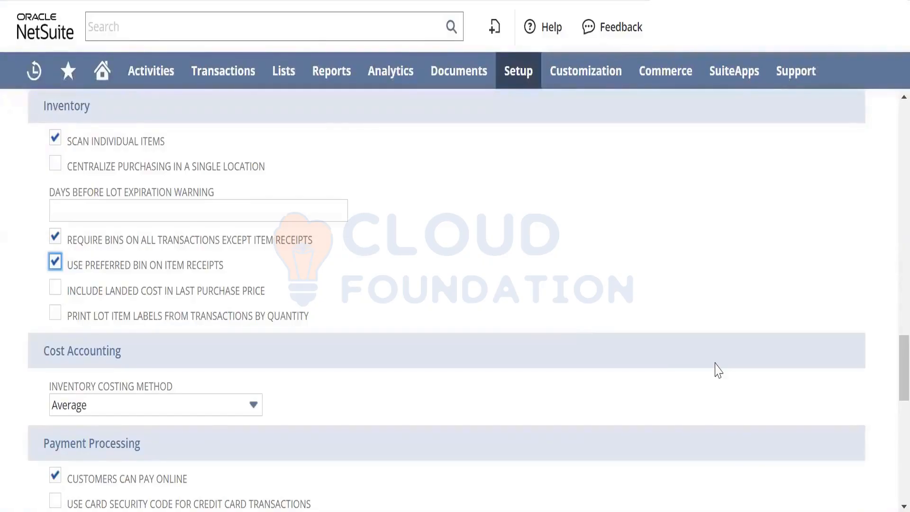
scroll(888, 410, "down", 1)
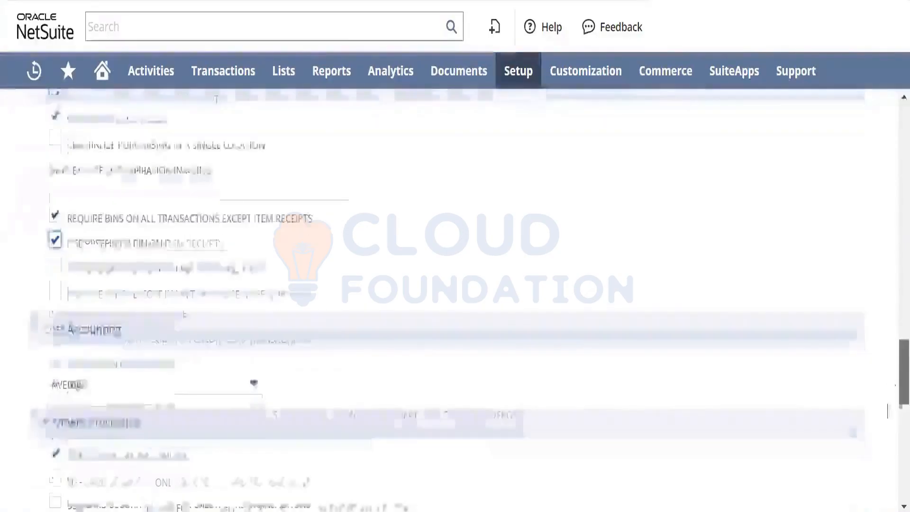
scroll(887, 426, "down", 6)
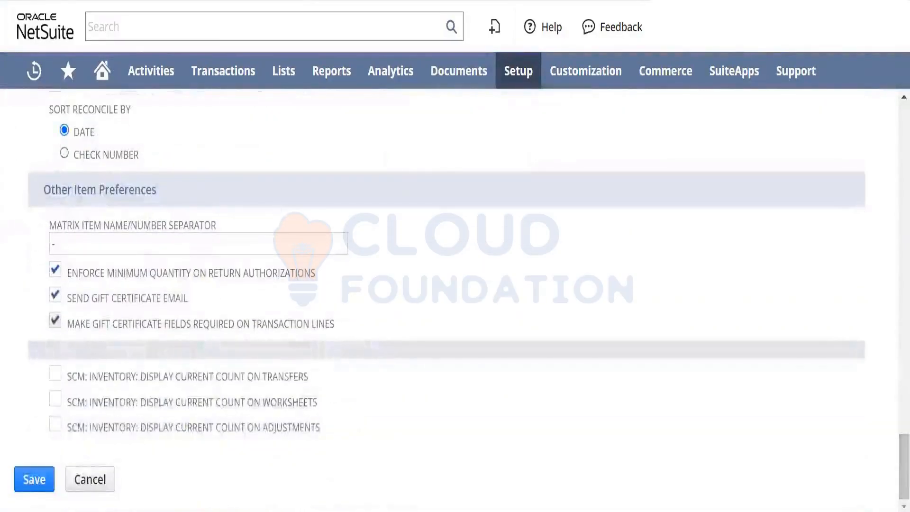
left_click(34, 479)
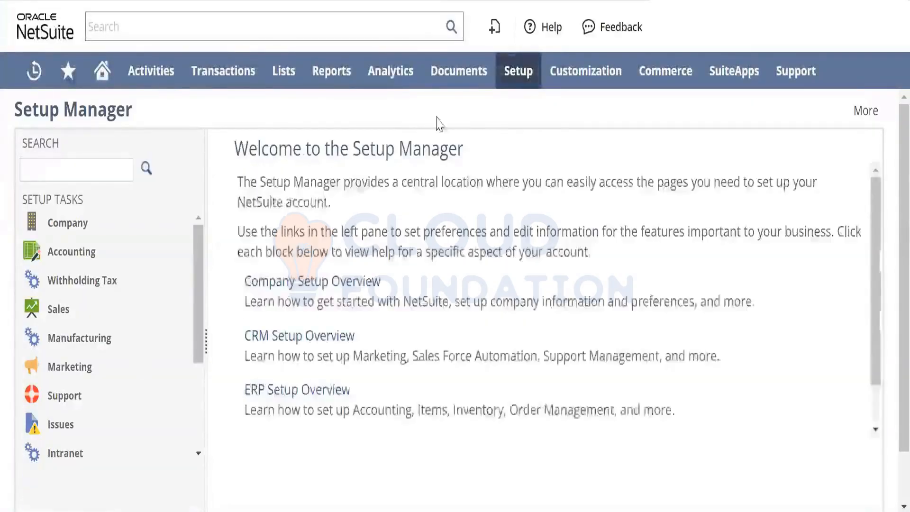
- Open Enable Features from the company setup, show all its sections at once, and locate the Bin Management feature
mouse_move(518, 71)
mouse_move(542, 147)
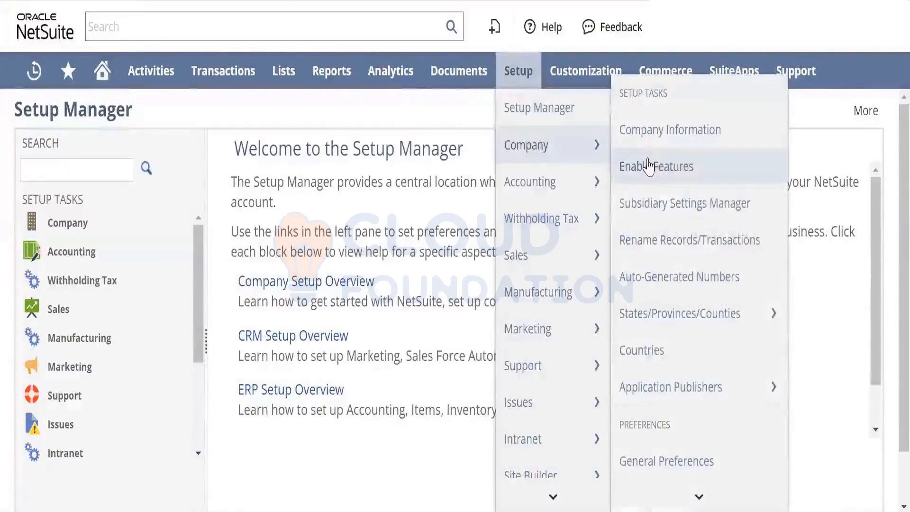
right_click(644, 164)
left_click(665, 179)
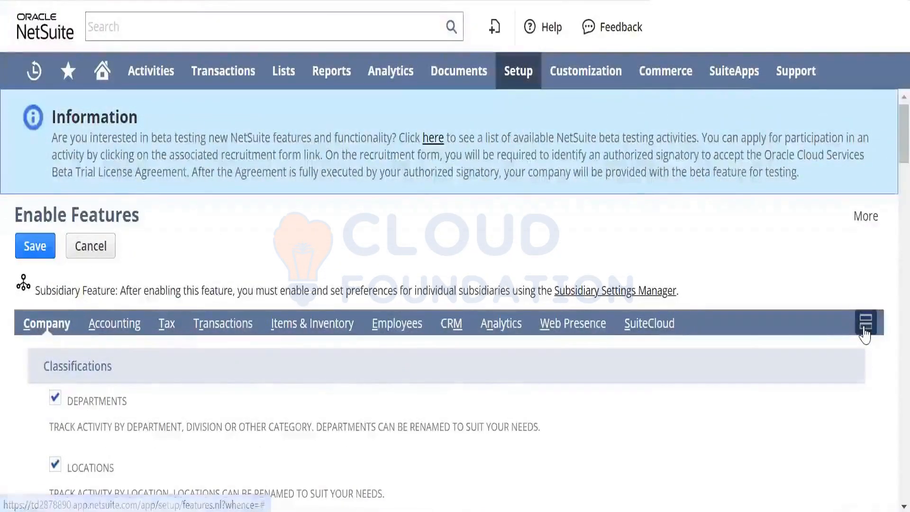
left_click(866, 322)
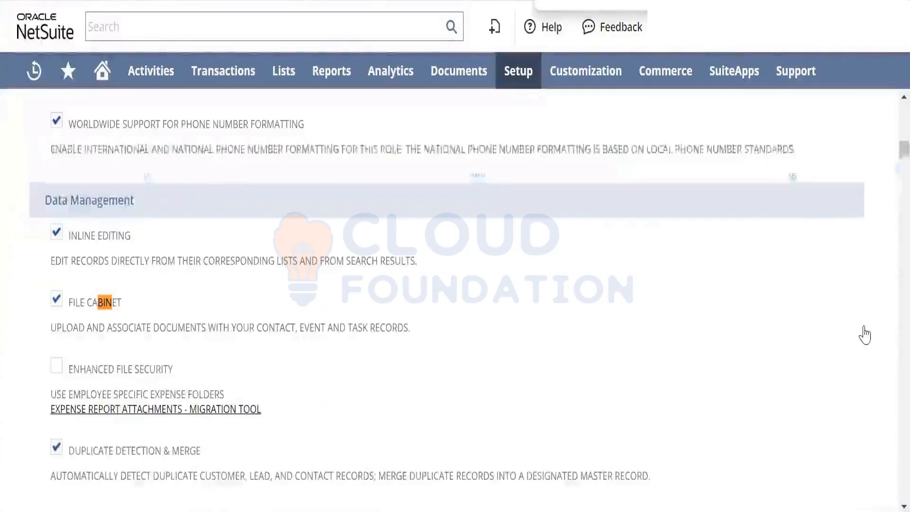
key("Return")
key("Return")
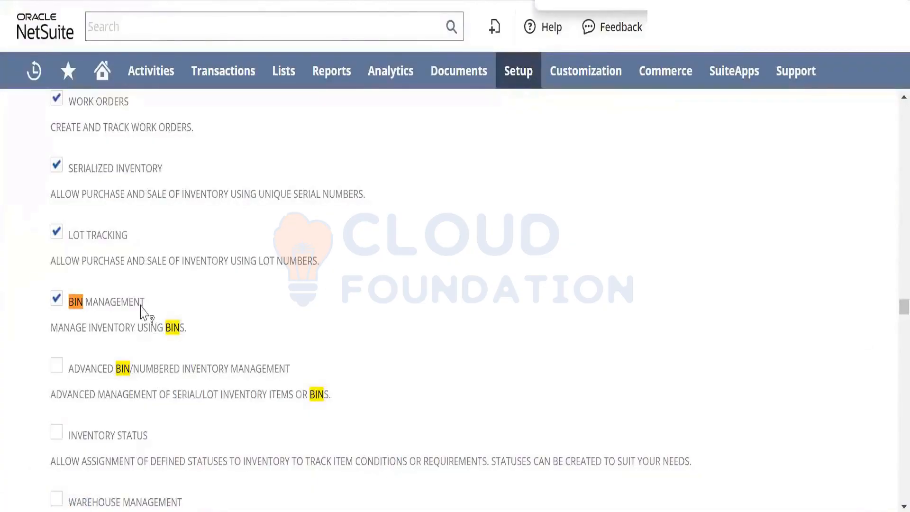
left_click_drag(141, 307, 71, 312)
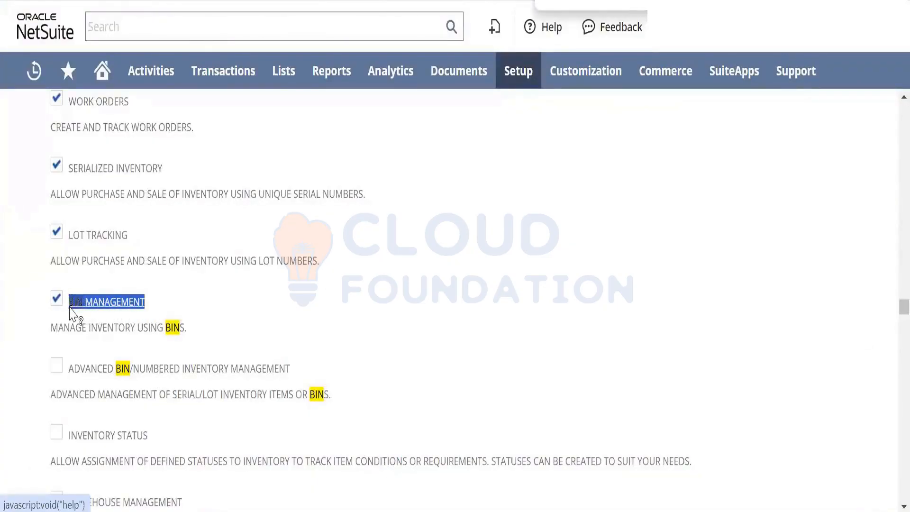
- Return to the accounting setup and open the Items/Transactions section of the Accounting Preferences
left_click(512, 71)
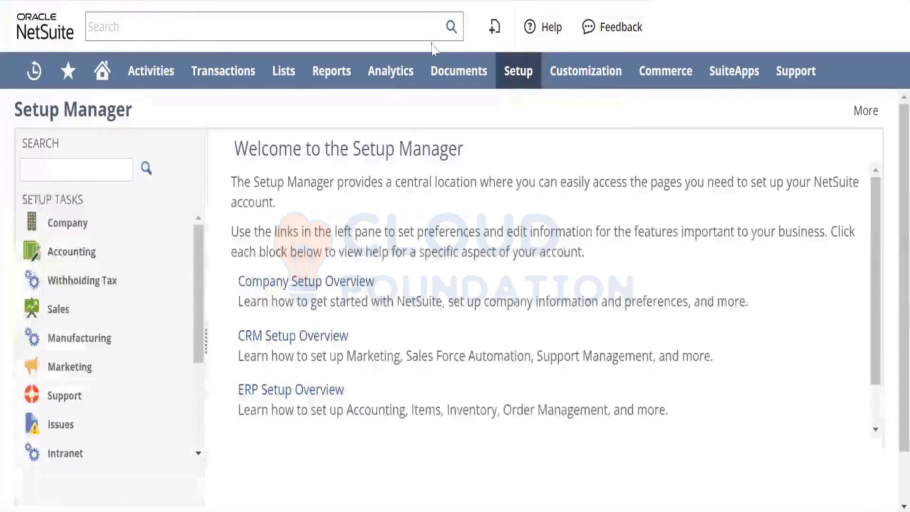
mouse_move(518, 71)
mouse_move(564, 182)
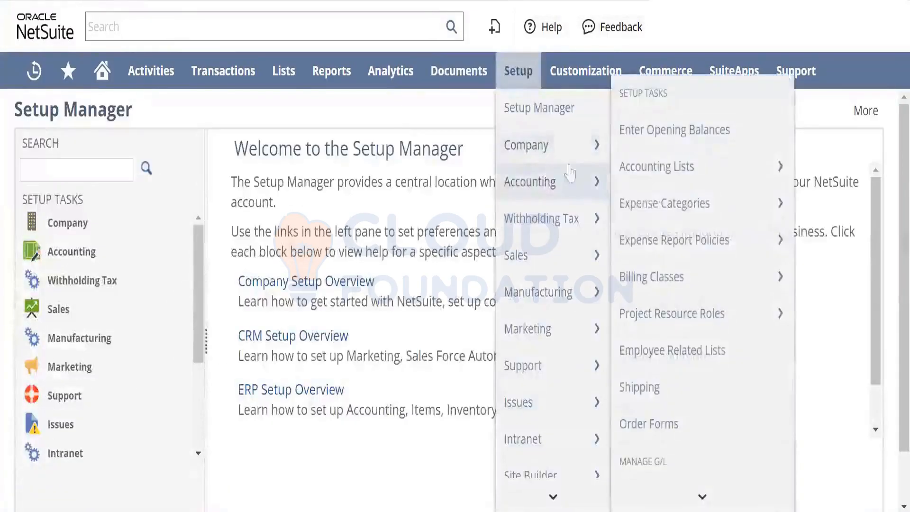
mouse_move(665, 256)
mouse_move(701, 494)
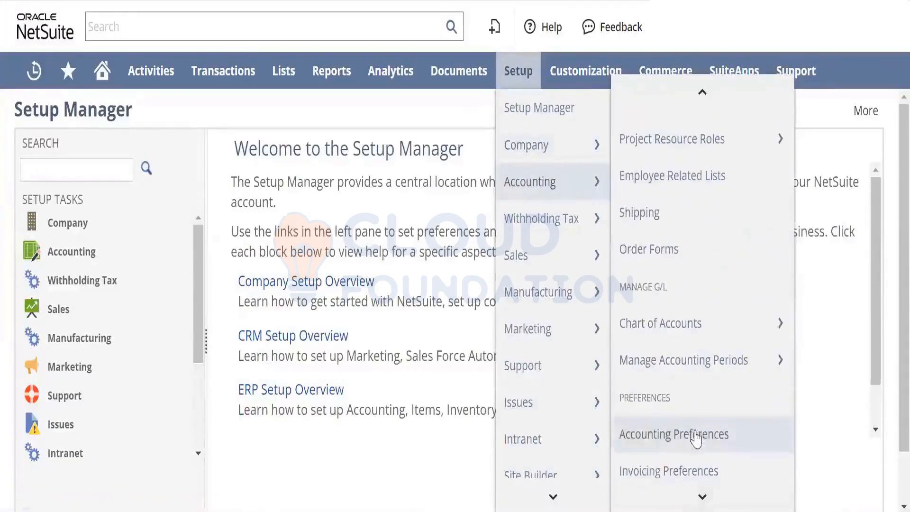
left_click(696, 436)
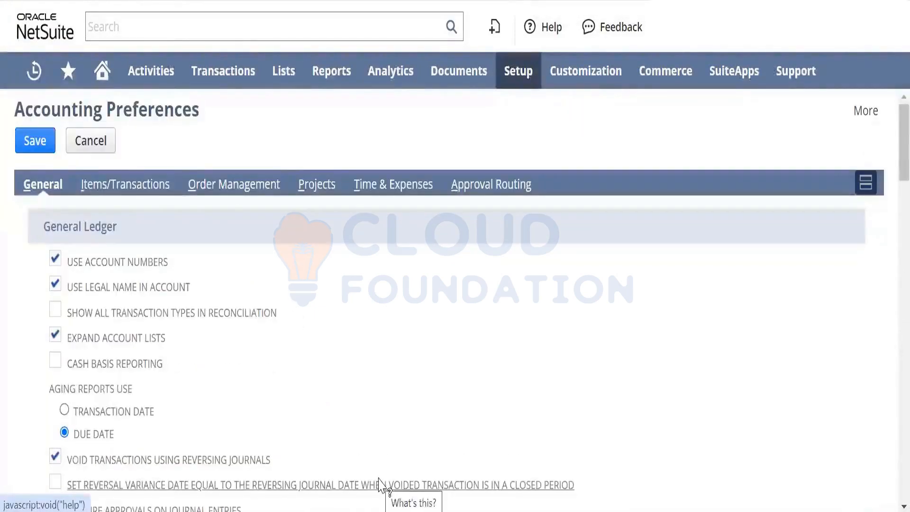
left_click(149, 184)
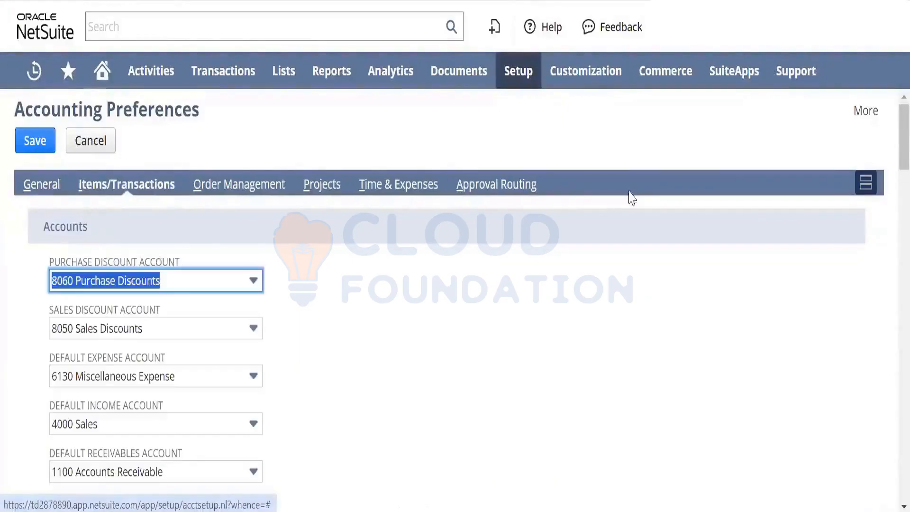
left_click_drag(890, 139, 887, 372)
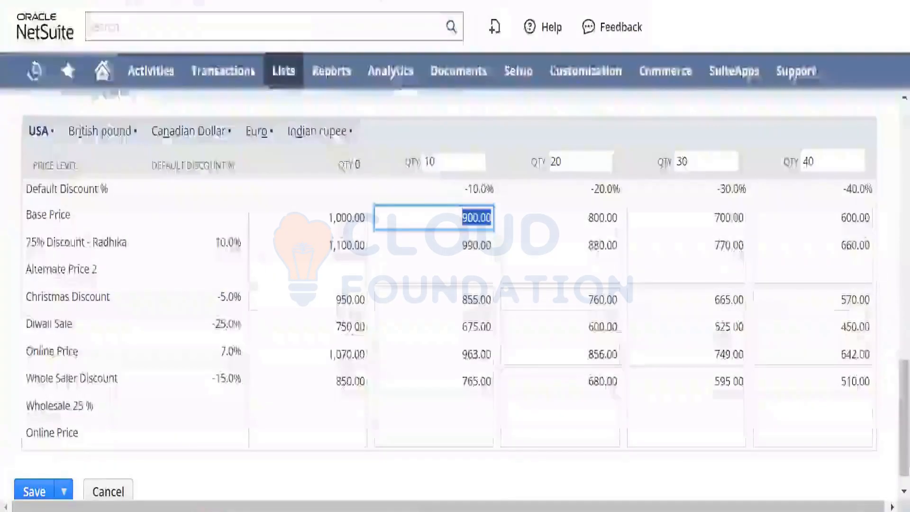
- Switch to the new inventory item form and review the default accounts and tax fields in its Accounting section
scroll(890, 338, "up", 10)
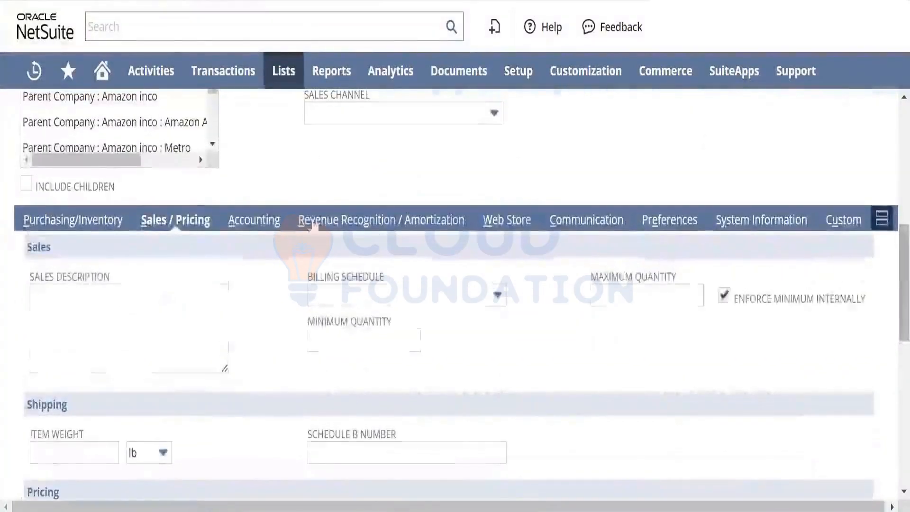
left_click(251, 232)
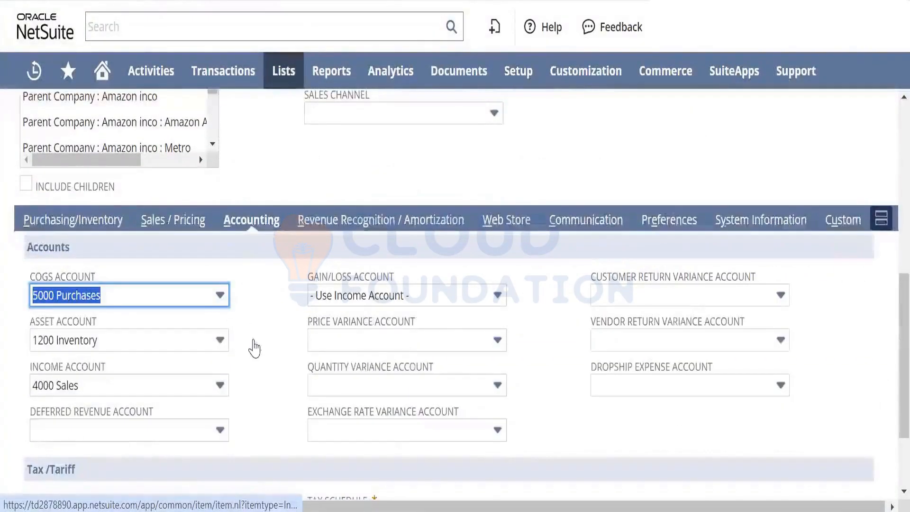
left_click(556, 446)
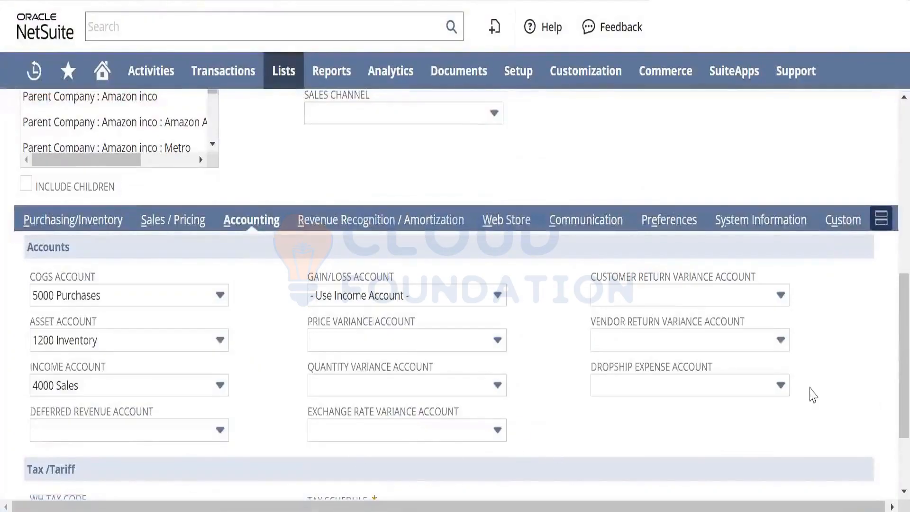
scroll(890, 330, "down", 3)
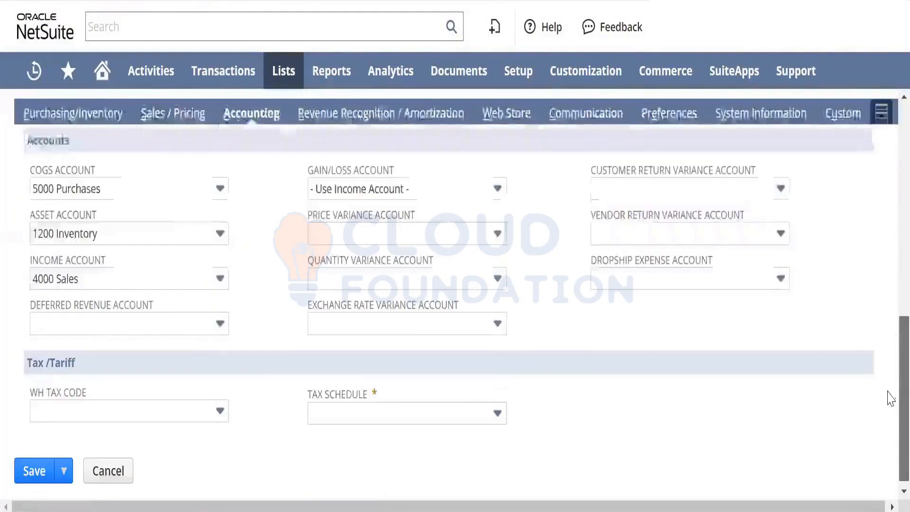
scroll(890, 333, "up", 2)
scroll(890, 333, "up", 2)
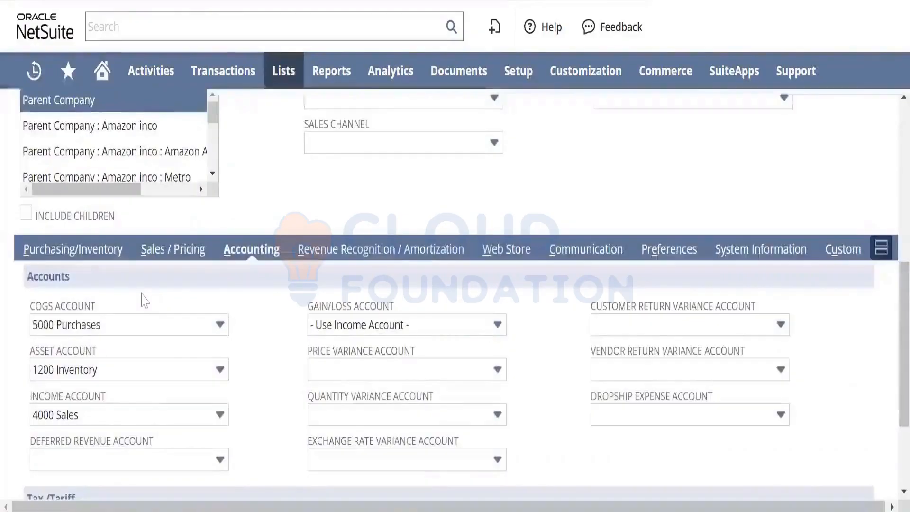
- Examine the Item/Cost Detail and Inventory Management options in the item's Purchasing/Inventory section
left_click(80, 249)
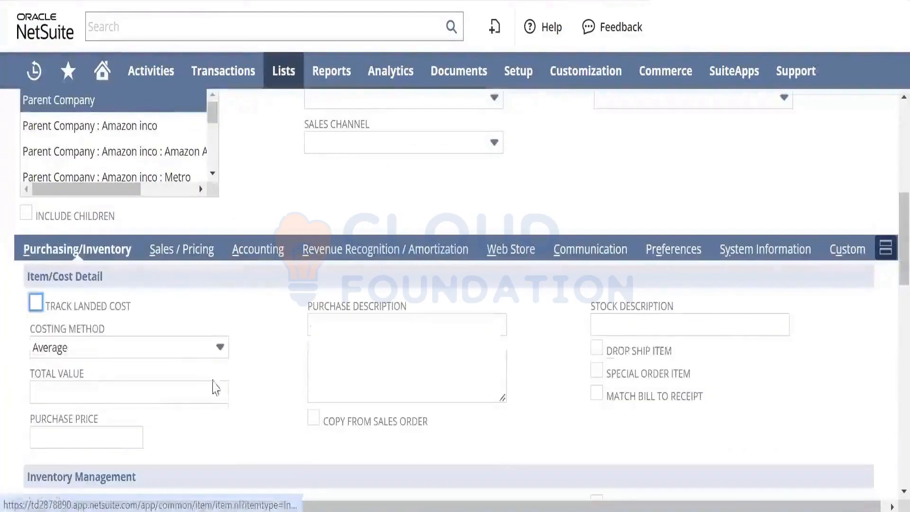
left_click(236, 432)
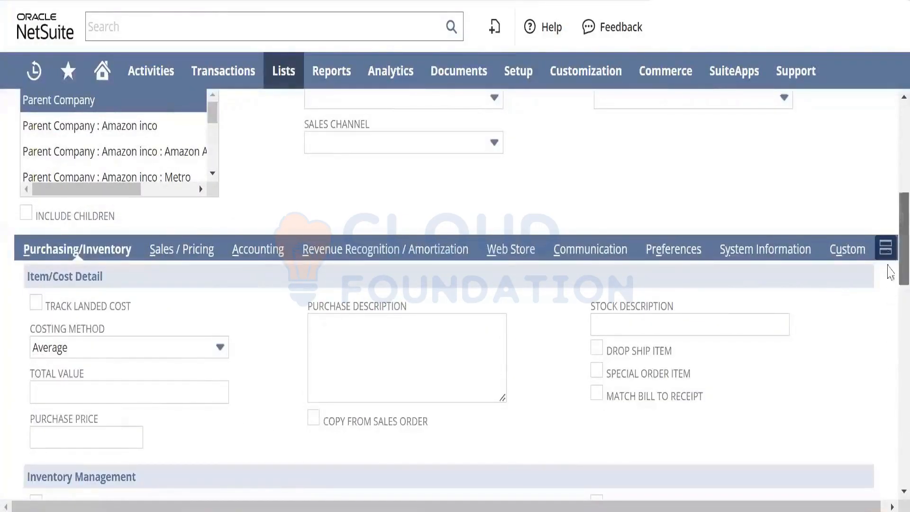
scroll(890, 297, "down", 3)
scroll(887, 304, "down", 1)
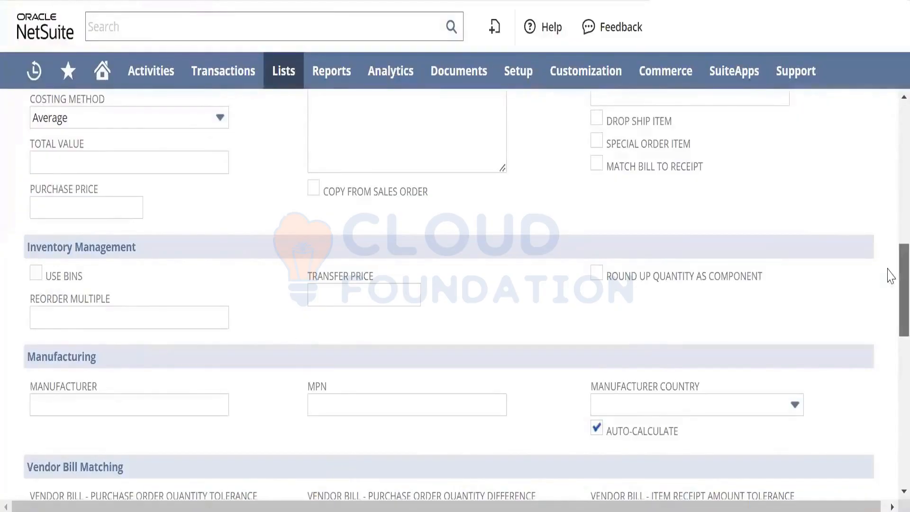
scroll(888, 284, "down", 5)
left_click_drag(888, 323, 888, 141)
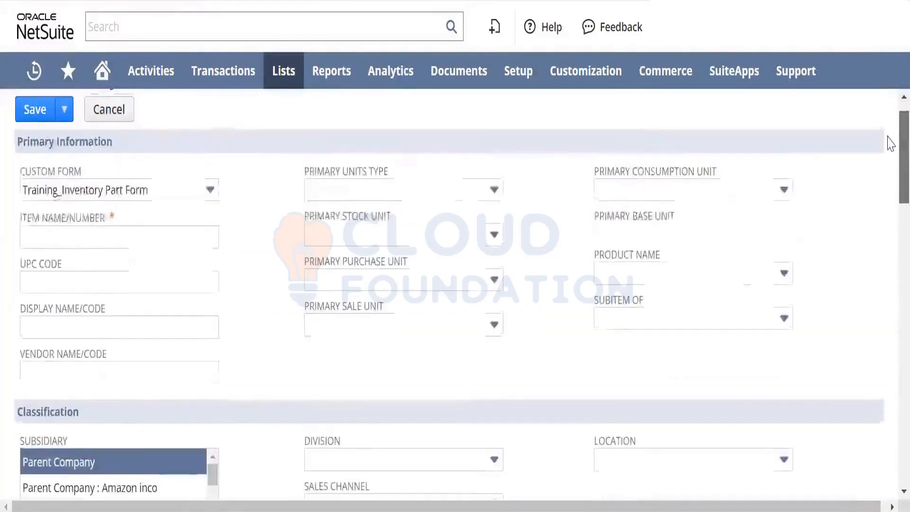
- Change the inventory item's custom form to Standard Inventory Part Form
left_click(176, 189)
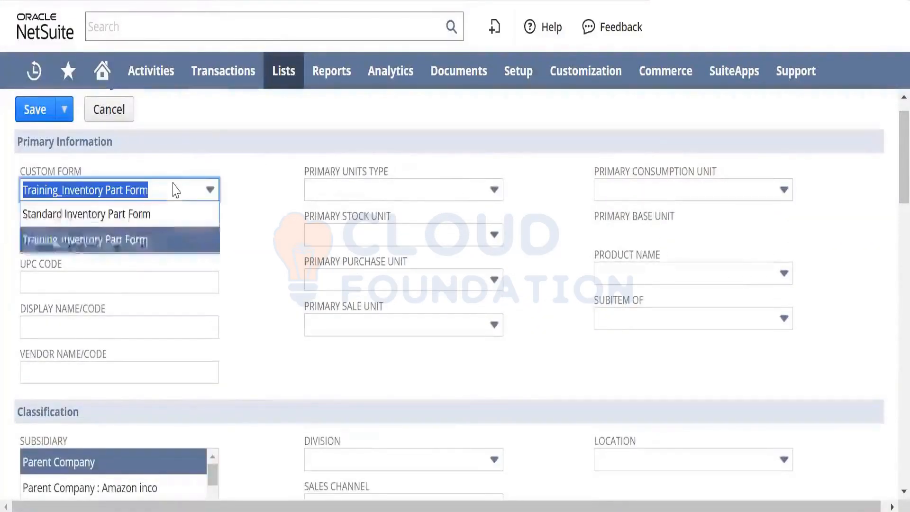
left_click(156, 219)
left_click(286, 295)
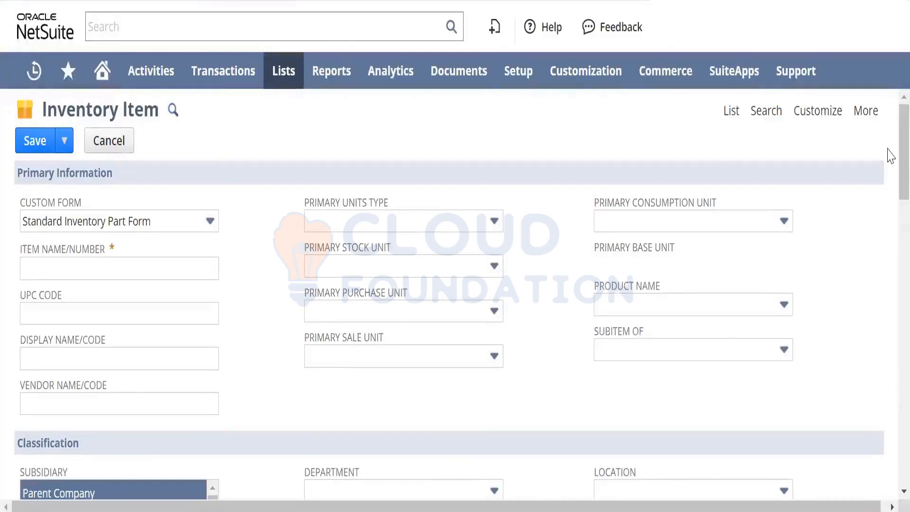
- Examine the Track Landed Cost option and the available costing methods under the item's Item/Cost Detail
left_click_drag(888, 149, 888, 258)
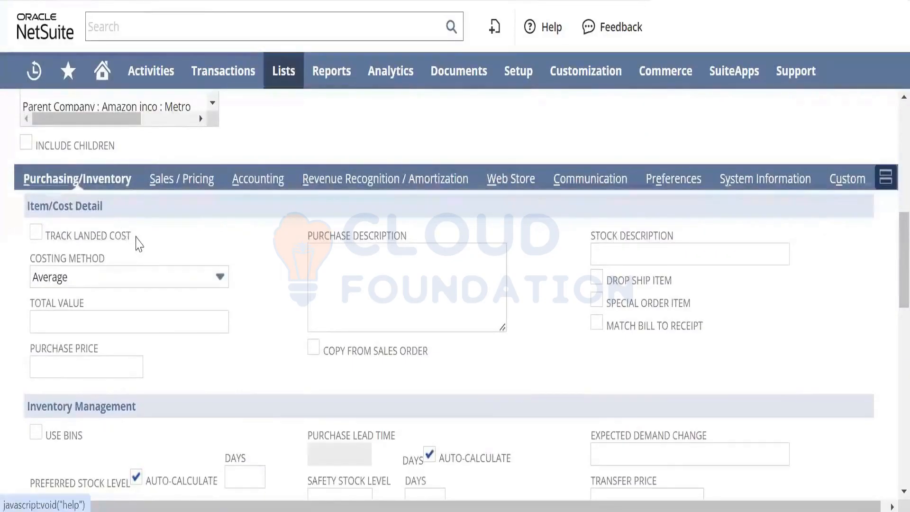
left_click_drag(132, 236, 44, 239)
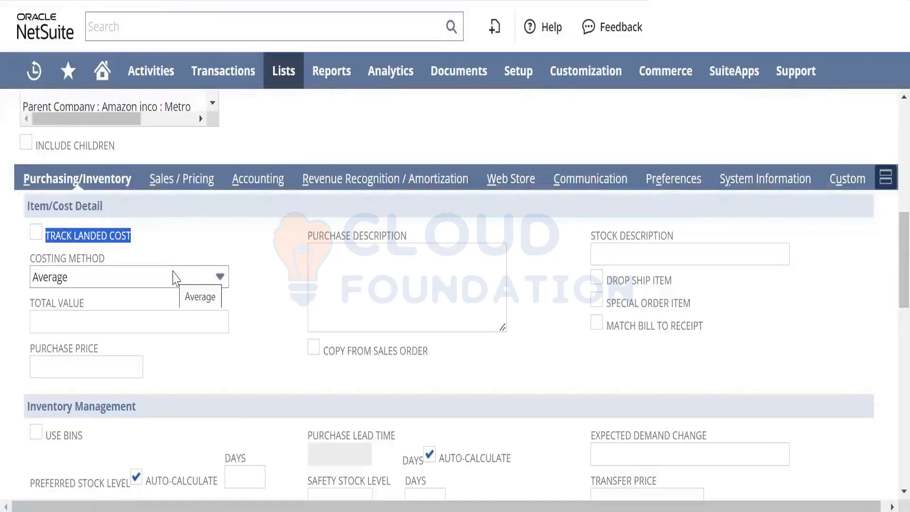
left_click(175, 279)
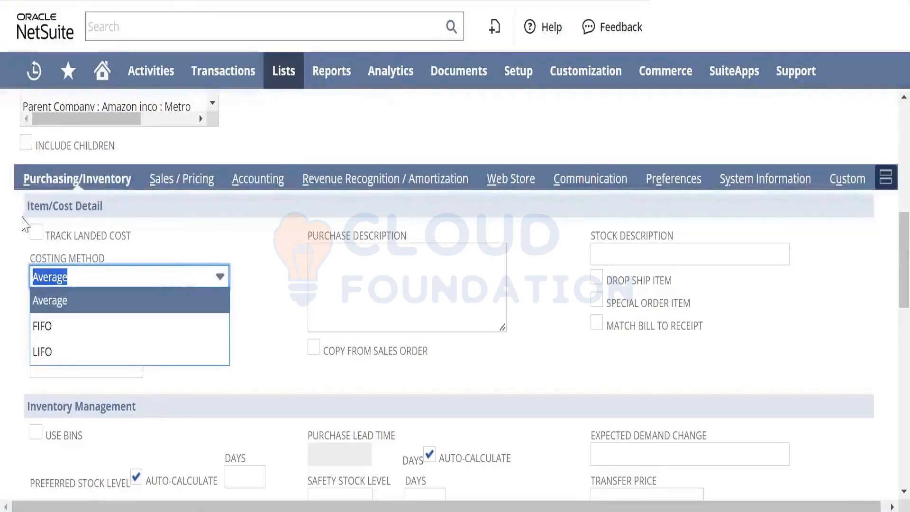
left_click(36, 233)
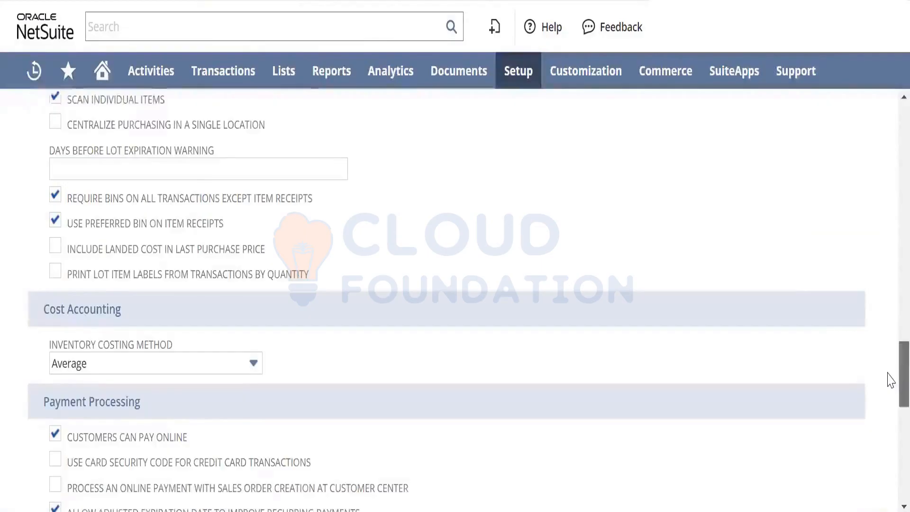
- Go back to the Accounting Preferences and review the Cost Accounting, Payment Processing and Other Transaction Preferences settings
left_click_drag(889, 374, 889, 419)
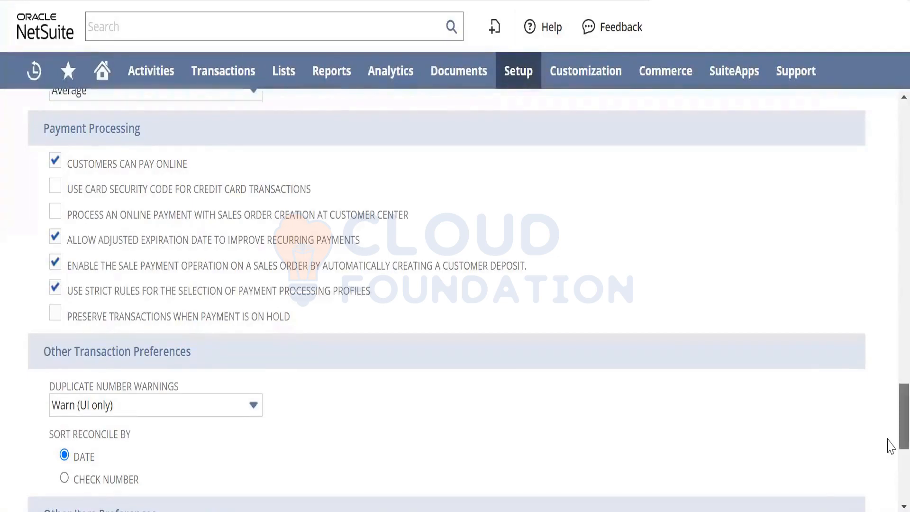
scroll(890, 381, "up", 10)
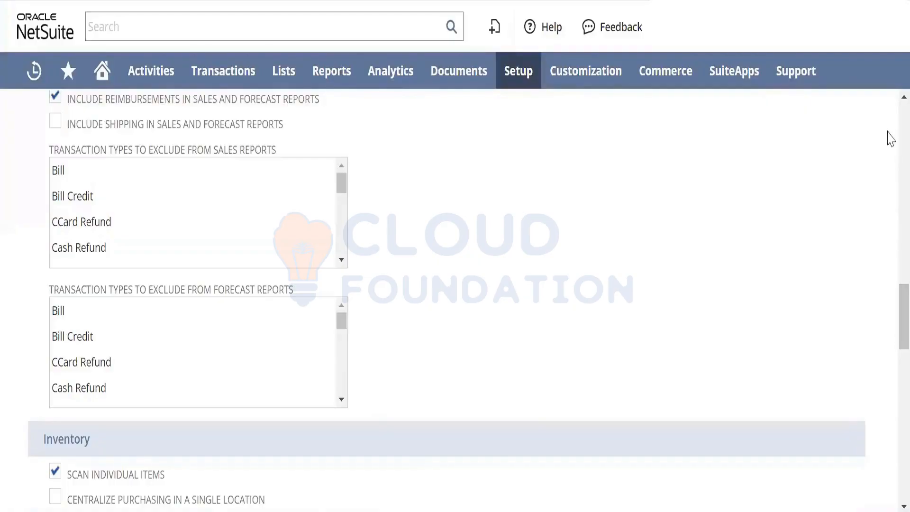
scroll(888, 116, "up", 10)
left_click_drag(888, 107, 887, 106)
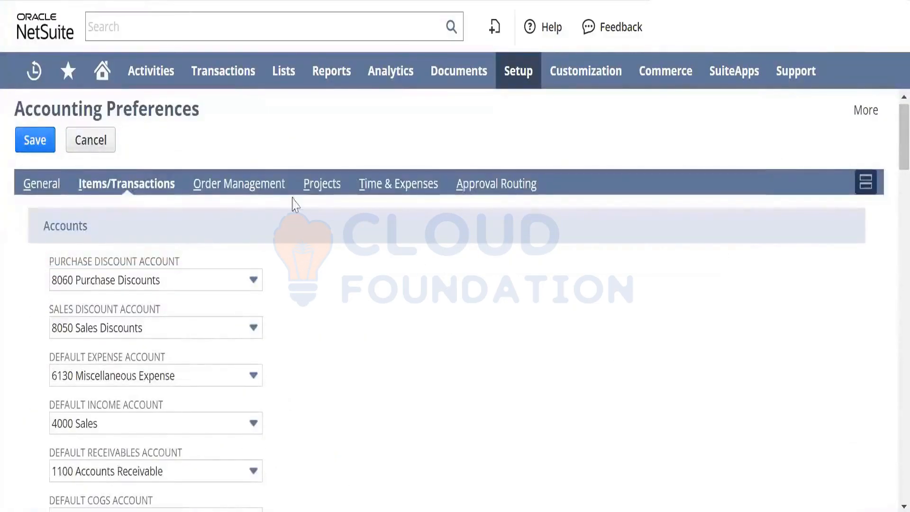
- Open the Order Management preferences and bring the Sales Orders settings into view
left_click(263, 190)
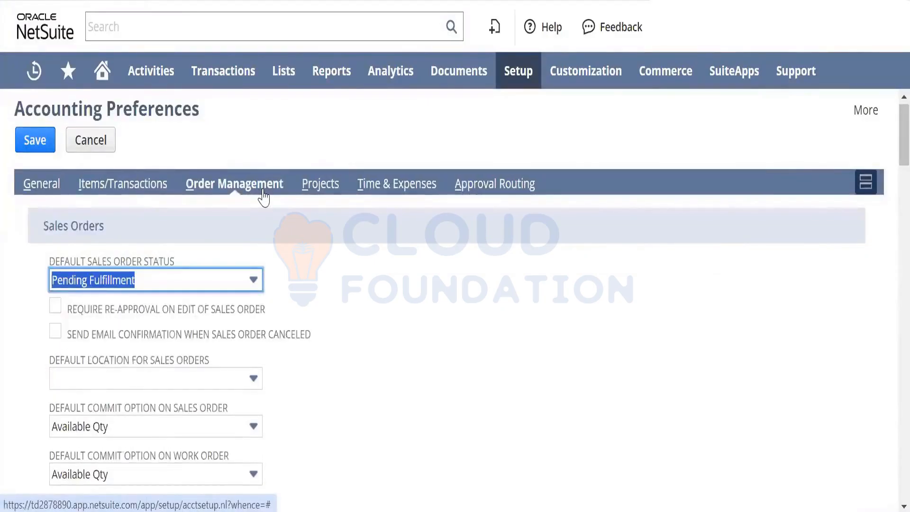
left_click(377, 260)
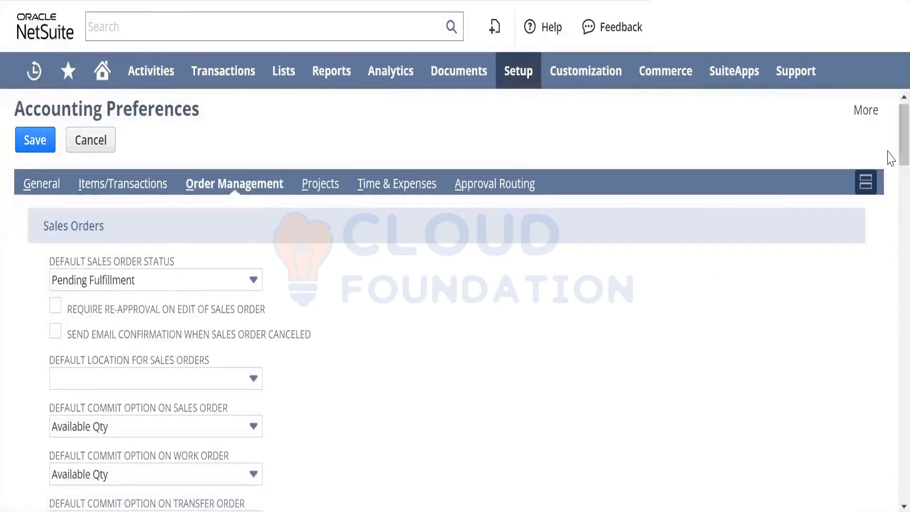
scroll(891, 159, "down", 1)
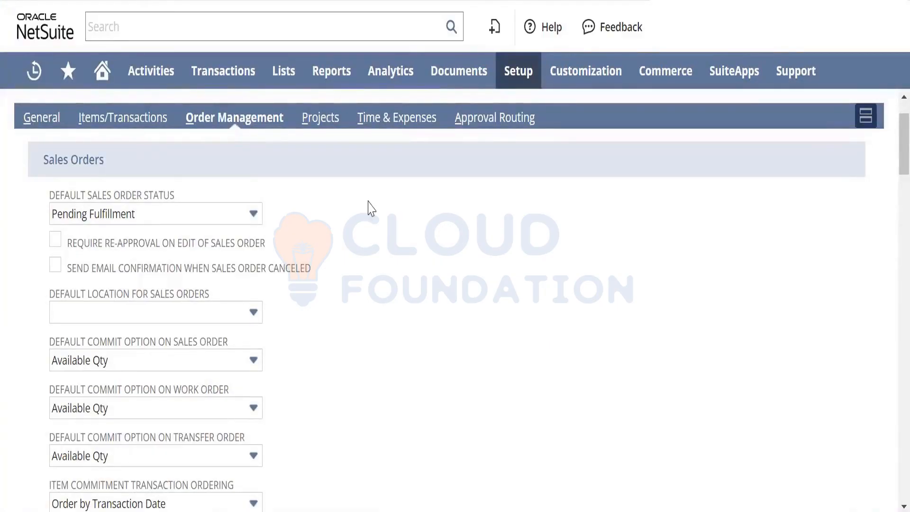
- Try Pending Approval as the Default Sales Order Status, and set it back to Pending Fulfillment
left_click(150, 218)
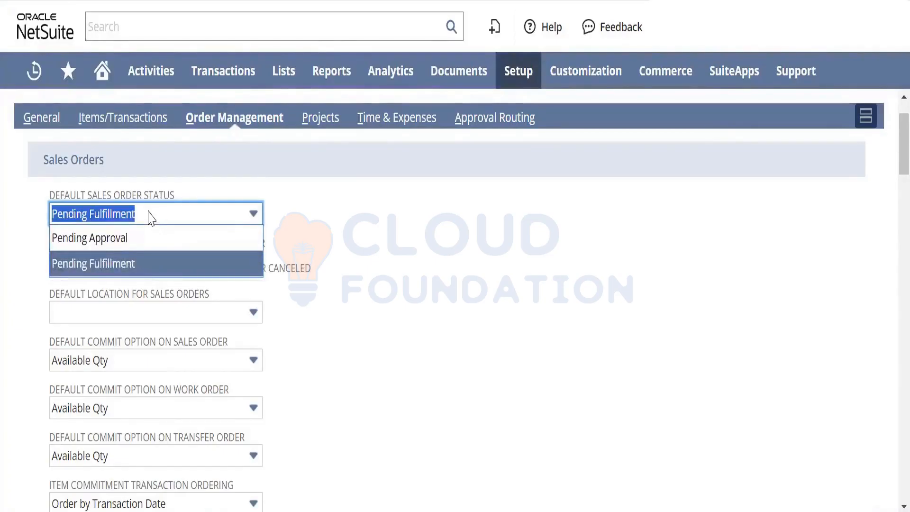
left_click(154, 238)
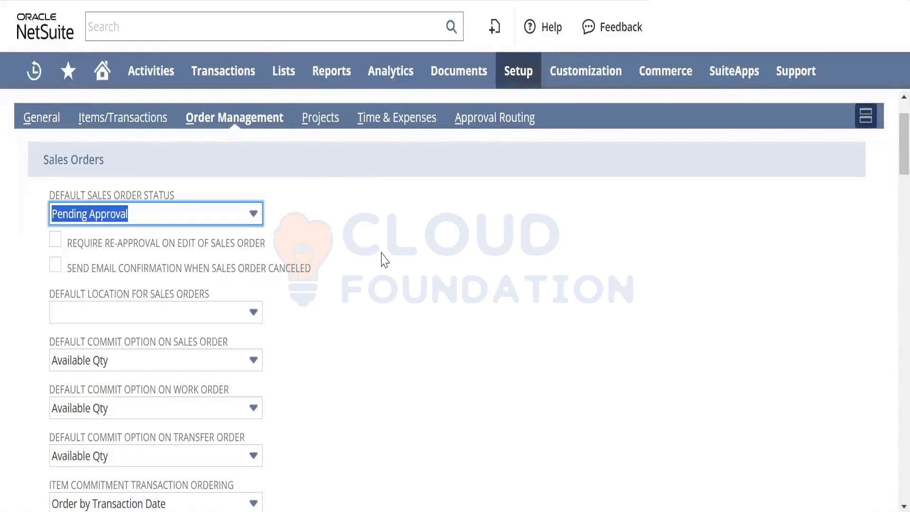
left_click(235, 220)
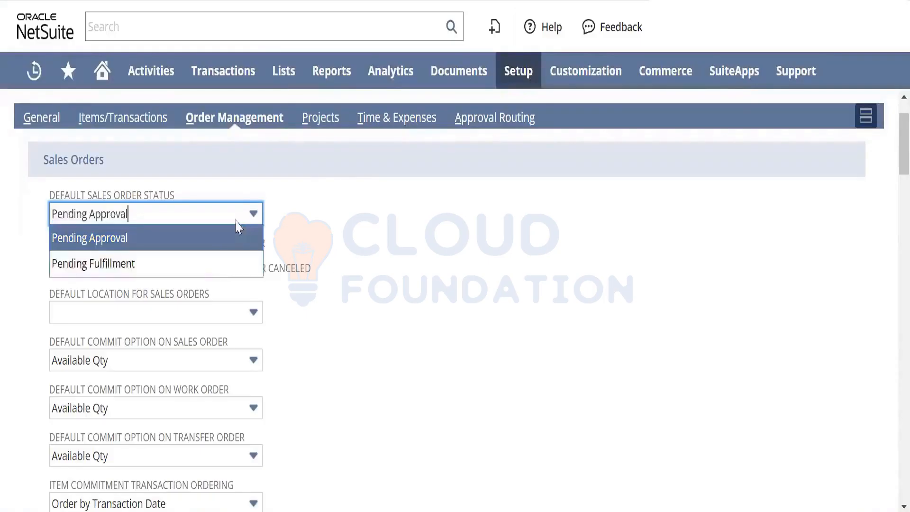
left_click(211, 269)
left_click(455, 310)
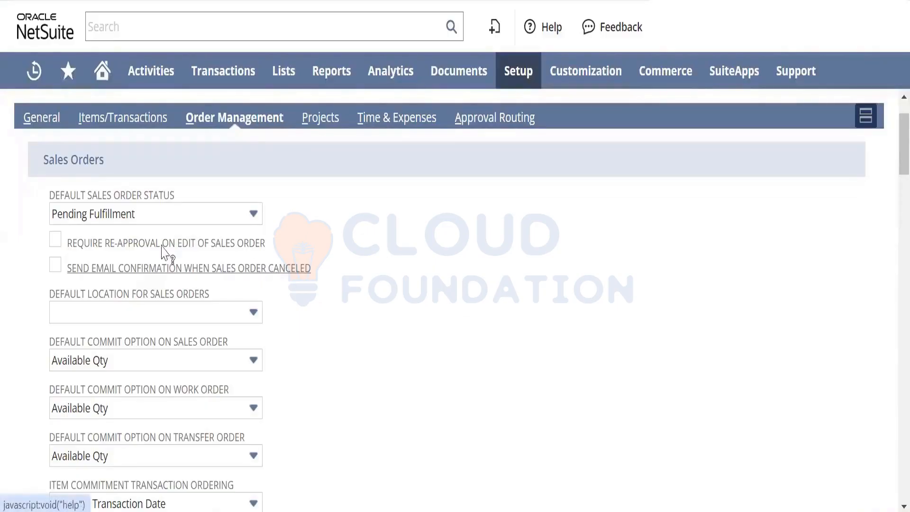
- Enable Require Re-Approval on Edit of Sales Order and read through the notes in its field help
left_click(57, 242)
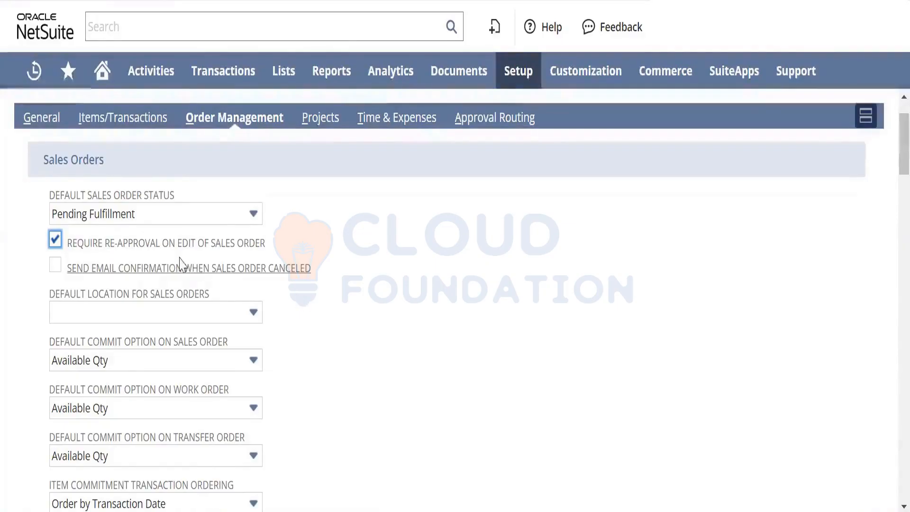
left_click(248, 247)
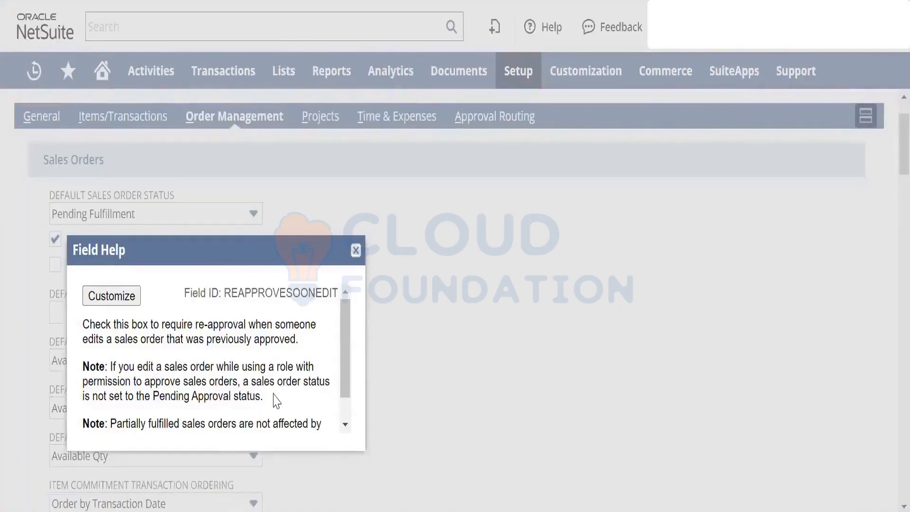
left_click_drag(233, 388, 132, 367)
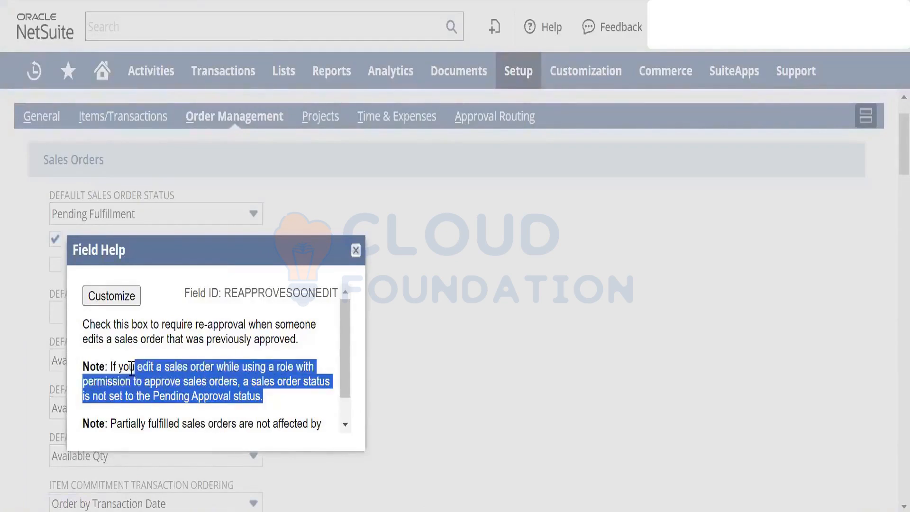
left_click_drag(131, 368, 111, 368)
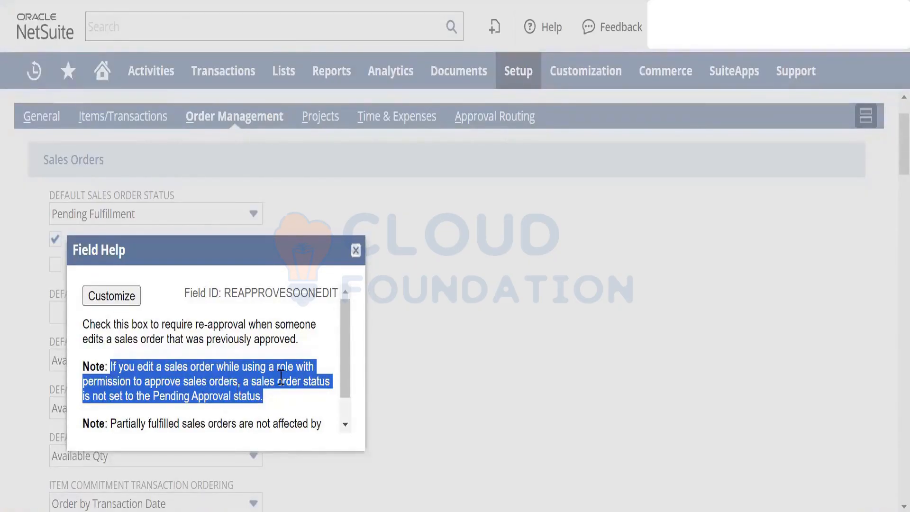
left_click(318, 342)
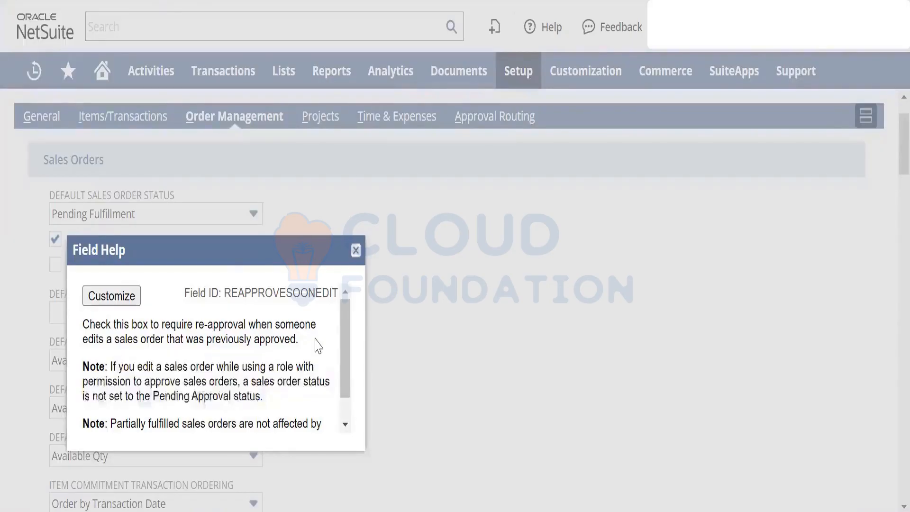
left_click(345, 411)
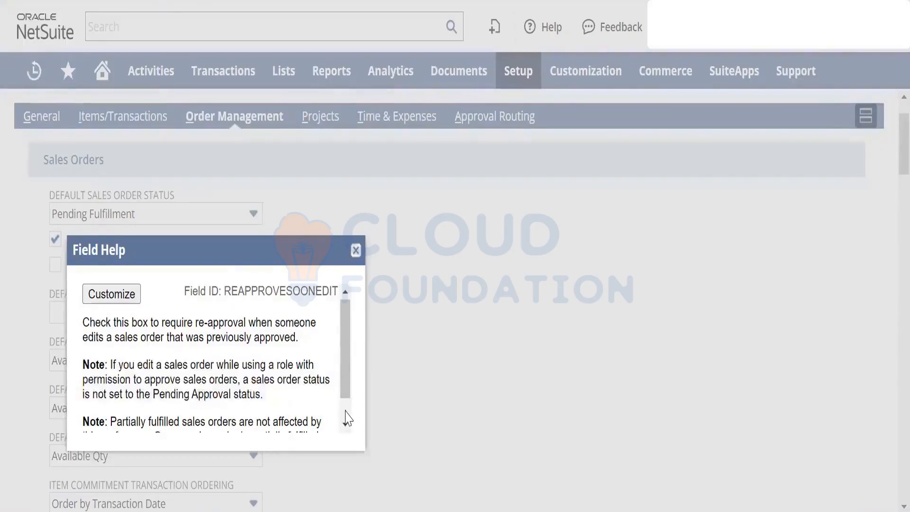
left_click(346, 411)
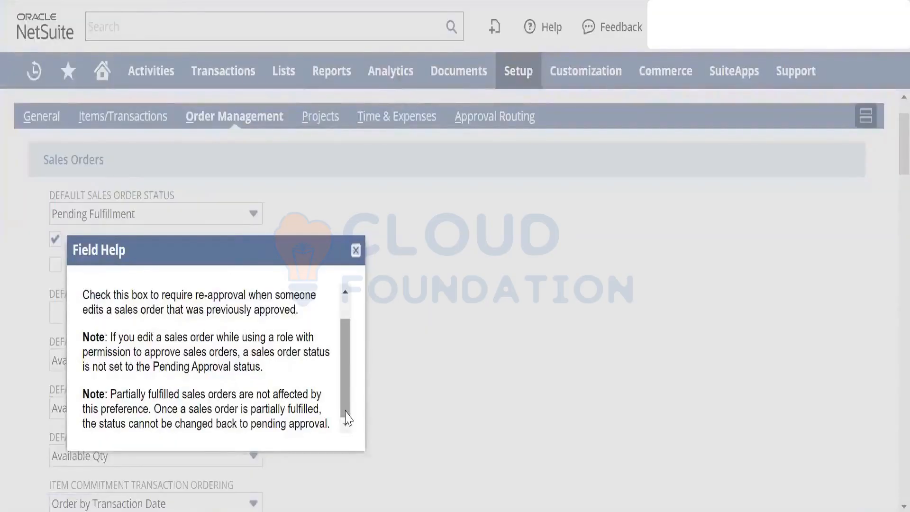
left_click(355, 250)
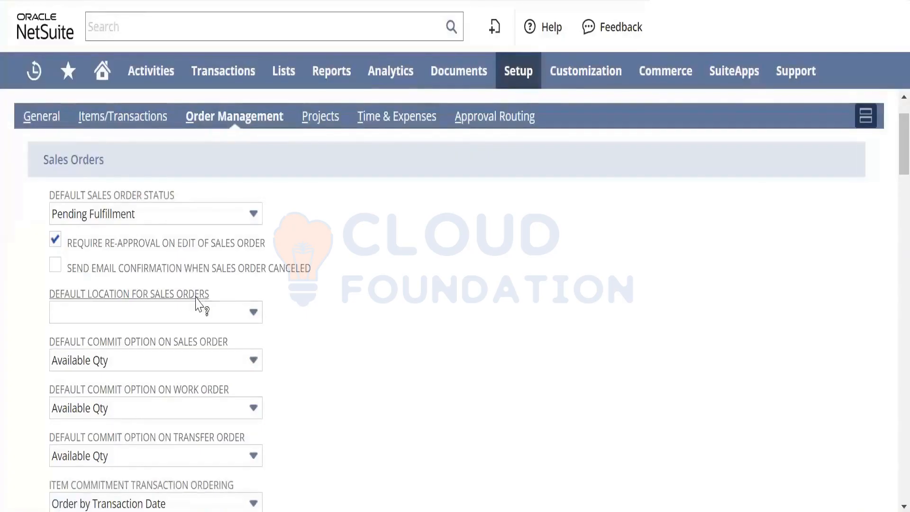
- Examine the choices for Default Location for Sales Orders and Default Commit Option on Sales Order
left_click(204, 313)
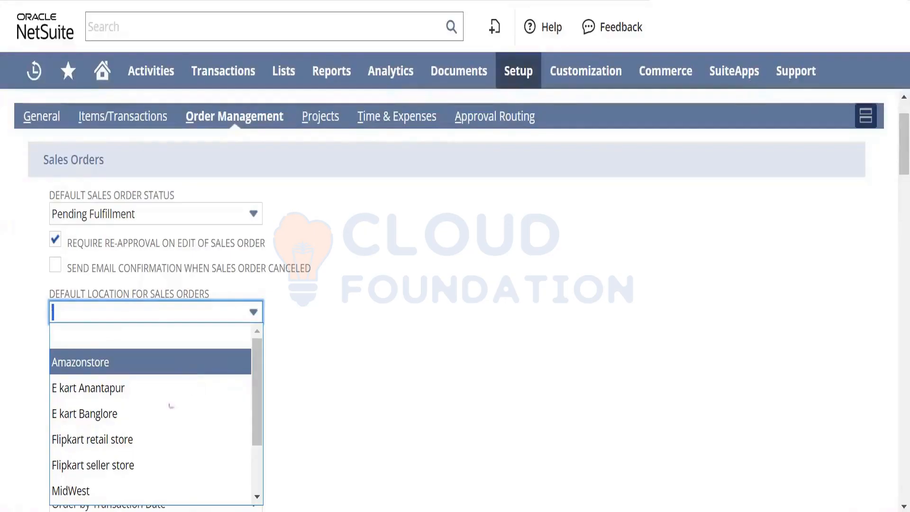
left_click(427, 399)
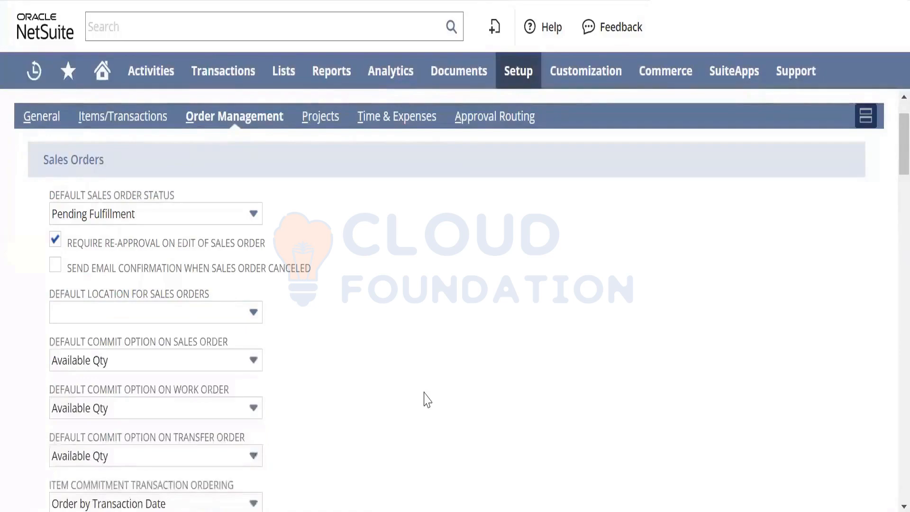
left_click_drag(889, 141, 888, 172)
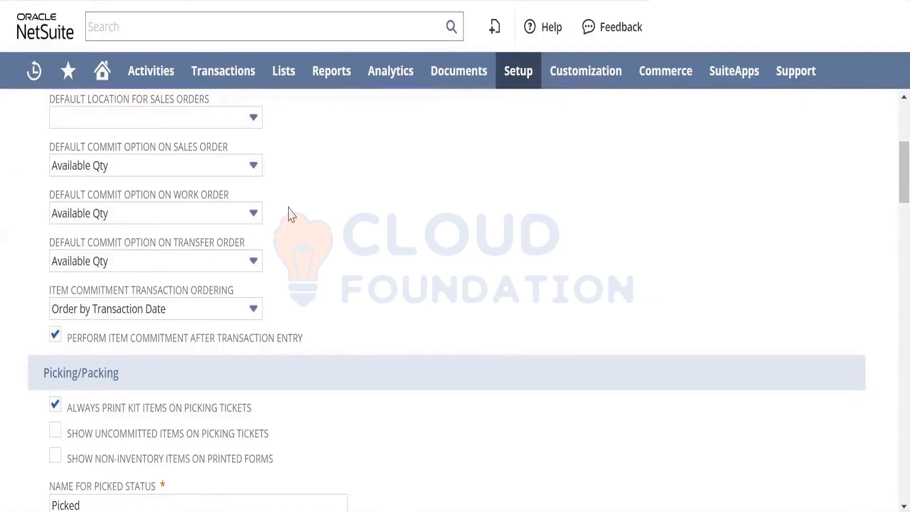
left_click(203, 173)
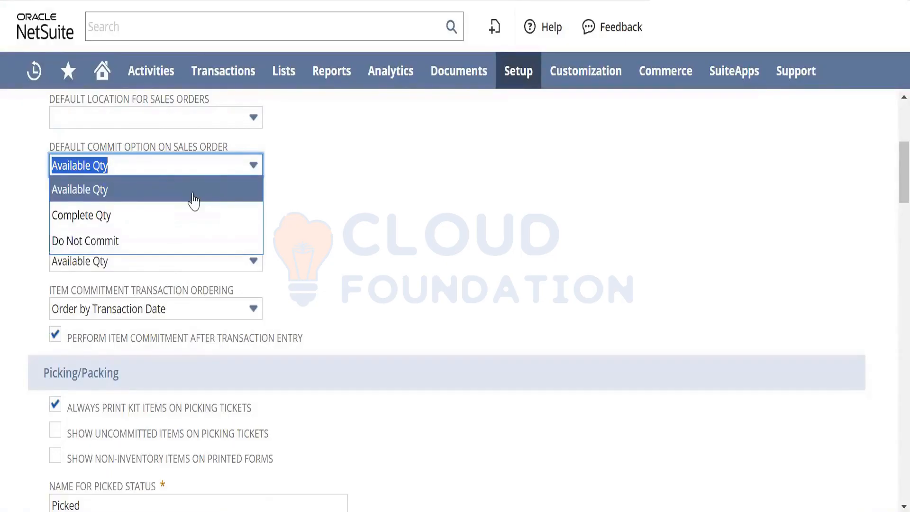
key("Down")
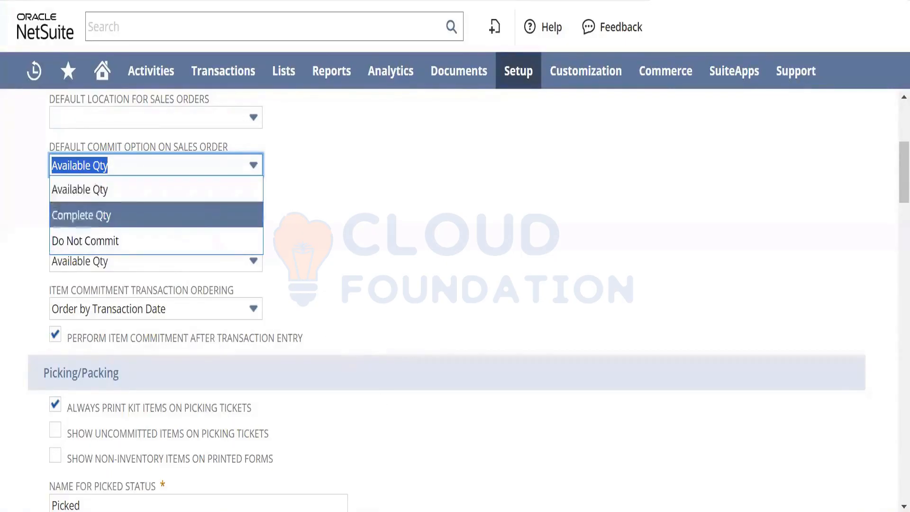
- Switch to Notepad and replace the existing text with the line "Sales Order - 50 Quantity"
key("alt+Tab")
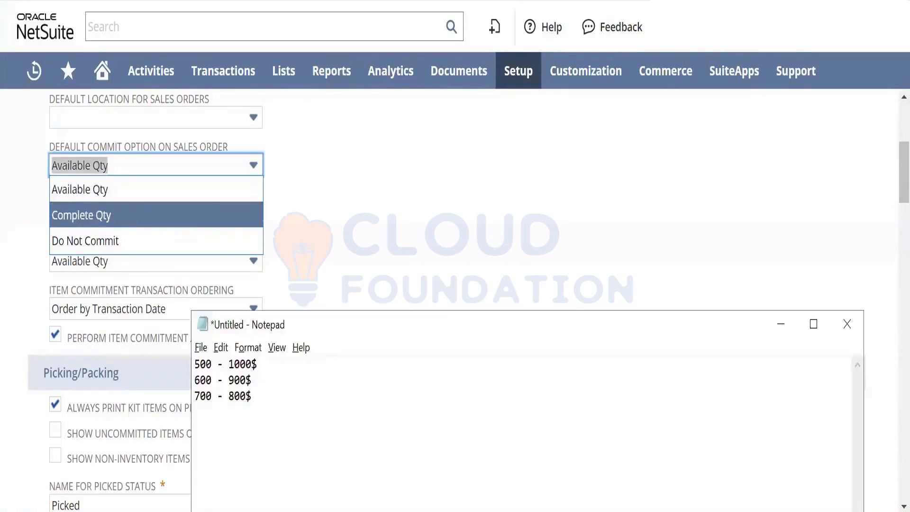
key("ctrl+a")
type("Sale")
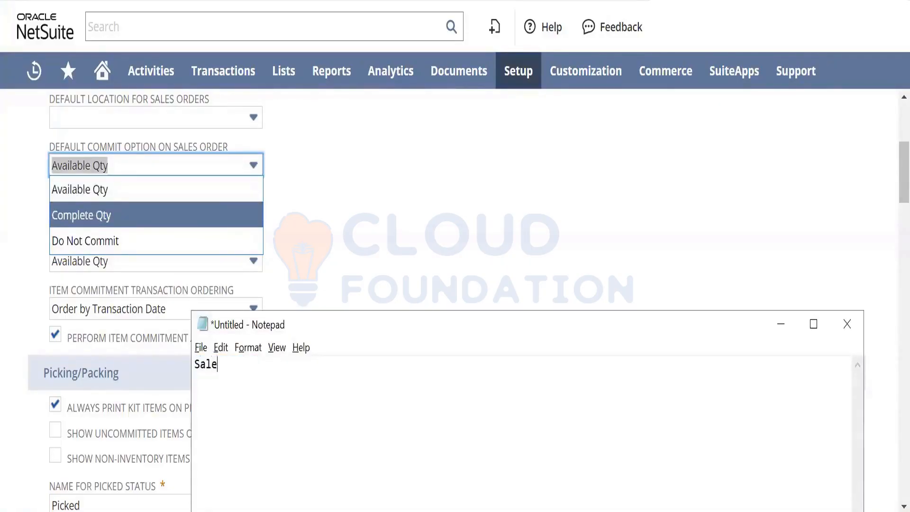
type("s Order - 50 Quan")
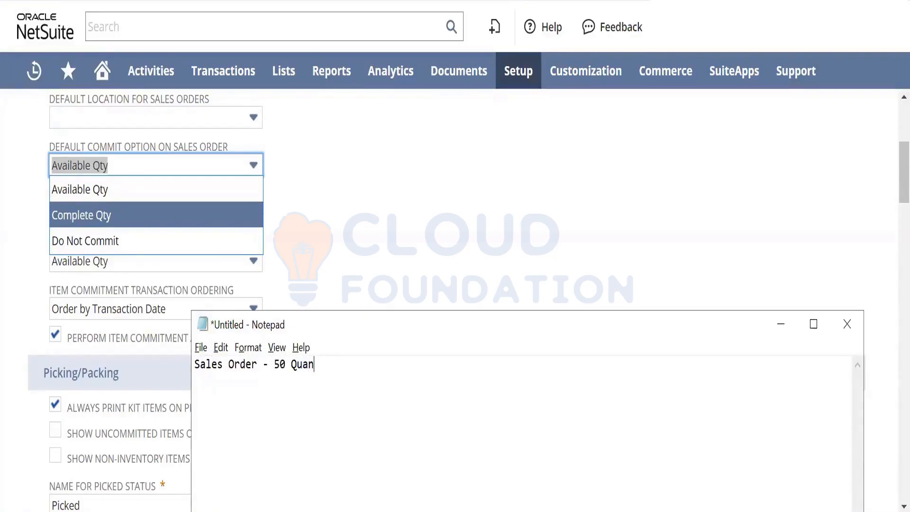
type("tity")
key("Return")
- Add the line "Warehoue - 45 Quantity" to the note and end the Sales Order line with a comma
type("Warehoue")
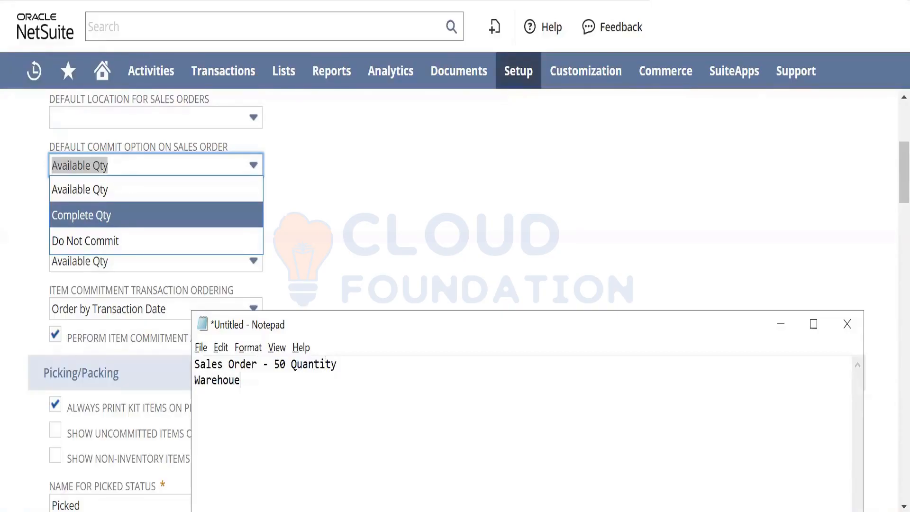
type("s")
key("BackSpace")
key("BackSpace")
type("e - 45 Quantity")
key("Return")
key("Return")
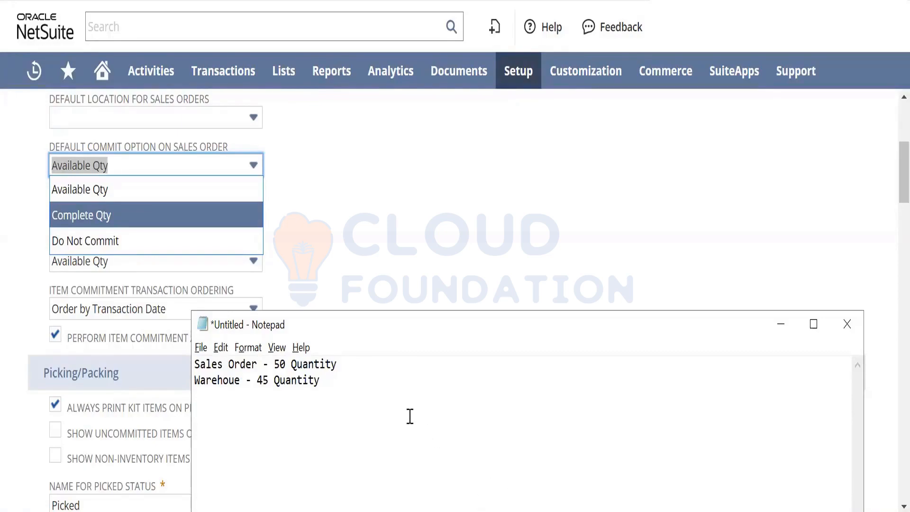
left_click(382, 361)
type(",")
- Below a blank line, write "Short Quanity Available - 45 Quantity shipped out, Back order for Quantity." in the note
key("Down")
key("Down")
key("Down")
type("Short Quanity Av")
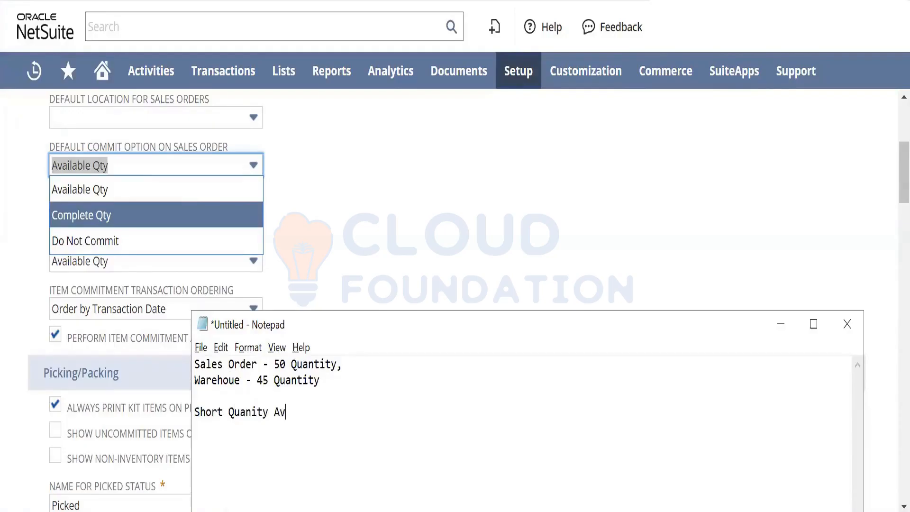
type("ailable - 45 Q")
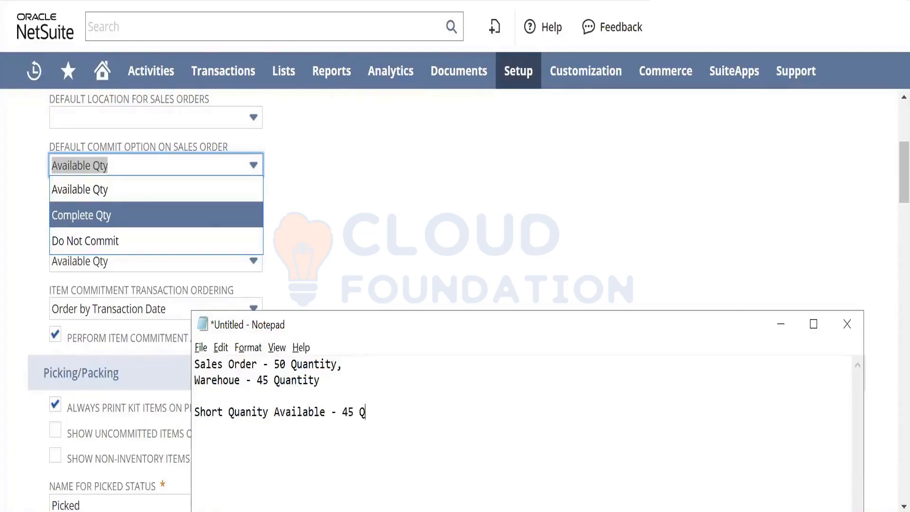
type("uantity shipped out")
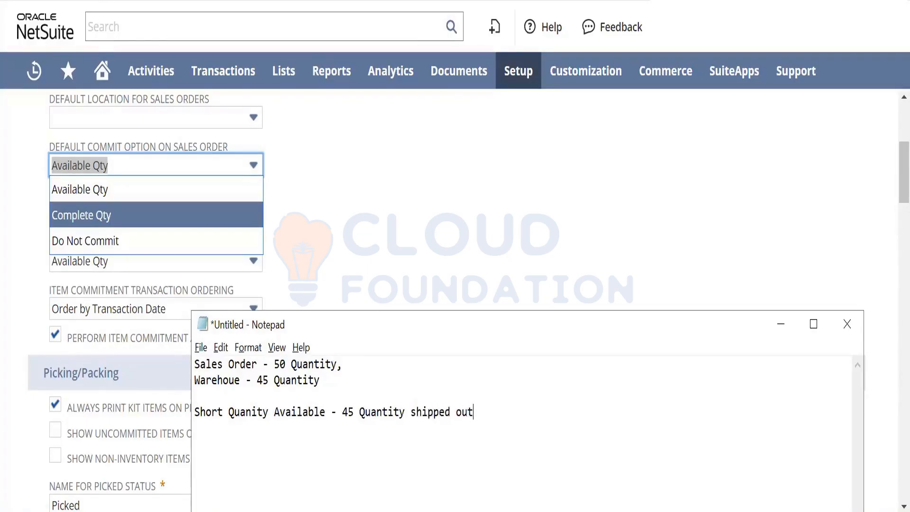
type(", Back order for ")
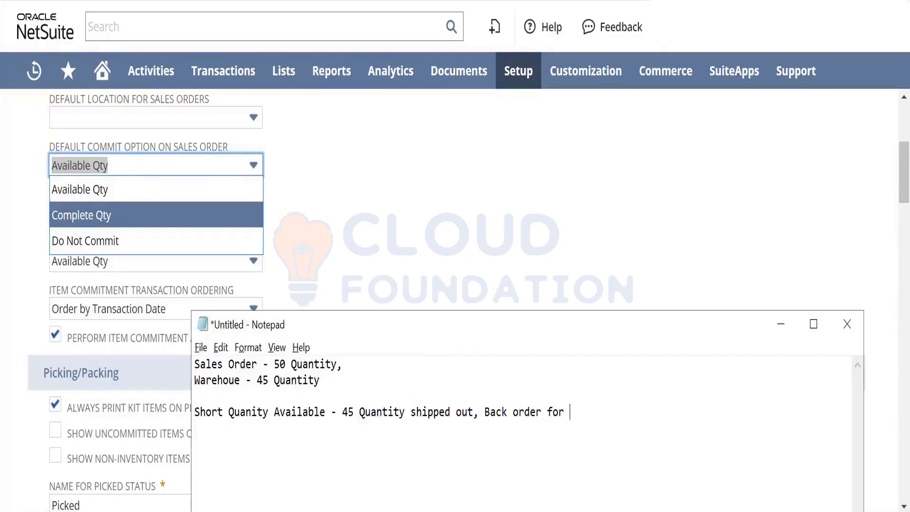
type(" Quantity.")
- Add a purchase order line to the note reading "PO - 5 Quantity - 10 Days for me to get this quantity"
key("Return")
type("PO - ")
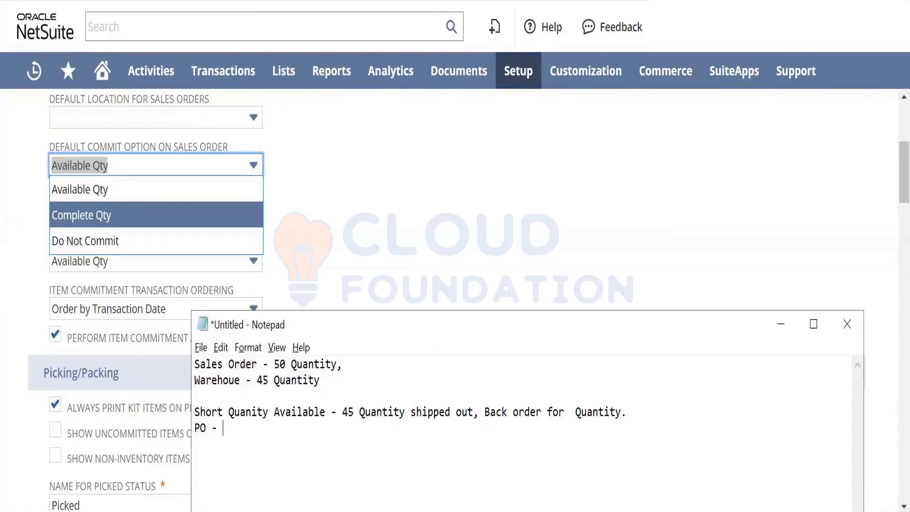
type("5 Quantity - 10 Days ")
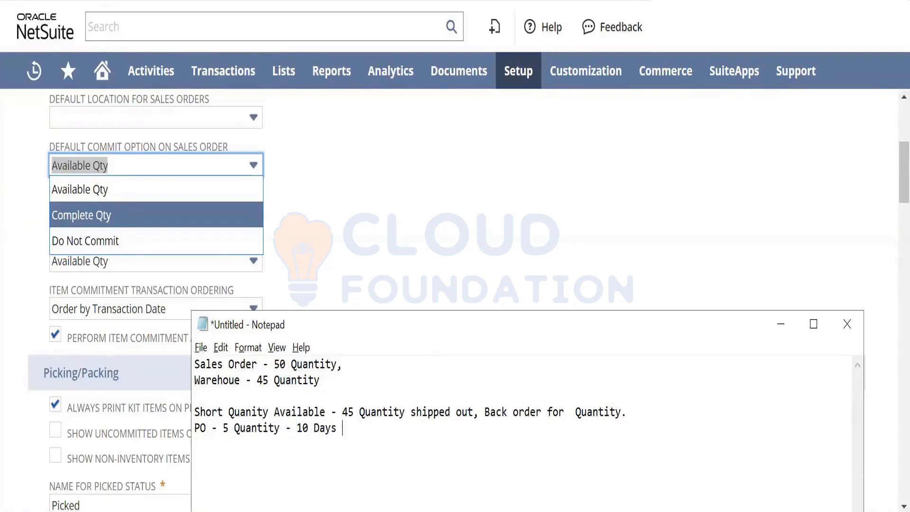
type("for me to get thig")
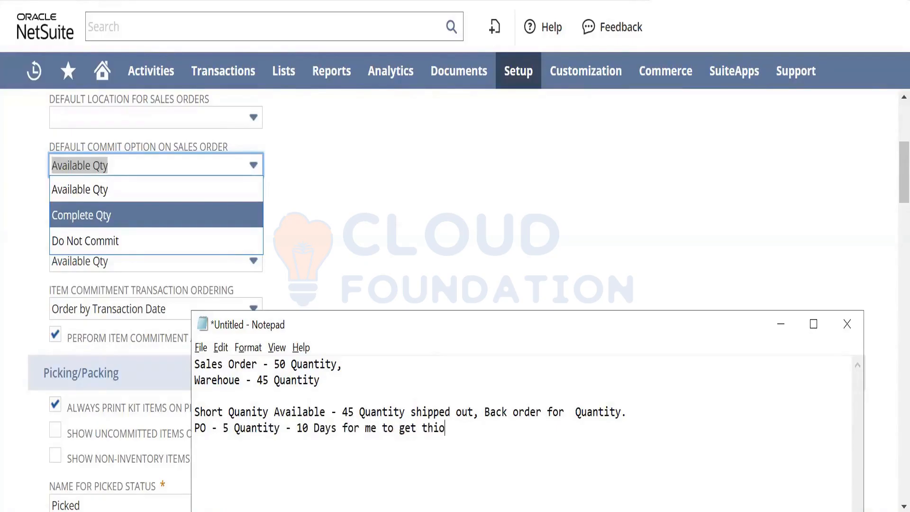
key("BackSpace")
key("BackSpace")
type("s quna")
key("BackSpace")
key("BackSpace")
type("antit")
key("BackSpace")
key("BackSpace")
type("ity")
- Extend the PO line of the note with "- After 10 - Process Back order."
left_click(642, 413)
key("Down")
type("- After ")
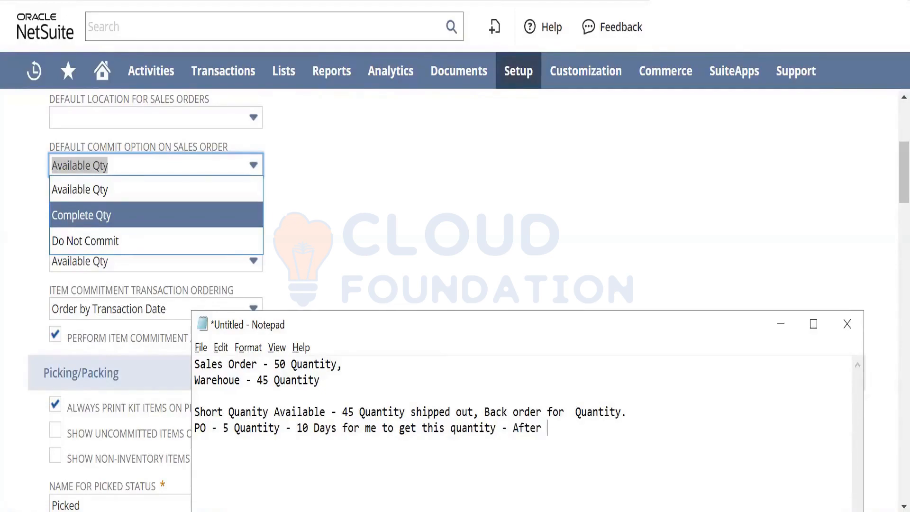
type("10 - Process Back order.")
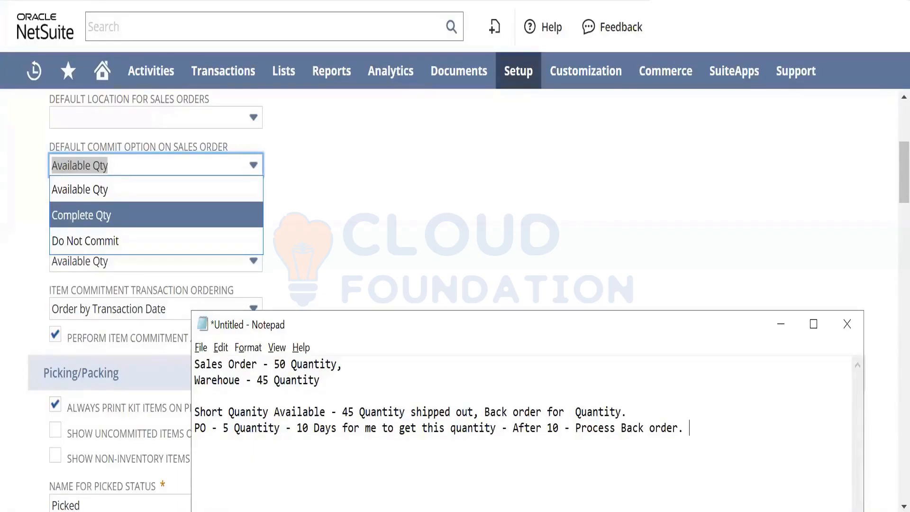
- Insert the heading "AVAILABLE QUANTITY" with a blank line below it above the Sales Order line of the note
key("ctrl+Home")
key("Return")
key("Return")
key("Up")
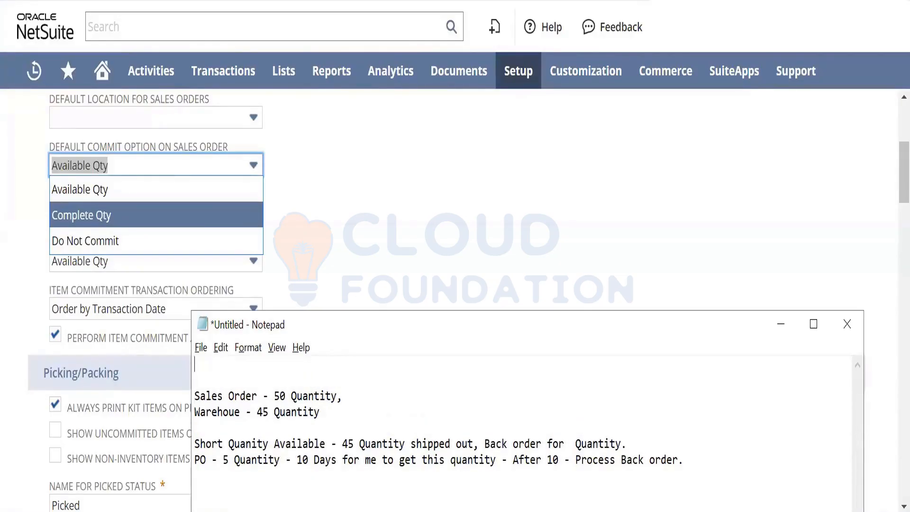
type("AVAILABLE QUA")
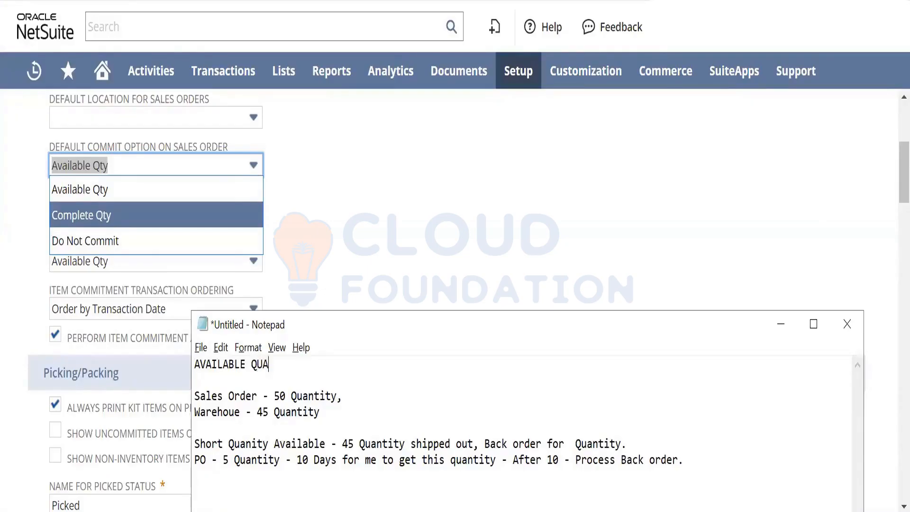
type("NTITY")
- Add the heading "COMPLETE QUANTITY" below the PO line of the note, separated by a blank line
key("Return")
key("Return")
type("COMPLETE QUAN")
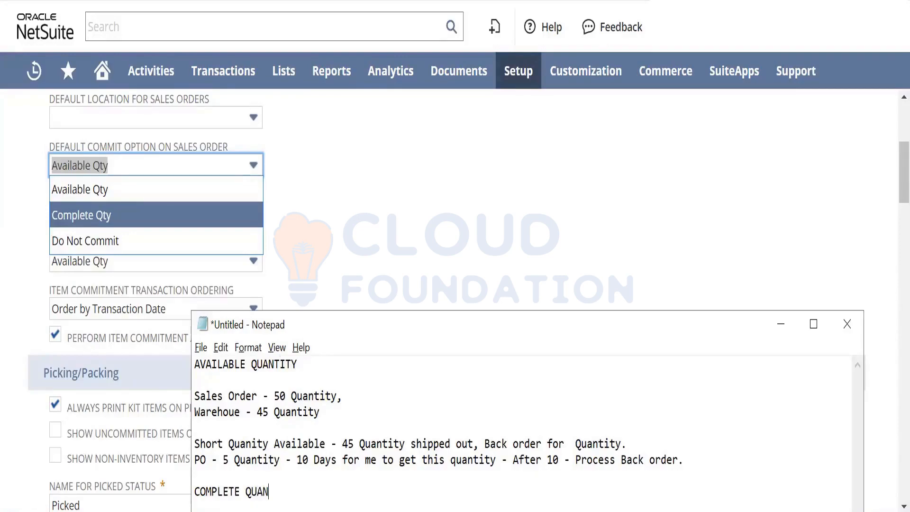
type("TITY")
- Copy the "Sales Order - 50 Quantity," and "Warehoue - 45 Quantity" lines under the COMPLETE QUANTITY heading and move the note window higher
left_click(325, 415)
left_click(195, 396, "shift")
key("ctrl+c")
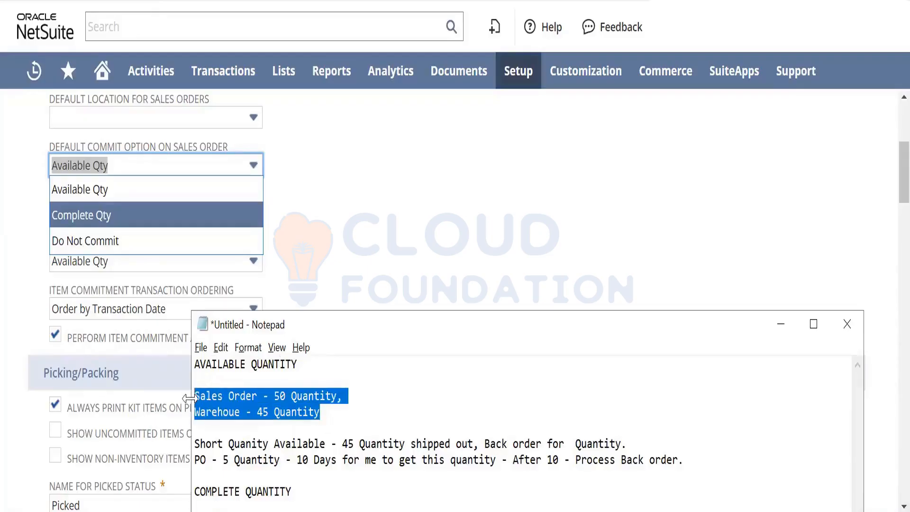
left_click(301, 492)
key("Return")
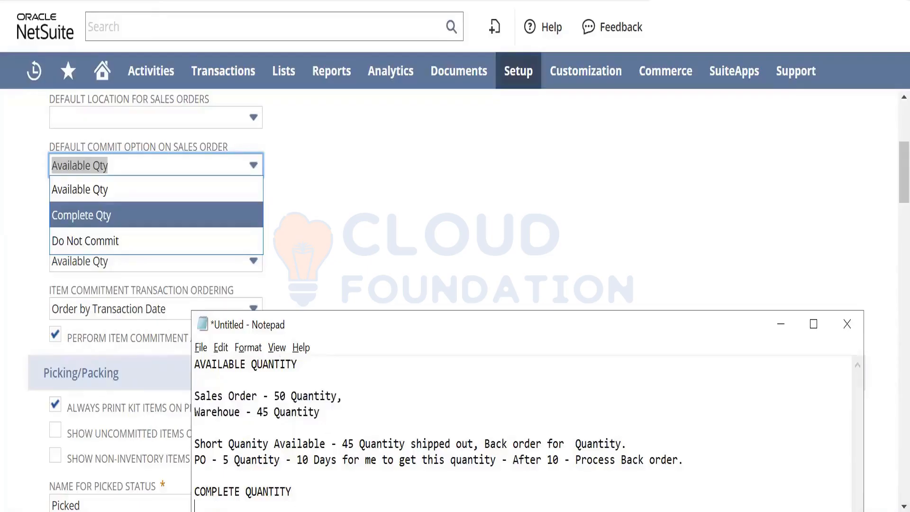
key("ctrl+v")
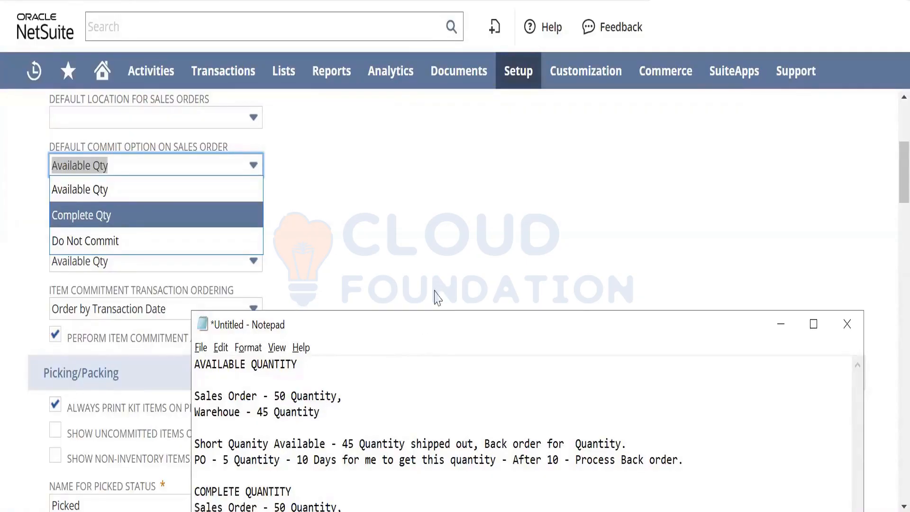
left_click_drag(421, 317, 486, 122)
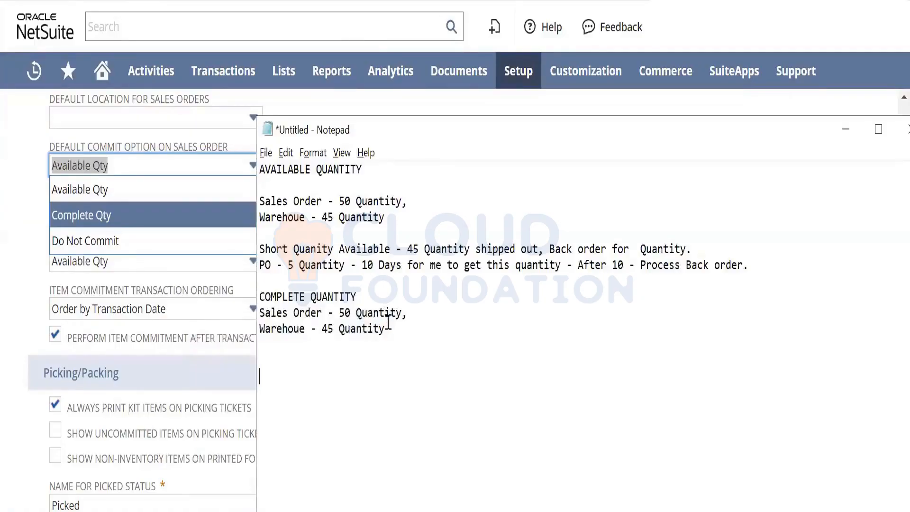
- Below the copied lines, write "System will not fulfill 45 also , Wait for the complete quantity -- PO" in the note
type("System will not ")
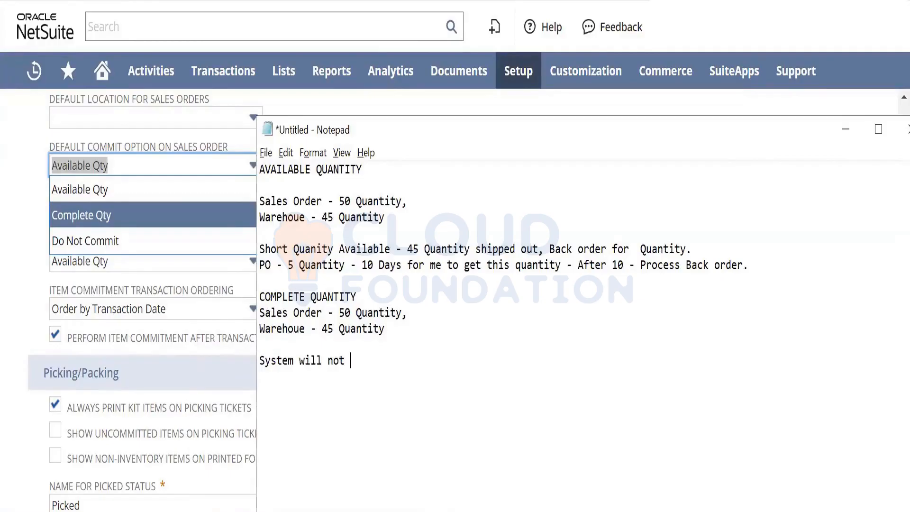
type("fulfill 45 also , ")
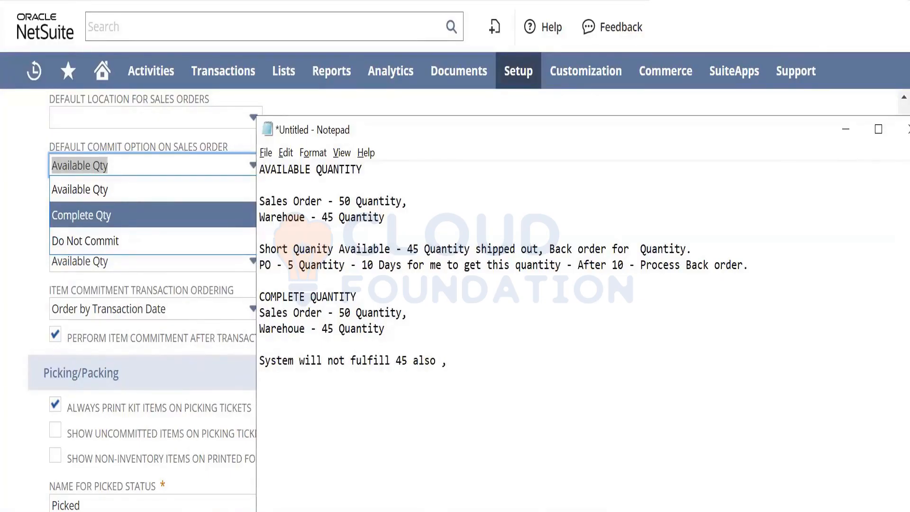
type("Wait for the complet")
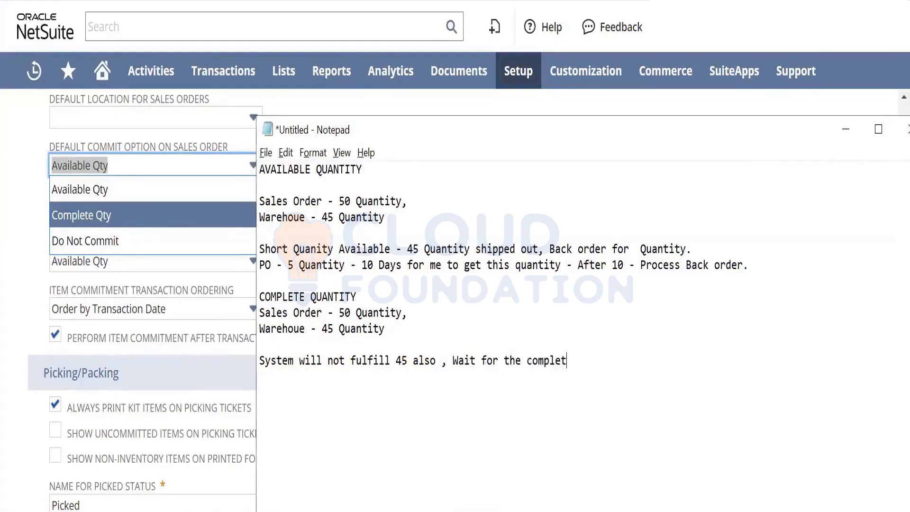
type("e quantiy")
key("BackSpace")
type("ty -- PO ")
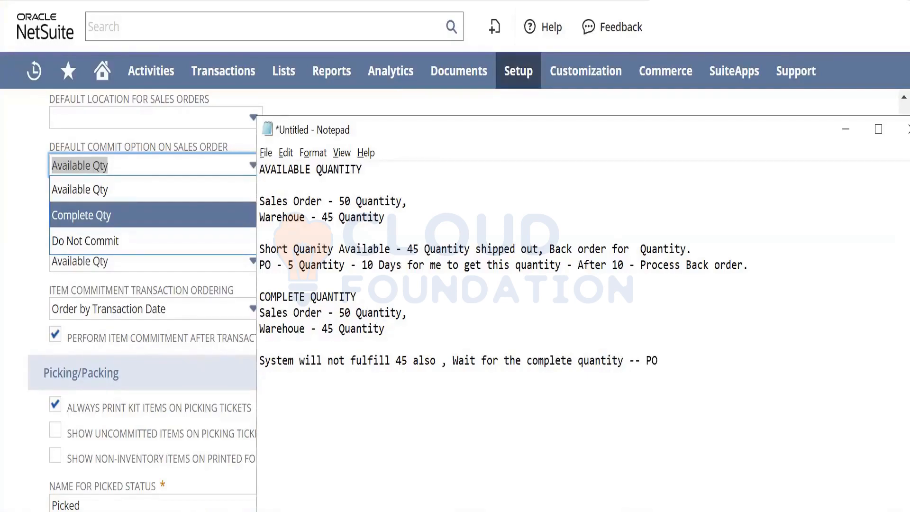
type("wait 10 days.. 5 wu")
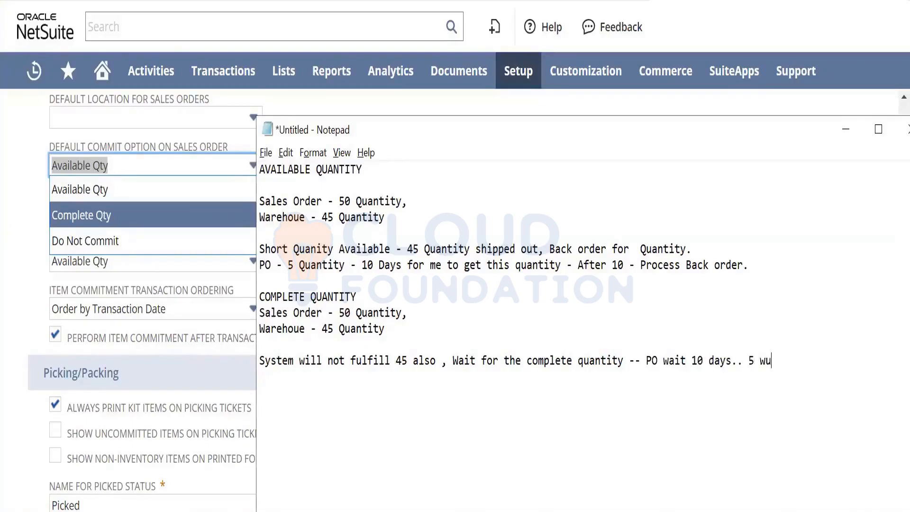
- Extend the "System will not fulfill" line of the note with "wait 10 days.. 5 quantity"
key("BackSpace")
key("BackSpace")
type("quantity")
- Add the line "50 Quantity - Fullfil order" to the end of the note
key("Return")
type("50 Quantity - ")
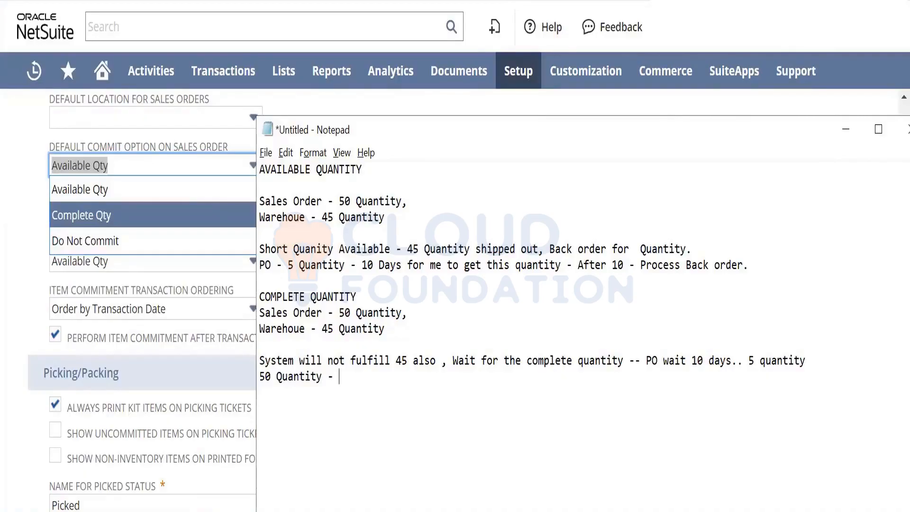
type("Fullfil order")
key("Return")
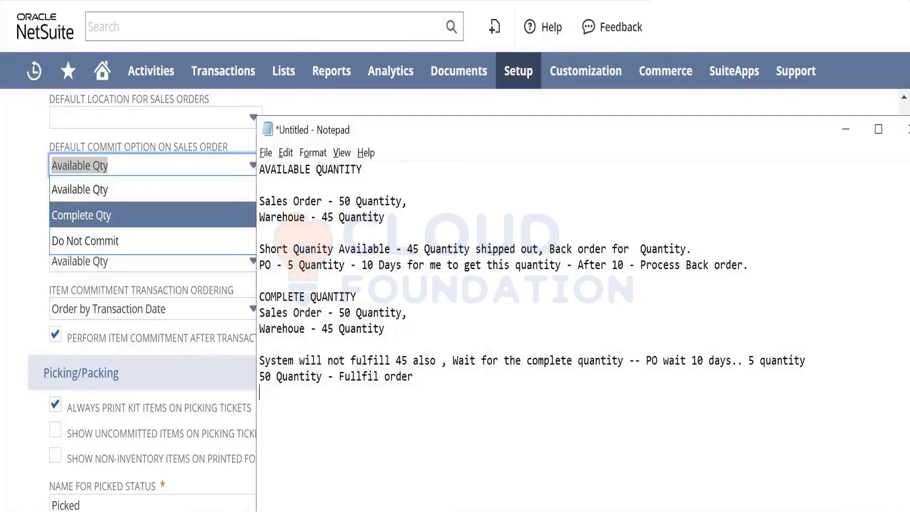
- Set the default commit option on sales orders to Complete Qty in NetSuite, then switch back to the Notepad note
left_click(217, 223)
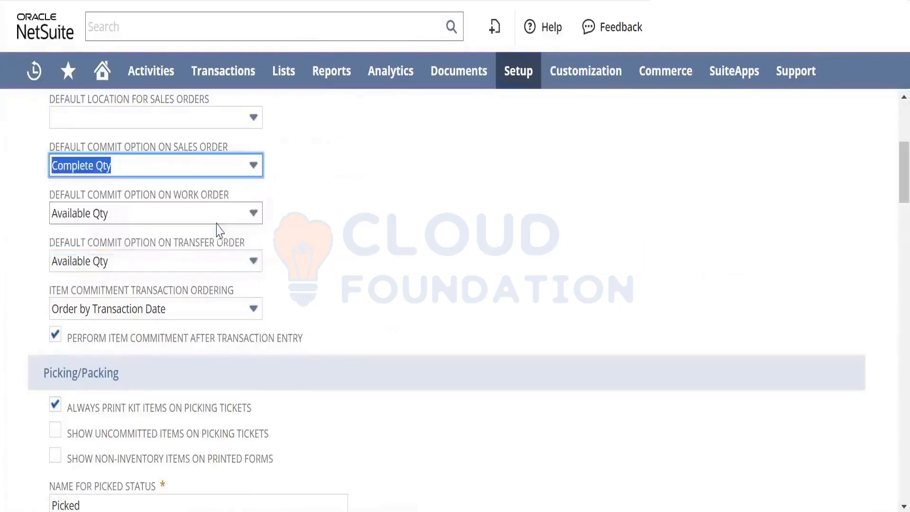
left_click(358, 226)
key("alt+Tab")
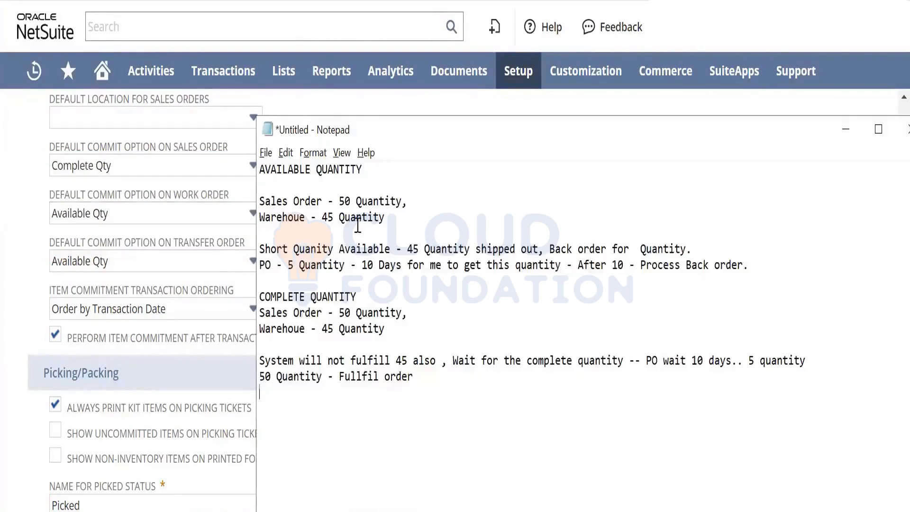
- Dismiss the page reload request and add the line "DO NOT COMMIT -" below a blank line in the note
key("Return")
key("Return")
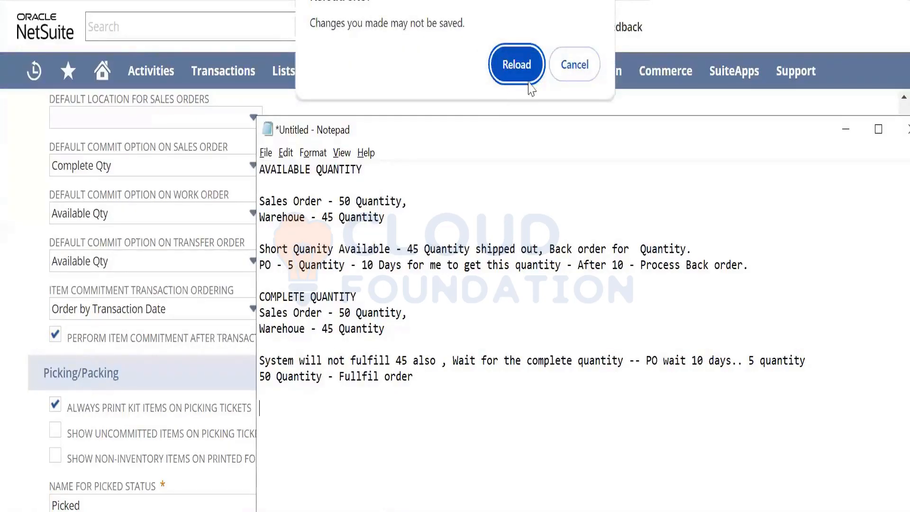
left_click(586, 67)
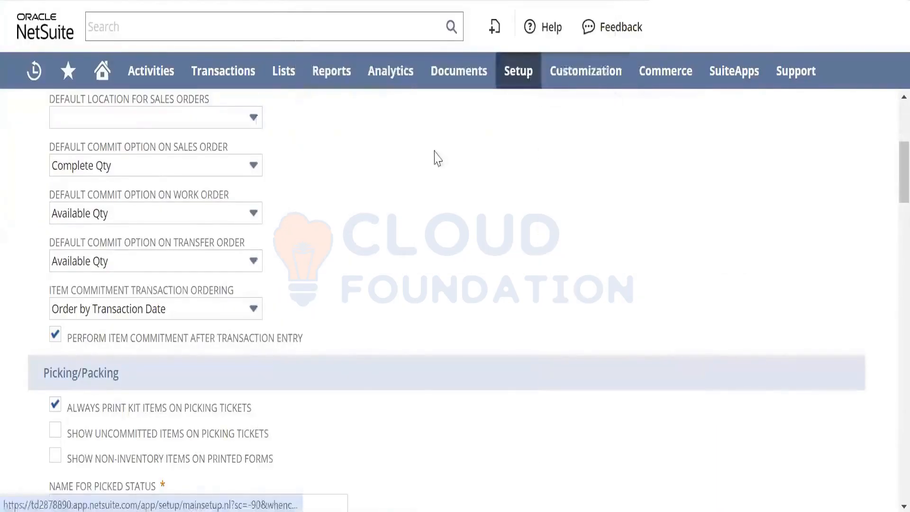
key("alt+Tab")
type("NO NO C")
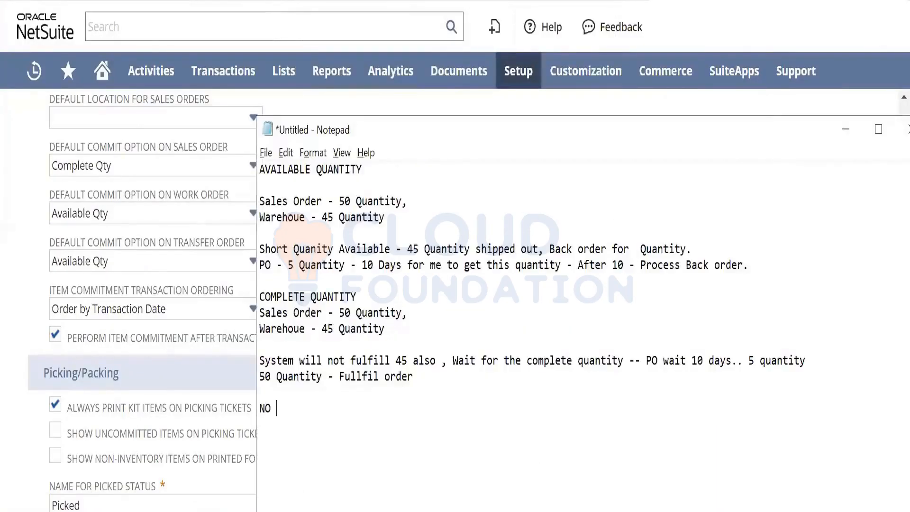
key("BackSpace")
key("BackSpace")
key("BackSpace")
key("BackSpace")
key("BackSpace")
key("BackSpace")
key("BackSpace")
type("DO NOT COMMIT")
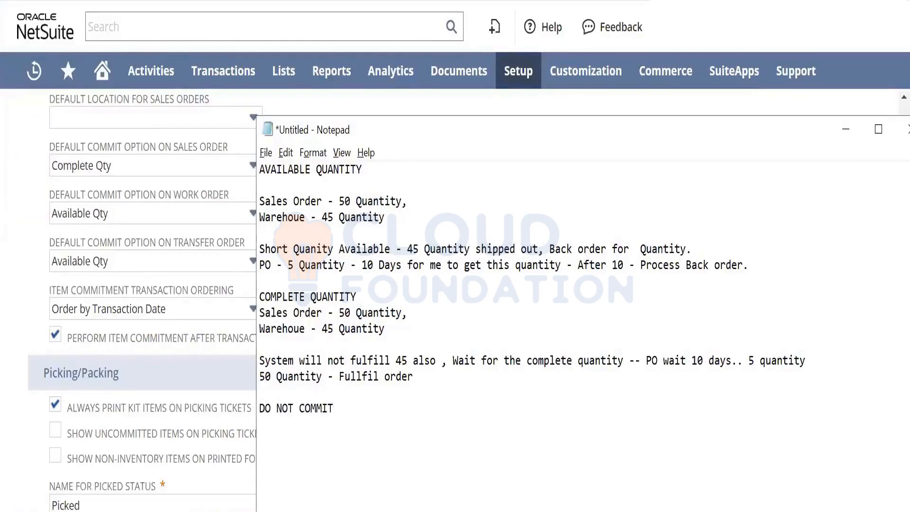
type(" -")
- Check the sales order commit options in NetSuite and complete the DO NOT COMMIT line of the note with "SALES ORDERS ON HOLD."
left_click(174, 178)
left_click(173, 178)
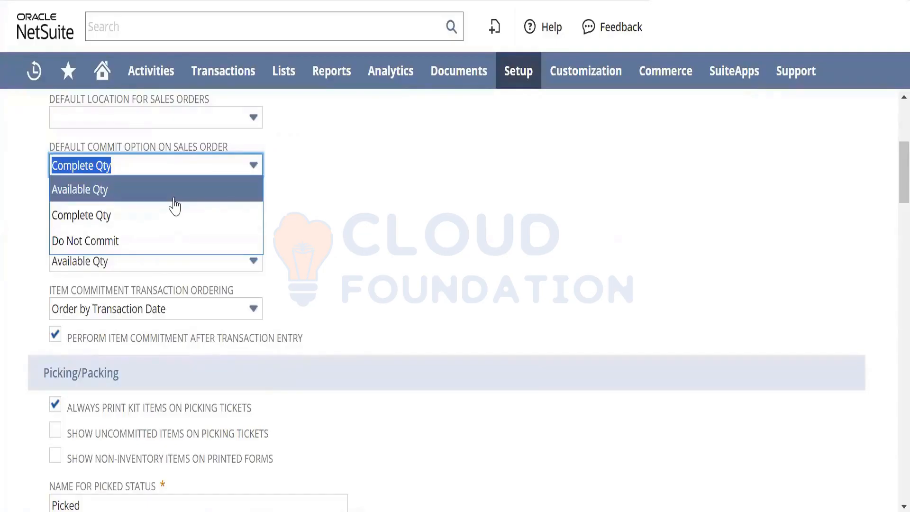
key("alt+Tab")
type("SASL")
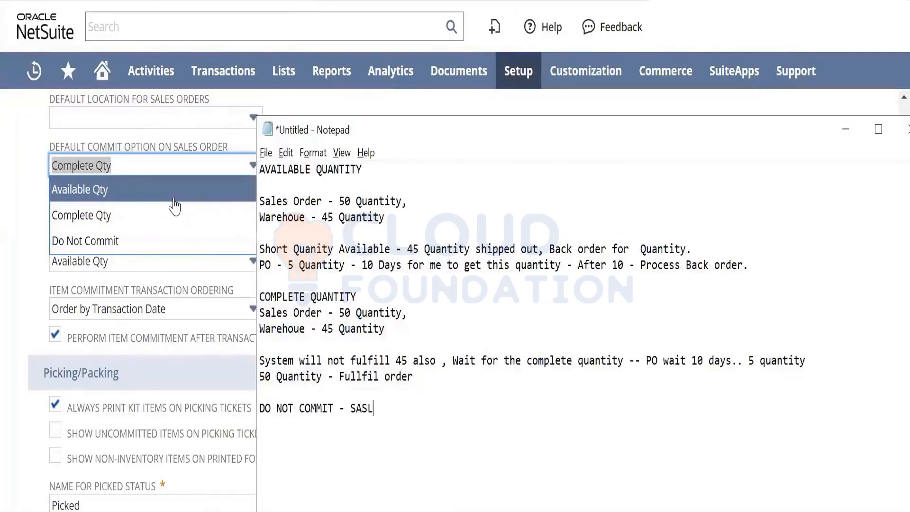
type("E")
key("BackSpace")
key("BackSpace")
key("BackSpace")
type("LES ORDERS ON HOLD")
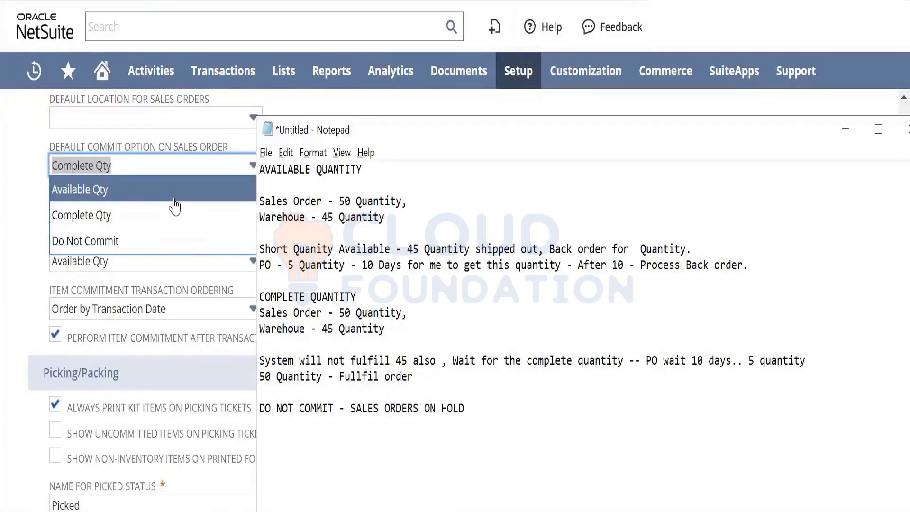
type(".")
key("alt+Tab")
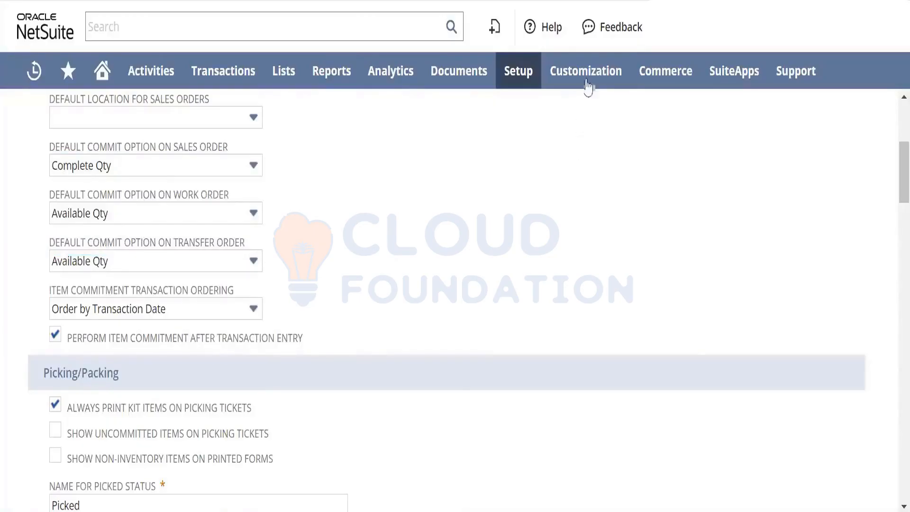
mouse_move(587, 86)
mouse_move(620, 240)
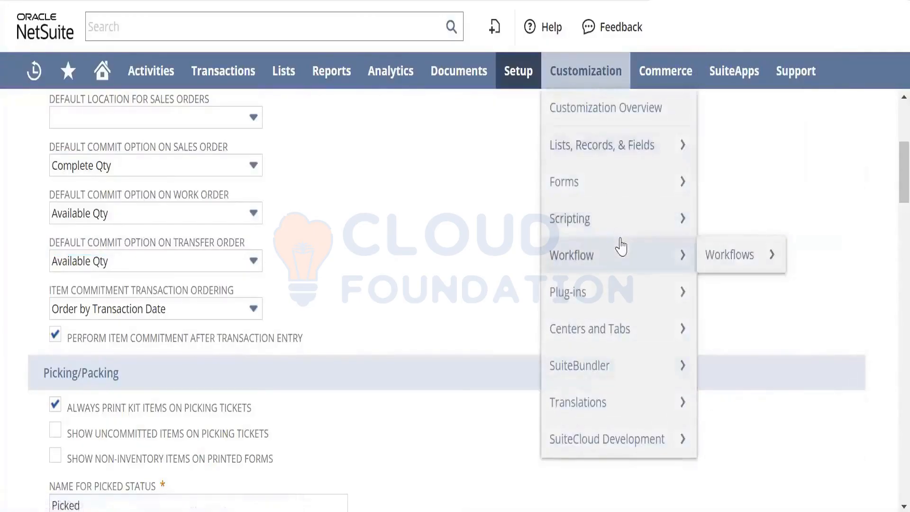
mouse_move(654, 273)
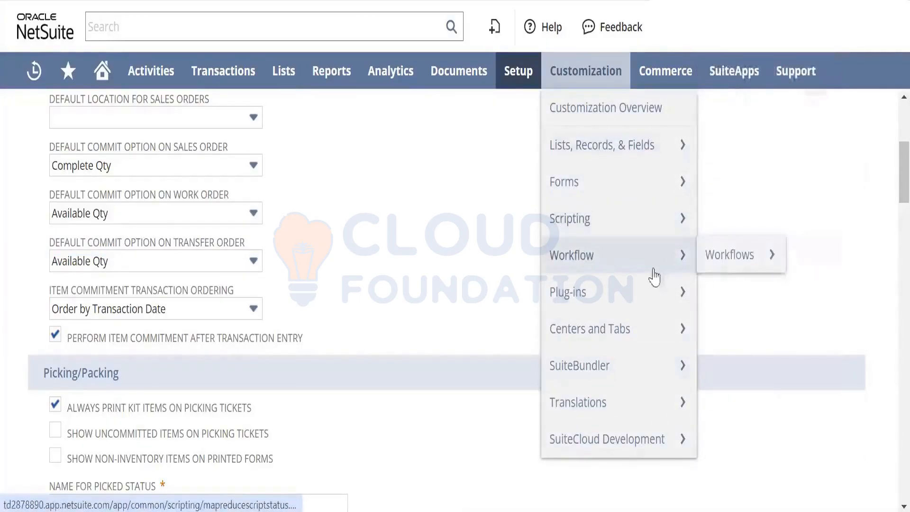
mouse_move(738, 269)
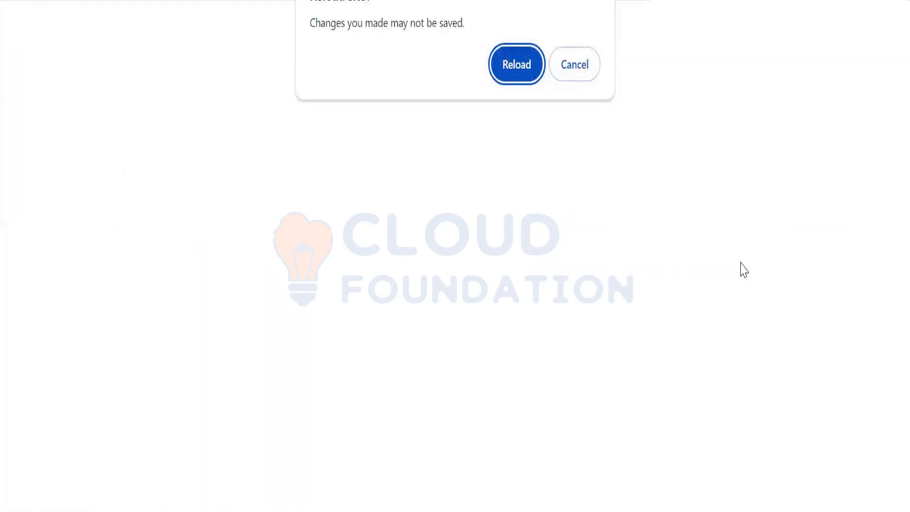
left_click(572, 84)
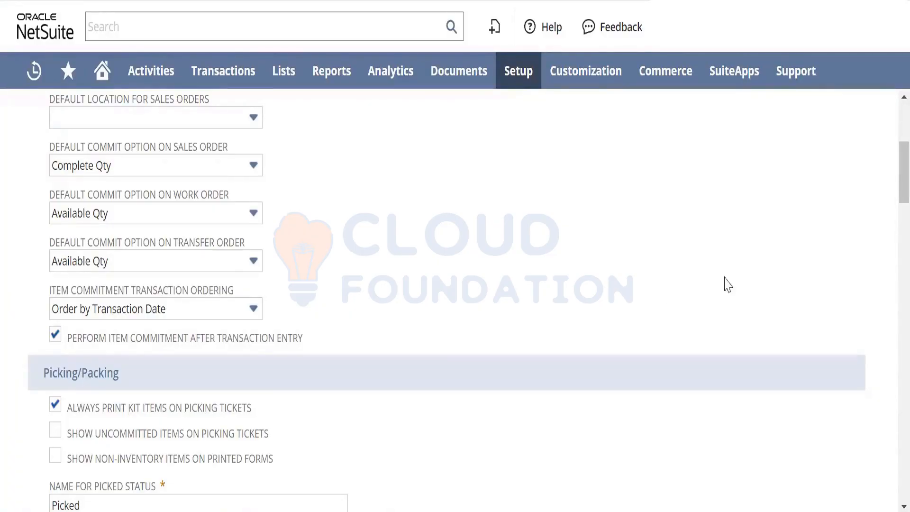
- Review the default commit options on work orders and transfer orders and the Picking/Packing preferences
key("ctrl+minus")
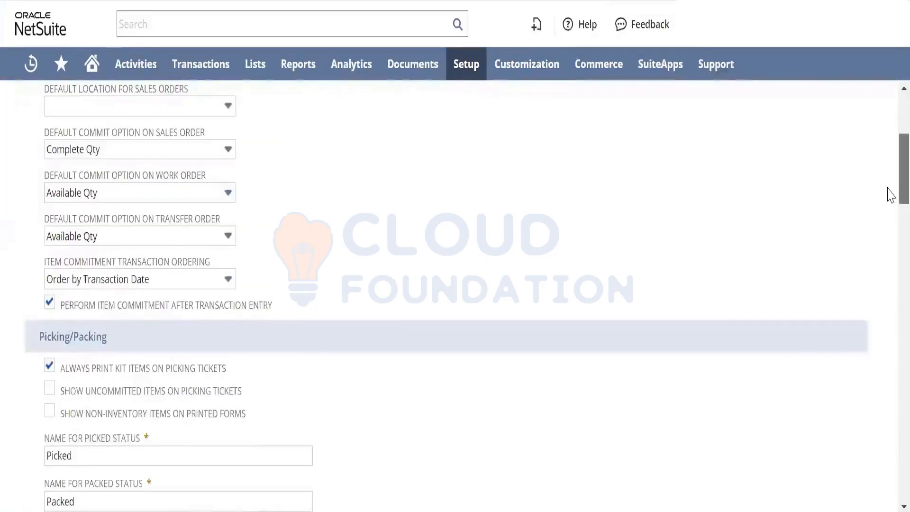
left_click_drag(888, 195, 890, 179)
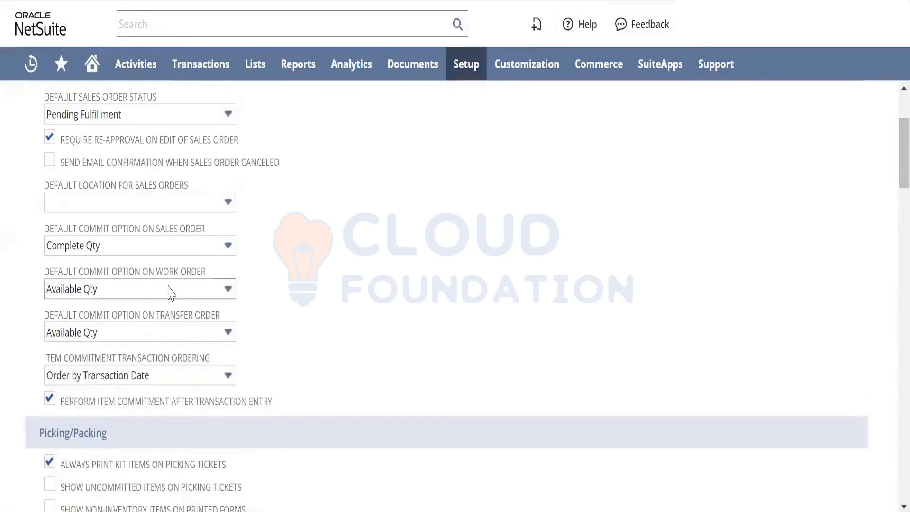
left_click(170, 289)
left_click(290, 296)
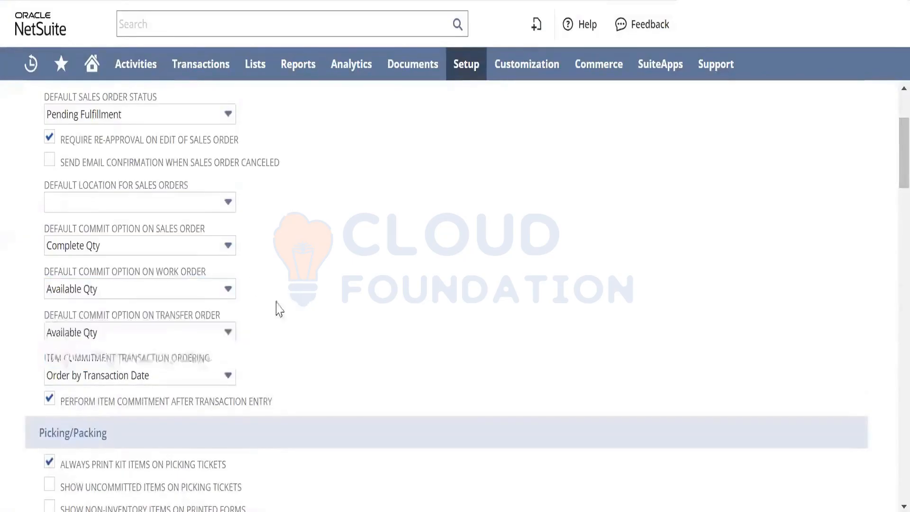
left_click(205, 334)
left_click(341, 308)
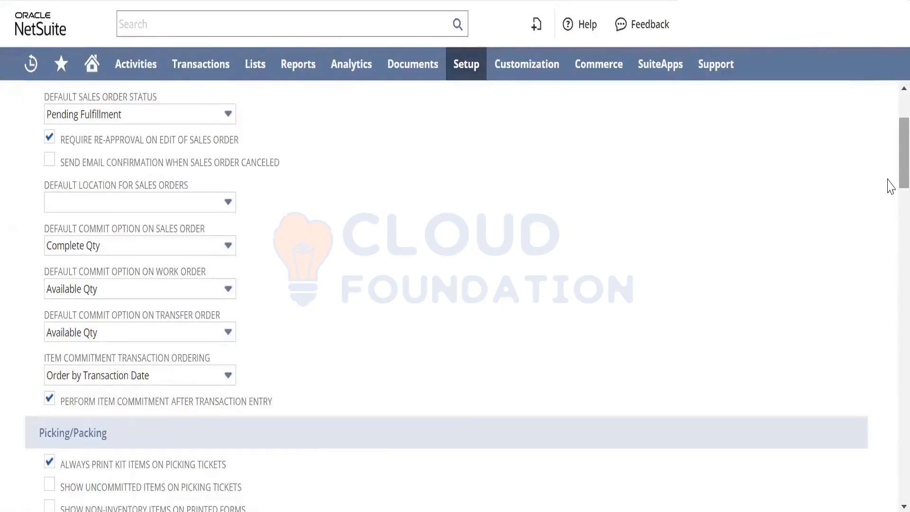
scroll(890, 189, "down", 4)
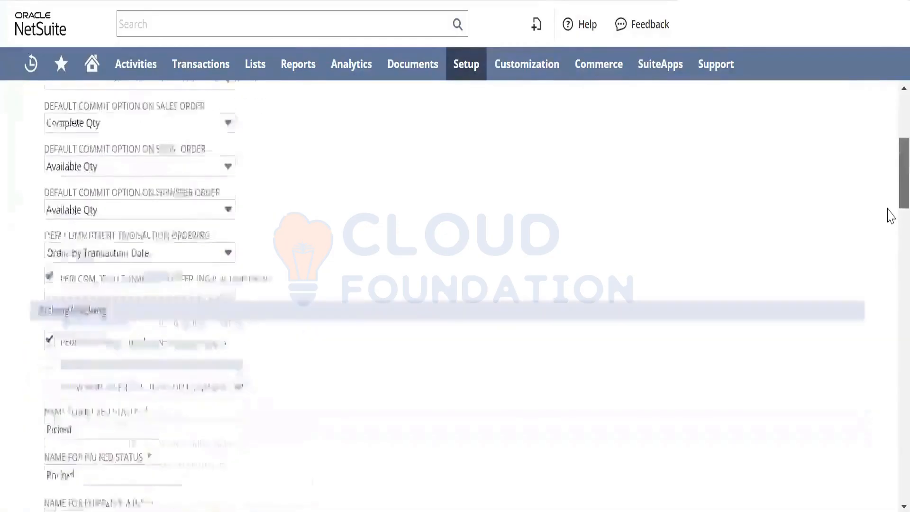
scroll(890, 218, "down", 3)
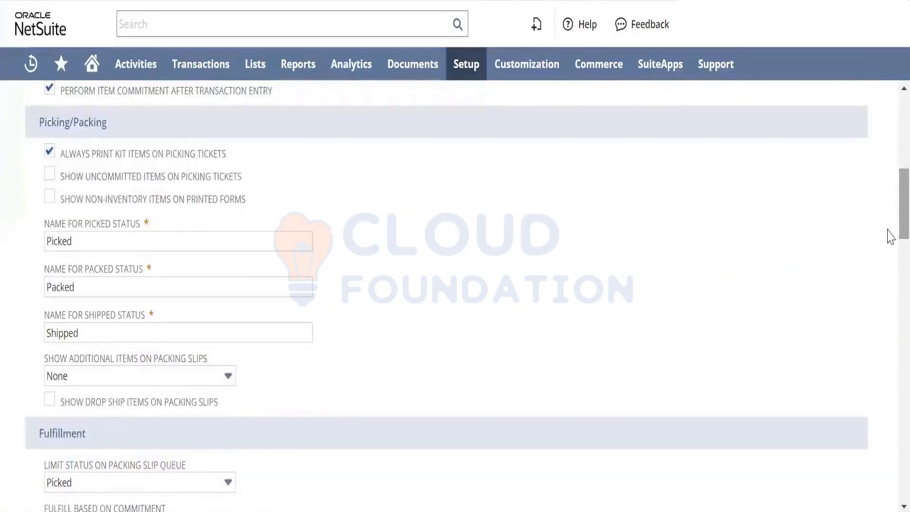
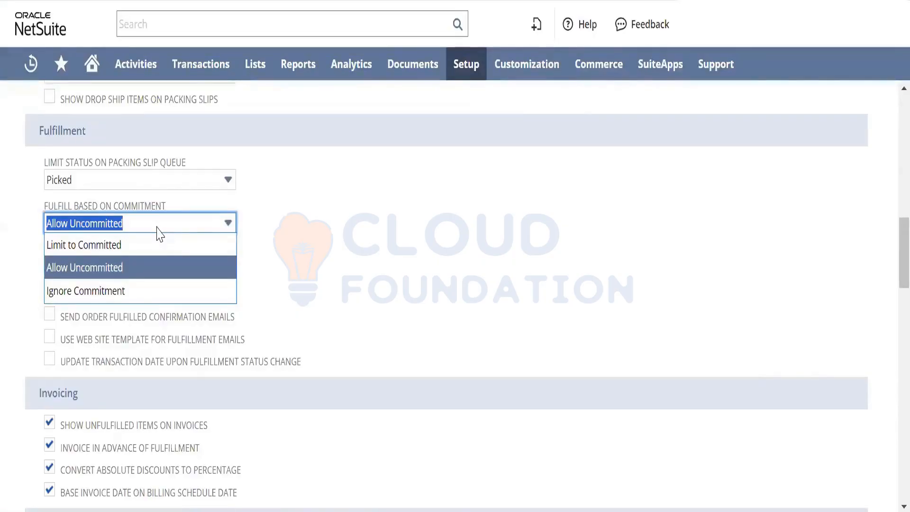
- Review the Fulfillment, Invoicing, and Drop Shipments & Special Orders preferences, leaving the Fulfill Based on Commitment choice as it is
left_click(484, 358)
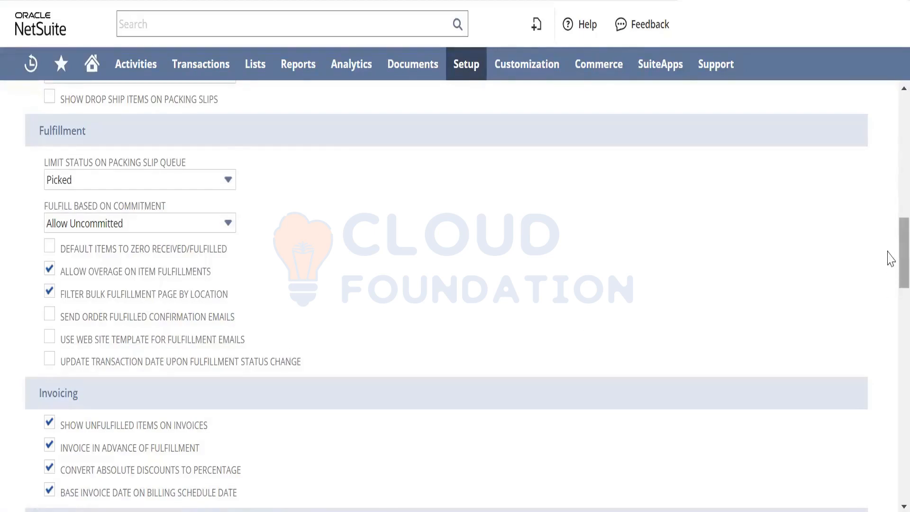
scroll(889, 272, "down", 5)
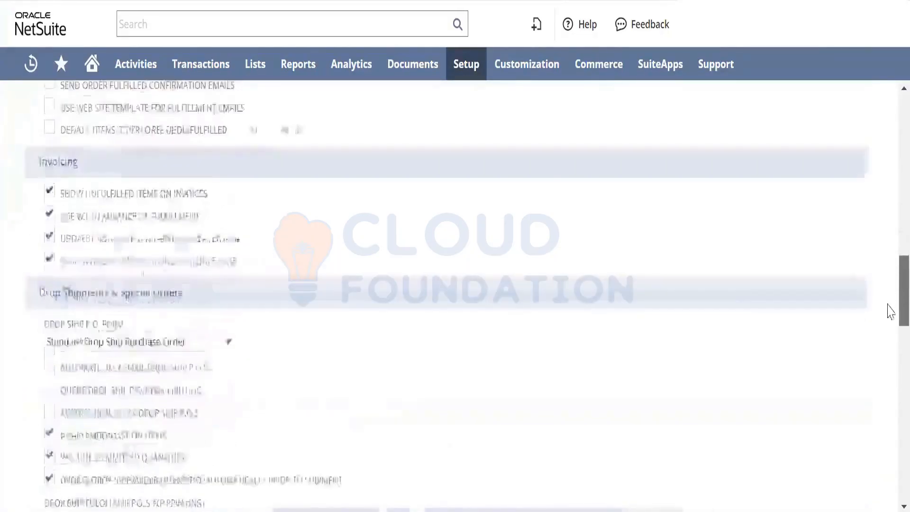
scroll(890, 311, "down", 2)
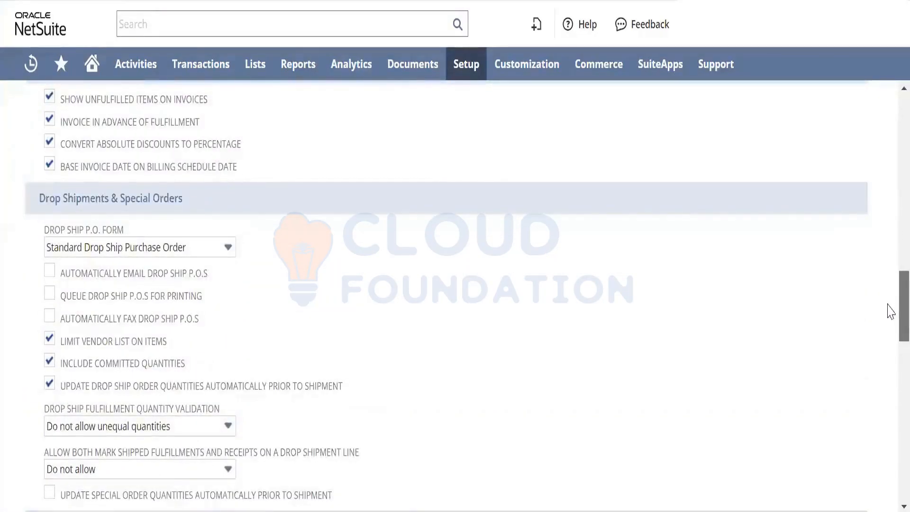
scroll(890, 308, "up", 1)
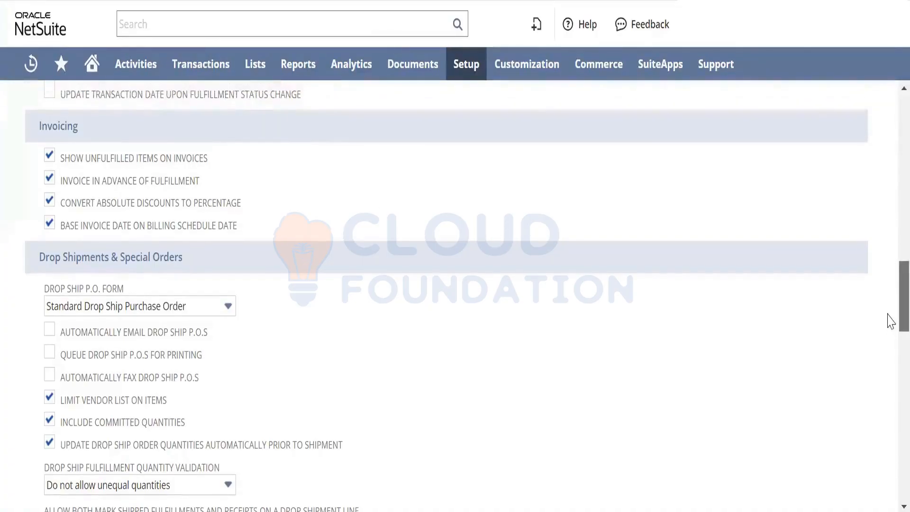
scroll(889, 324, "down", 1)
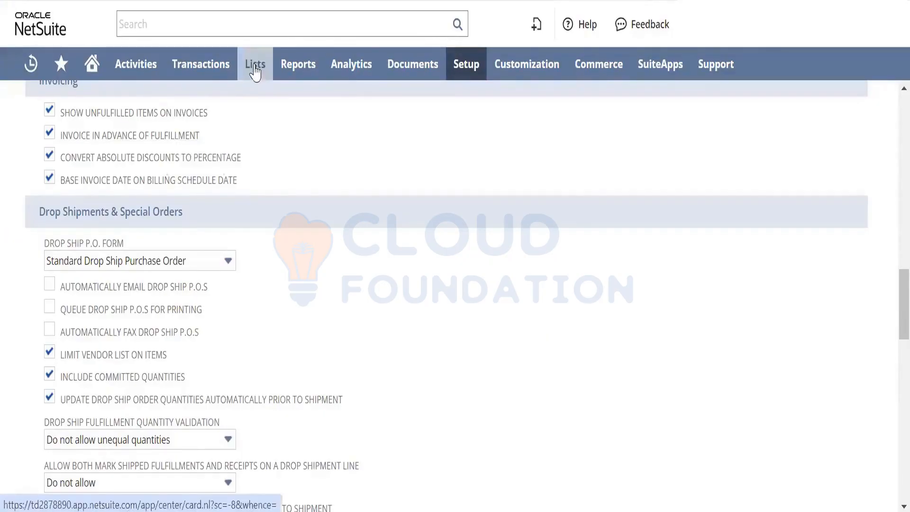
- Open a new Inventory Item form separately from the preferences page and bring up its Item/Cost Detail section
mouse_move(256, 67)
mouse_move(280, 138)
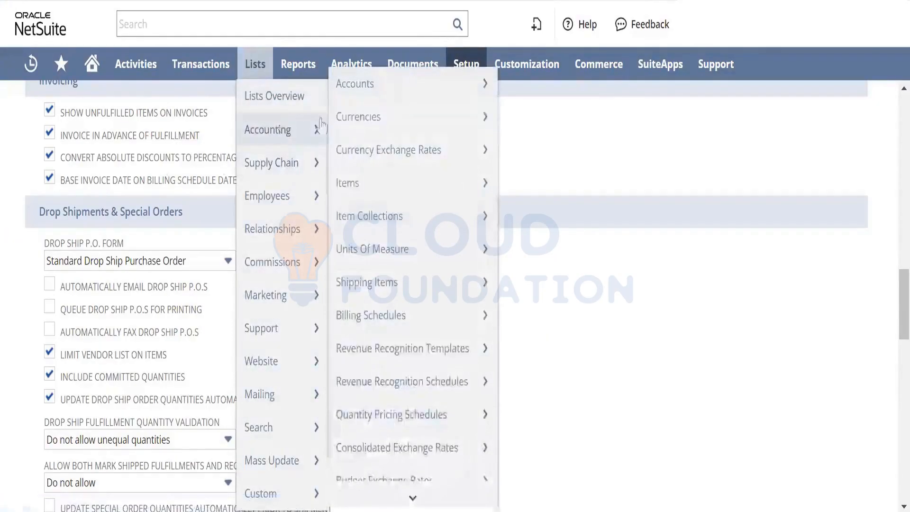
mouse_move(406, 183)
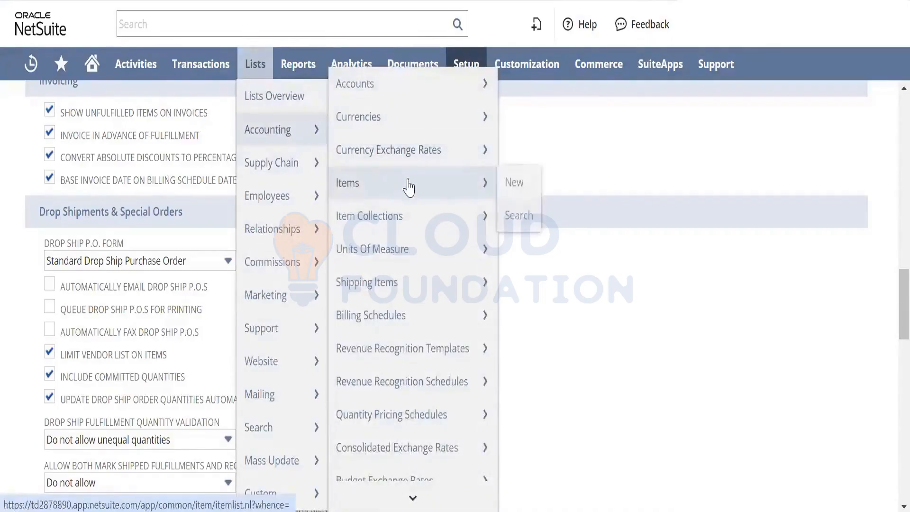
right_click(516, 184)
left_click(536, 196)
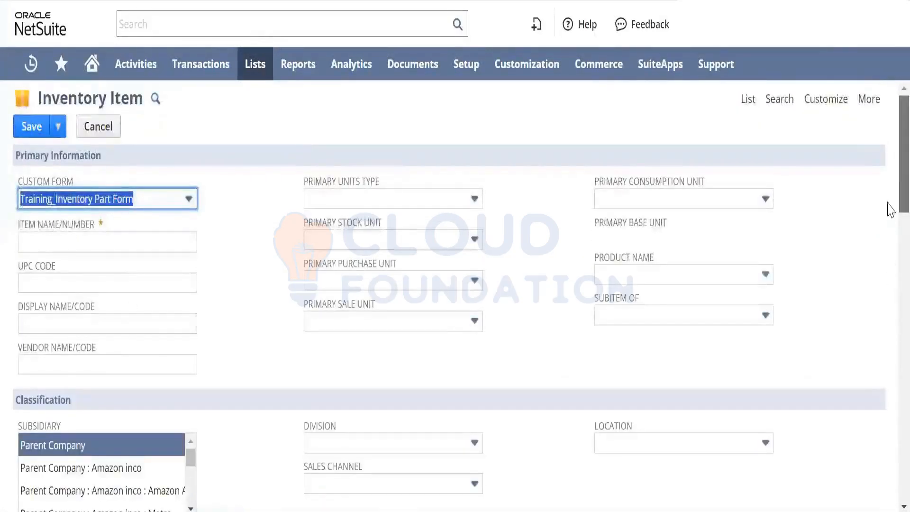
left_click_drag(888, 205, 888, 325)
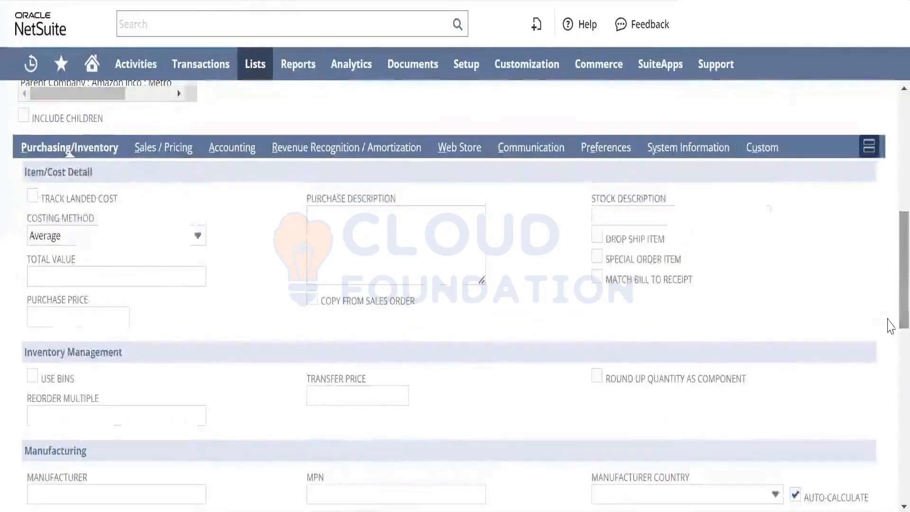
- Try the Drop Ship Item and Special Order Item options alternately on the new inventory item, and leave the form without saving
left_click(596, 237)
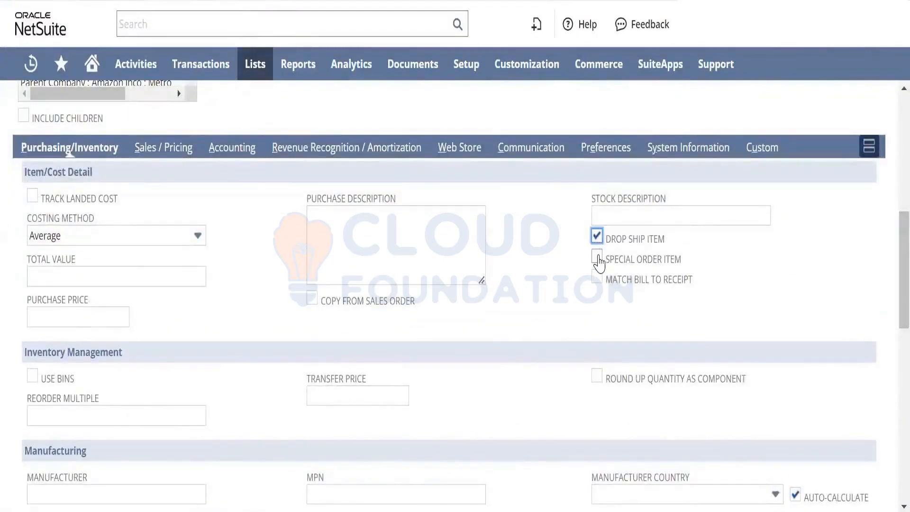
left_click(597, 258)
left_click(597, 236)
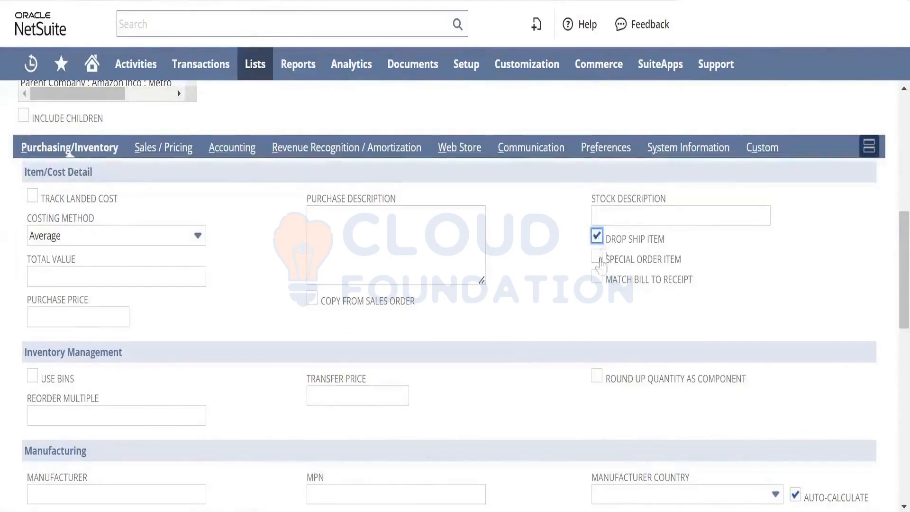
left_click(598, 258)
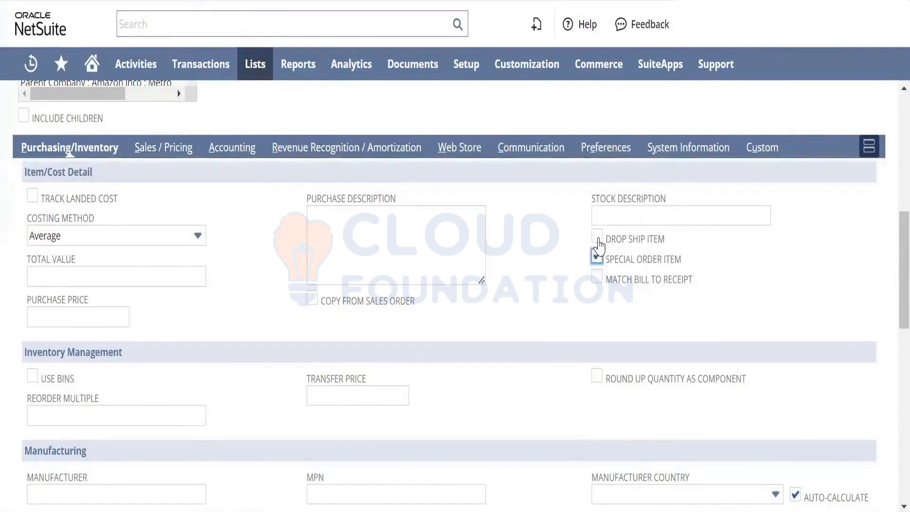
left_click(598, 236)
left_click(599, 258)
left_click(597, 237)
left_click(598, 258)
left_click(598, 241)
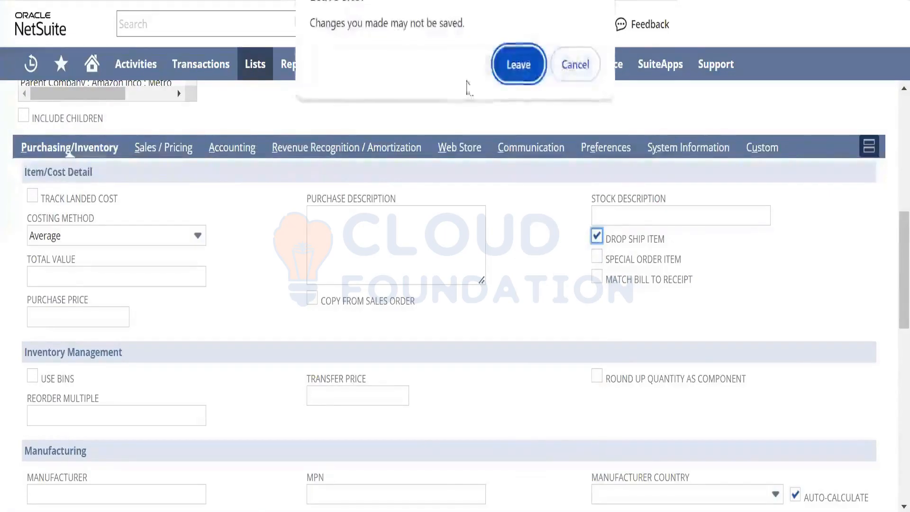
left_click(517, 65)
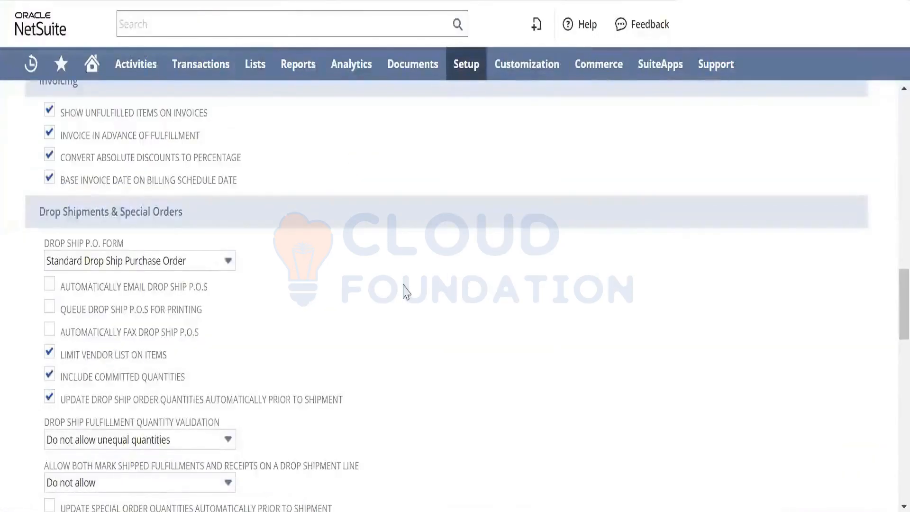
- Examine the drop ship quantity validation and special order preferences, followed by the Purchasing preferences
left_click_drag(900, 321, 900, 320)
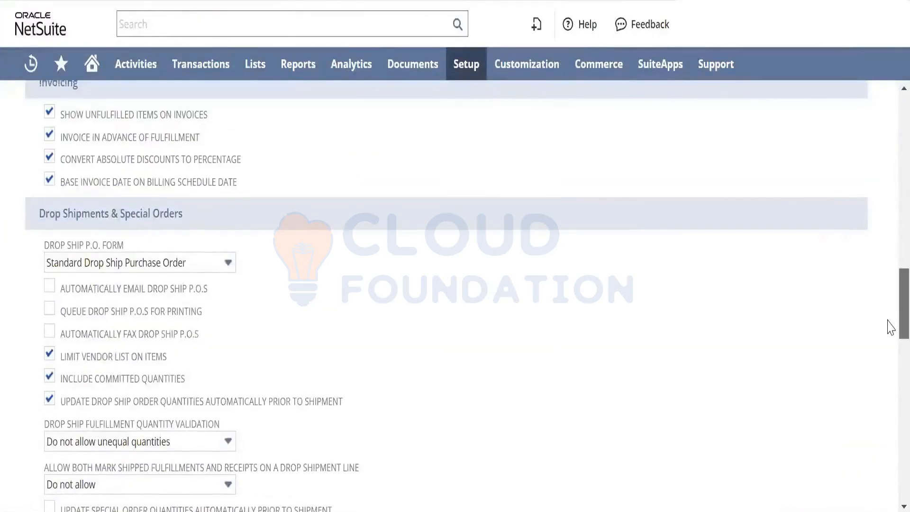
scroll(891, 327, "down", 2)
scroll(891, 332, "down", 1)
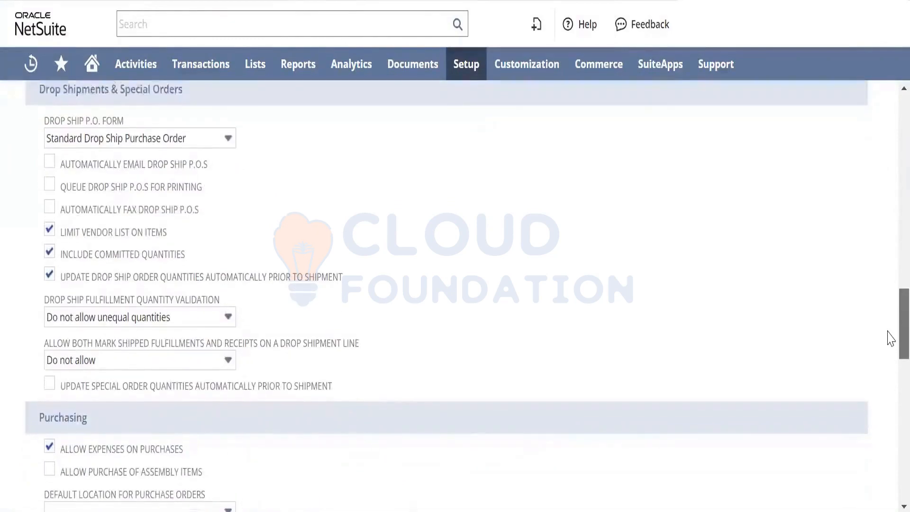
scroll(891, 338, "down", 1)
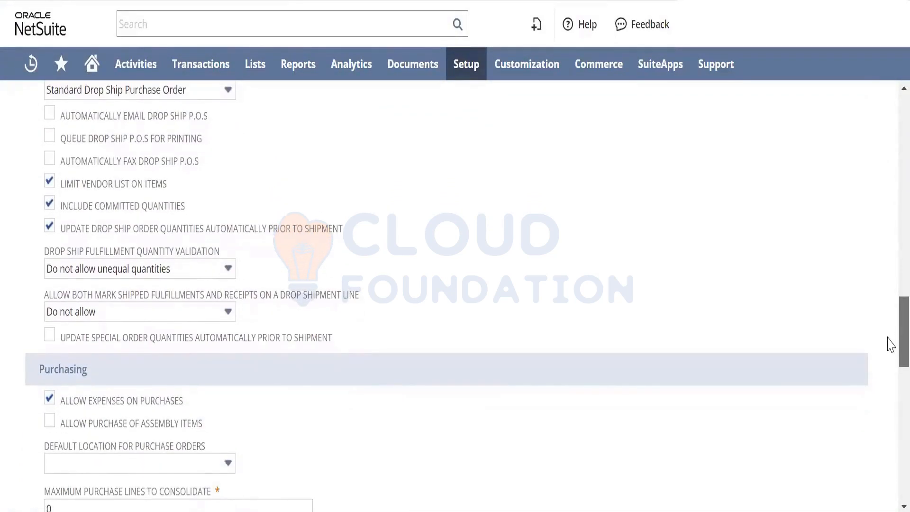
left_click_drag(888, 337, 887, 337)
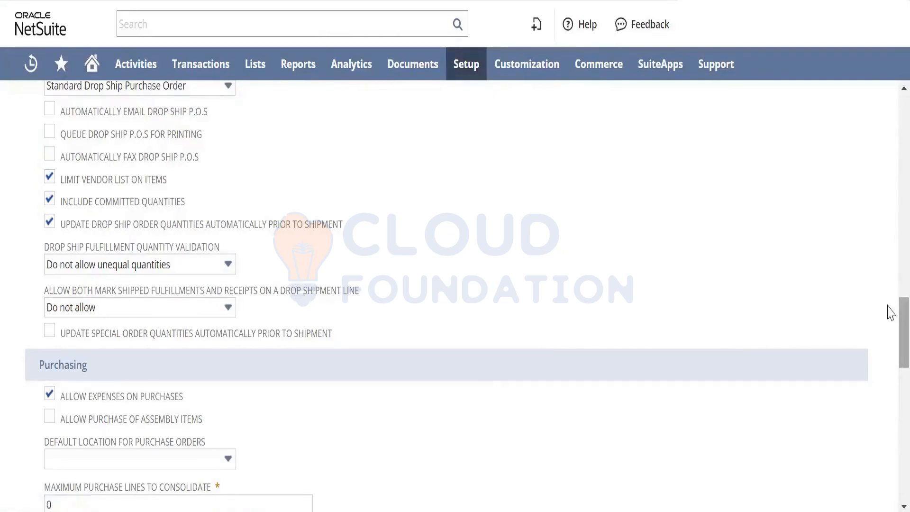
scroll(888, 310, "down", 3)
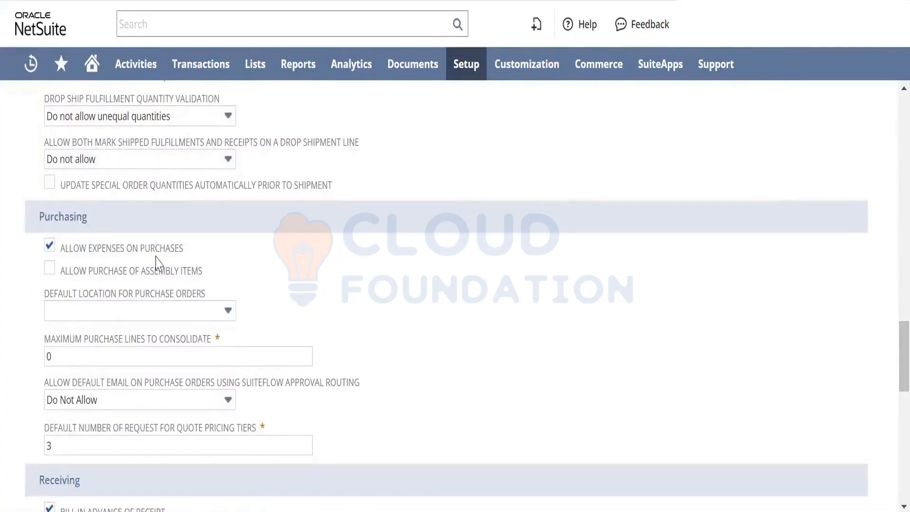
- Open a new purchase order form and compare its Items and Expenses line lists
mouse_move(223, 64)
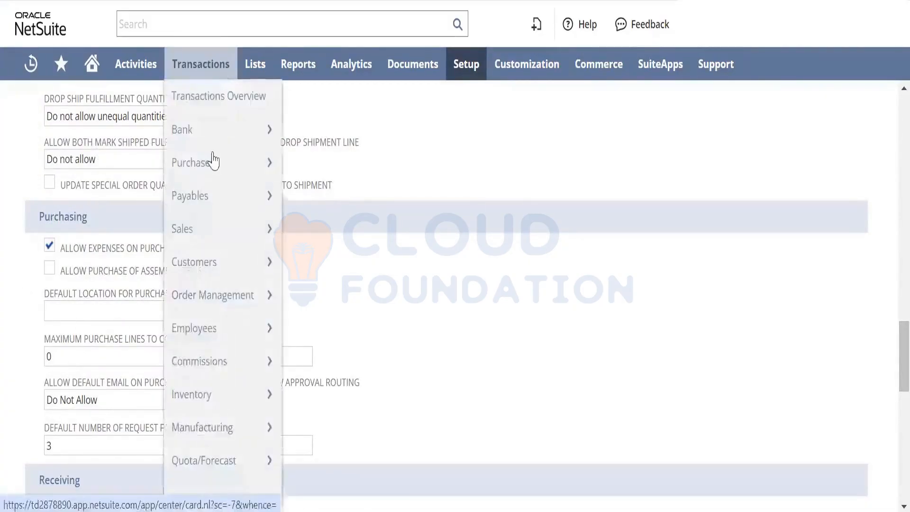
mouse_move(214, 165)
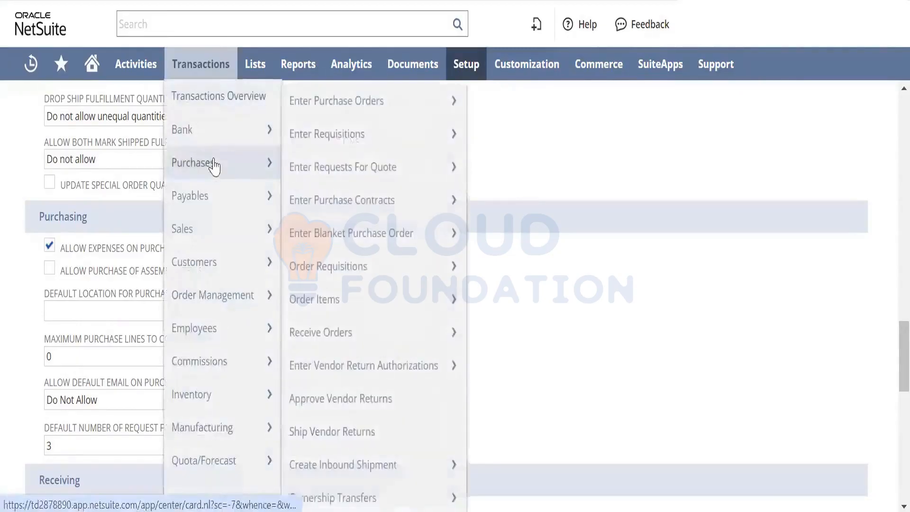
right_click(406, 106)
left_click(429, 127)
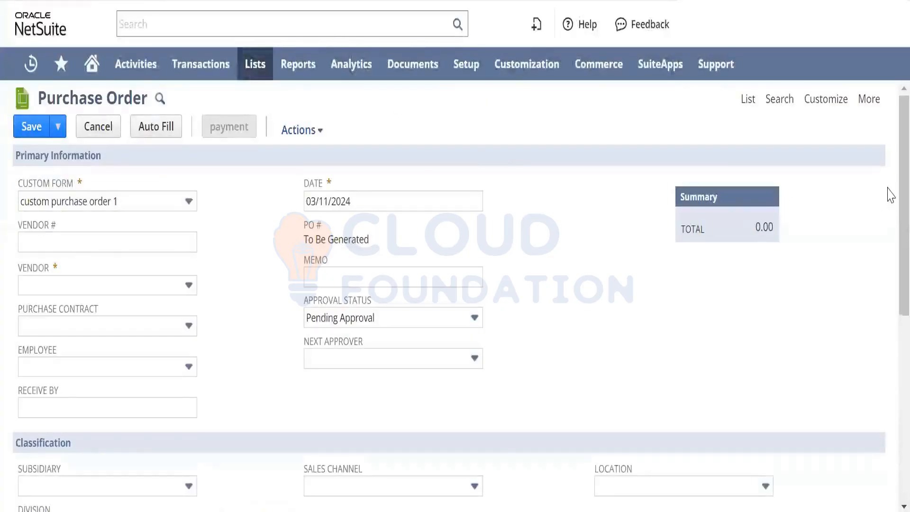
scroll(887, 197, "down", 7)
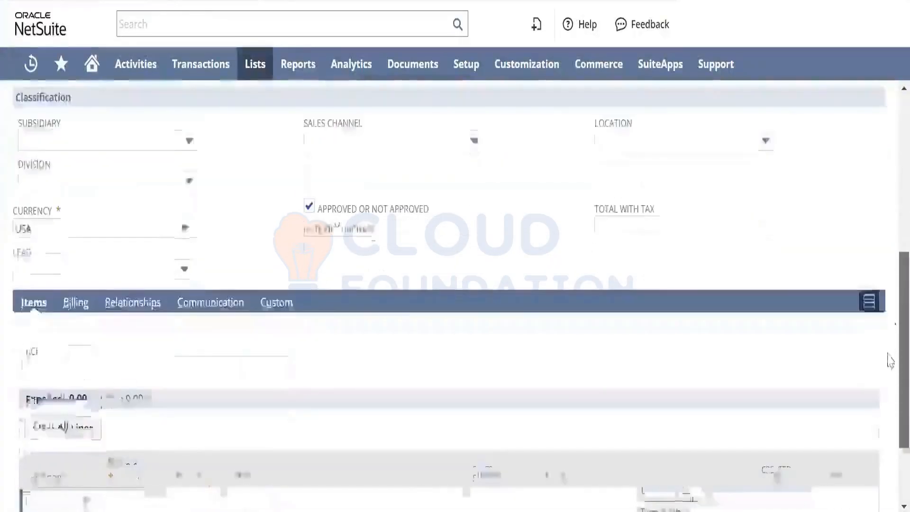
scroll(888, 374, "down", 2)
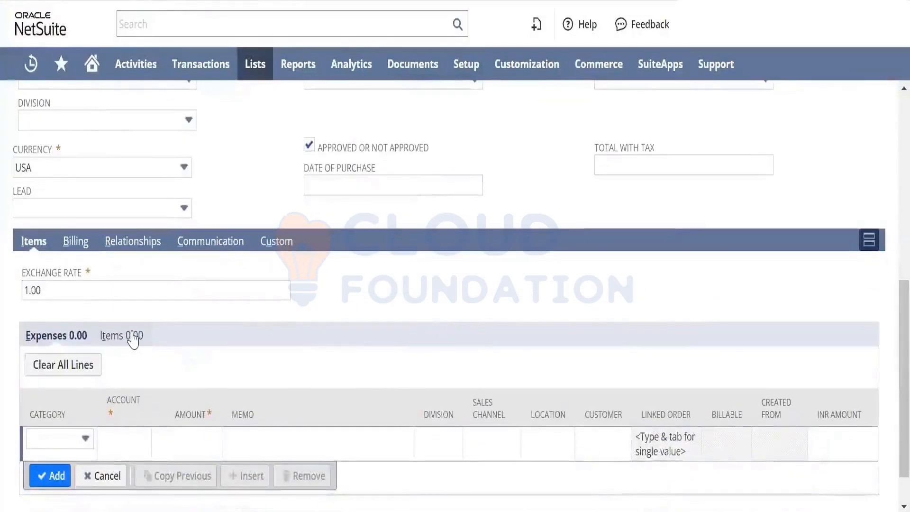
left_click(133, 337)
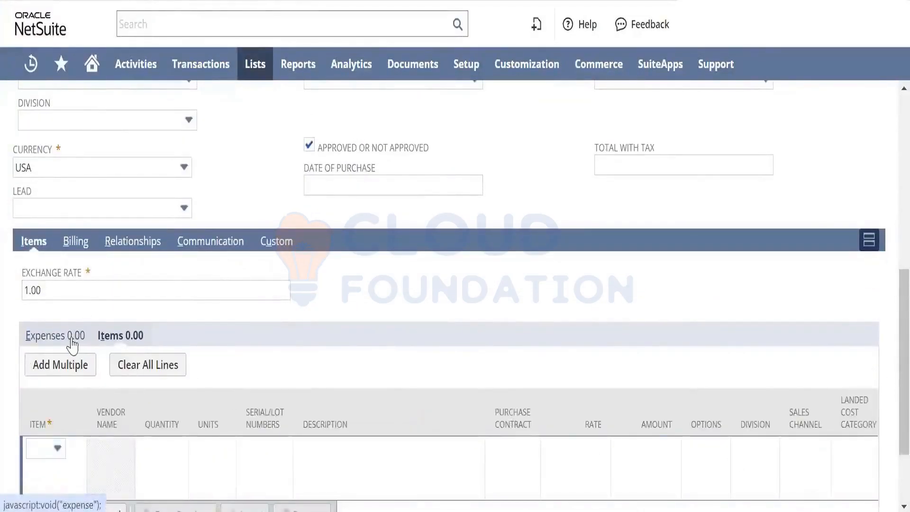
left_click(72, 338)
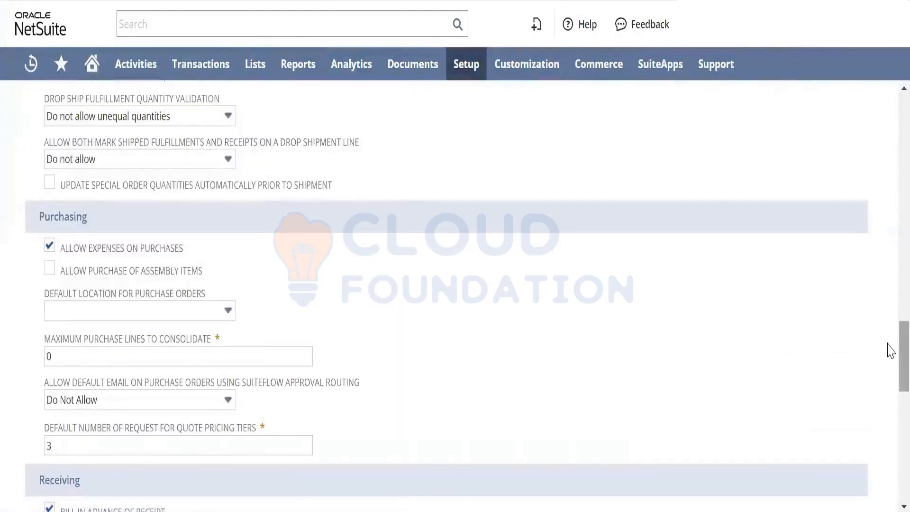
- Review the Receiving and Returns preferences, including the choices for default return and vendor return authorization status
scroll(888, 400, "down", 6)
scroll(890, 405, "down", 2)
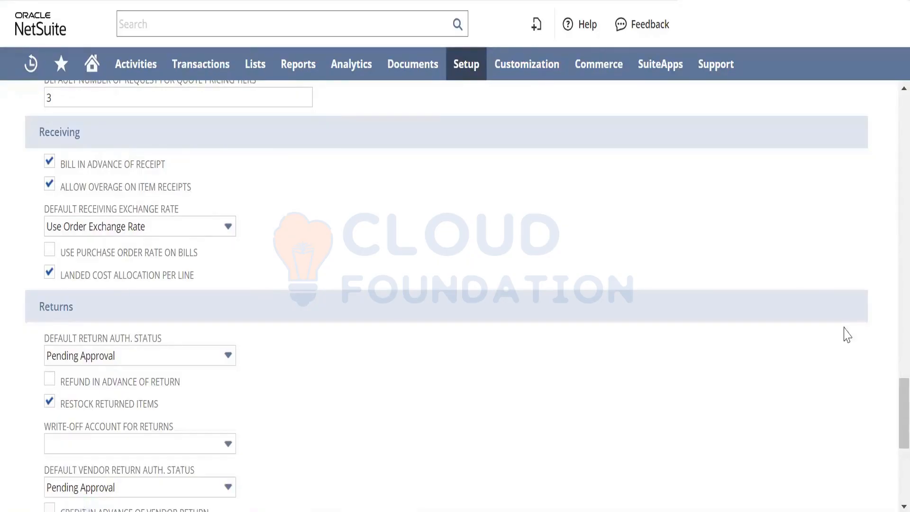
left_click_drag(890, 420, 889, 446)
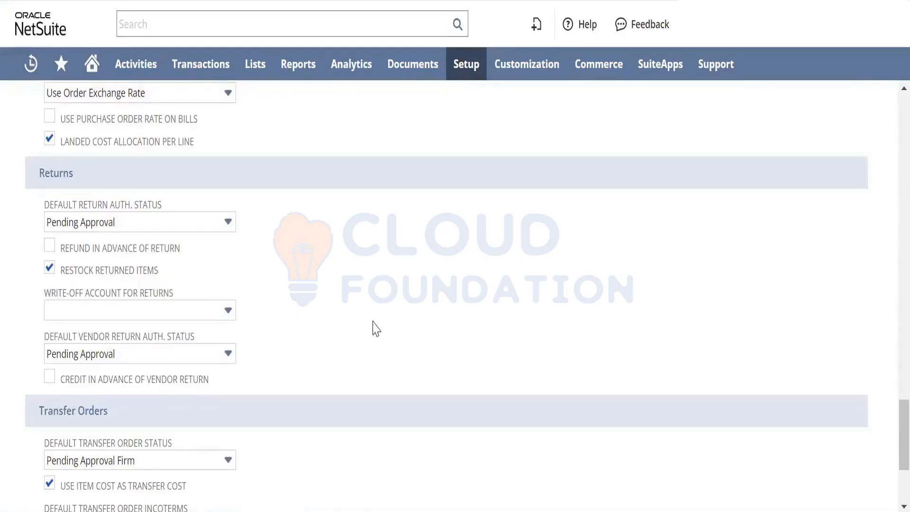
left_click(181, 230)
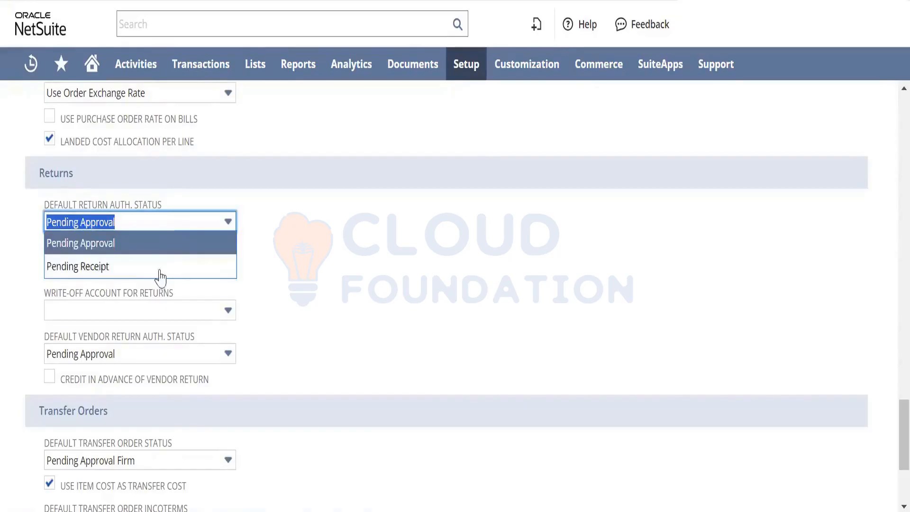
left_click(369, 273)
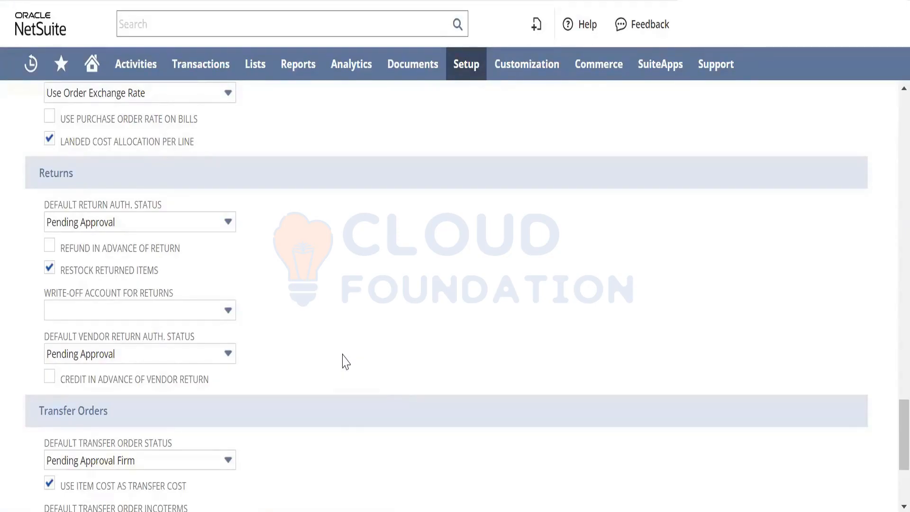
left_click(217, 359)
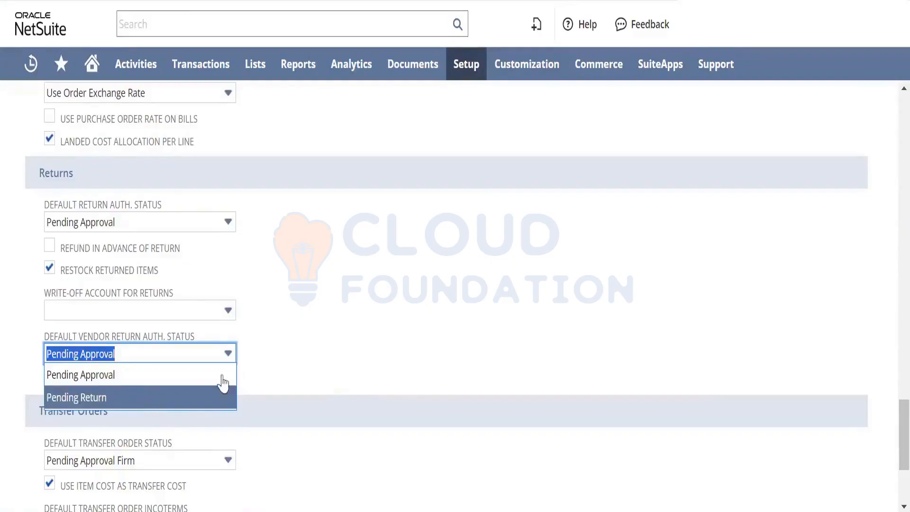
left_click(302, 370)
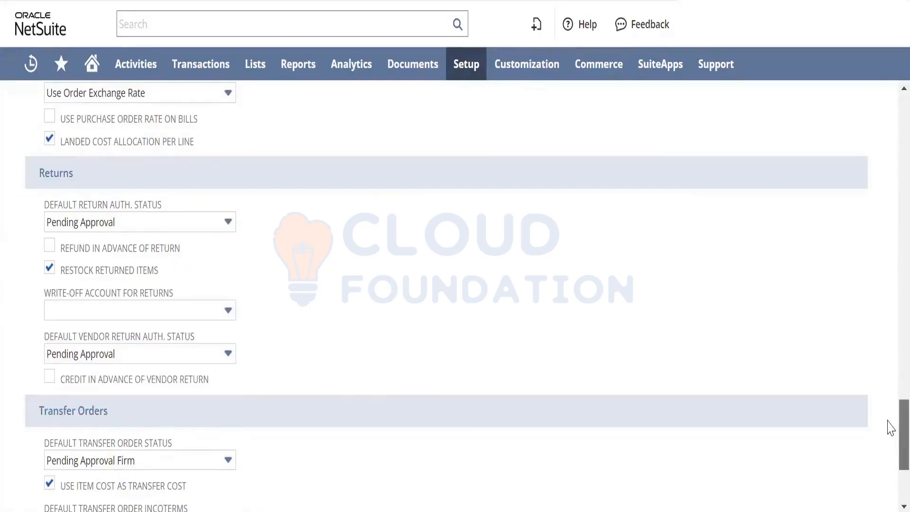
- Go back from the Transfer Orders preferences to the Drop Shipments & Special Orders preferences
scroll(890, 428, "down", 3)
scroll(890, 364, "up", 1)
scroll(890, 364, "up", 20)
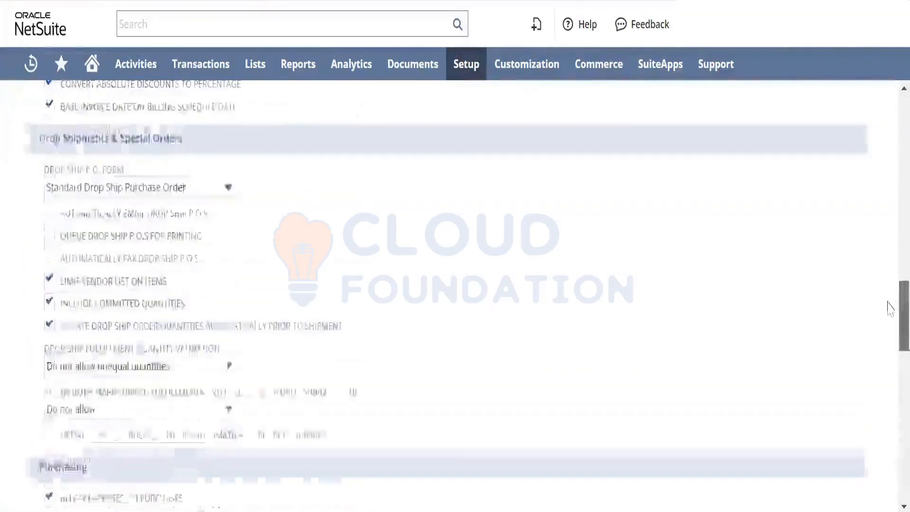